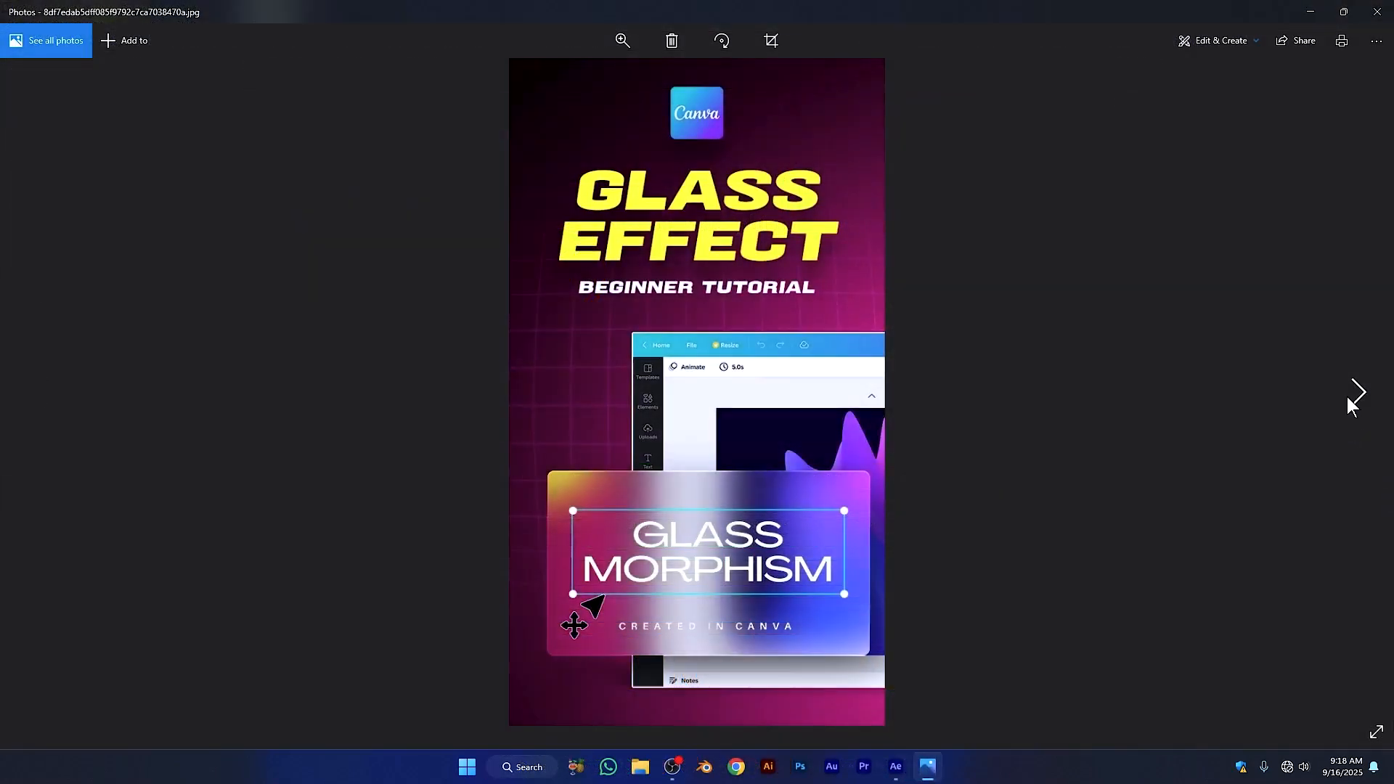
# Browse through the glass-effect reference images.
pyautogui.click(1350, 404)
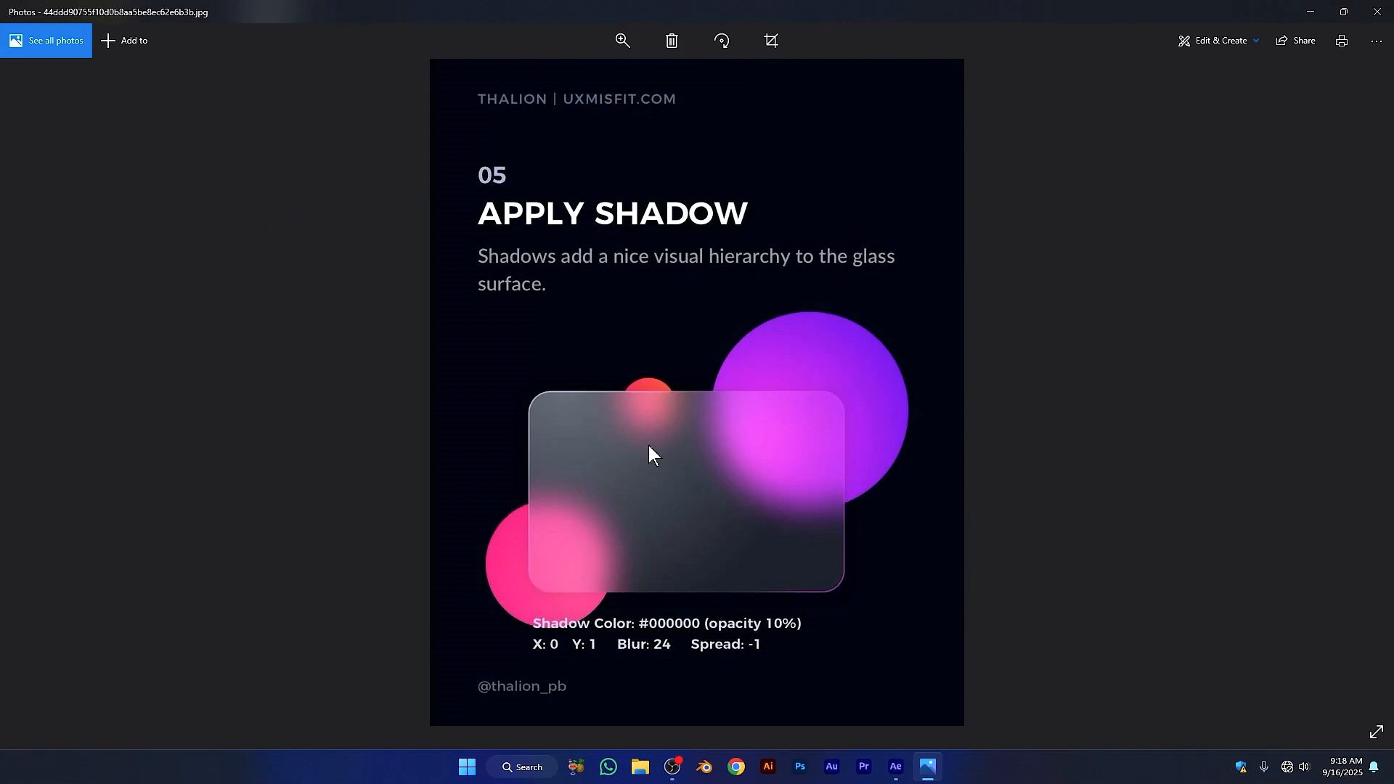
pyautogui.click(1359, 394)
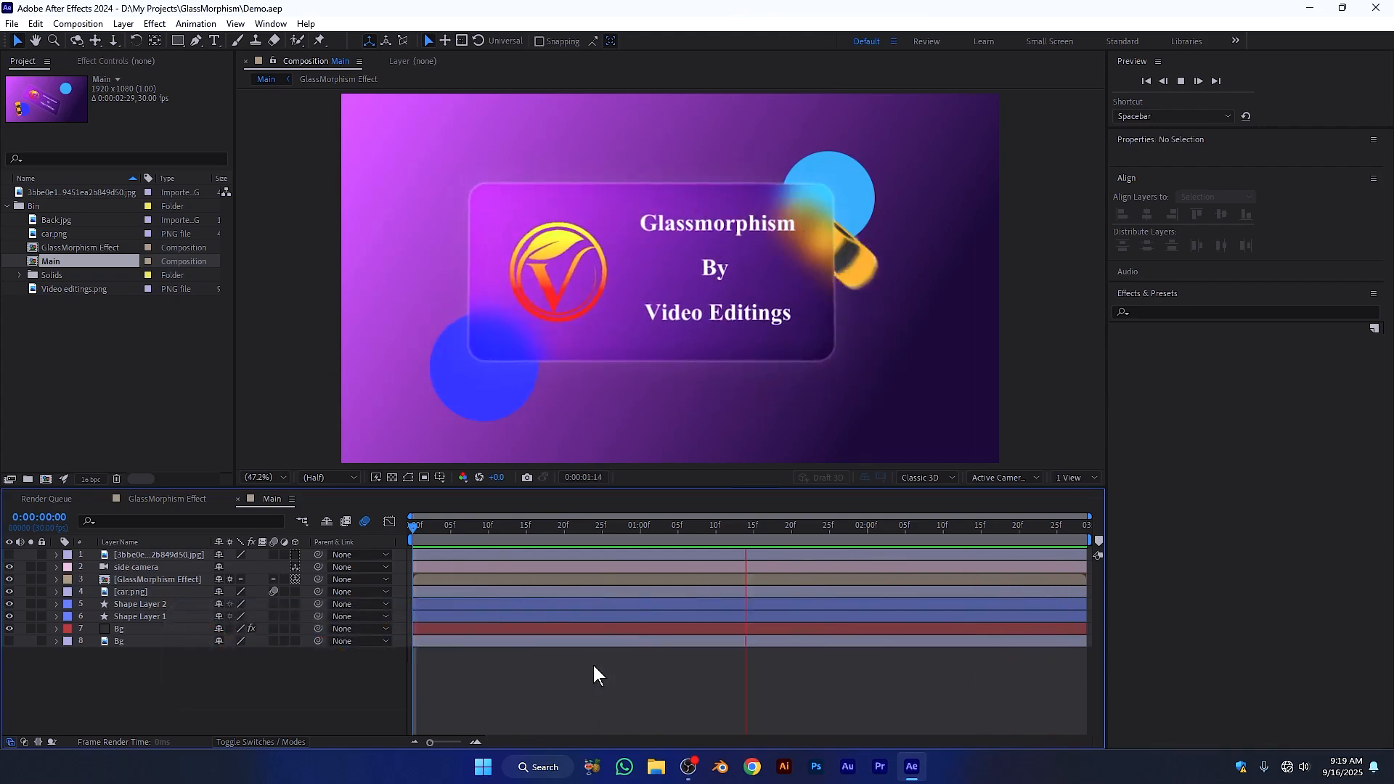
# Create a new 3-second composition using the Social Media Landscape HD 1920x1080 30 fps preset.
pyautogui.click(80, 23)
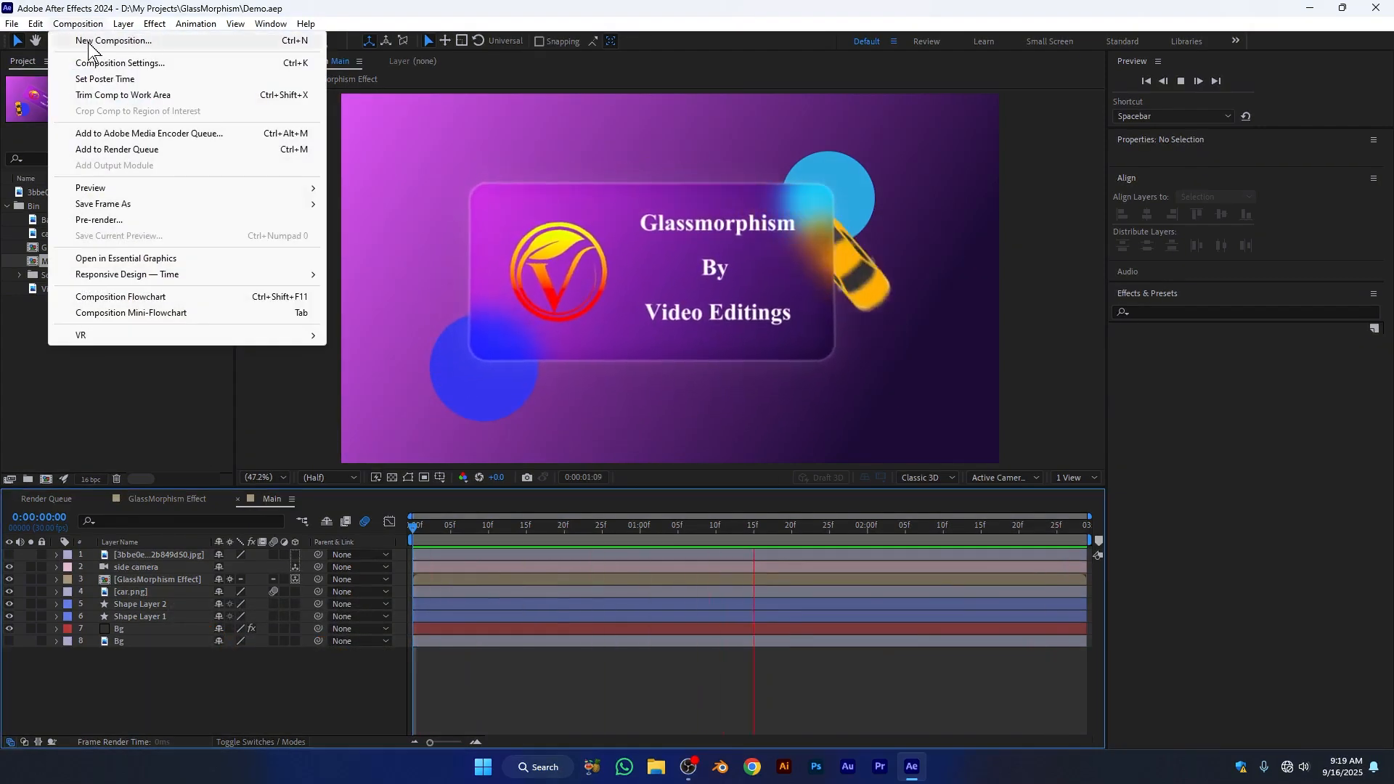
pyautogui.click(114, 41)
pyautogui.moveTo(759, 129); pyautogui.dragTo(715, 177)
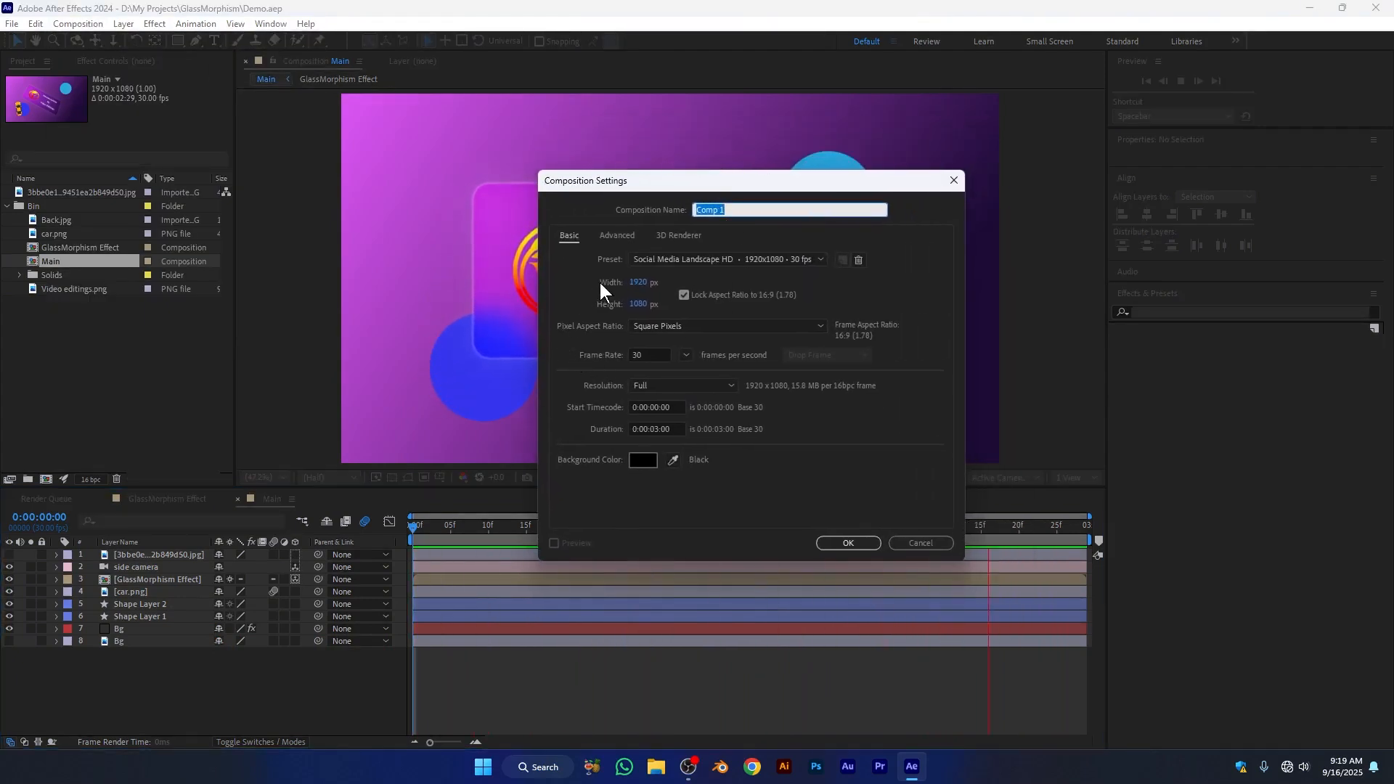
pyautogui.click(686, 261)
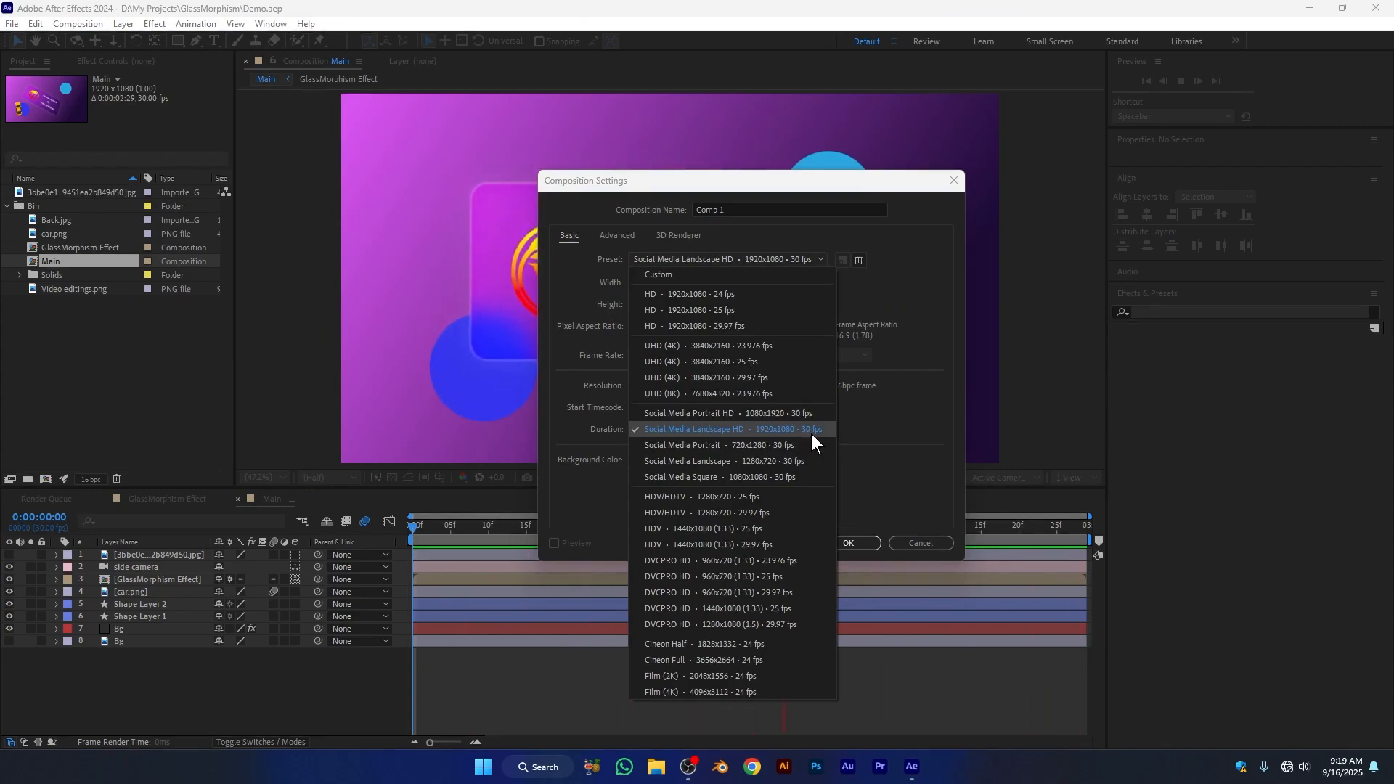
pyautogui.click(861, 441)
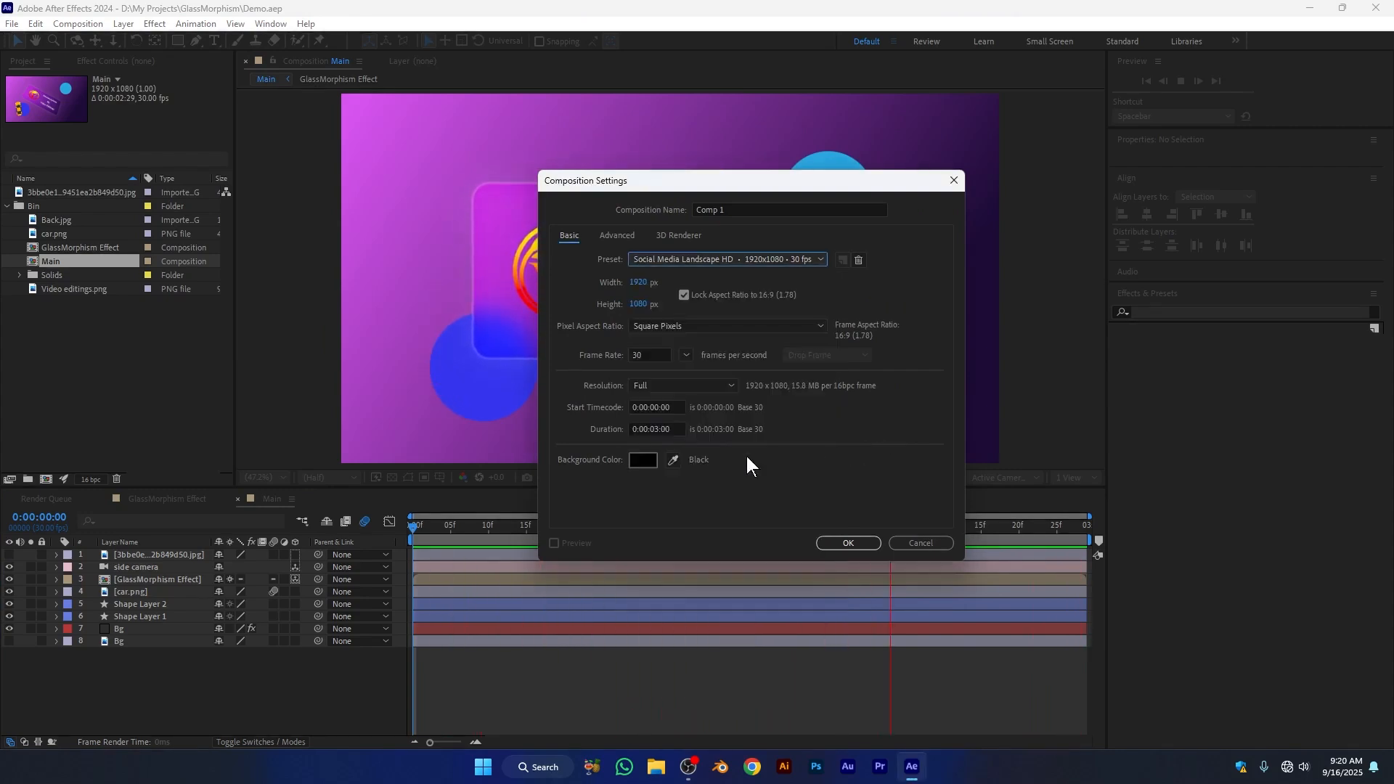
pyautogui.click(863, 543)
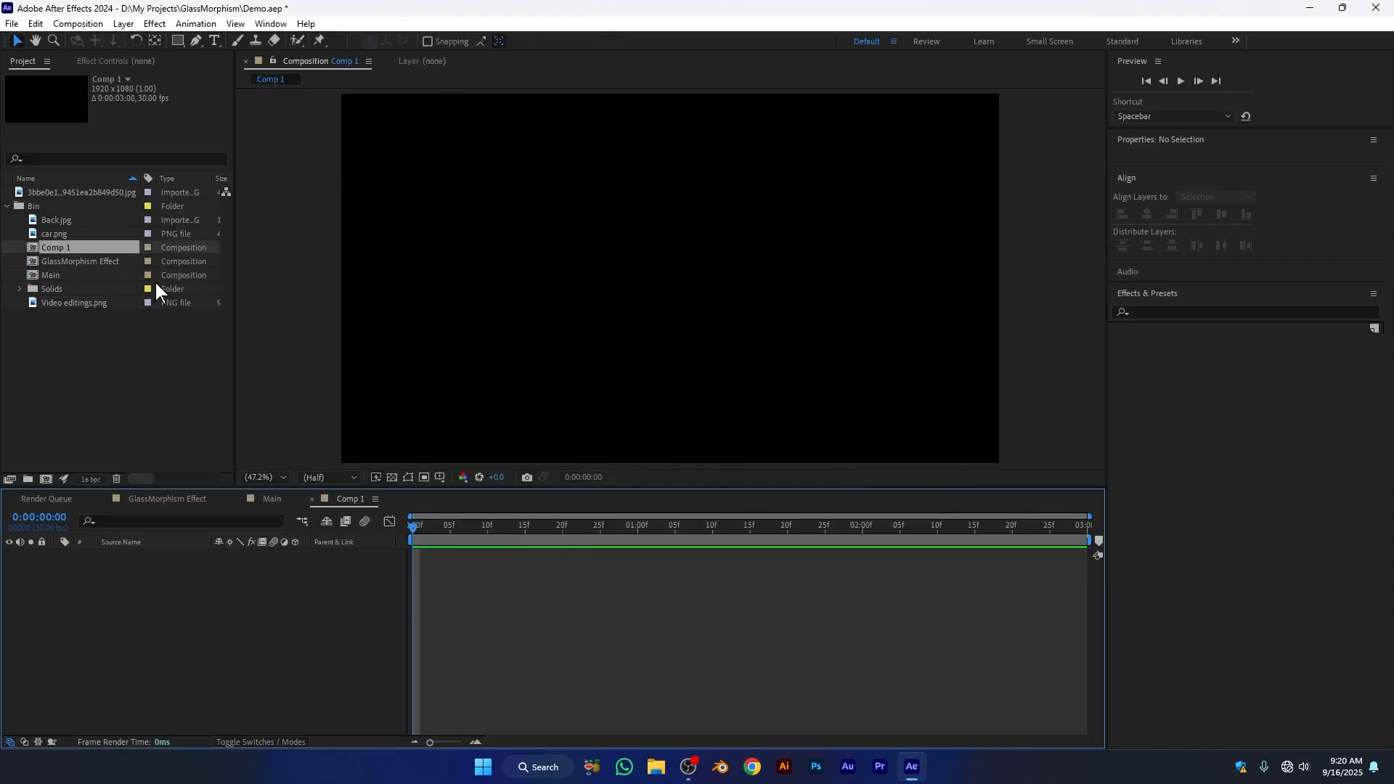
# Add a full-frame solid layer named Bg to the new composition.
pyautogui.click(122, 24)
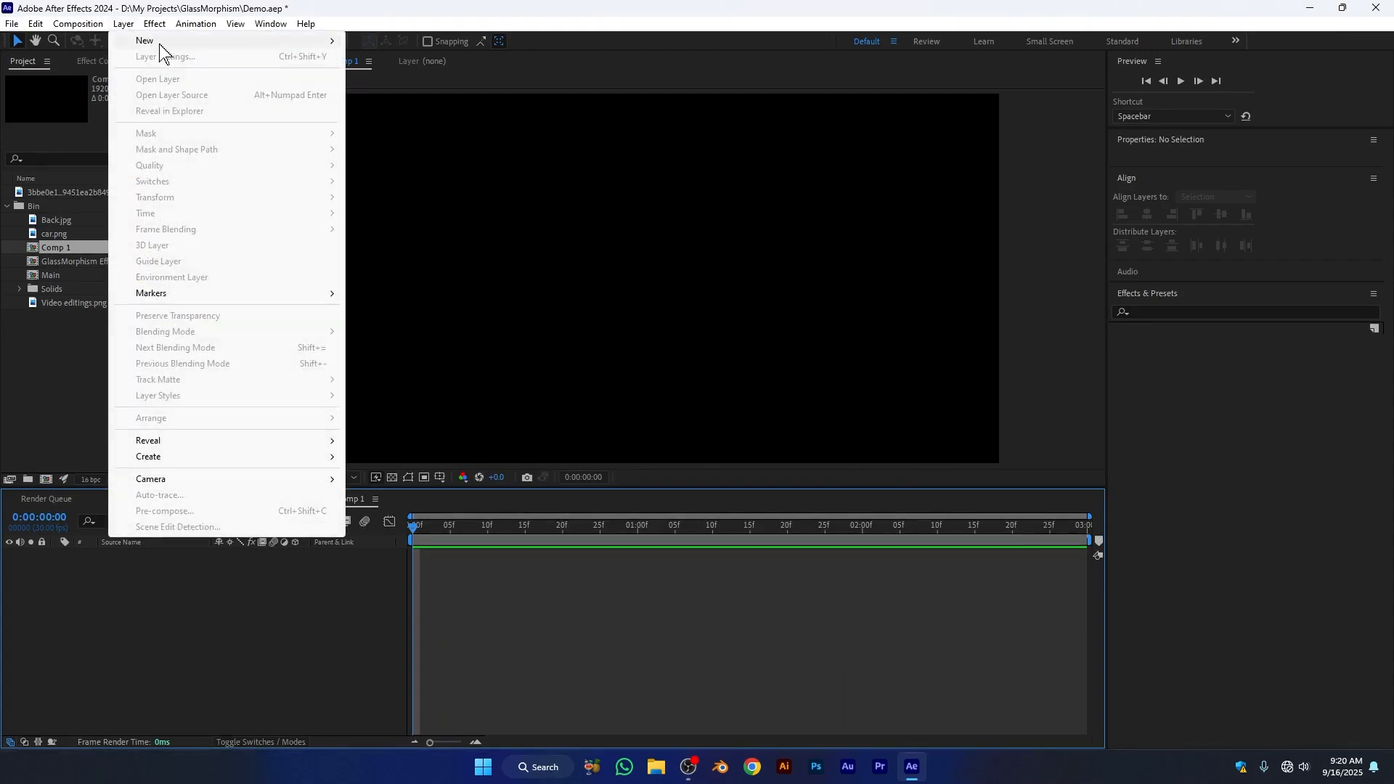
pyautogui.moveTo(159, 42)
pyautogui.click(380, 57)
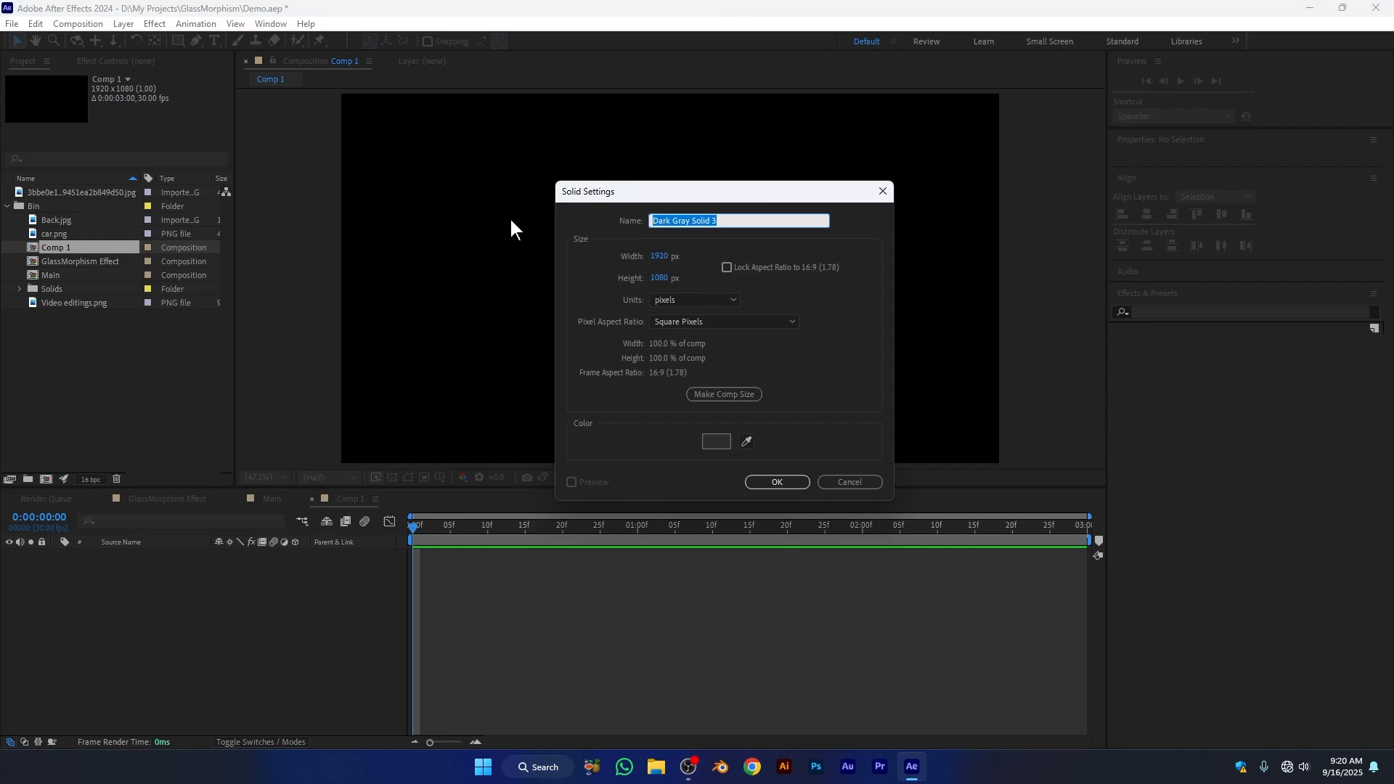
pyautogui.write('Bg')
pyautogui.press('Return')
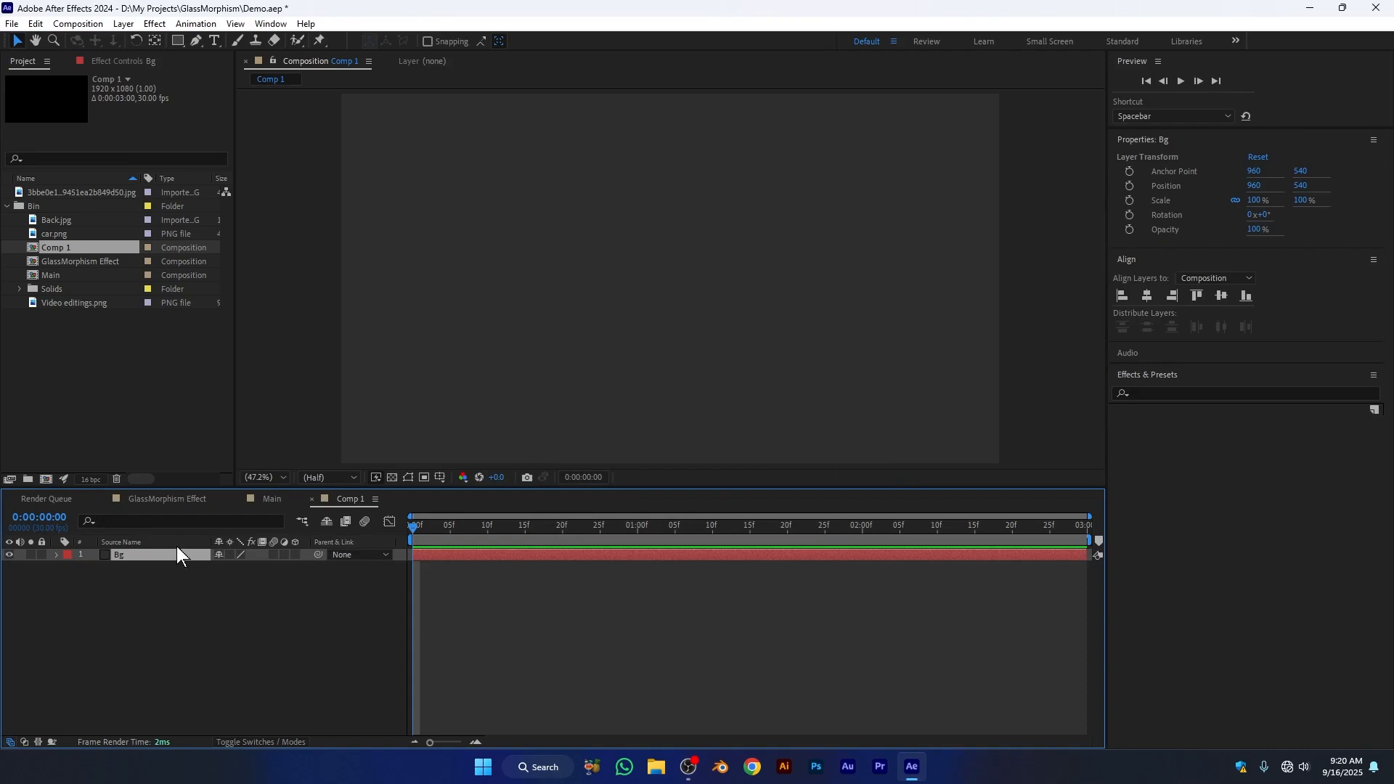
# Apply the Gradient Ramp effect to the Bg layer.
pyautogui.hotkey('ctrl', 'space')
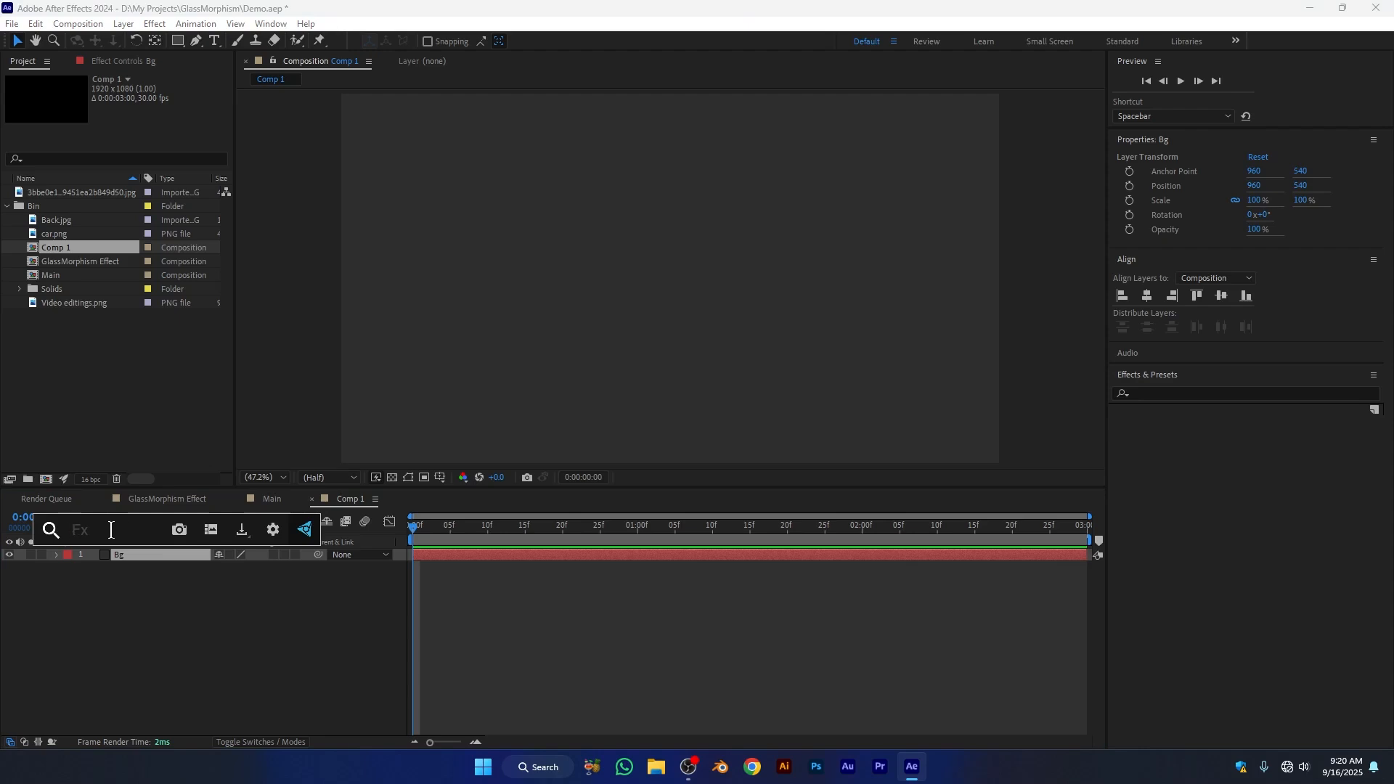
pyautogui.write('gra')
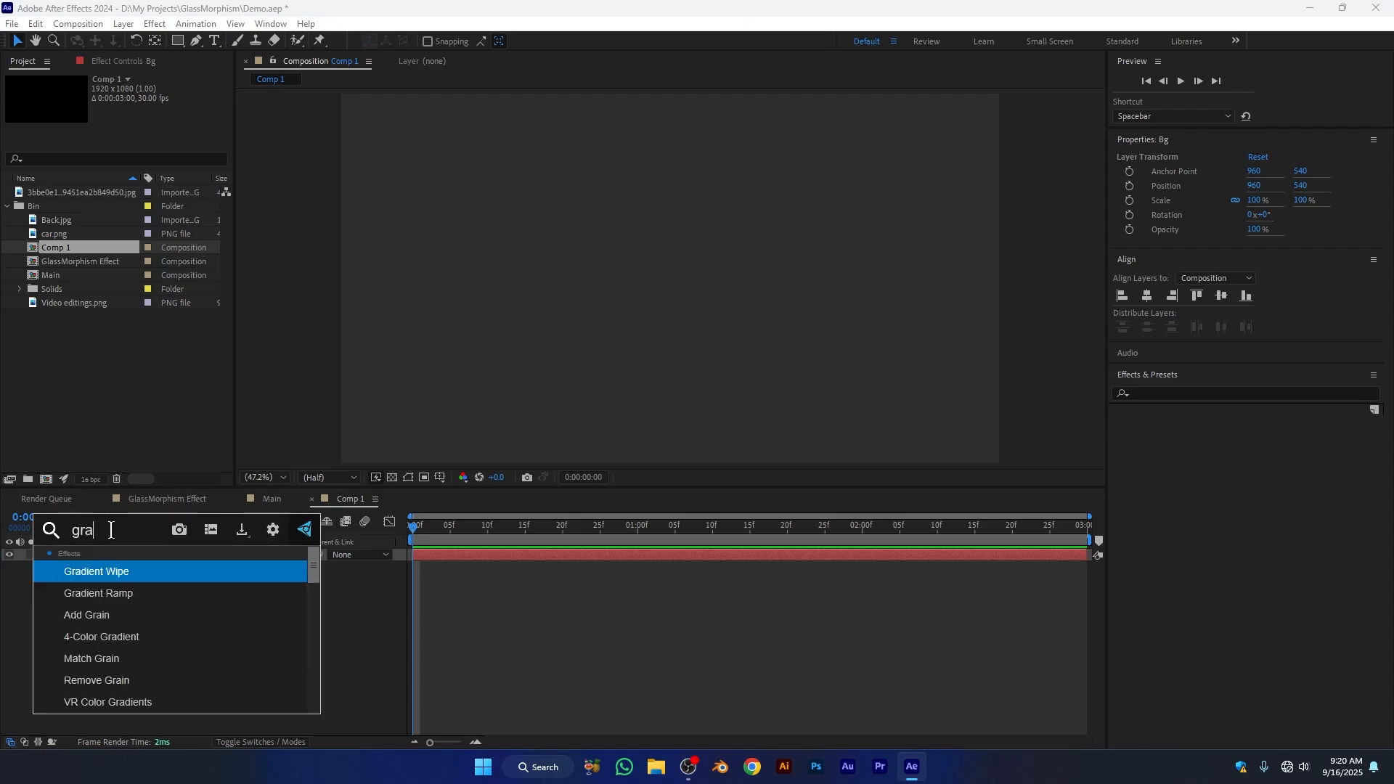
pyautogui.click(98, 594)
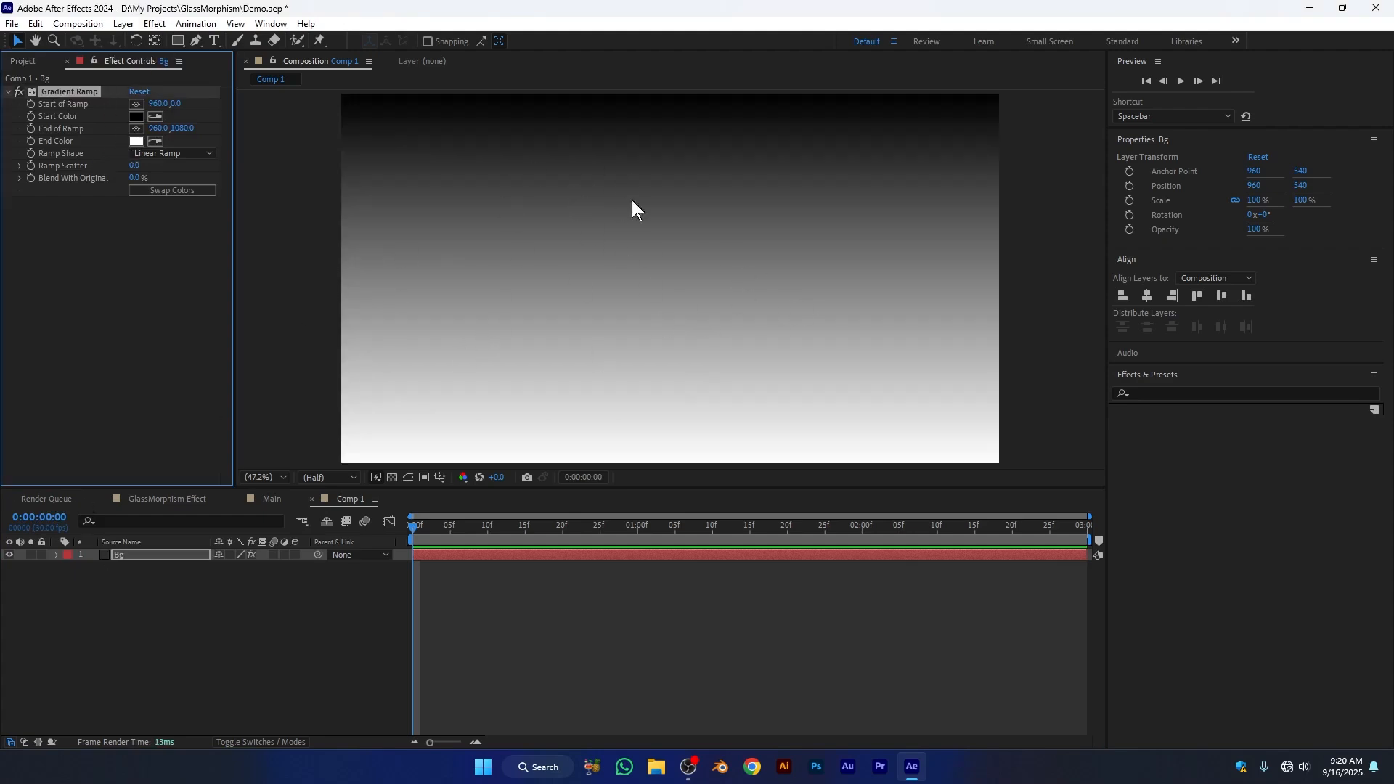
# Place the burger reference JPG from the project above the Bg layer as a color reference.
pyautogui.click(24, 61)
pyautogui.click(54, 192)
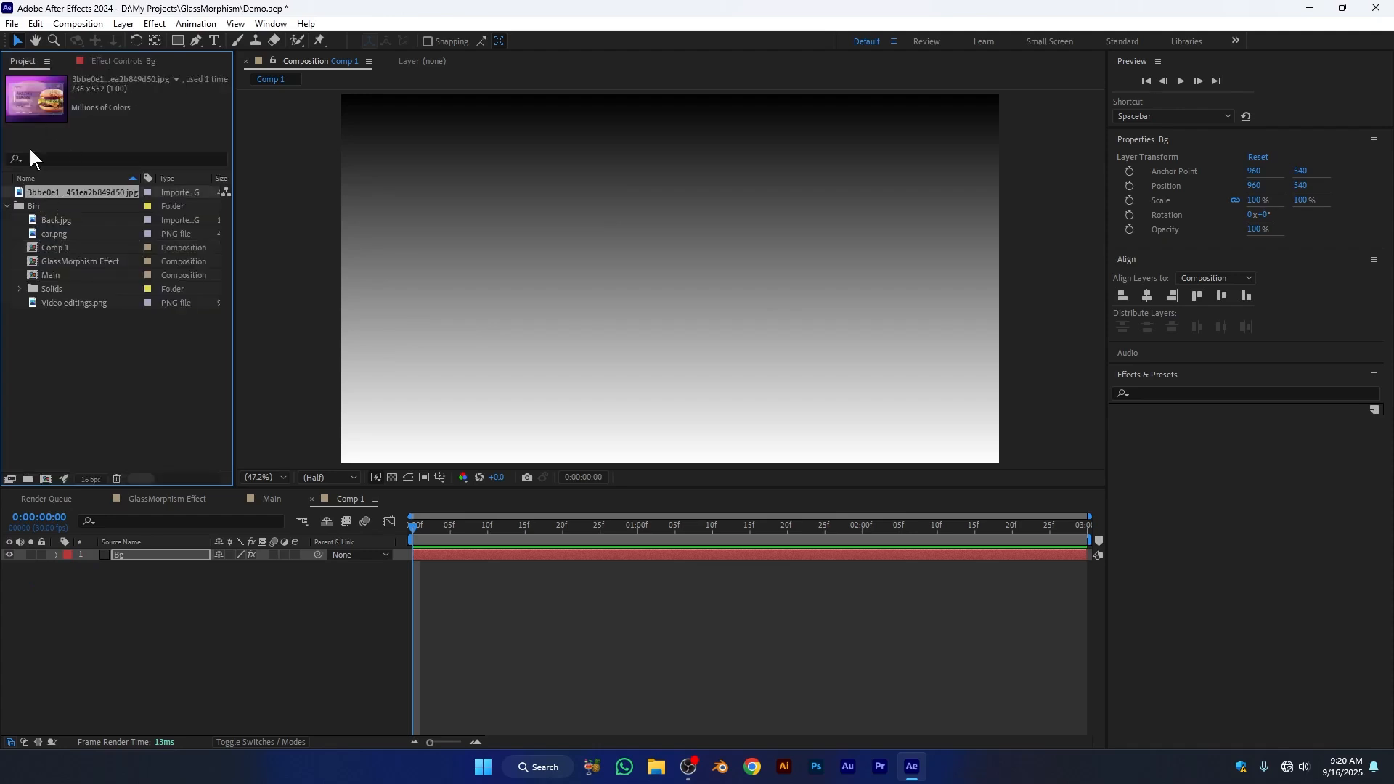
pyautogui.moveTo(58, 193); pyautogui.dragTo(172, 551)
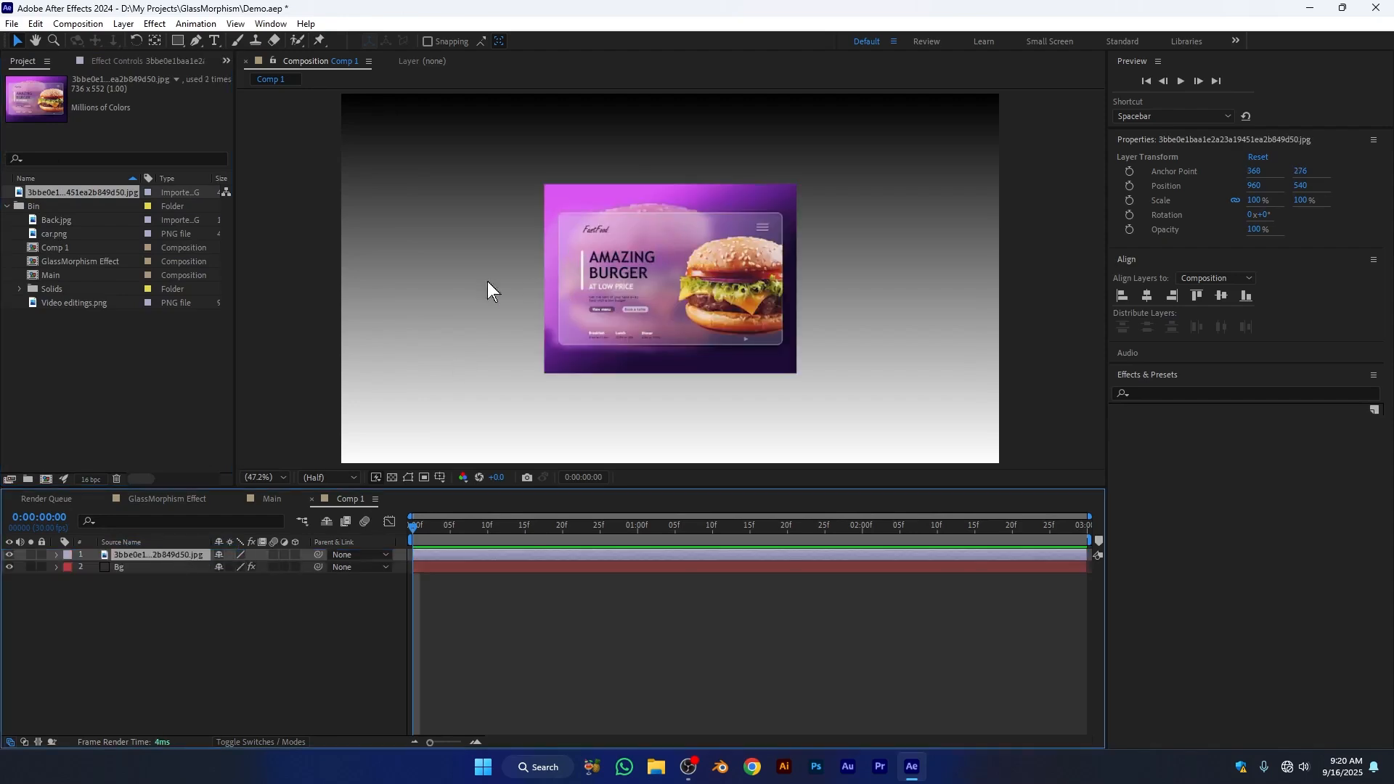
# Sample Bg's Gradient Ramp colors from the burger image: bright pink-purple as Start Color and dark purple as End Color.
pyautogui.click(131, 571)
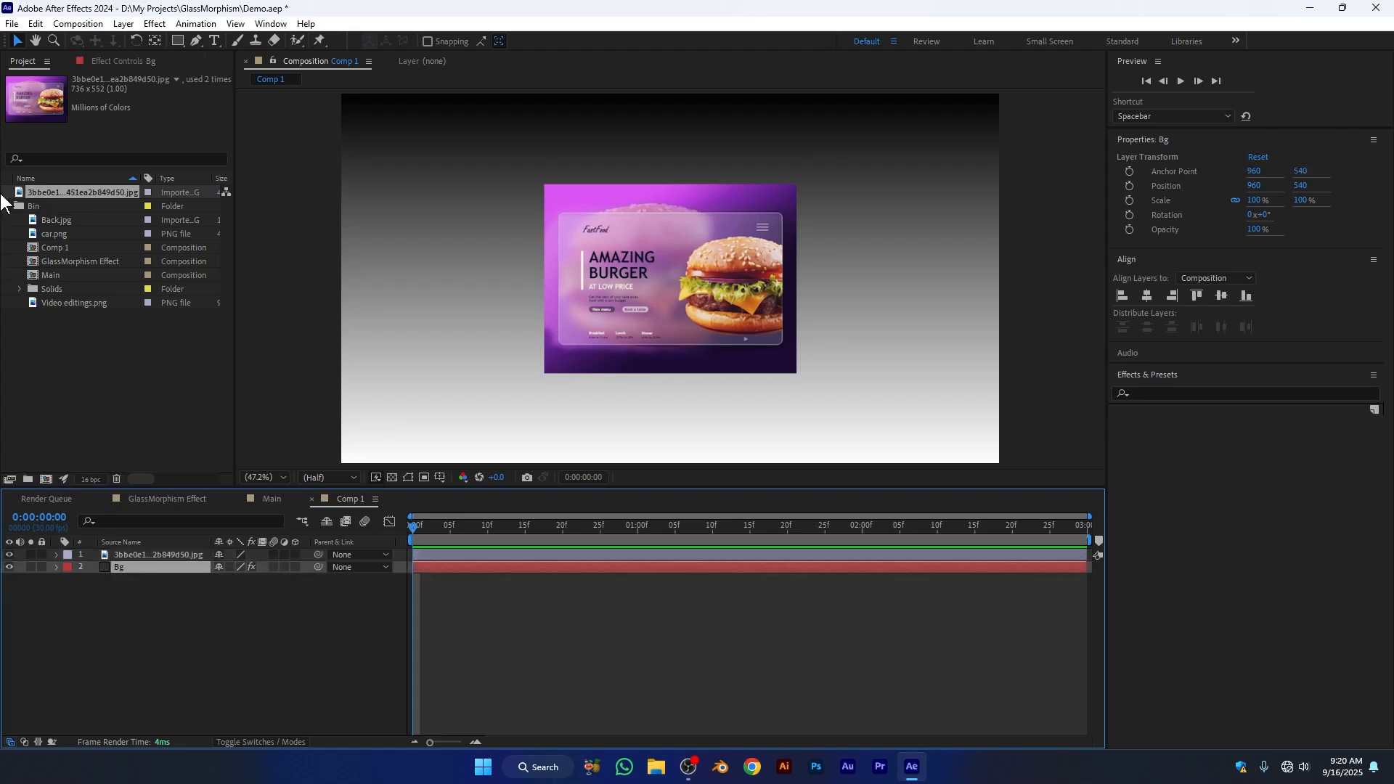
pyautogui.click(123, 62)
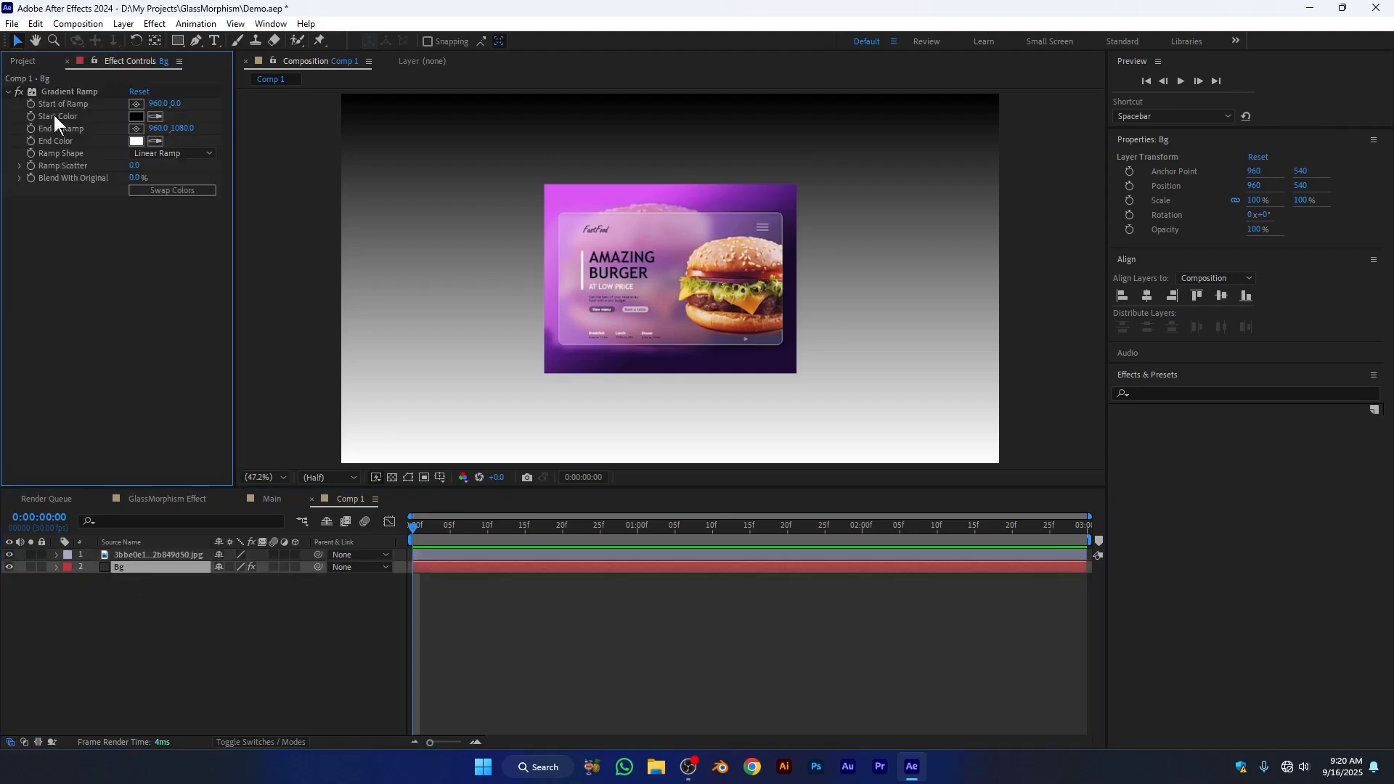
pyautogui.click(157, 117)
pyautogui.click(564, 194)
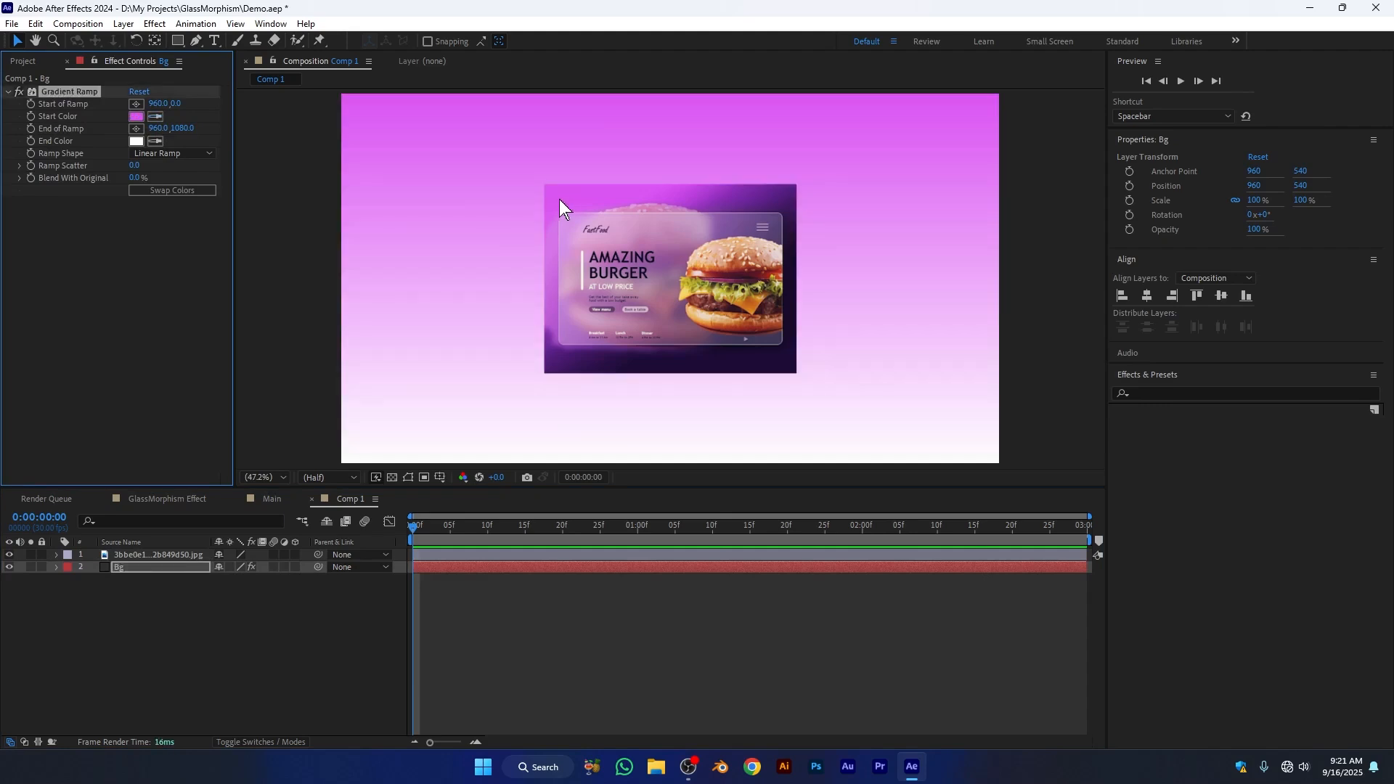
pyautogui.click(158, 142)
pyautogui.click(775, 358)
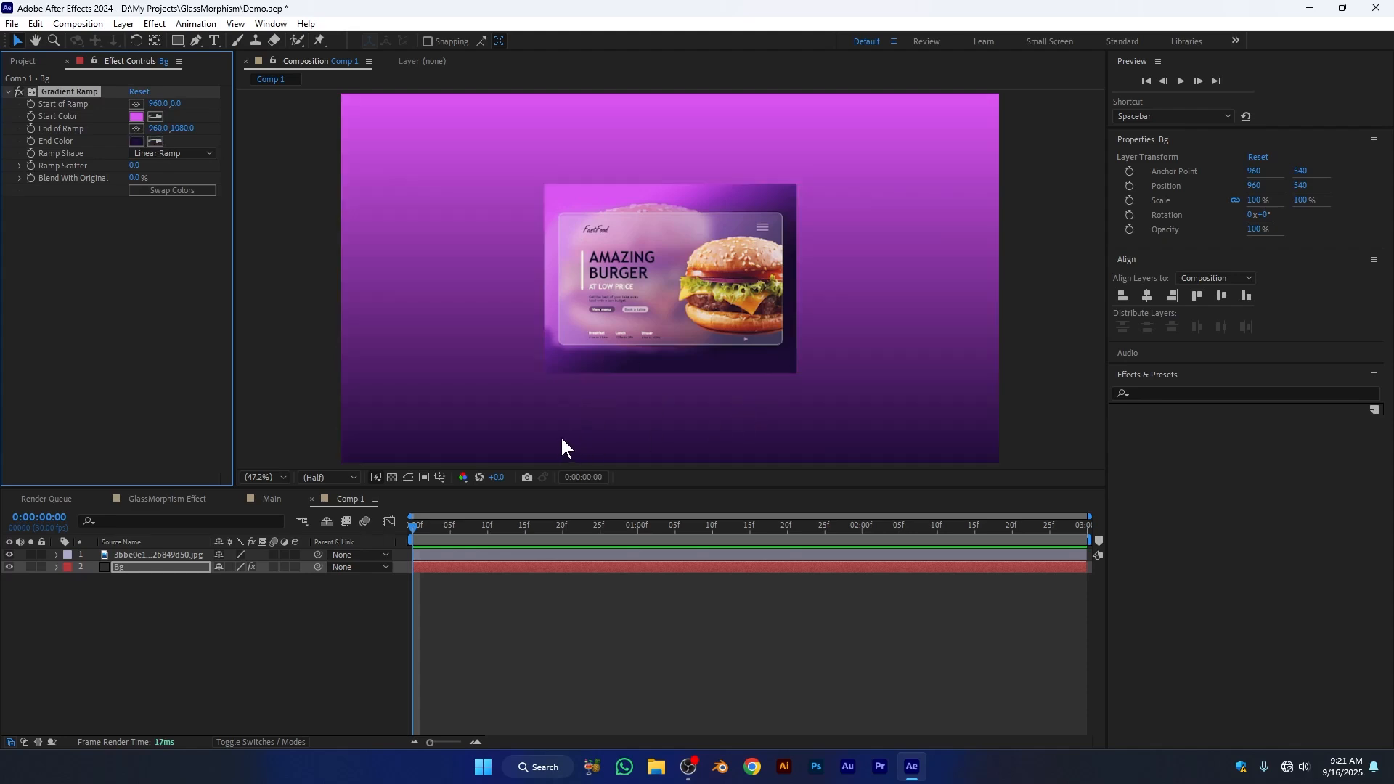
# Try swapped colors and the Radial Ramp shape on the gradient, returning to the original color order and Linear Ramp.
pyautogui.click(173, 193)
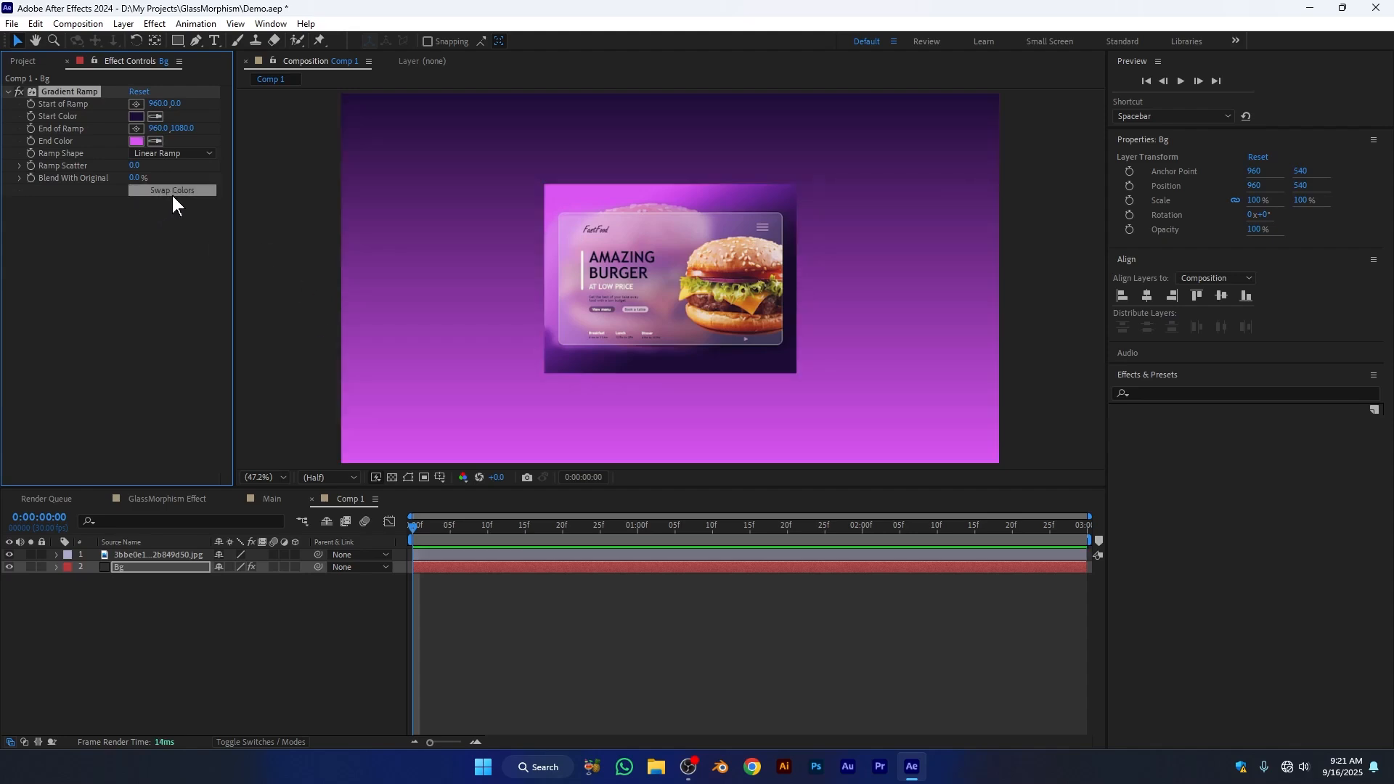
pyautogui.click(172, 193)
pyautogui.click(173, 155)
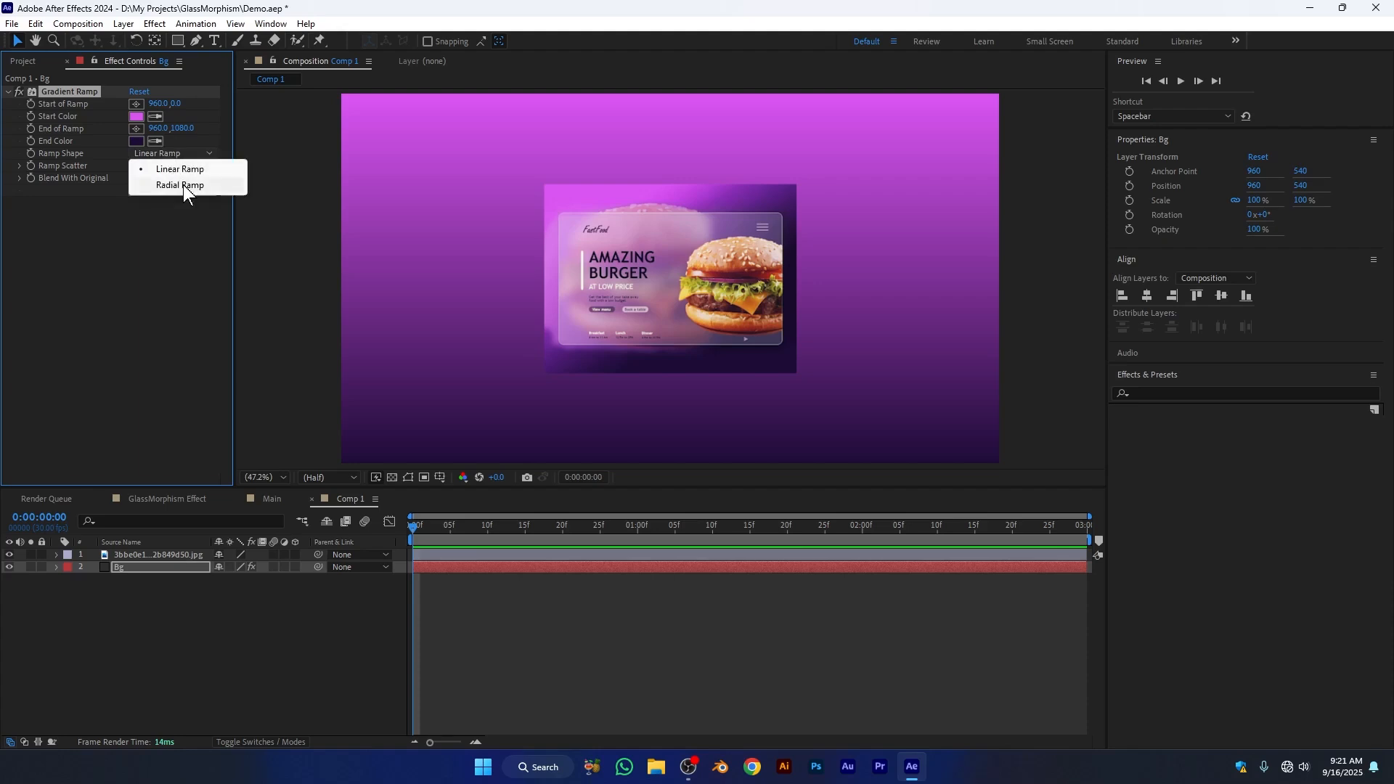
pyautogui.click(185, 185)
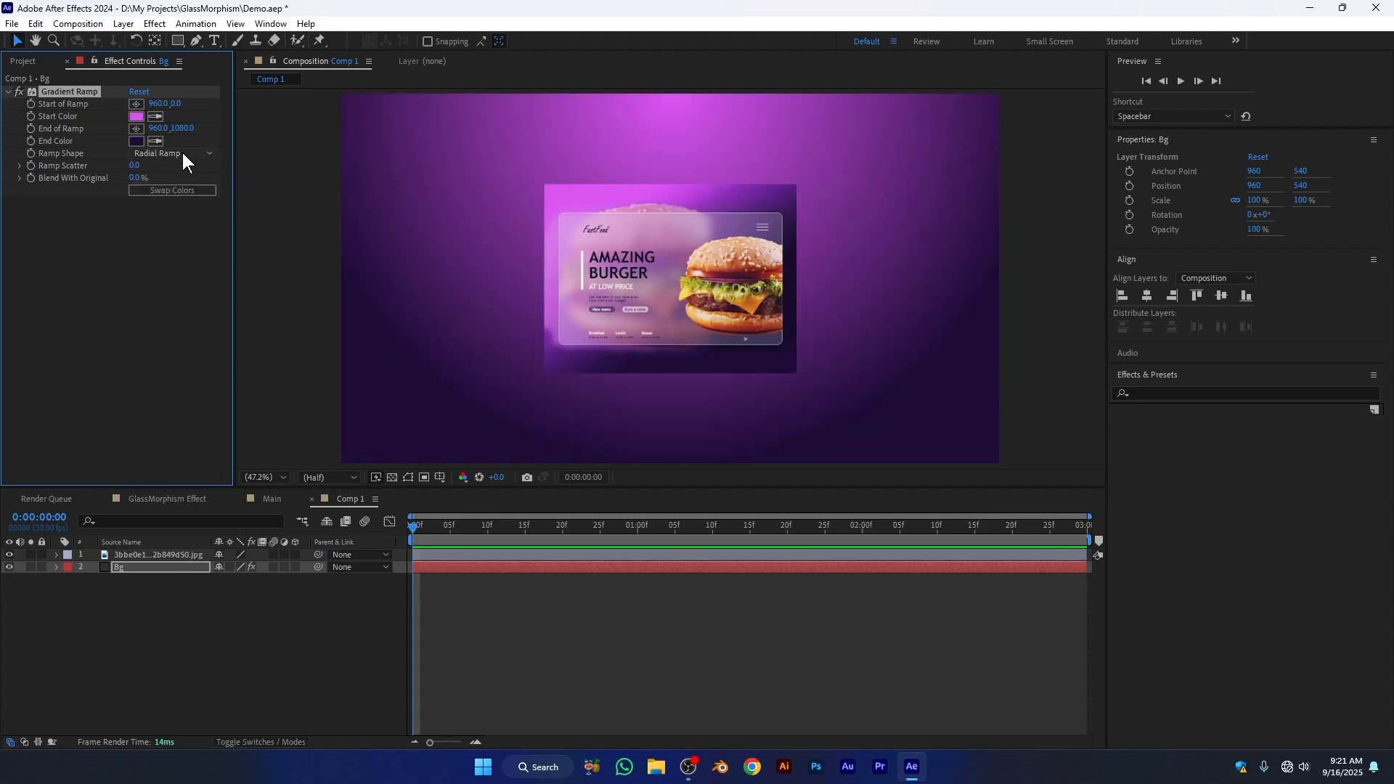
pyautogui.click(182, 154)
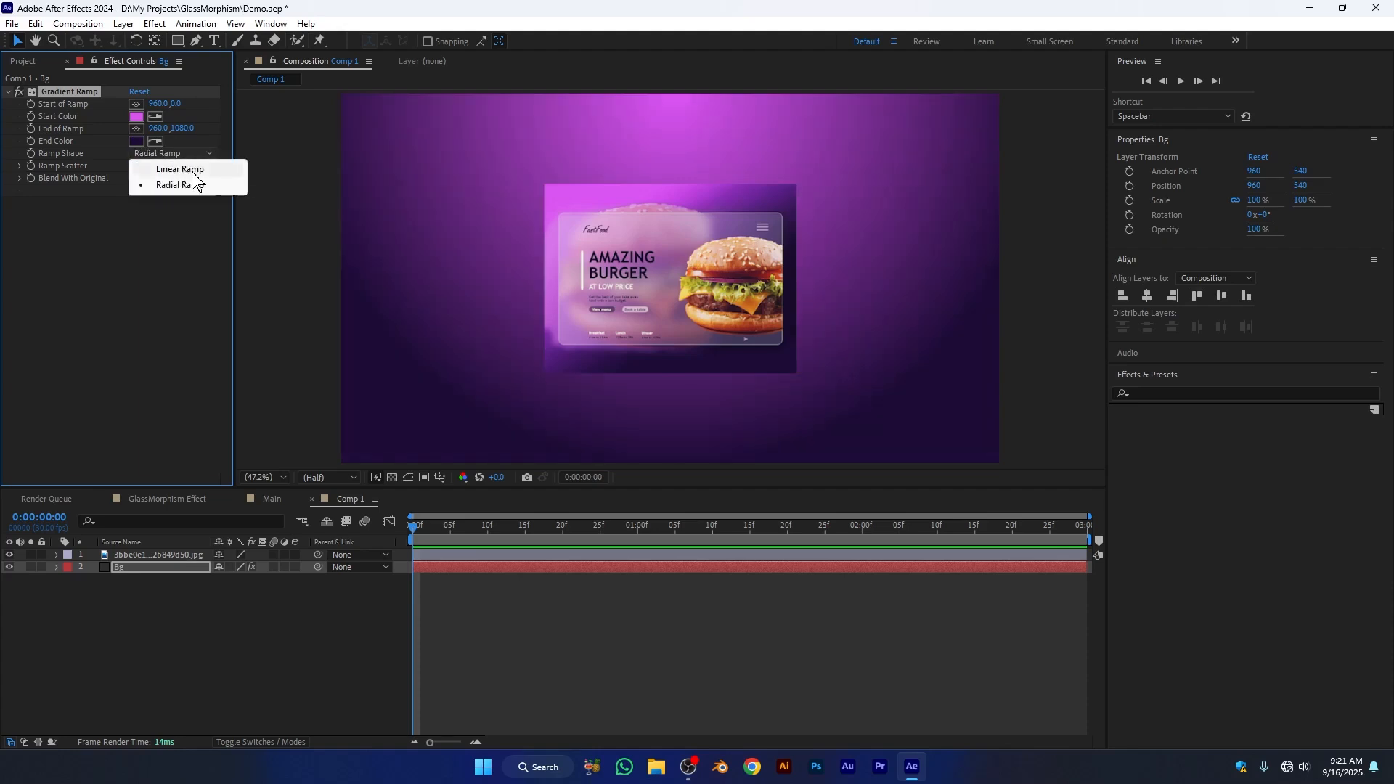
pyautogui.click(181, 169)
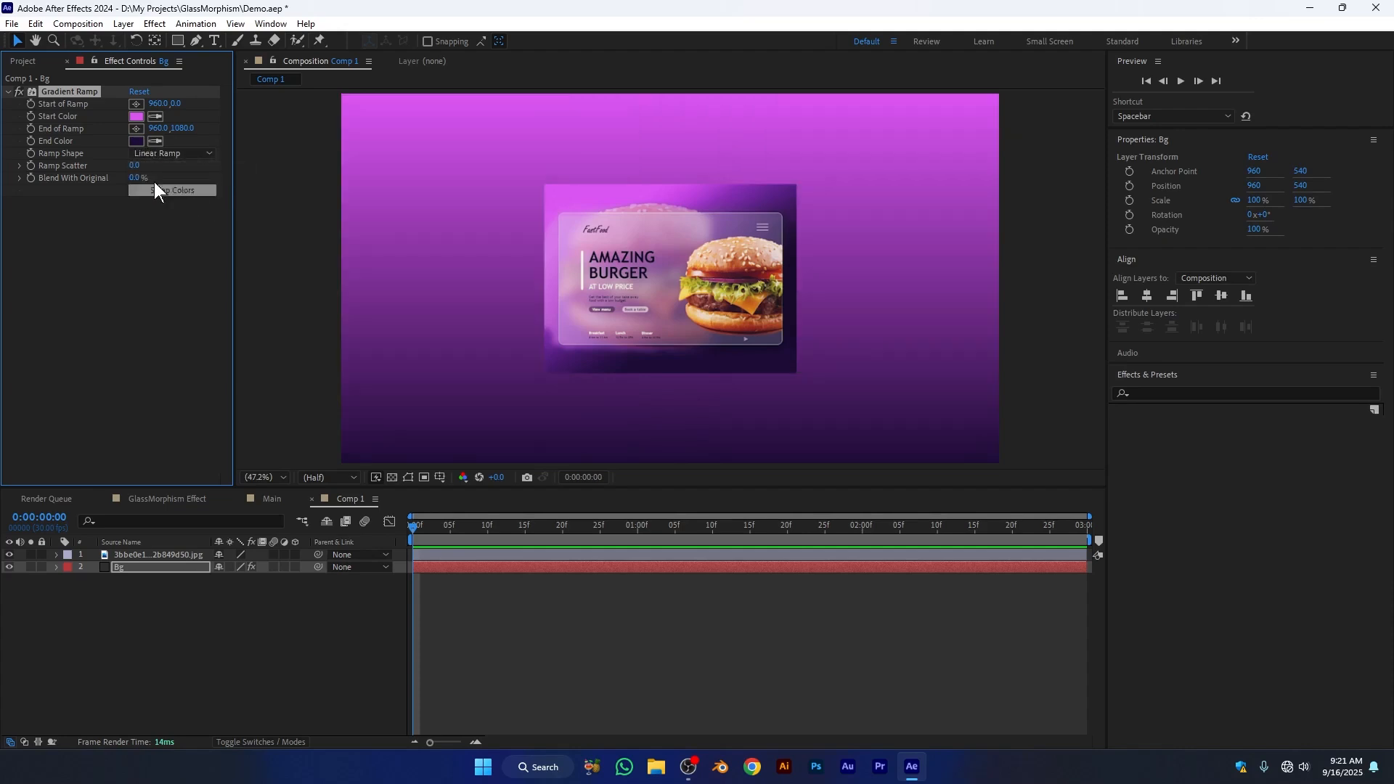
# Make the gradient diagonal, placing Start of Ramp at about 57, 57 and End of Ramp at about 1417, 858.
pyautogui.click(135, 106)
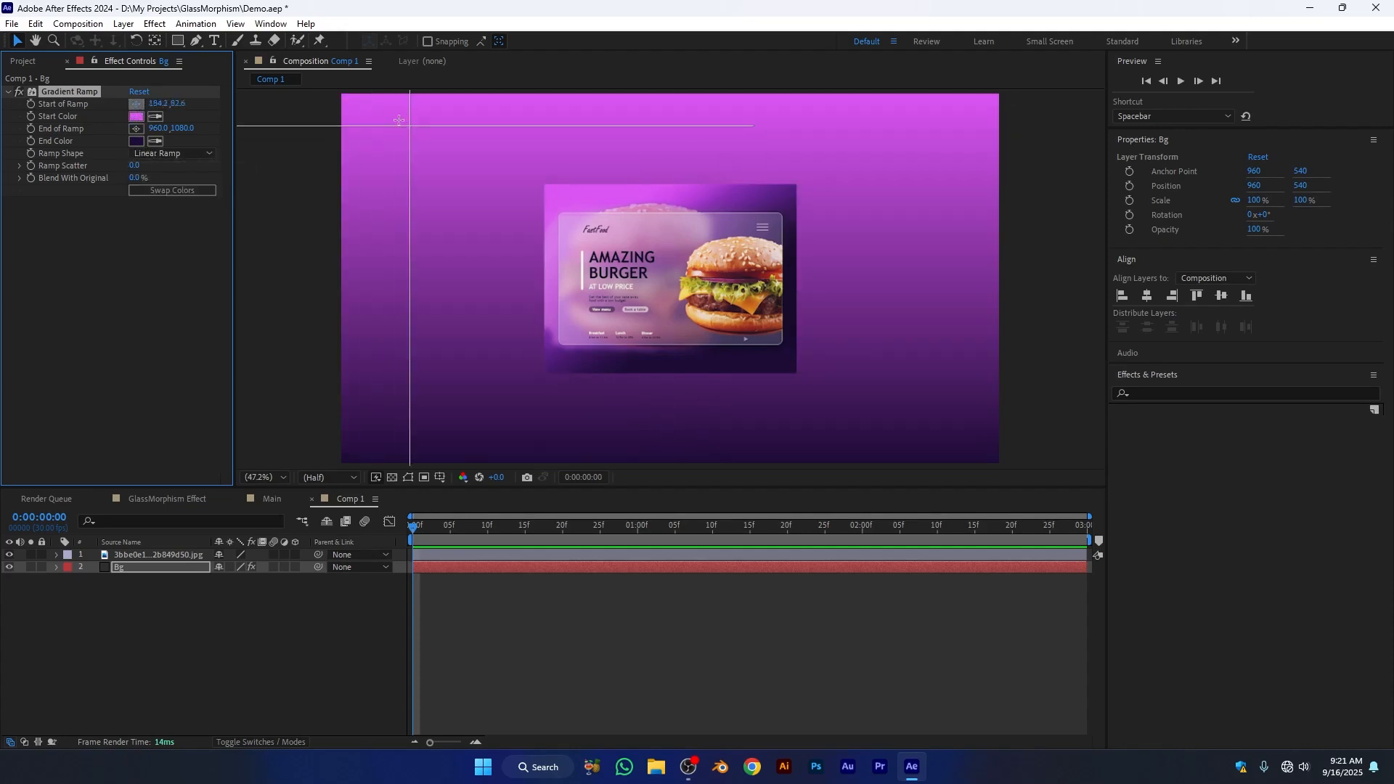
pyautogui.click(361, 114)
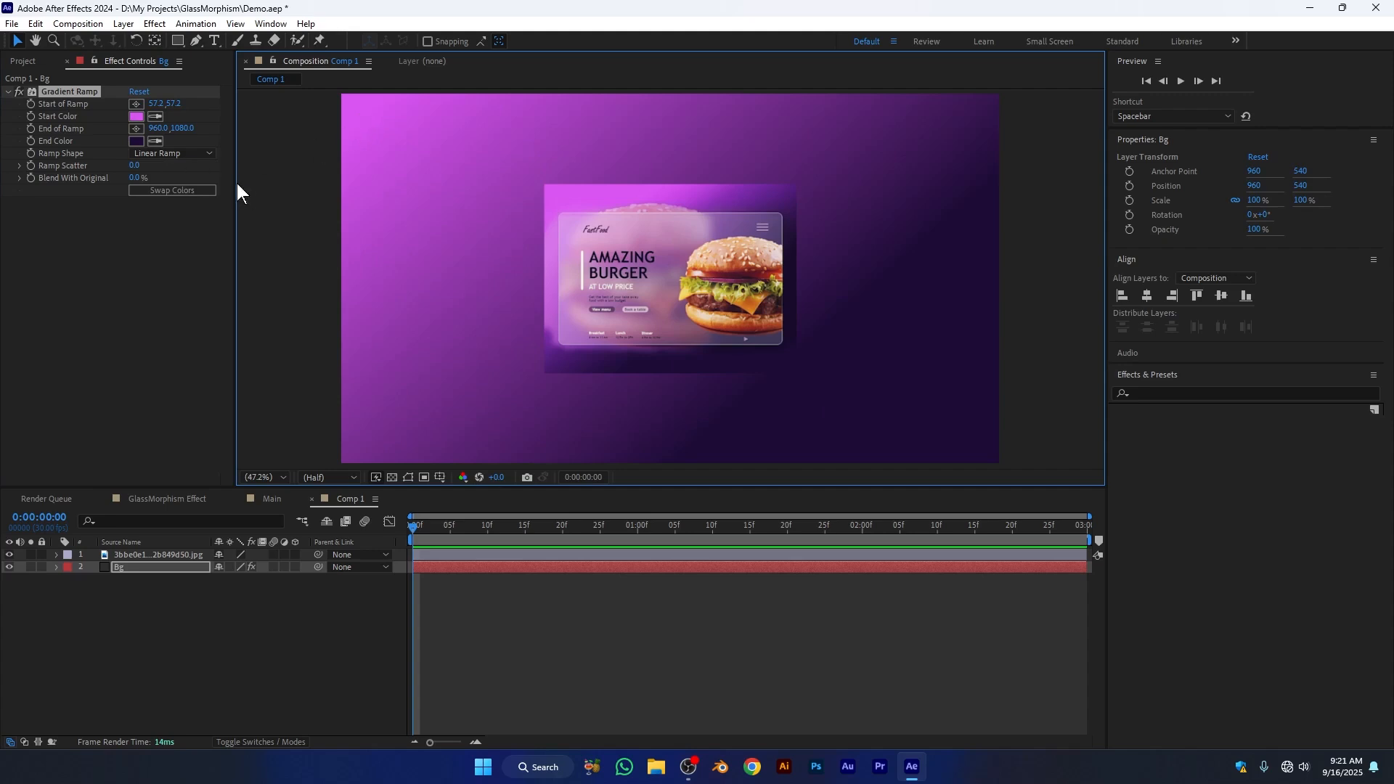
pyautogui.click(135, 129)
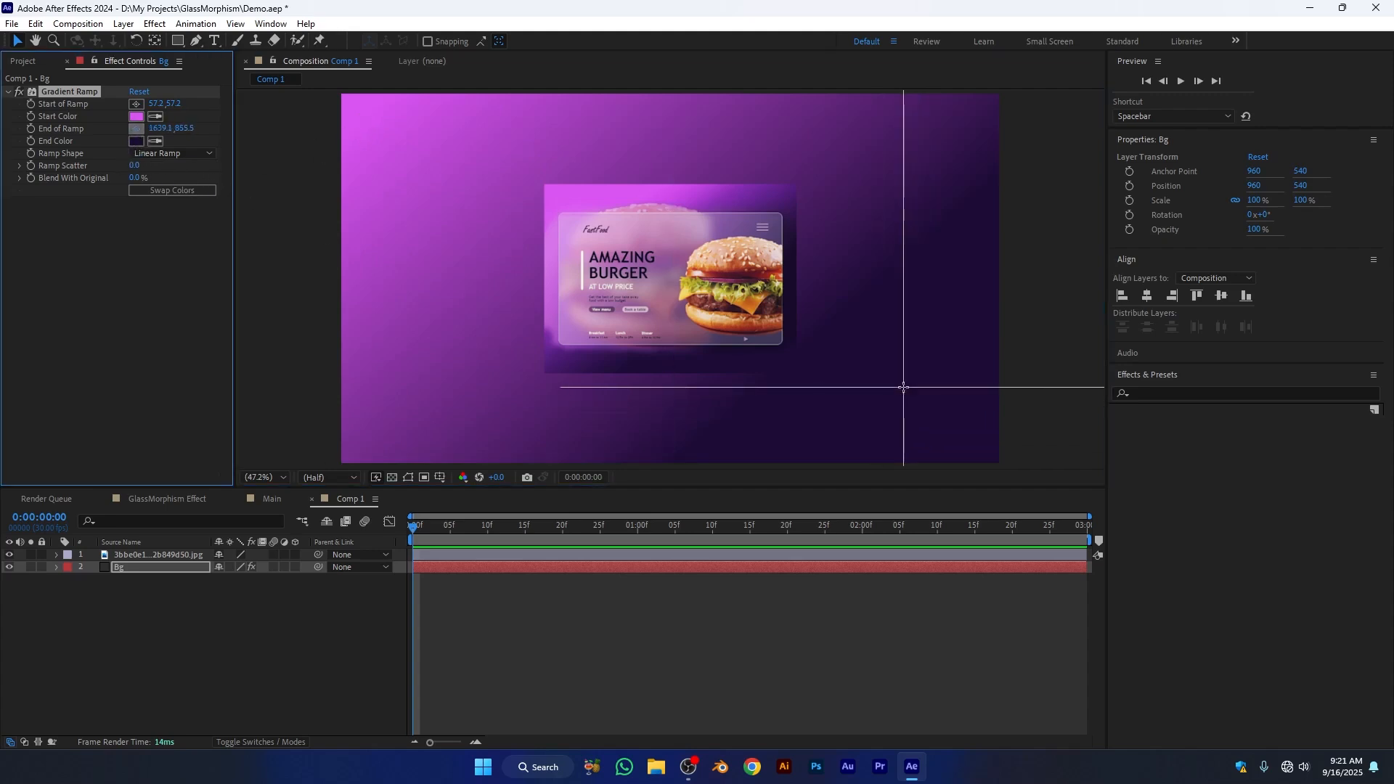
pyautogui.click(897, 401)
pyautogui.click(136, 129)
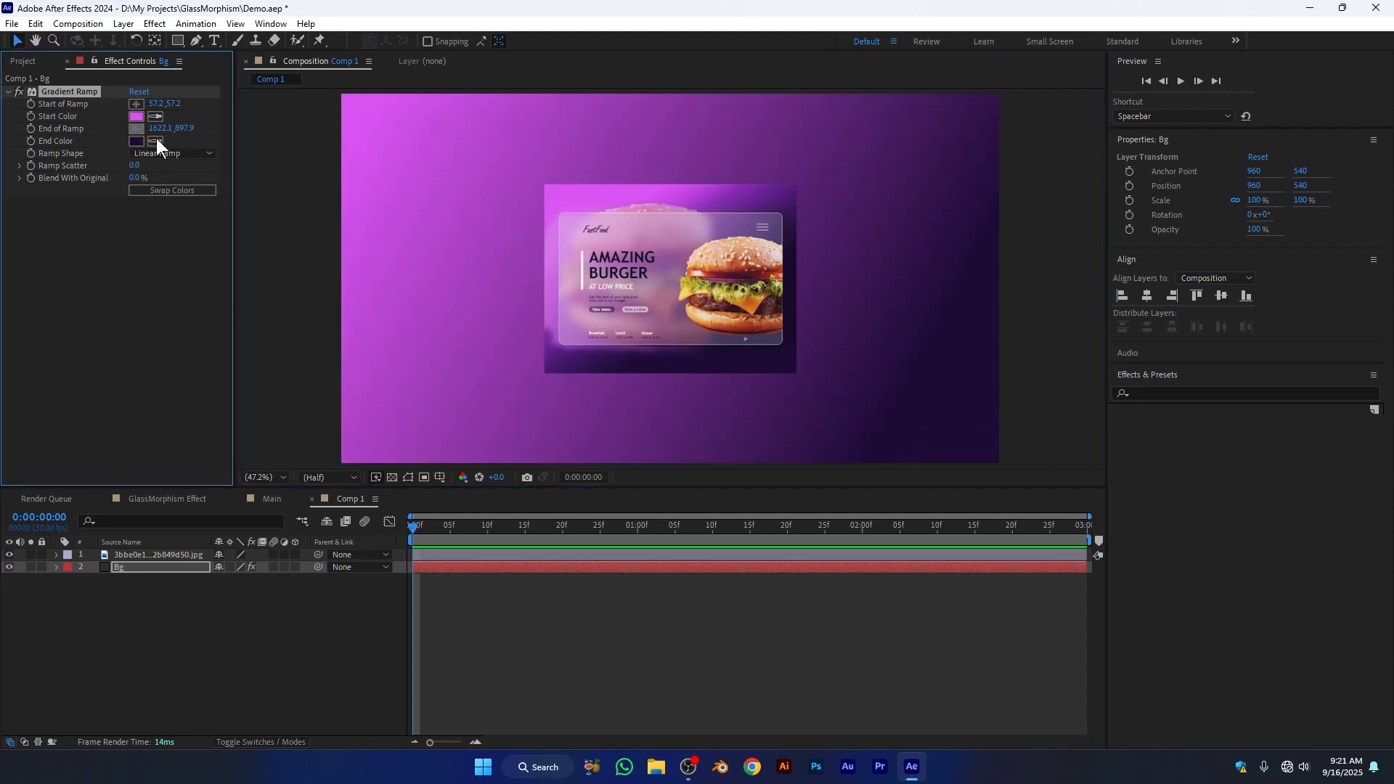
pyautogui.click(827, 386)
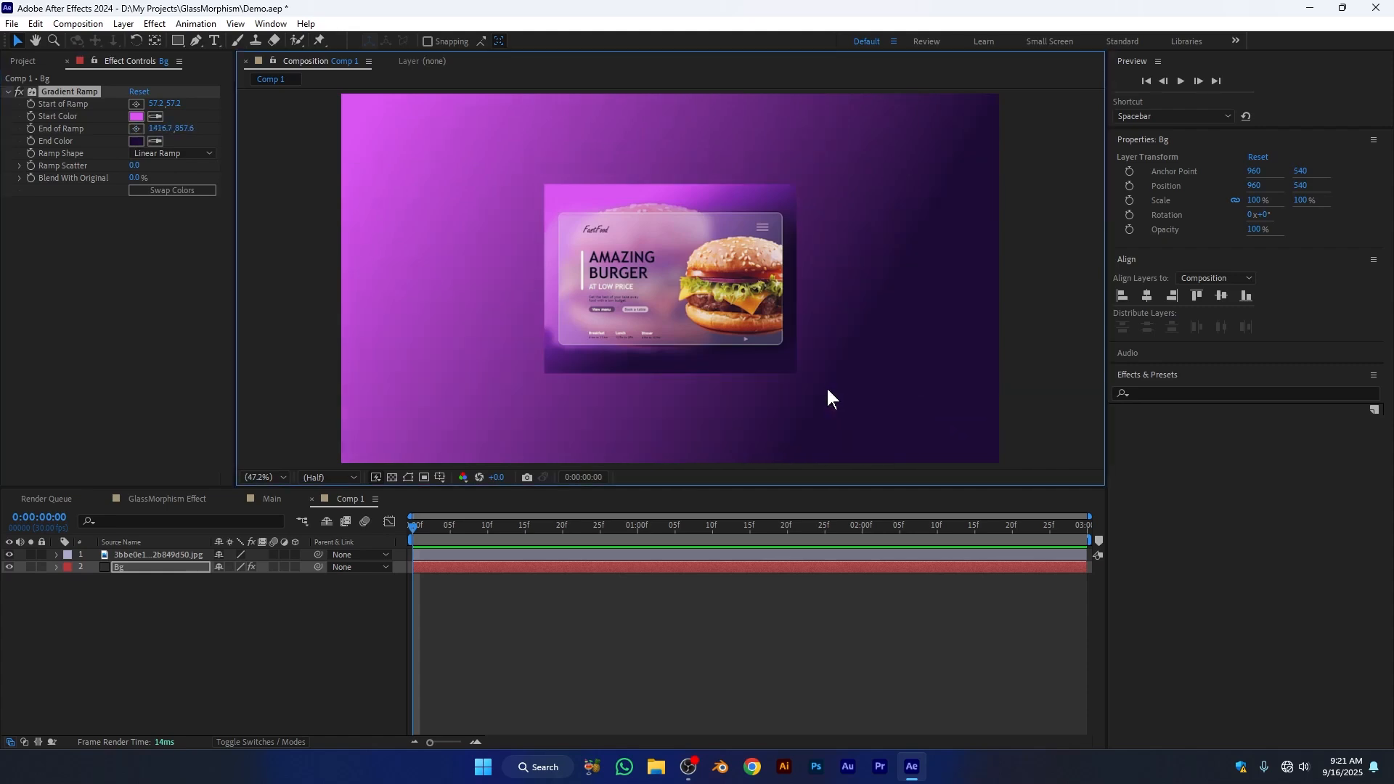
pyautogui.click(114, 130)
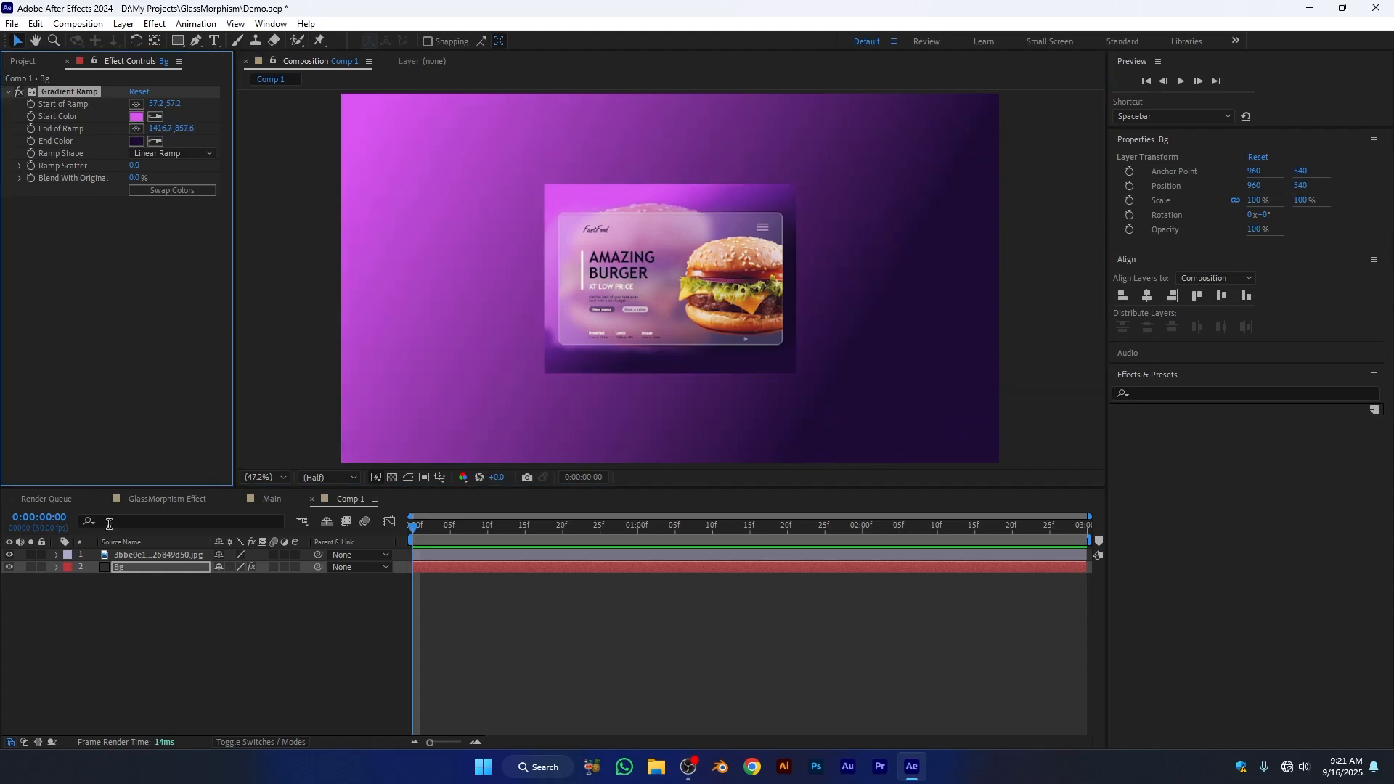
# Delete the burger reference image layer from the composition.
pyautogui.click(142, 555)
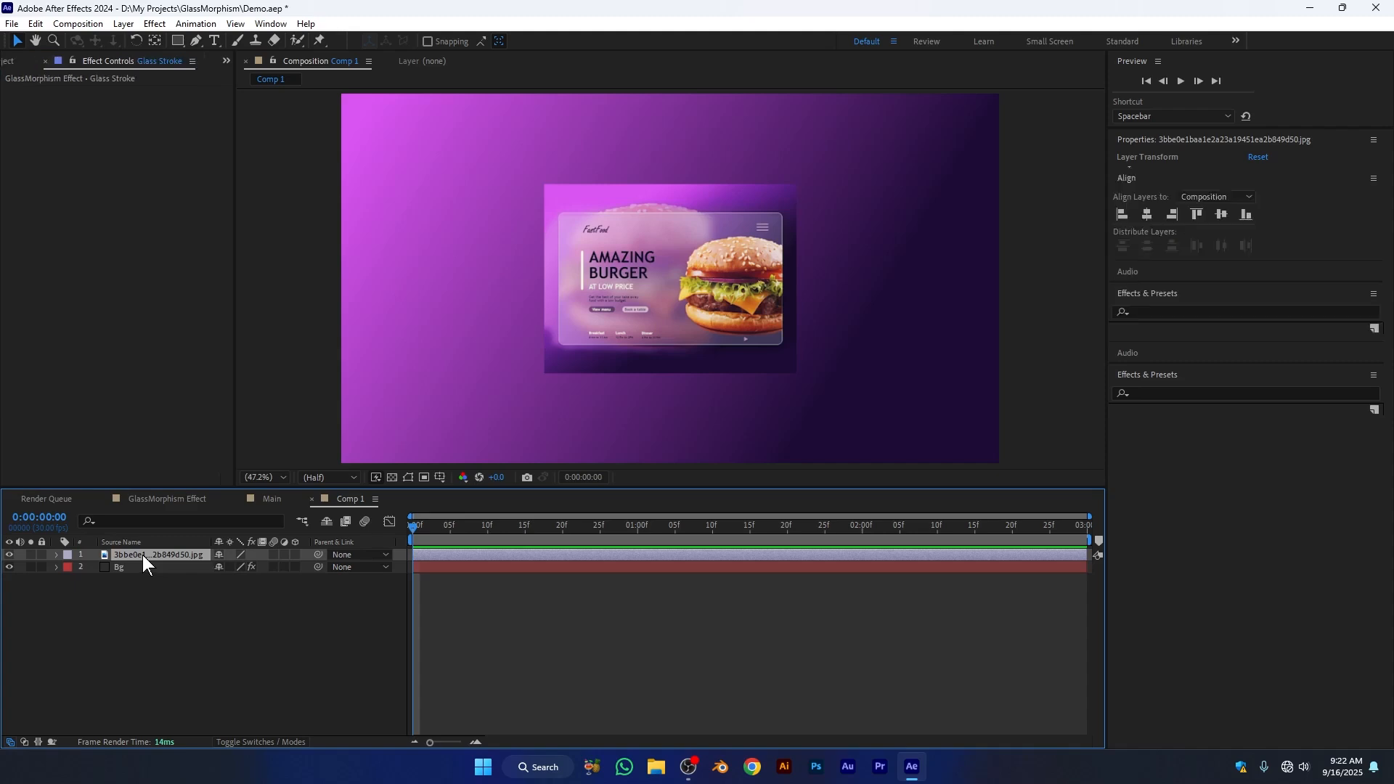
pyautogui.press('Delete')
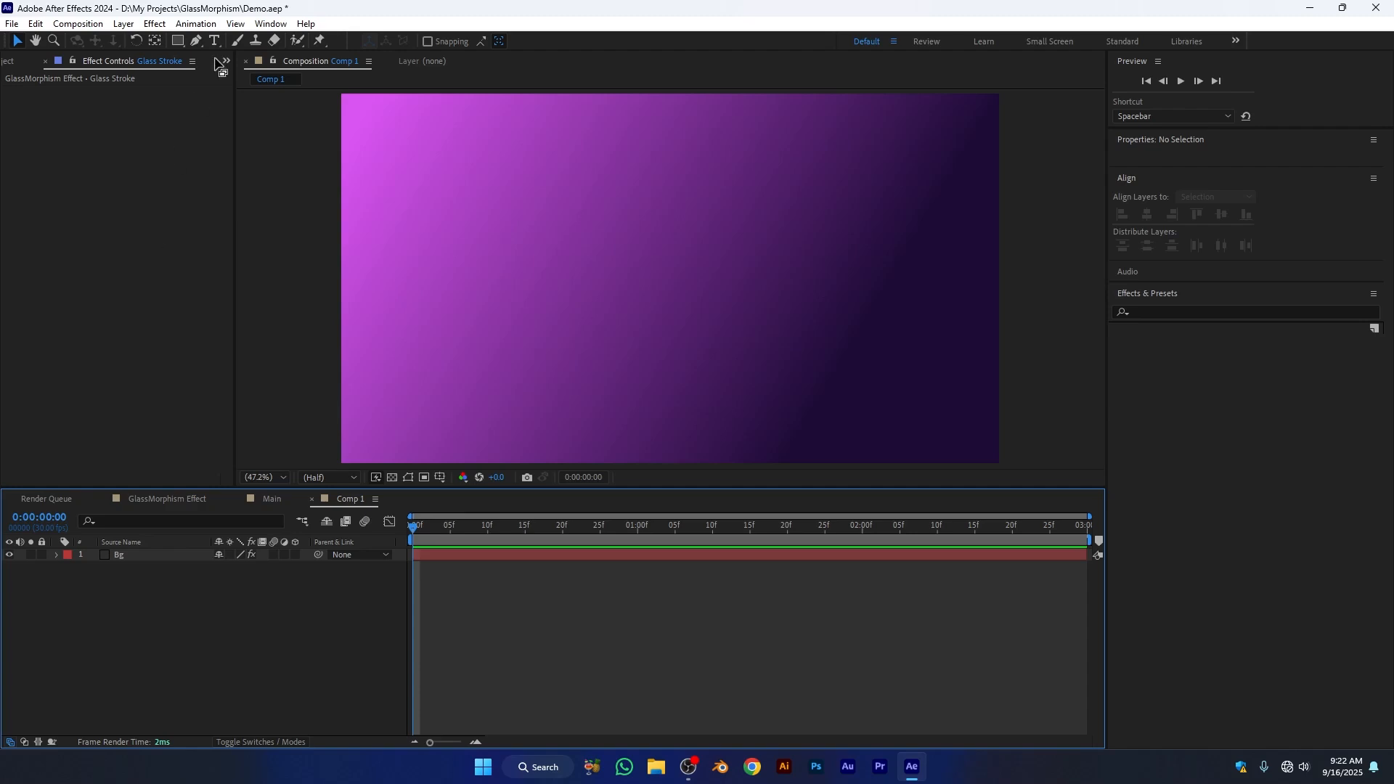
# Draw a rounded rectangle about 1050 by 496 px near the middle of the composition, keeping its stroke set to None.
pyautogui.click(177, 41)
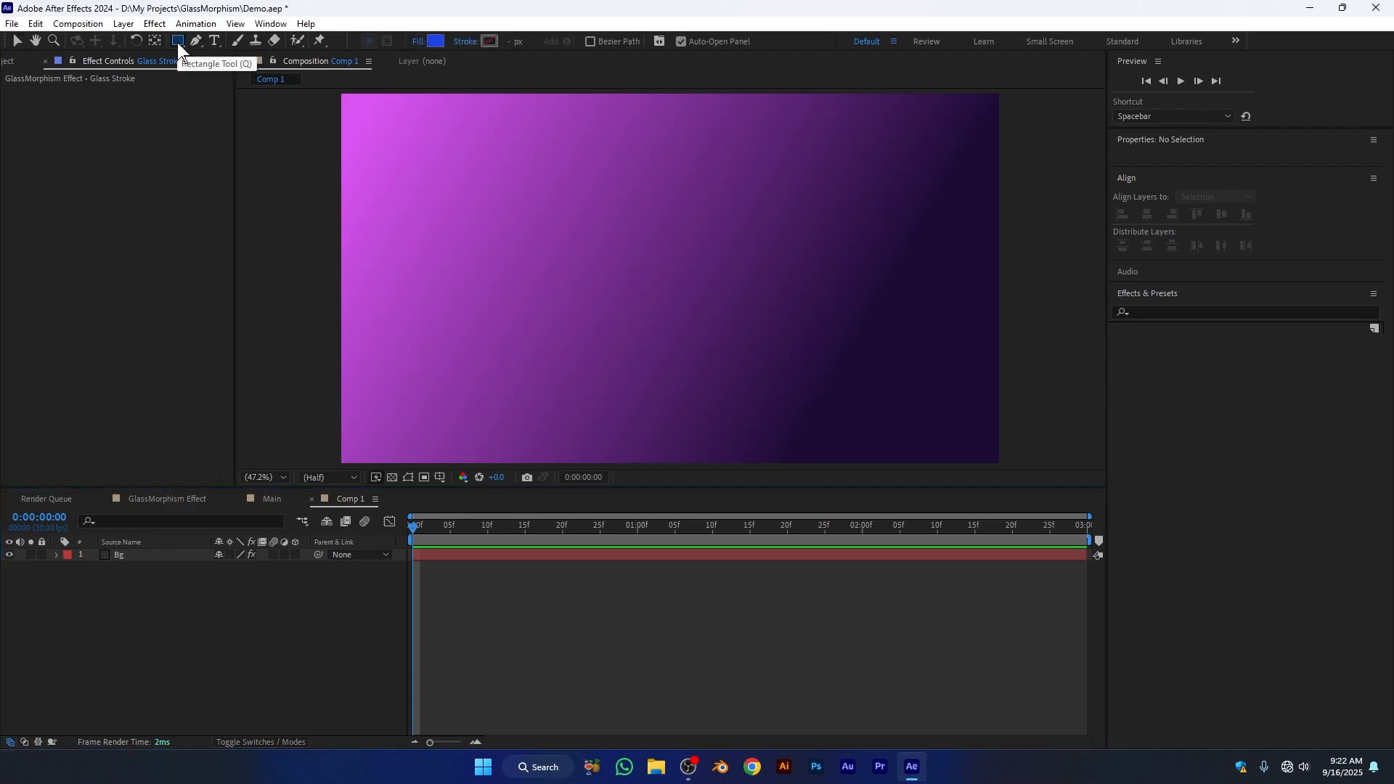
pyautogui.click(177, 42)
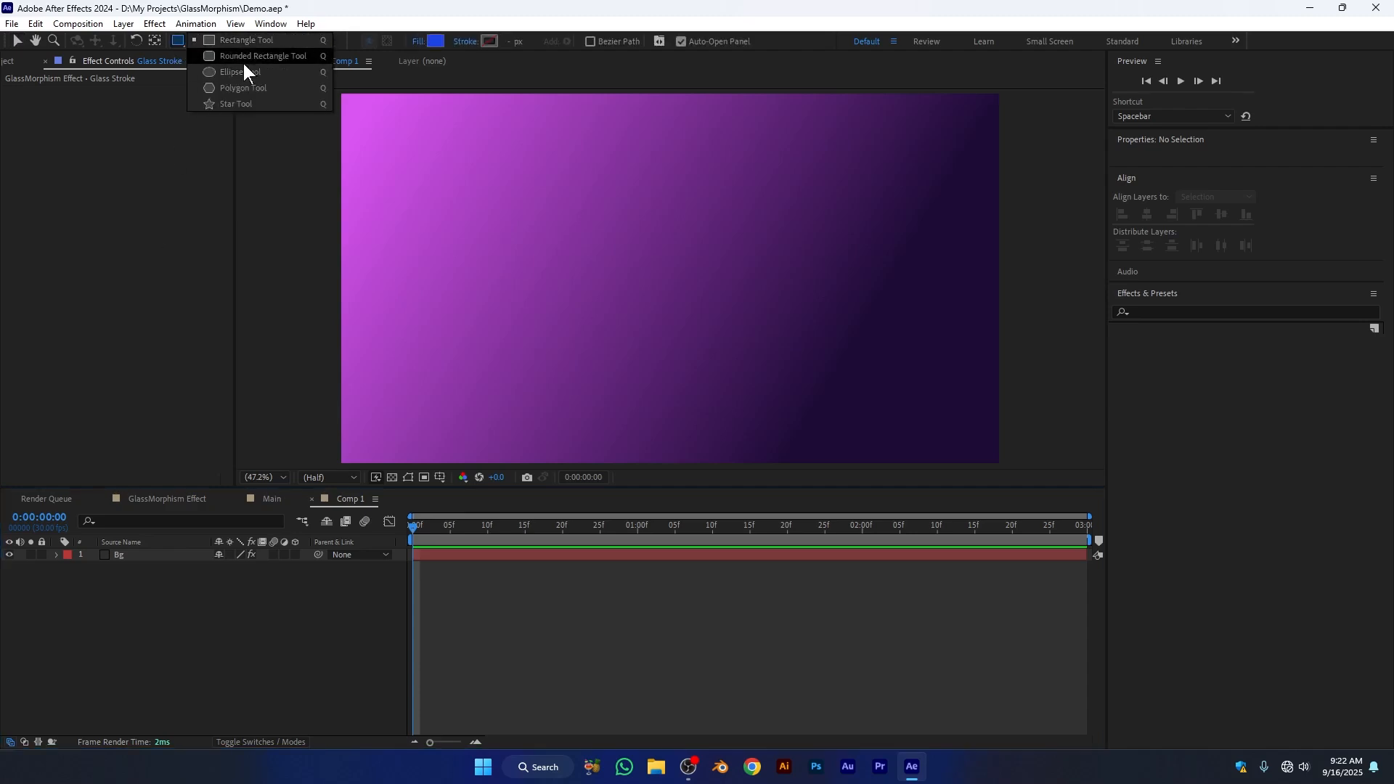
pyautogui.click(280, 58)
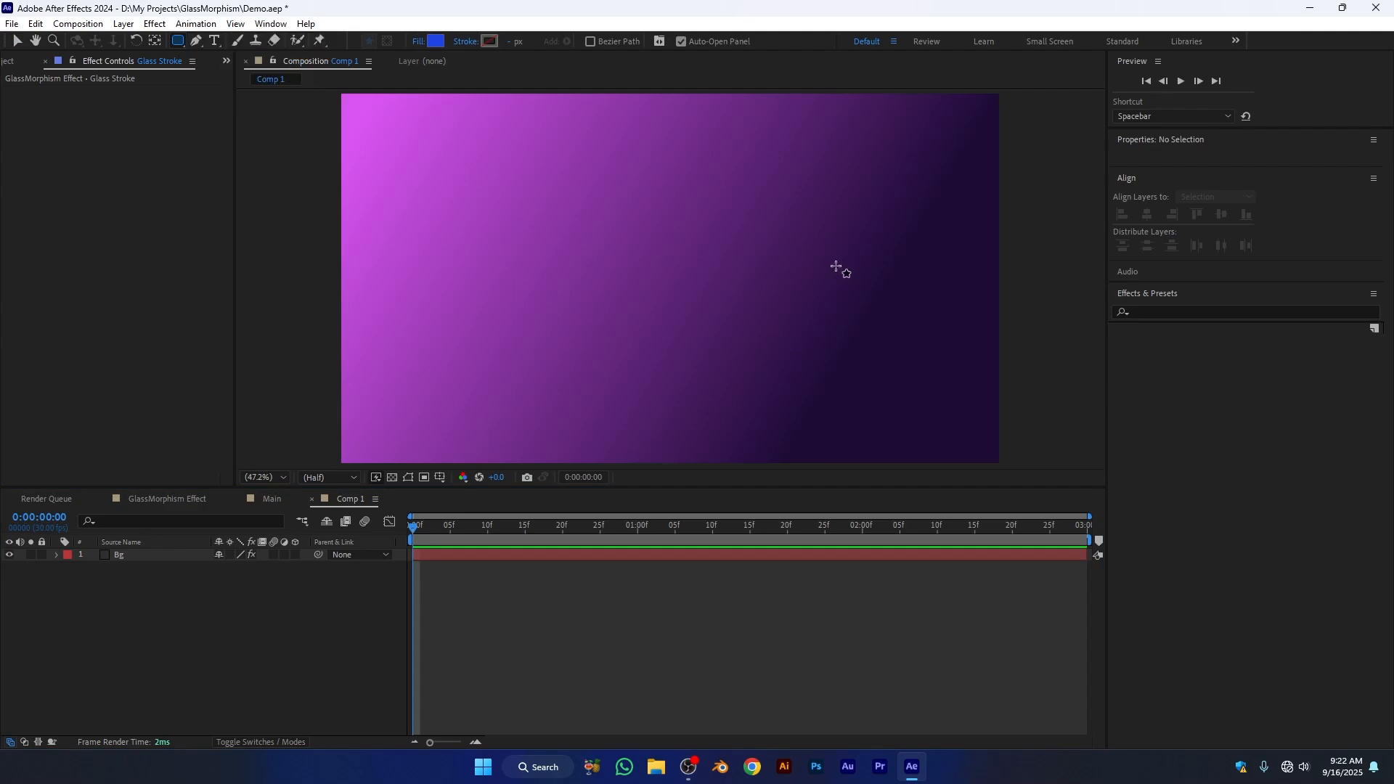
pyautogui.moveTo(500, 188); pyautogui.dragTo(860, 357)
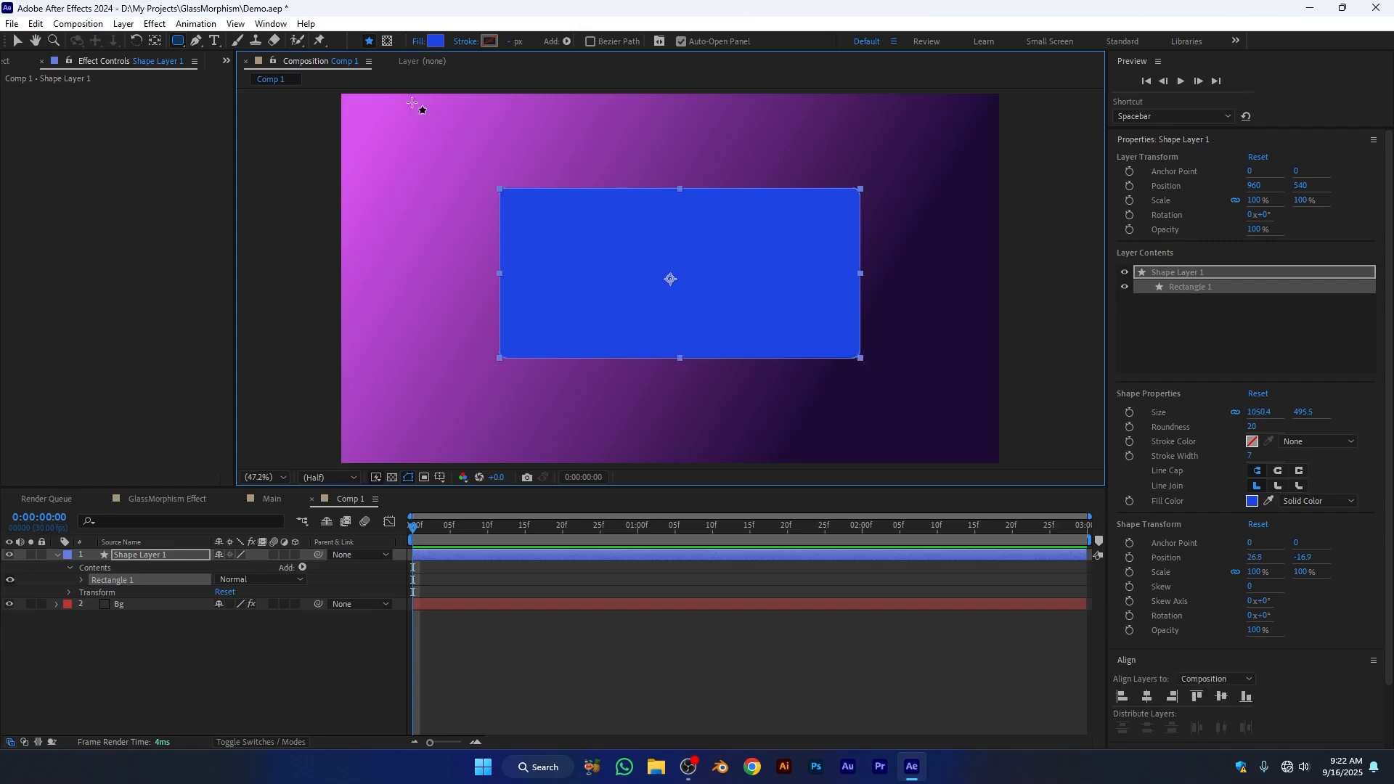
pyautogui.click(468, 41)
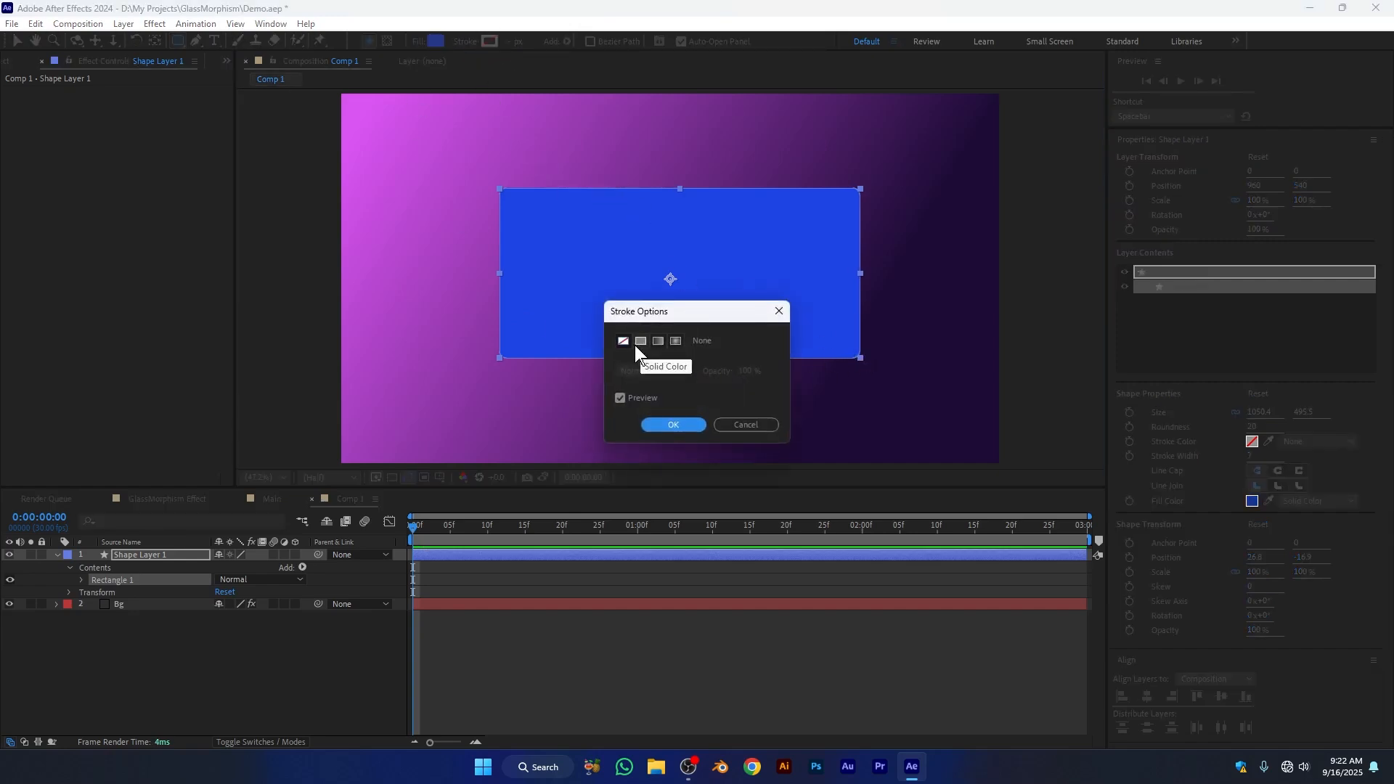
pyautogui.click(698, 426)
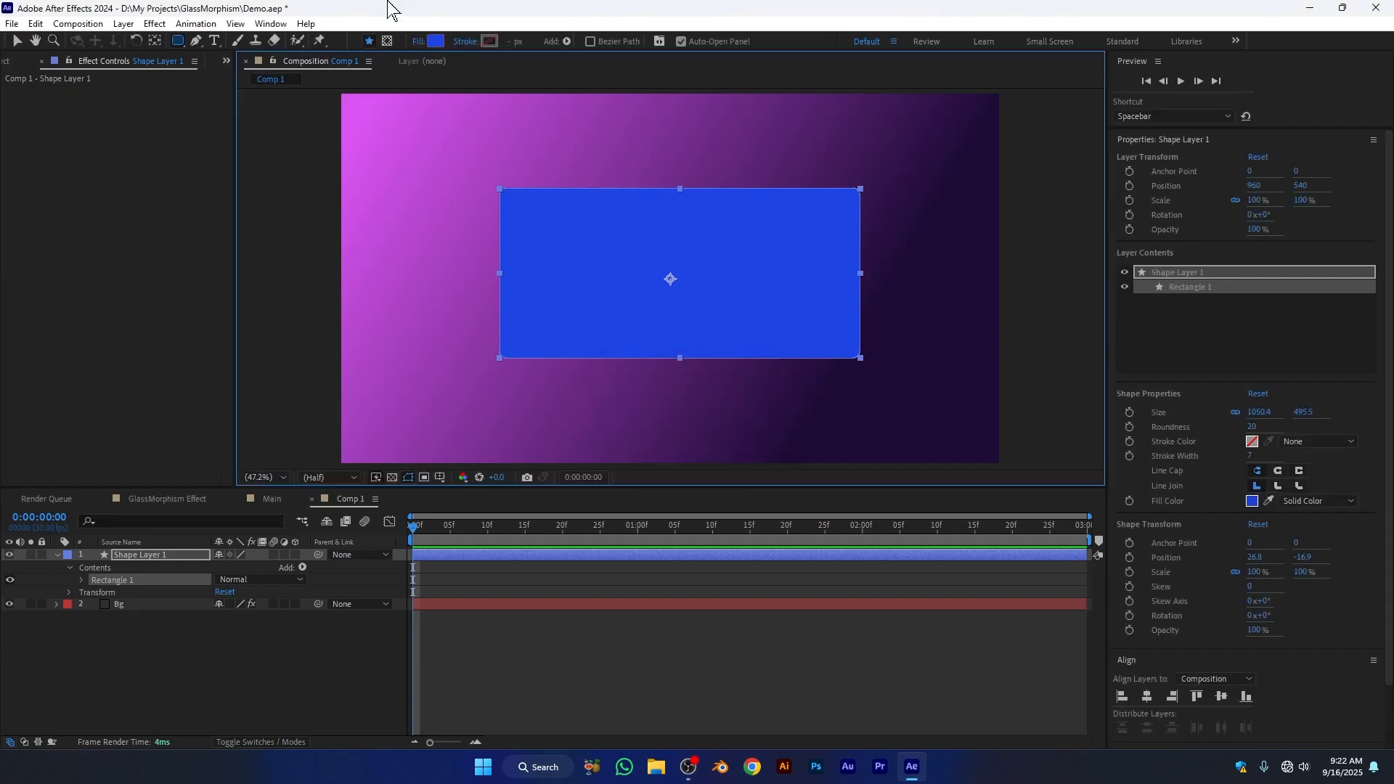
# Set the rounded rectangle's fill to a solid white, FFFFFF.
pyautogui.click(433, 45)
pyautogui.moveTo(111, 189); pyautogui.dragTo(7, 160)
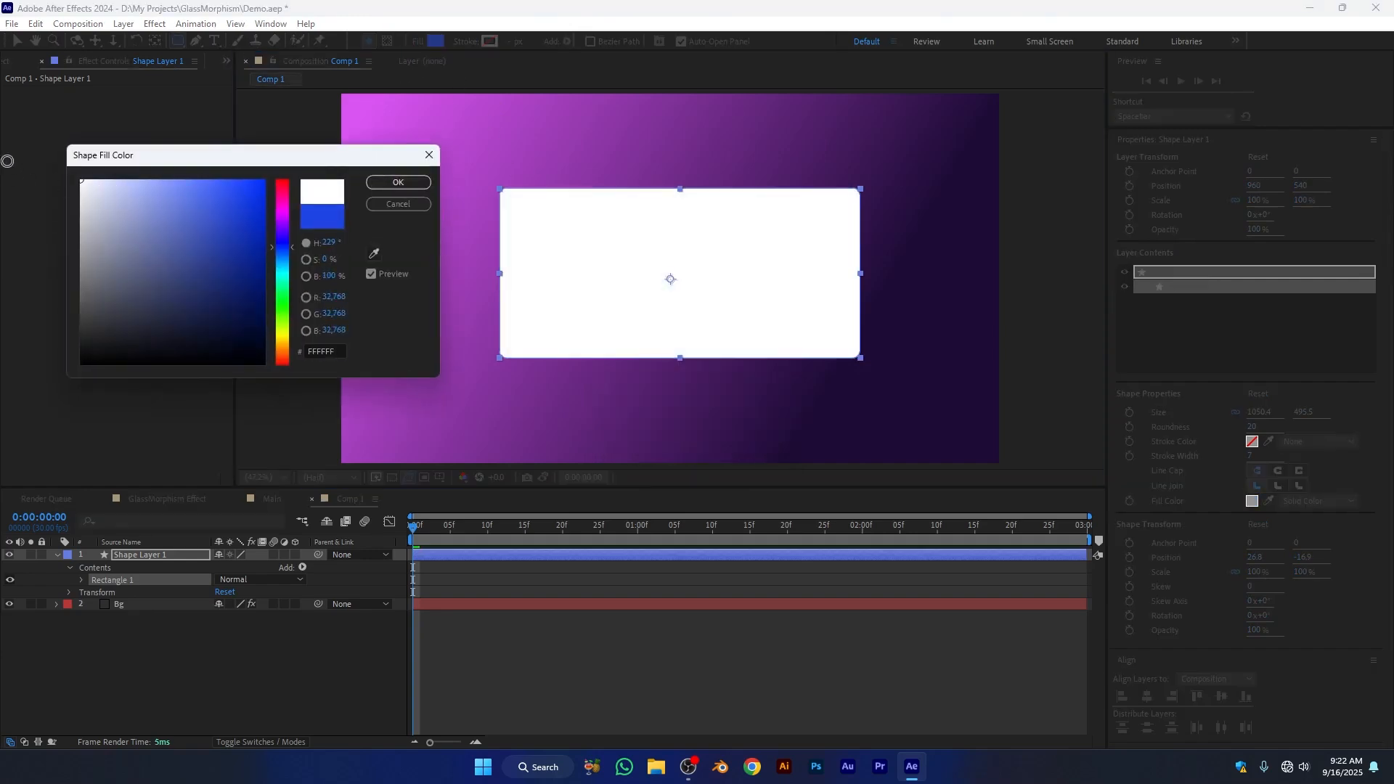
pyautogui.click(398, 182)
pyautogui.click(419, 41)
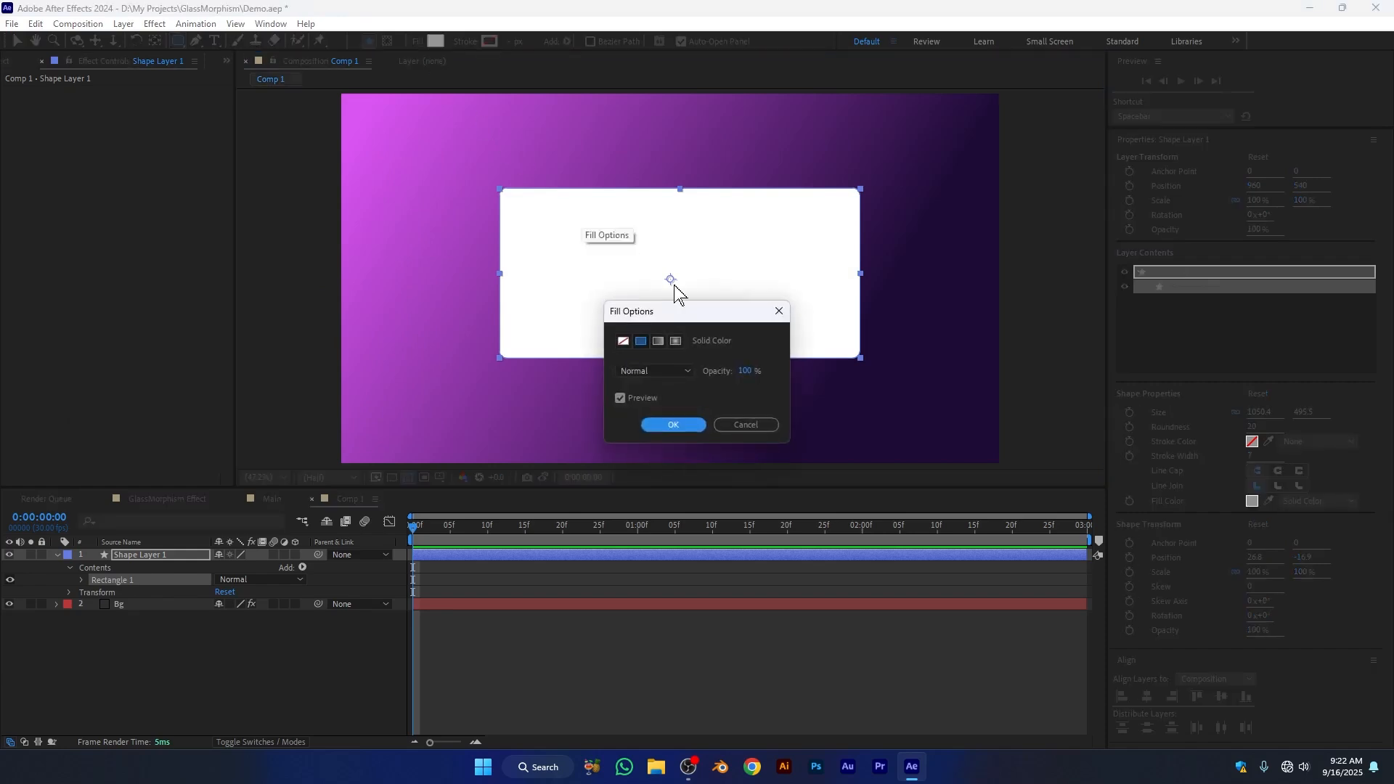
pyautogui.click(642, 342)
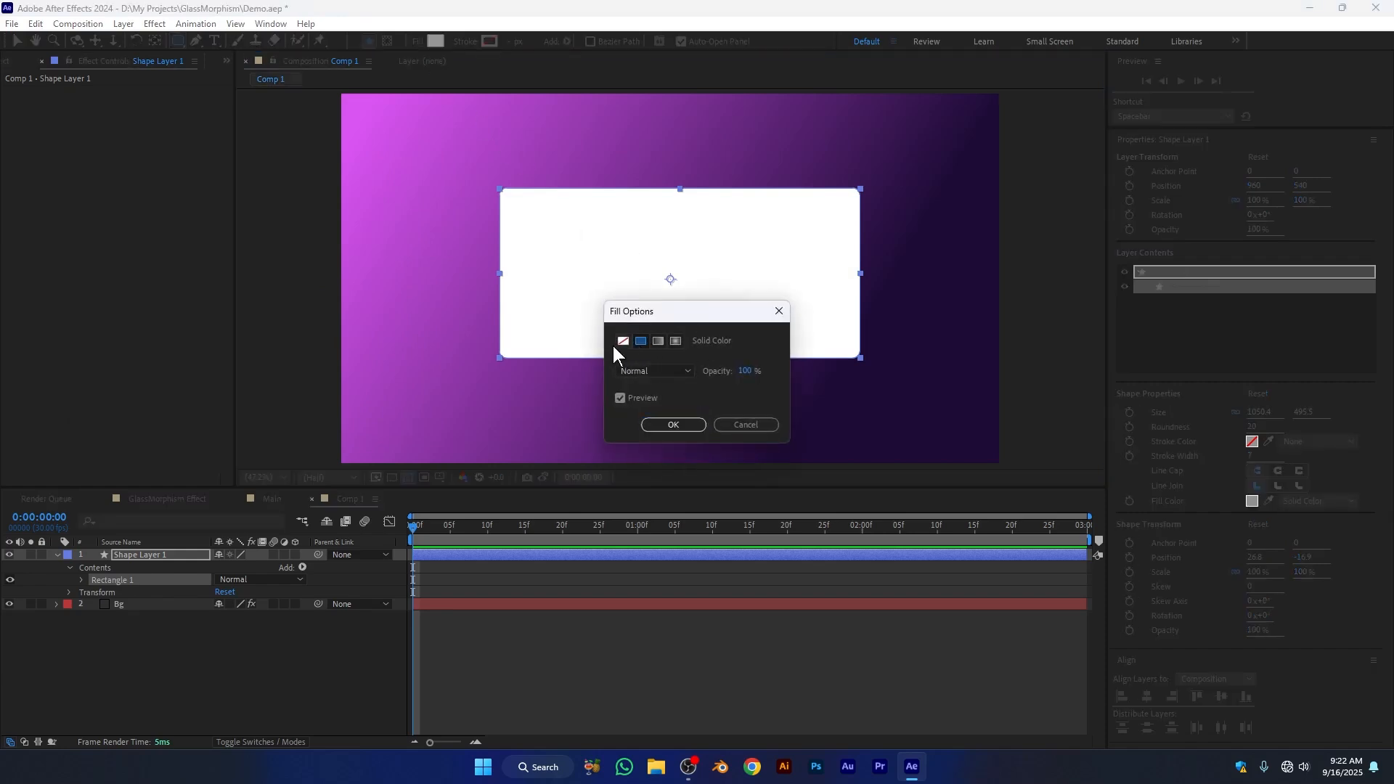
pyautogui.click(673, 424)
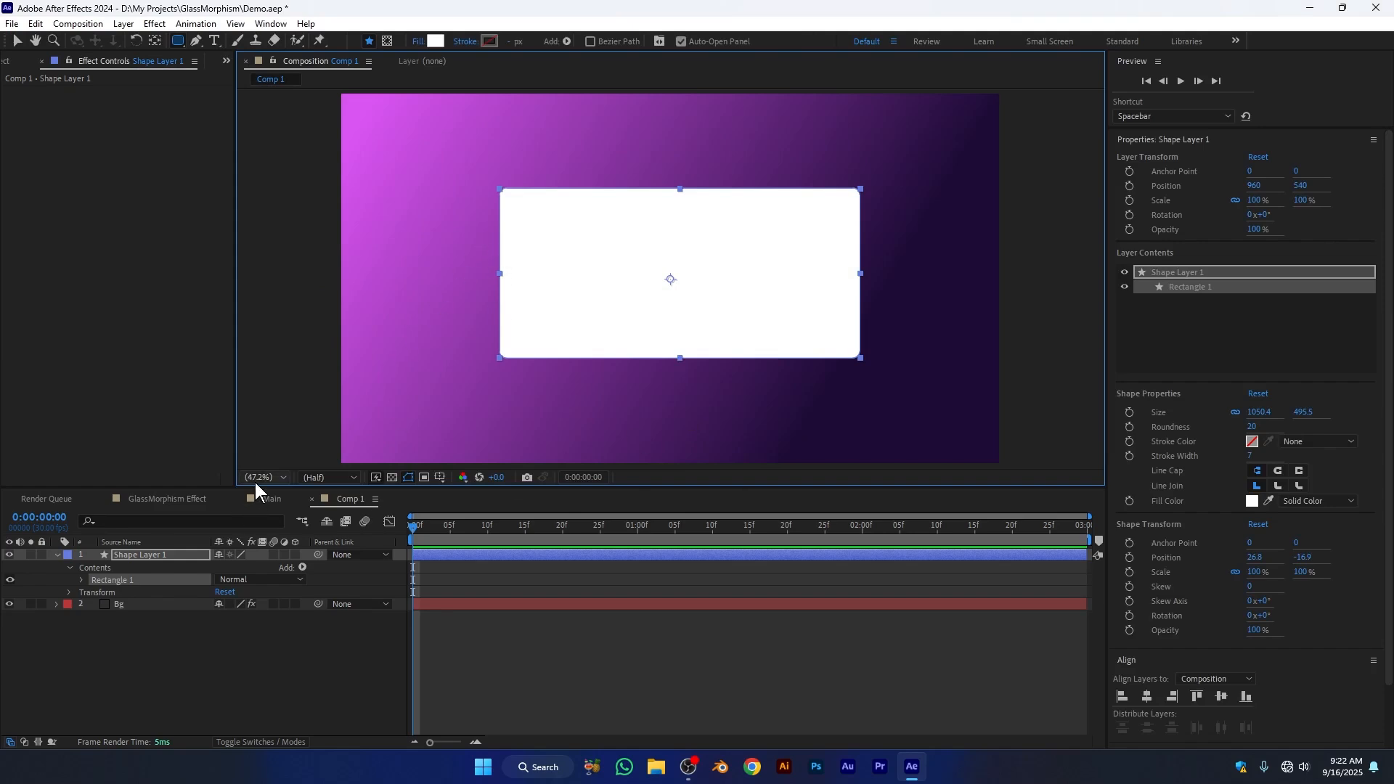
# Center the rectangle's anchor point and the layer in the composition, and set the rectangle path's Roundness to 50.
pyautogui.hotkey('ctrl', 'alt', 'Home')
pyautogui.hotkey('ctrl', 'Home')
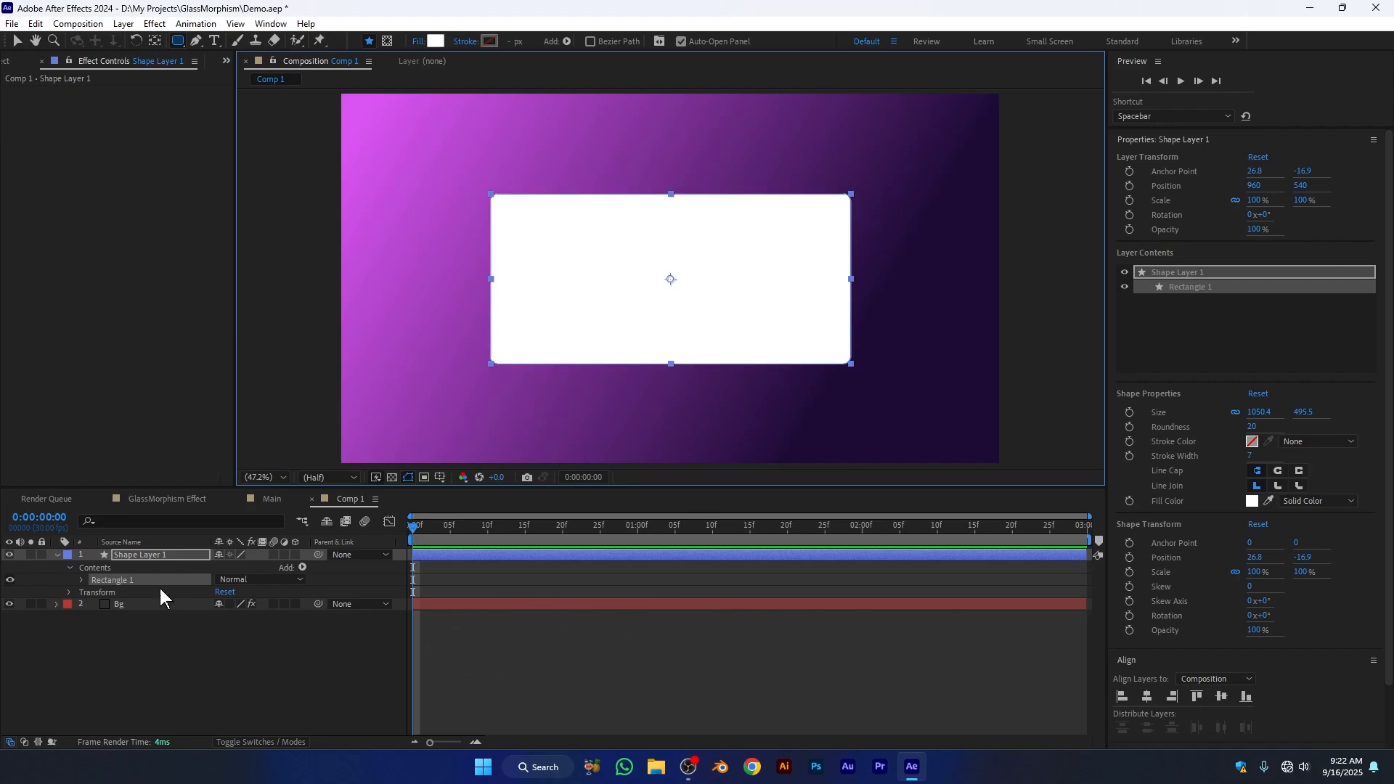
pyautogui.click(154, 555)
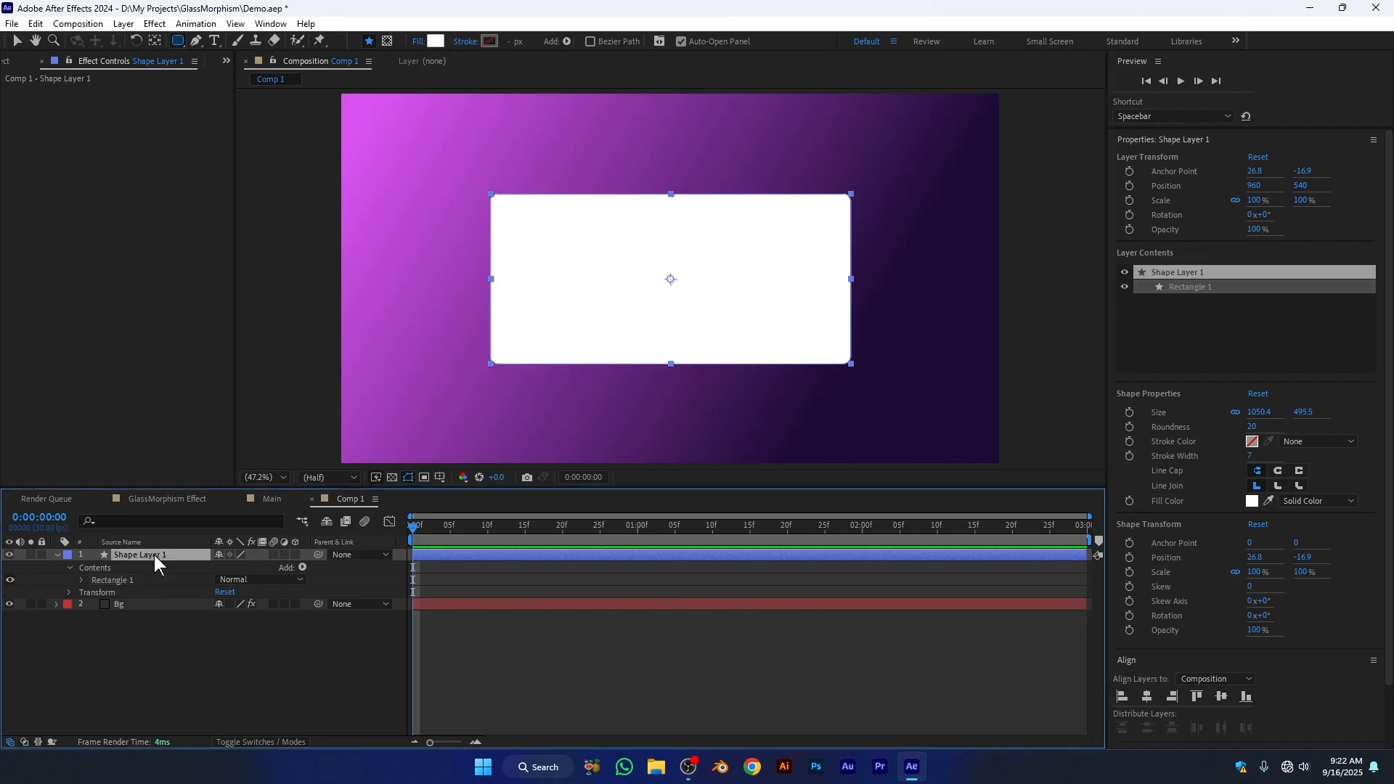
pyautogui.click(81, 580)
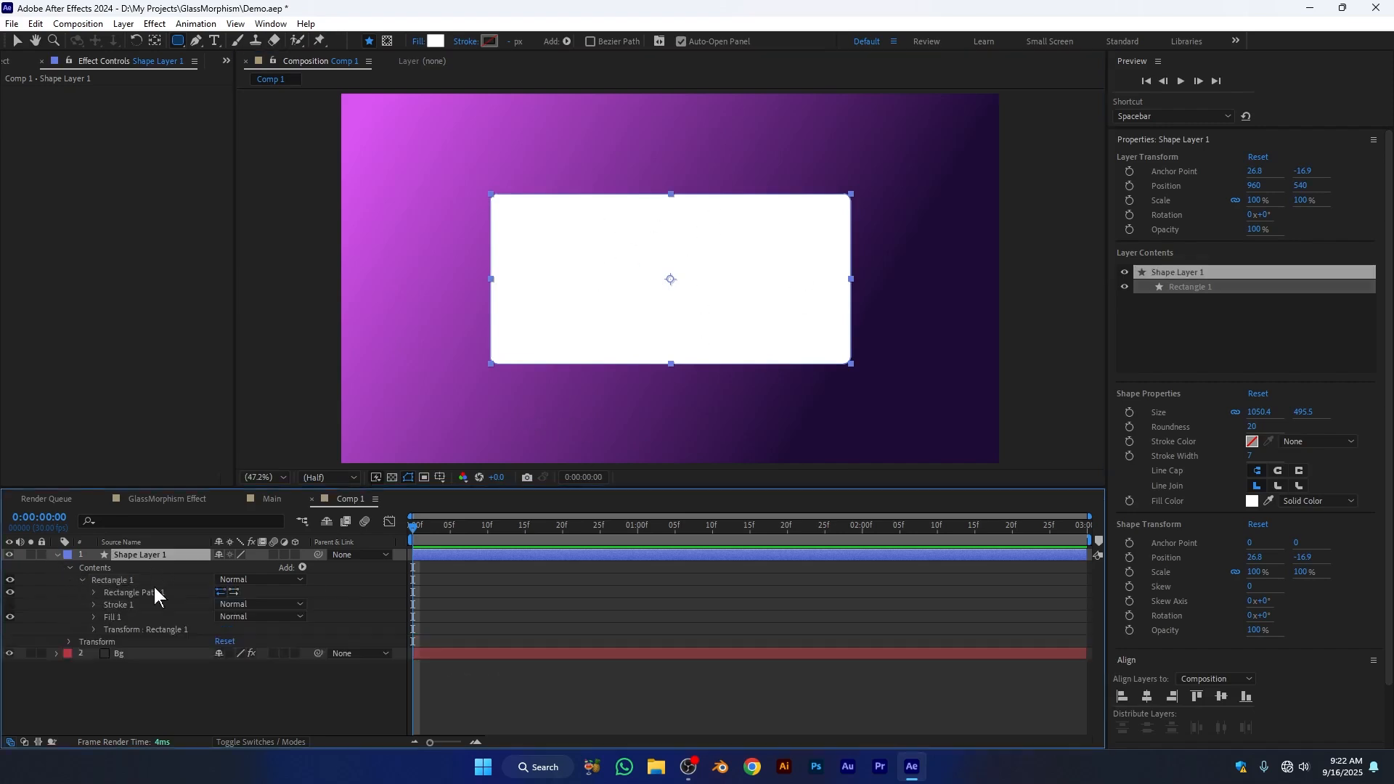
pyautogui.click(94, 592)
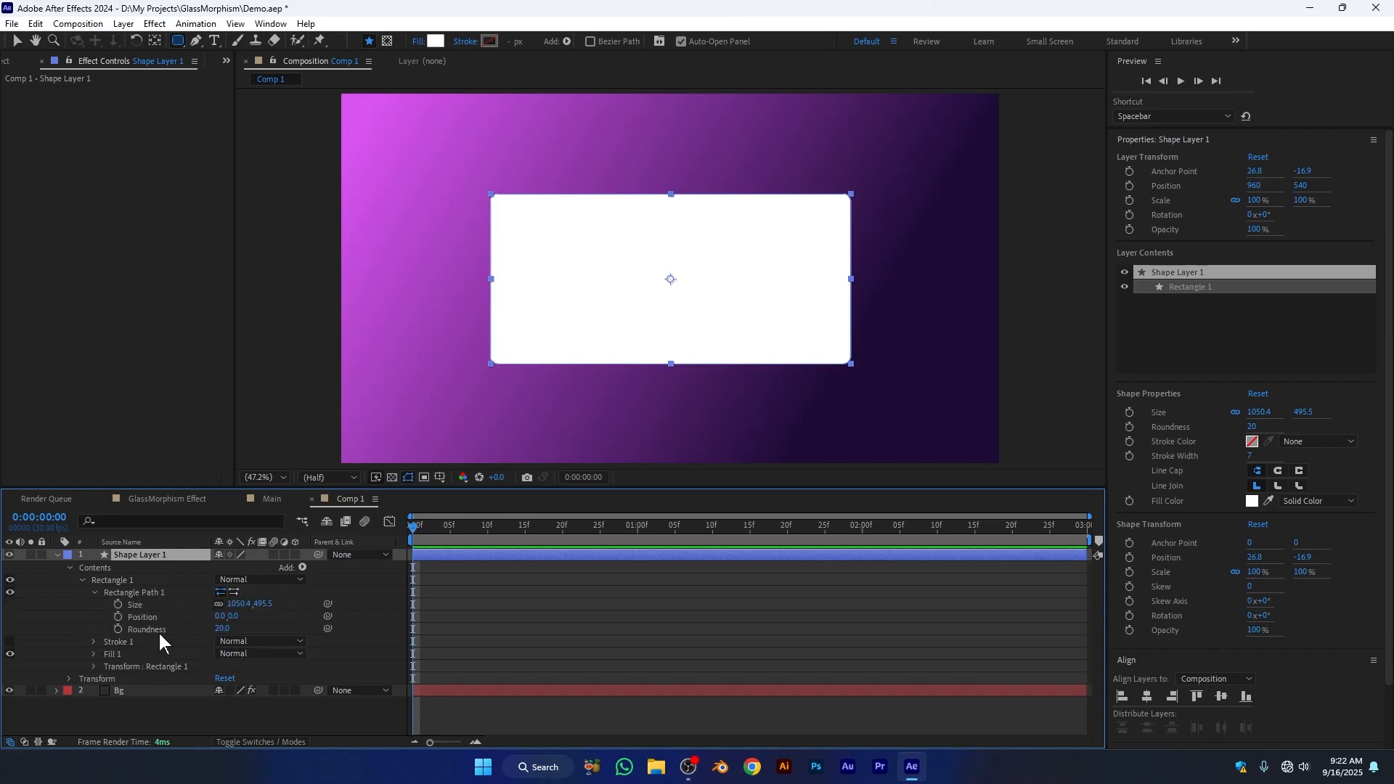
pyautogui.click(221, 629)
pyautogui.write('50')
pyautogui.press('Return')
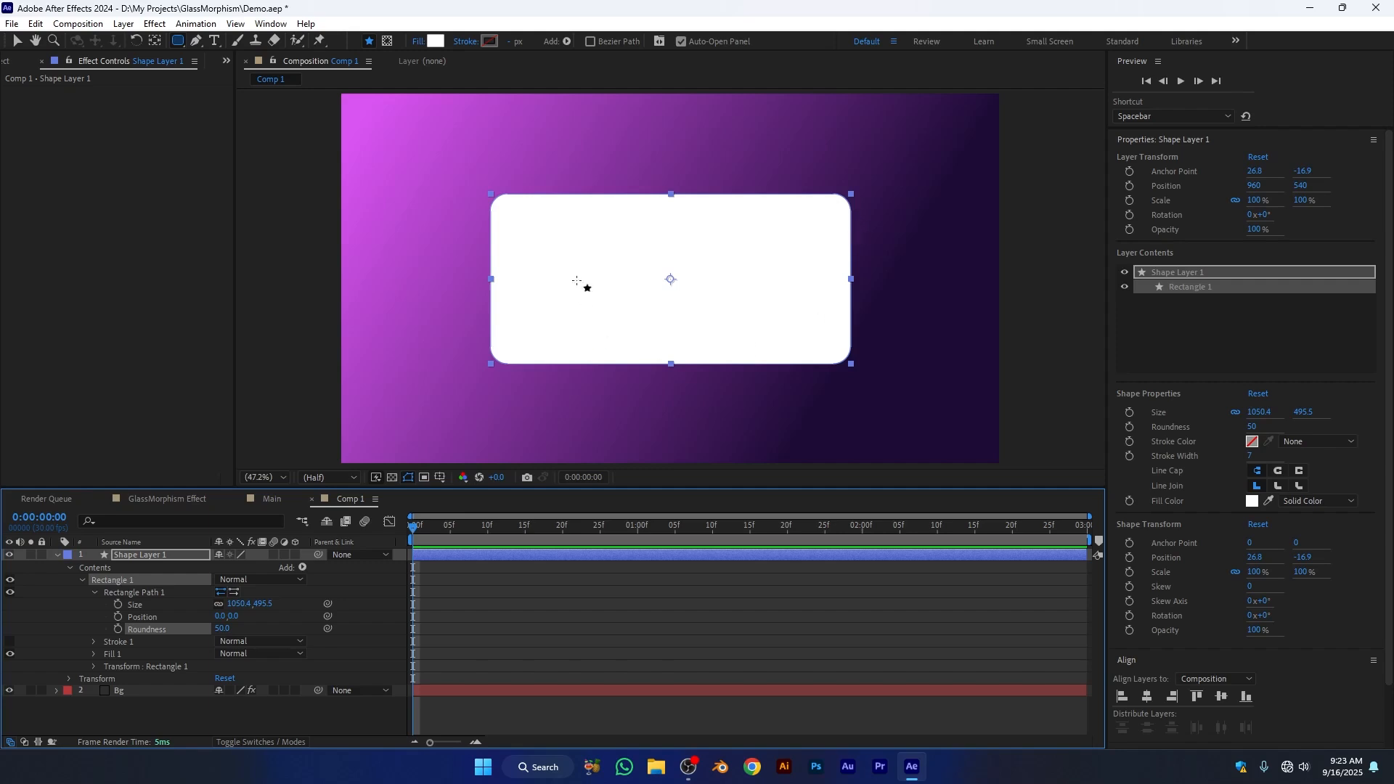
pyautogui.click(57, 555)
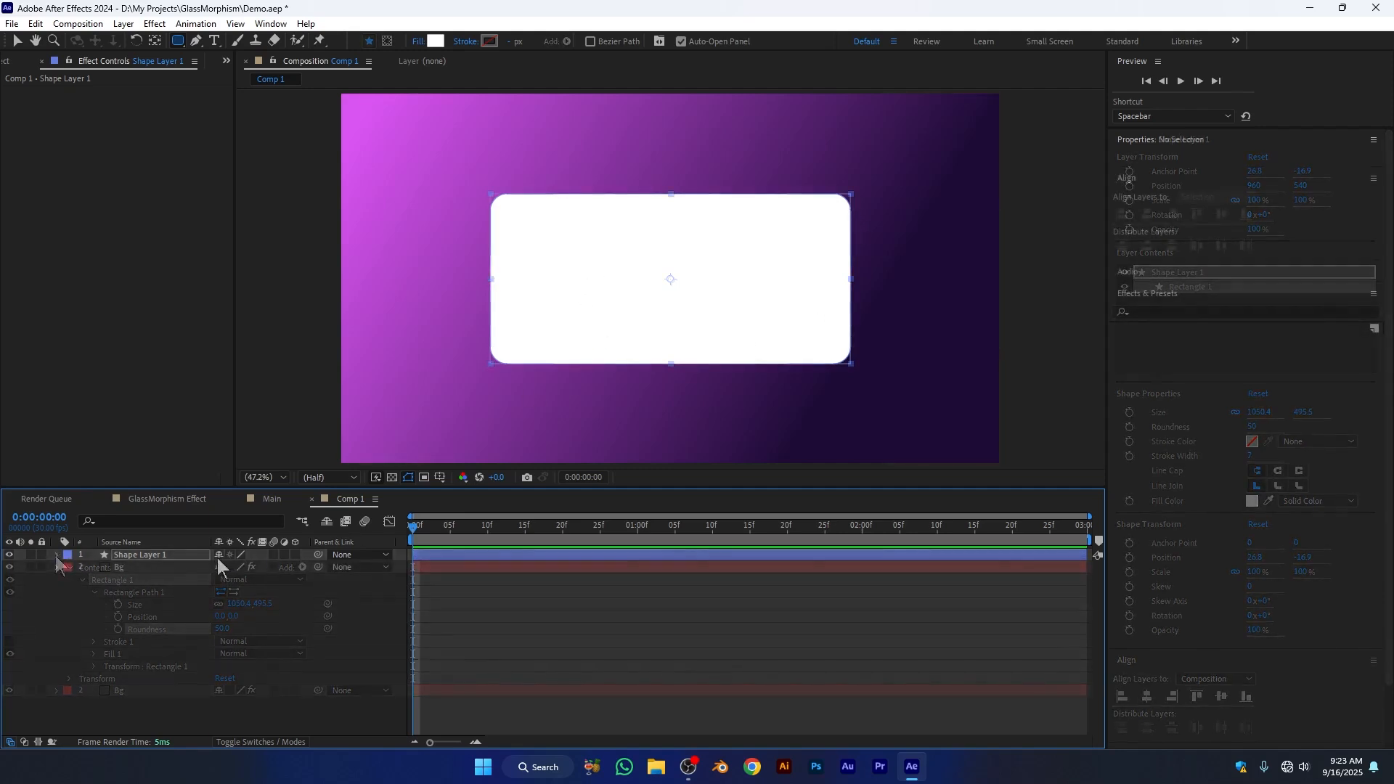
# Turn the rectangle's shape layer into an adjustment layer and apply the Fast Box Blur effect to it.
pyautogui.click(284, 555)
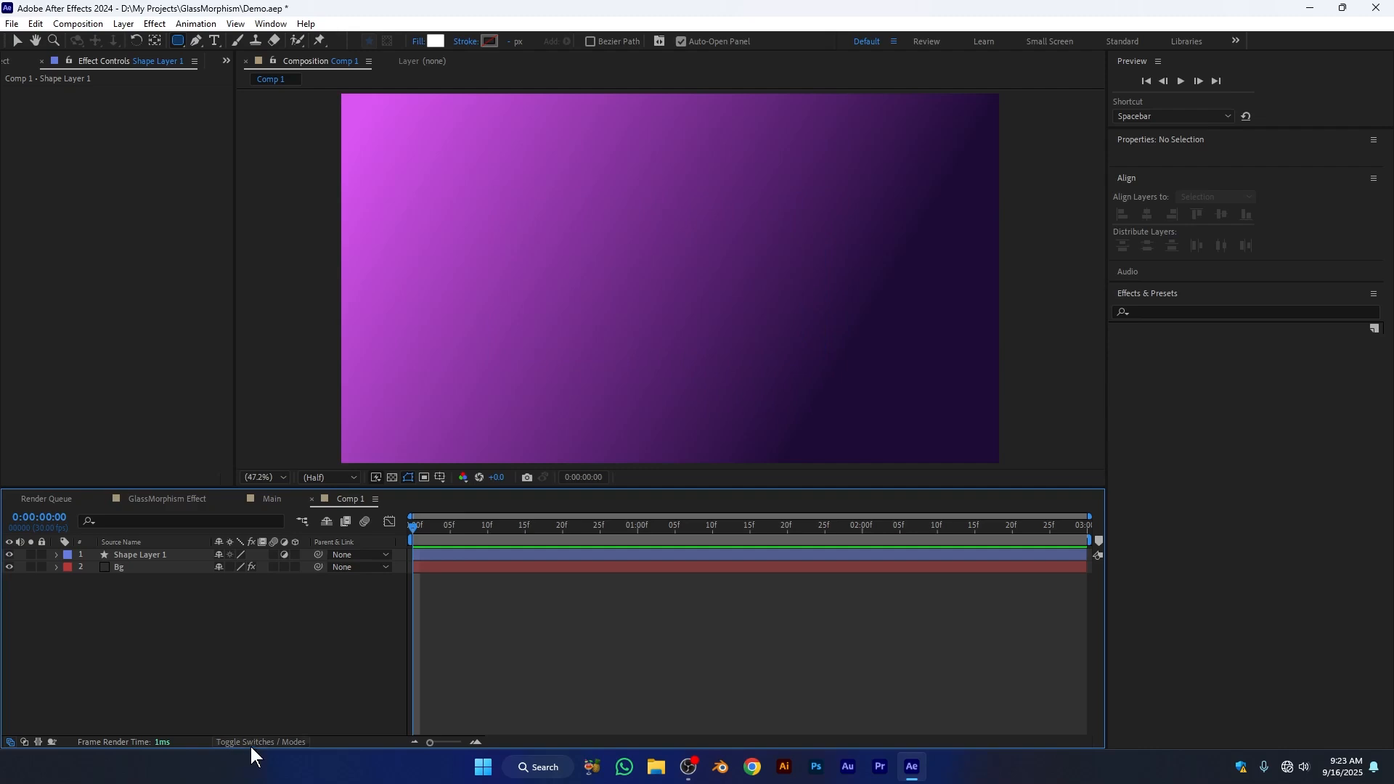
pyautogui.click(273, 740)
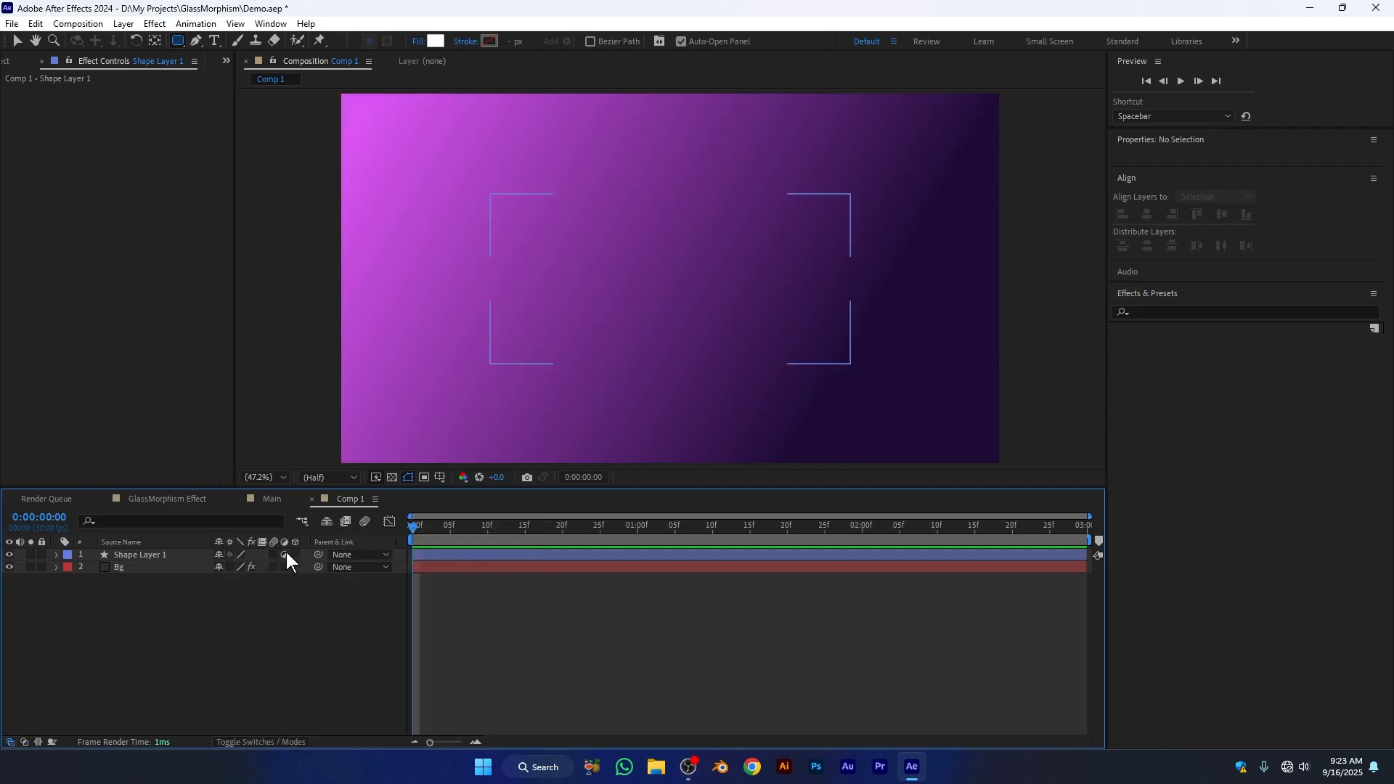
pyautogui.click(137, 556)
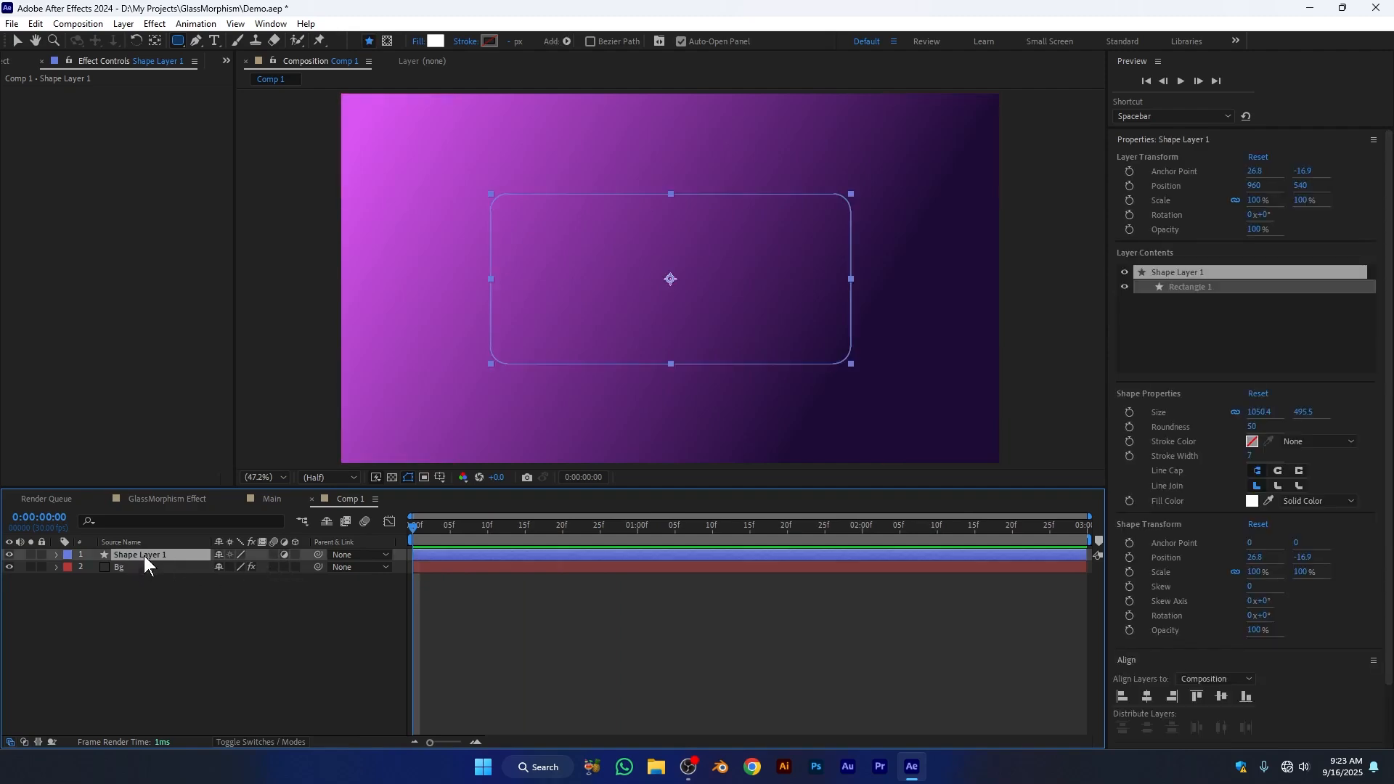
pyautogui.hotkey('ctrl', 'space')
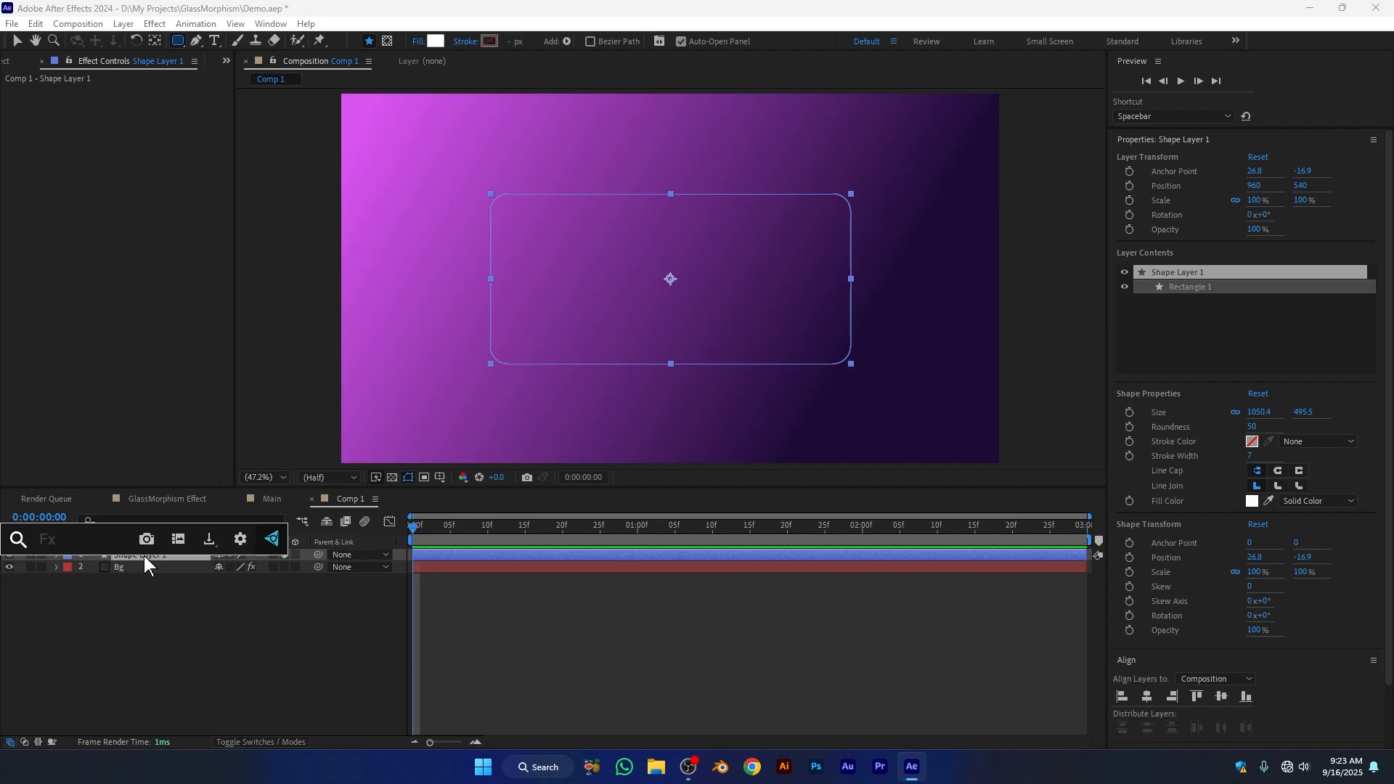
pyautogui.write('fast')
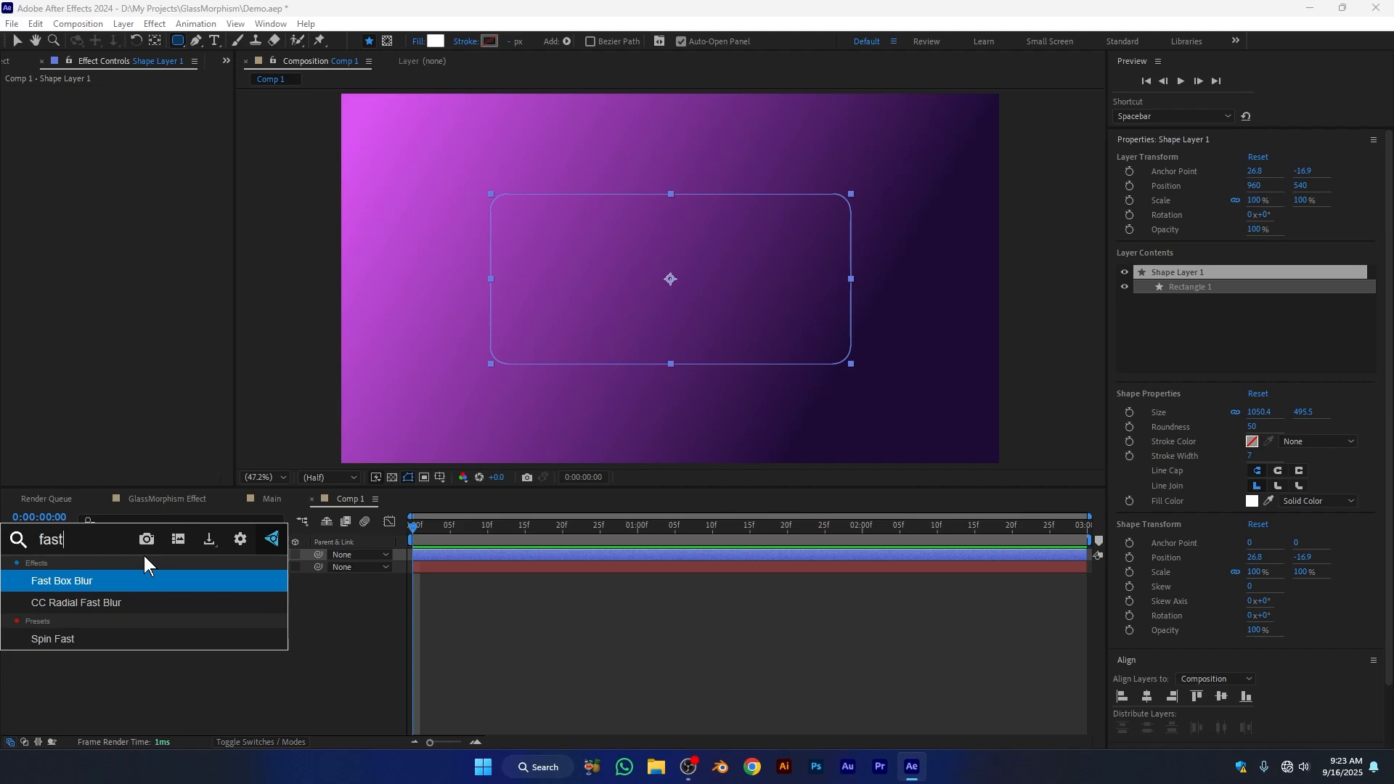
pyautogui.click(50, 583)
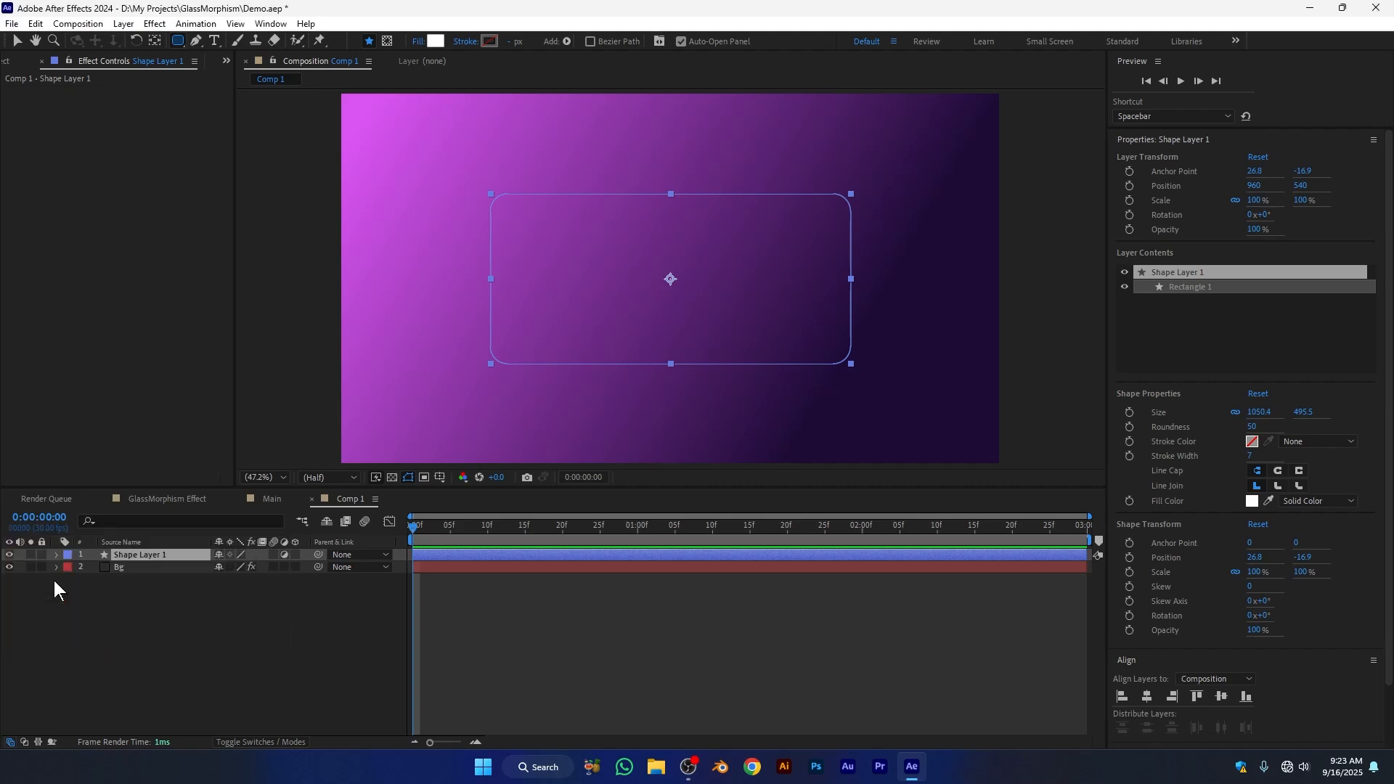
pyautogui.click(133, 555)
# Set the Fast Box Blur's Blur Radius to 30 and Iterations to 10.
pyautogui.scroll(1, 711, 263)
pyautogui.scroll(2, 738, 270)
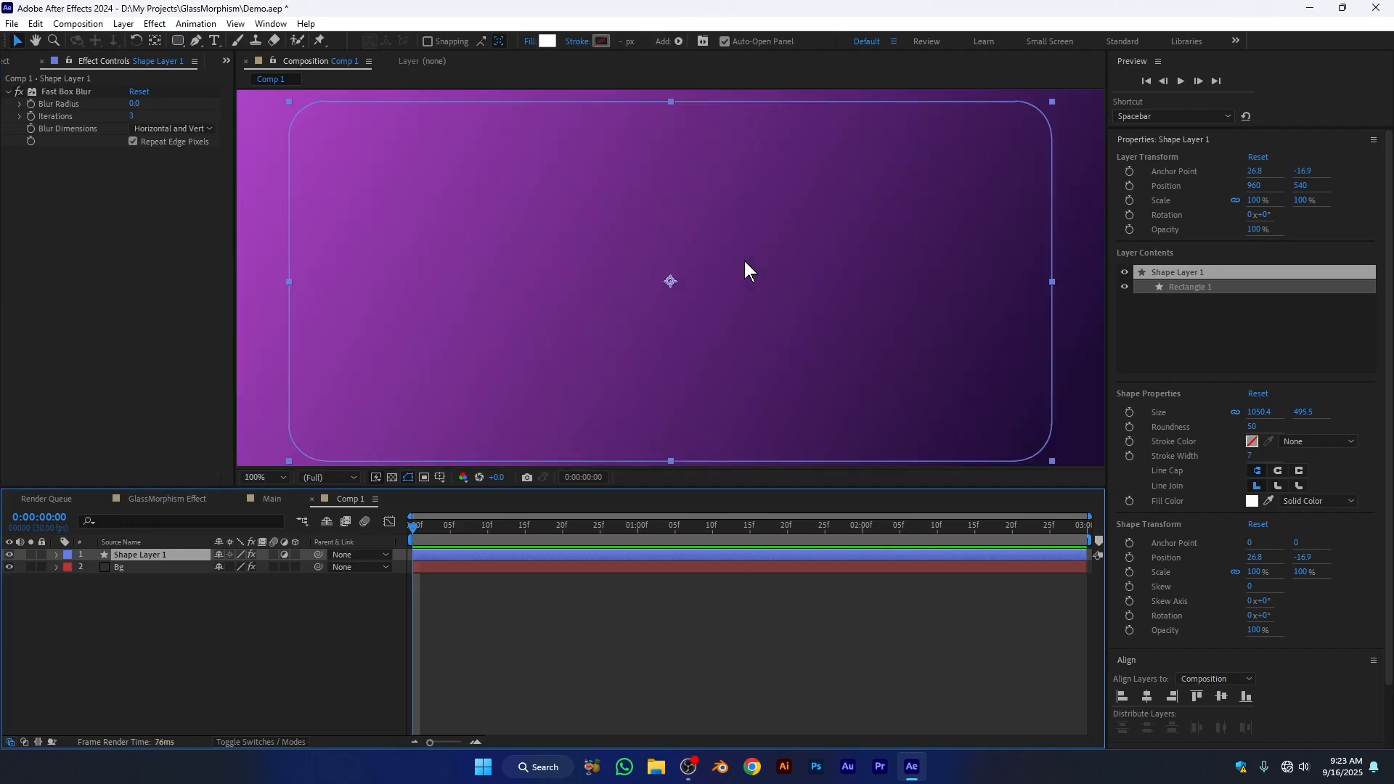
pyautogui.scroll(-2, 746, 263)
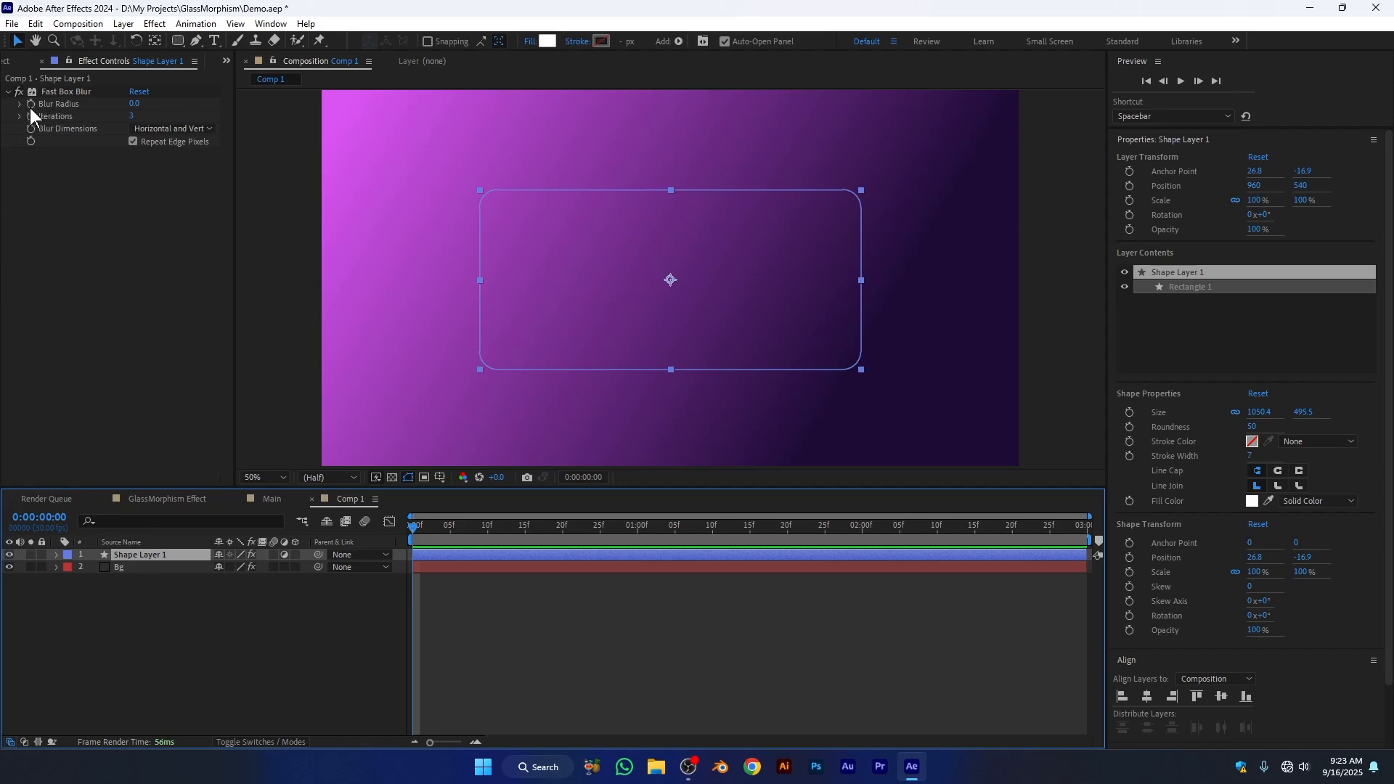
pyautogui.click(134, 104)
pyautogui.write('3')
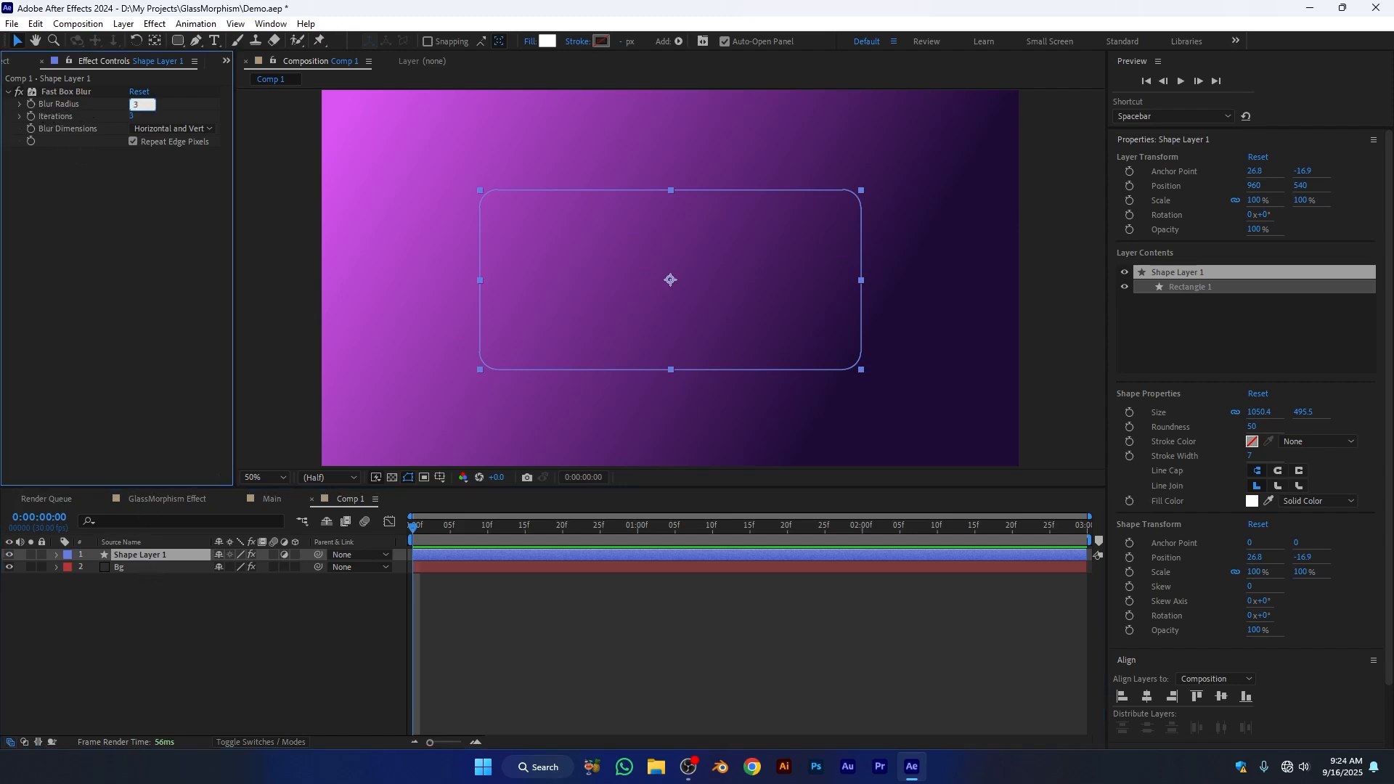
pyautogui.write('0')
pyautogui.press('Return')
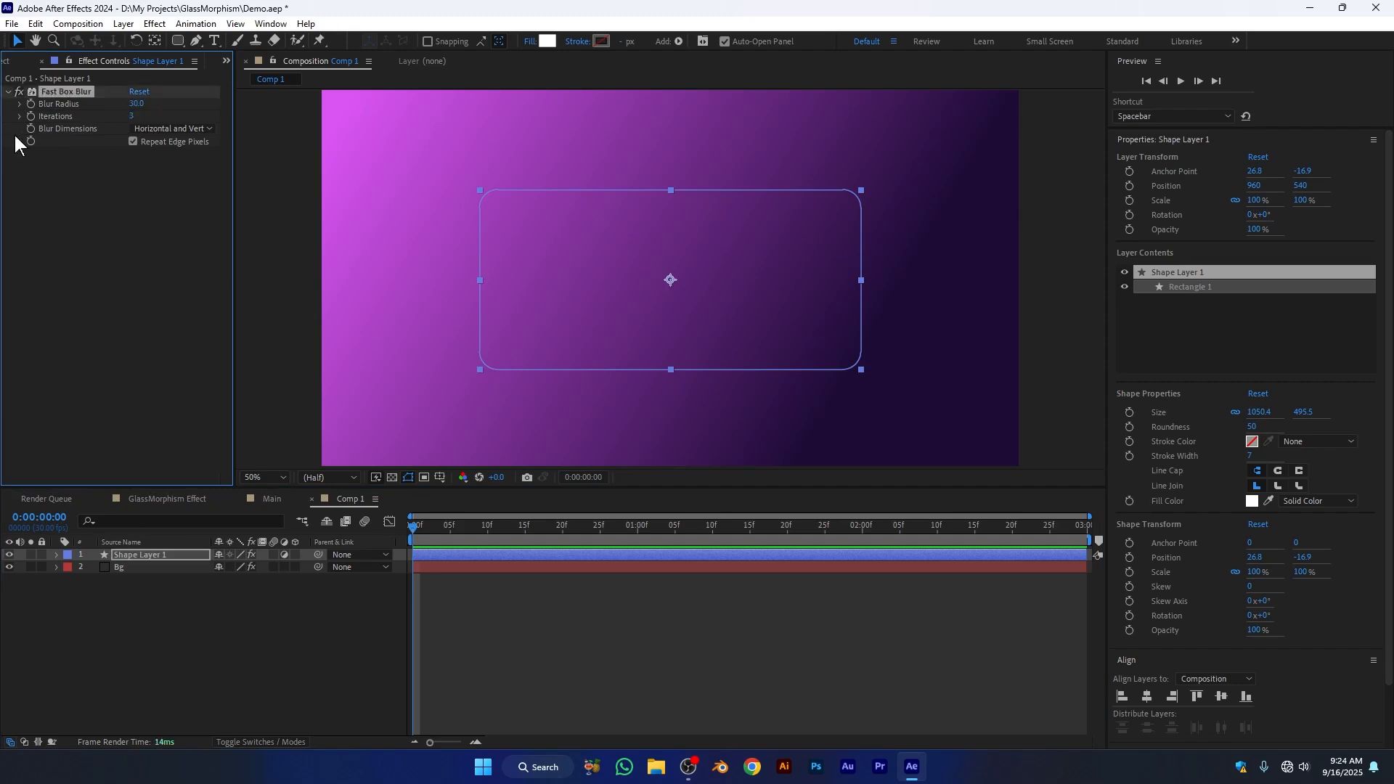
pyautogui.click(135, 115)
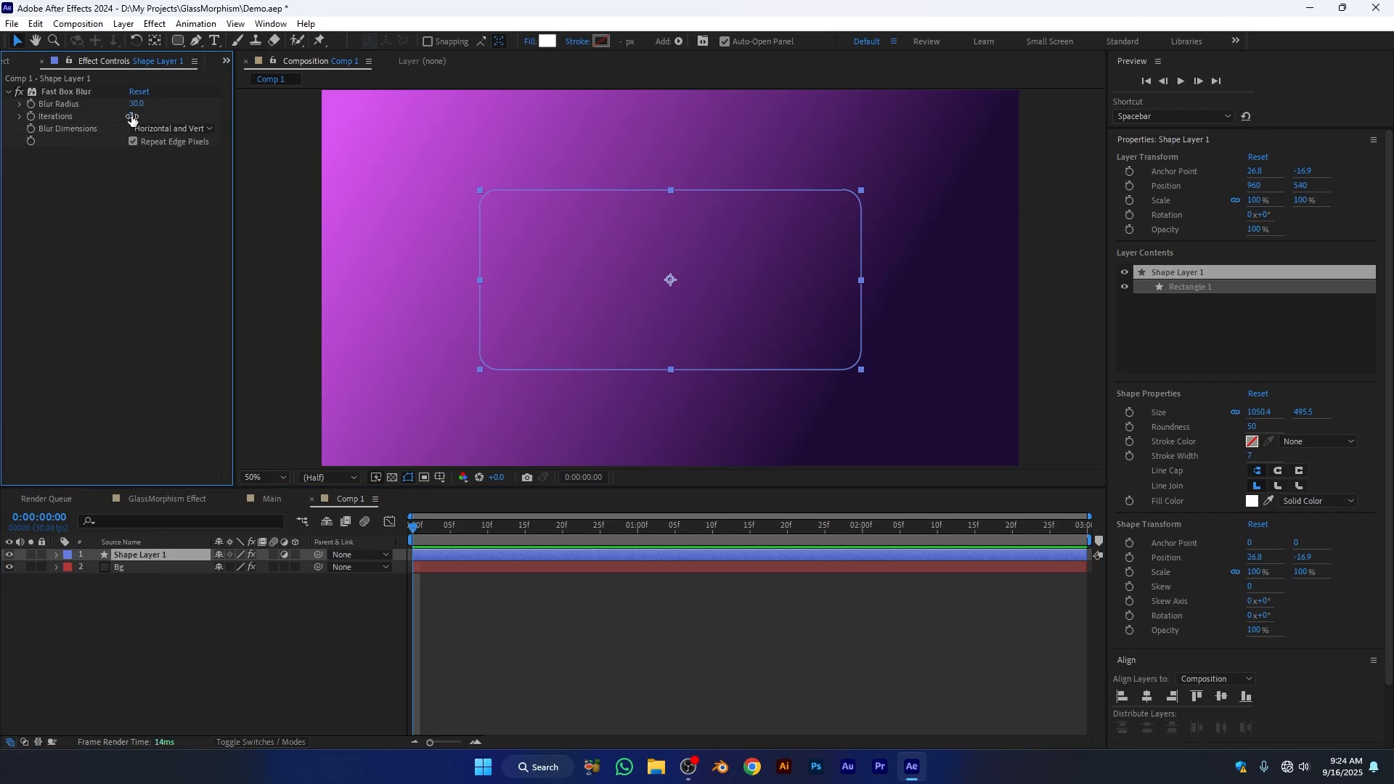
pyautogui.write('10')
pyautogui.press('Return')
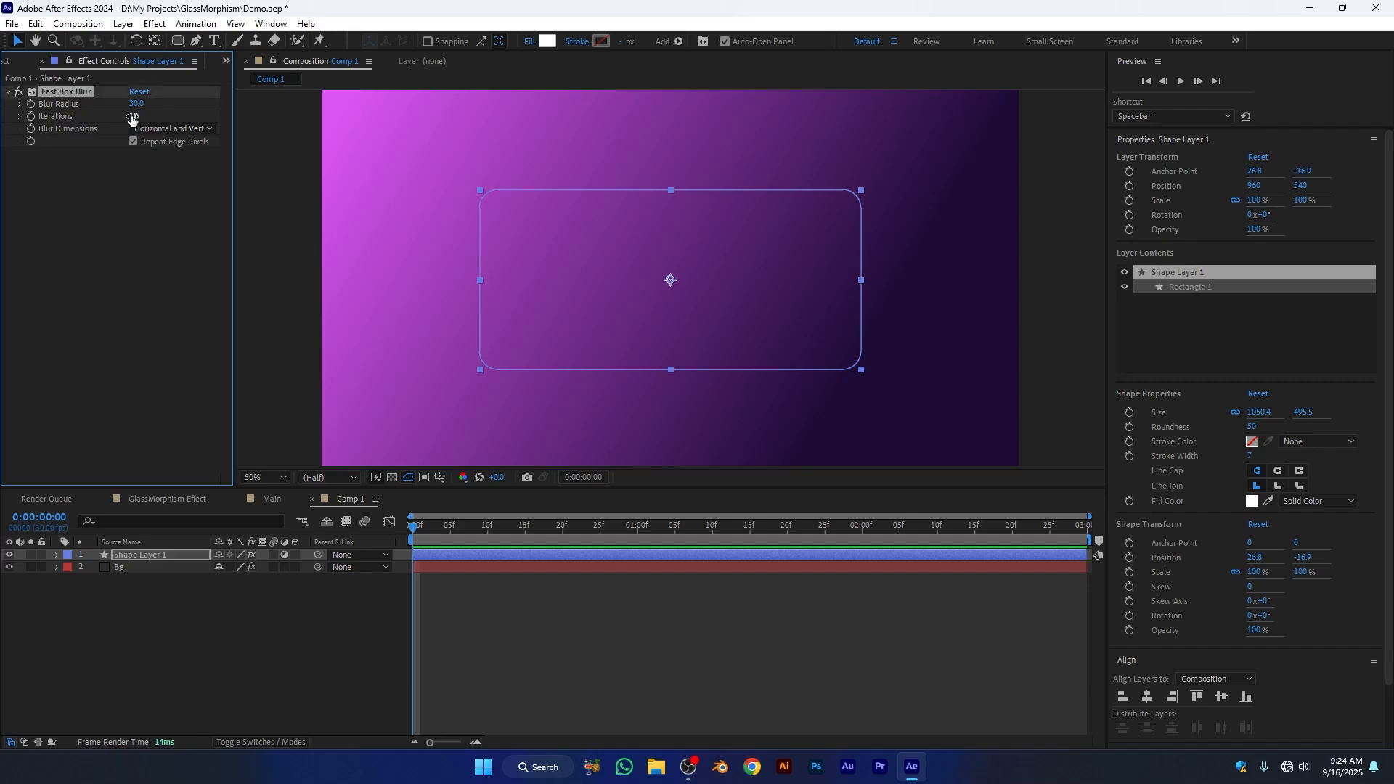
pyautogui.press('/')
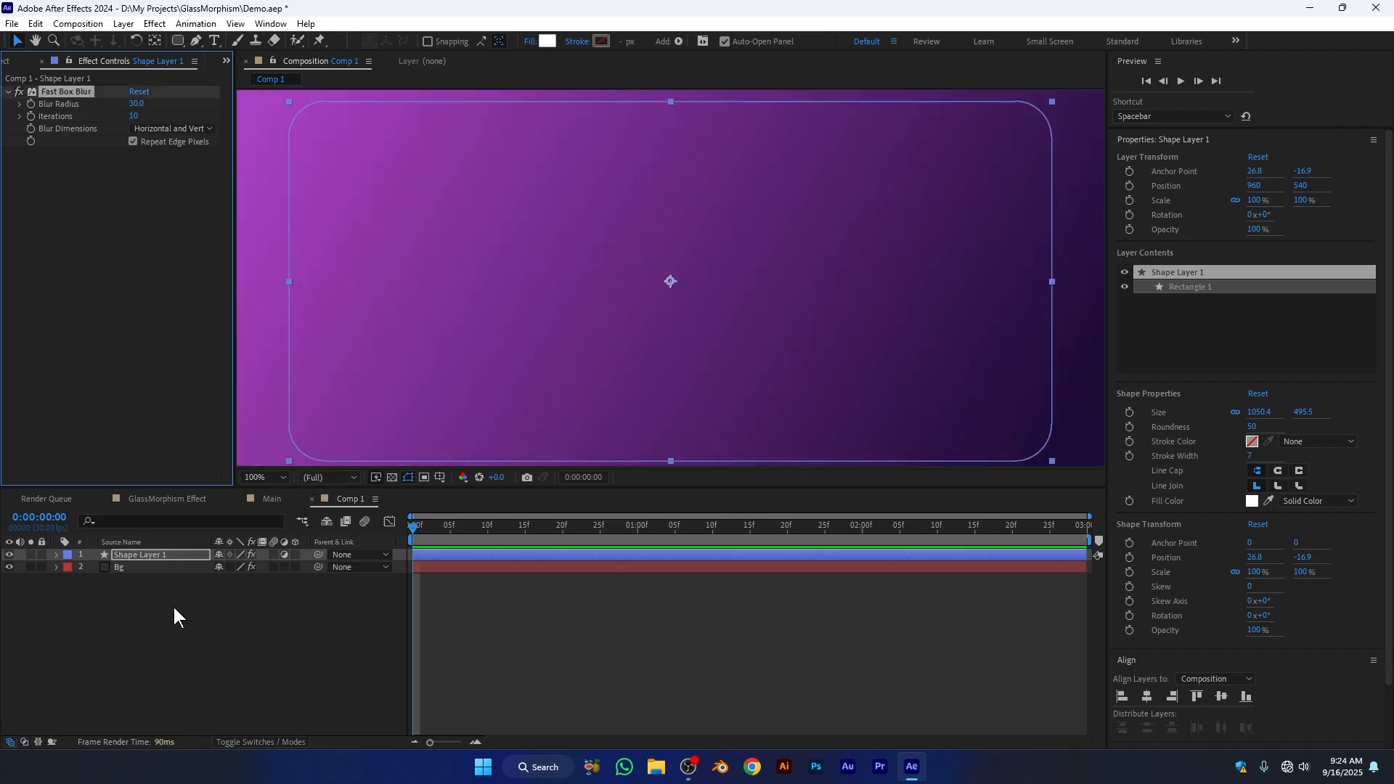
# Rename the blurred shape layer as Glass and duplicate it.
pyautogui.click(159, 556)
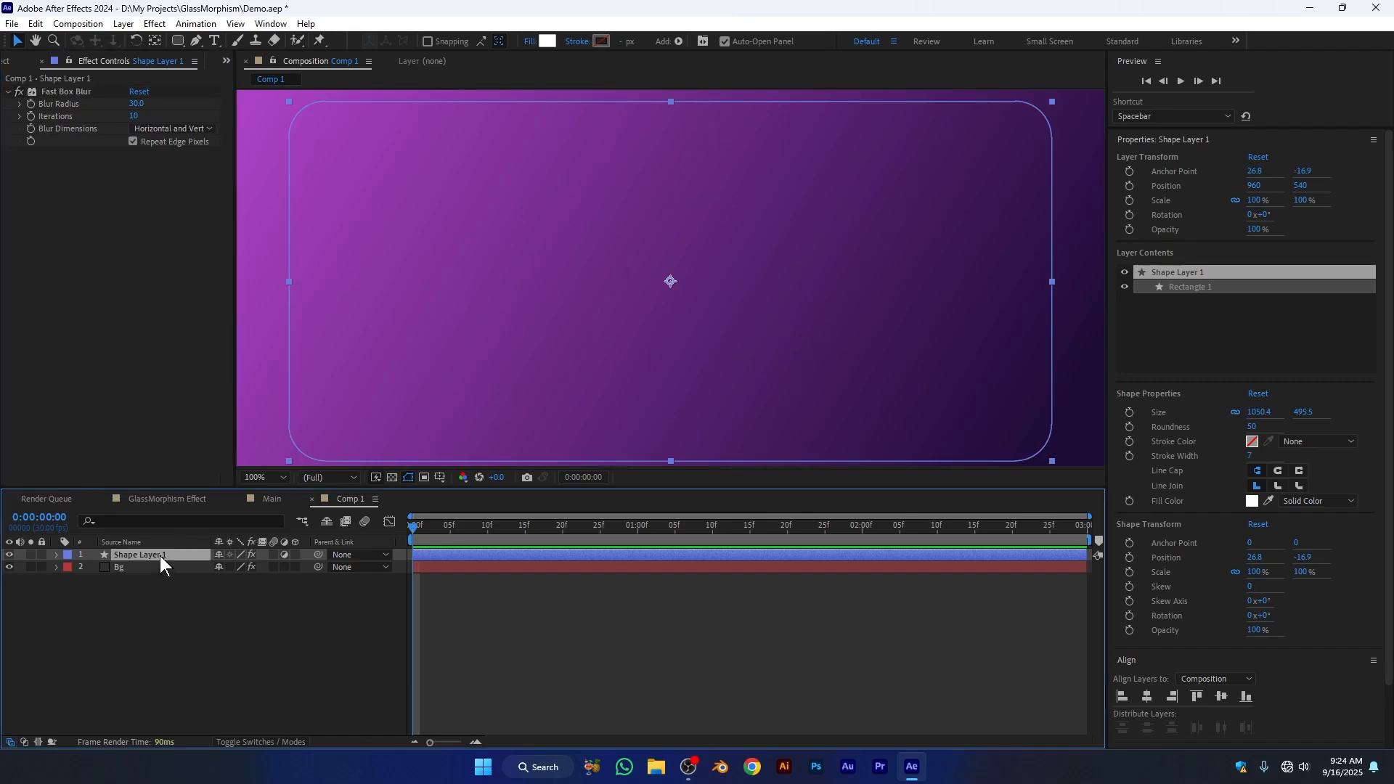
pyautogui.press('Return')
pyautogui.write('Glass')
pyautogui.press('Return')
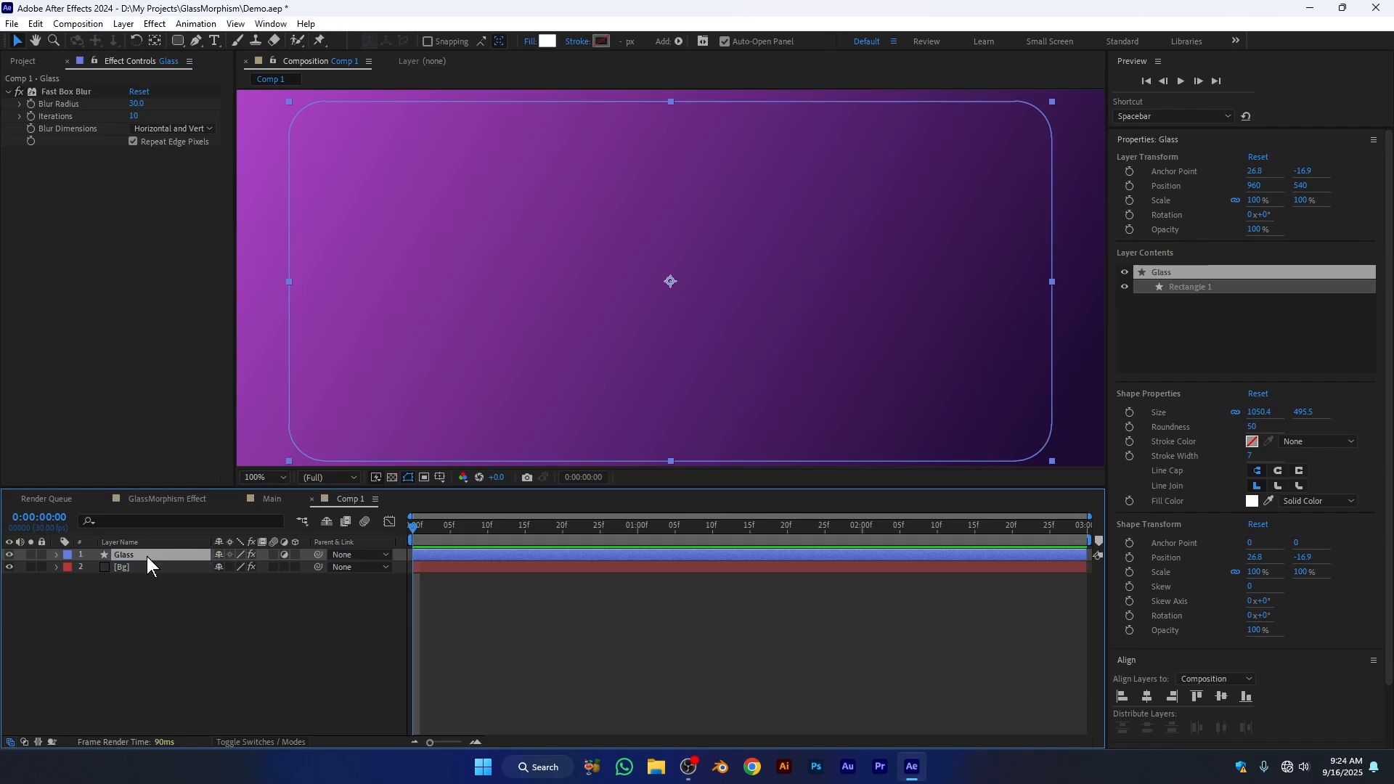
pyautogui.hotkey('ctrl', 'd')
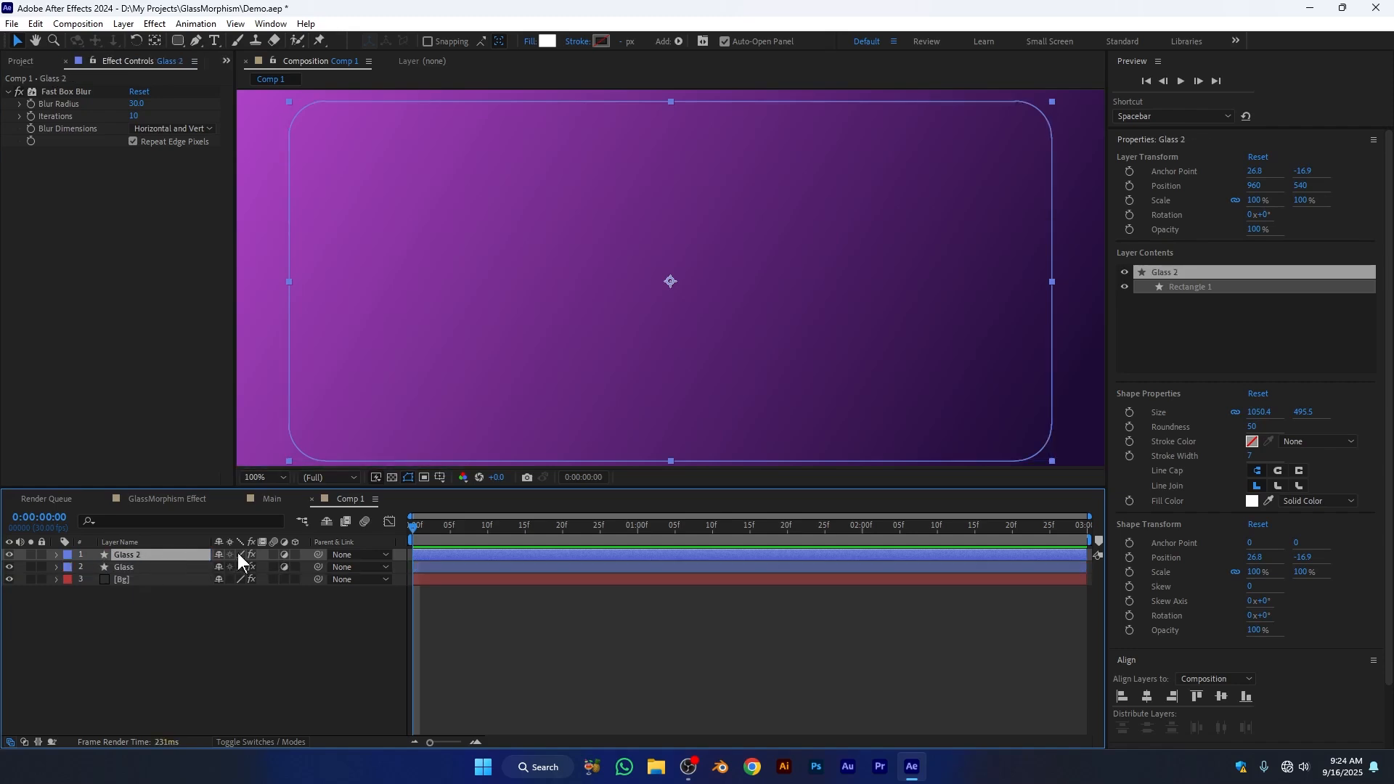
# Turn off the adjustment layer switch on the duplicated glass layer and rename it Glass opacity.
pyautogui.click(285, 555)
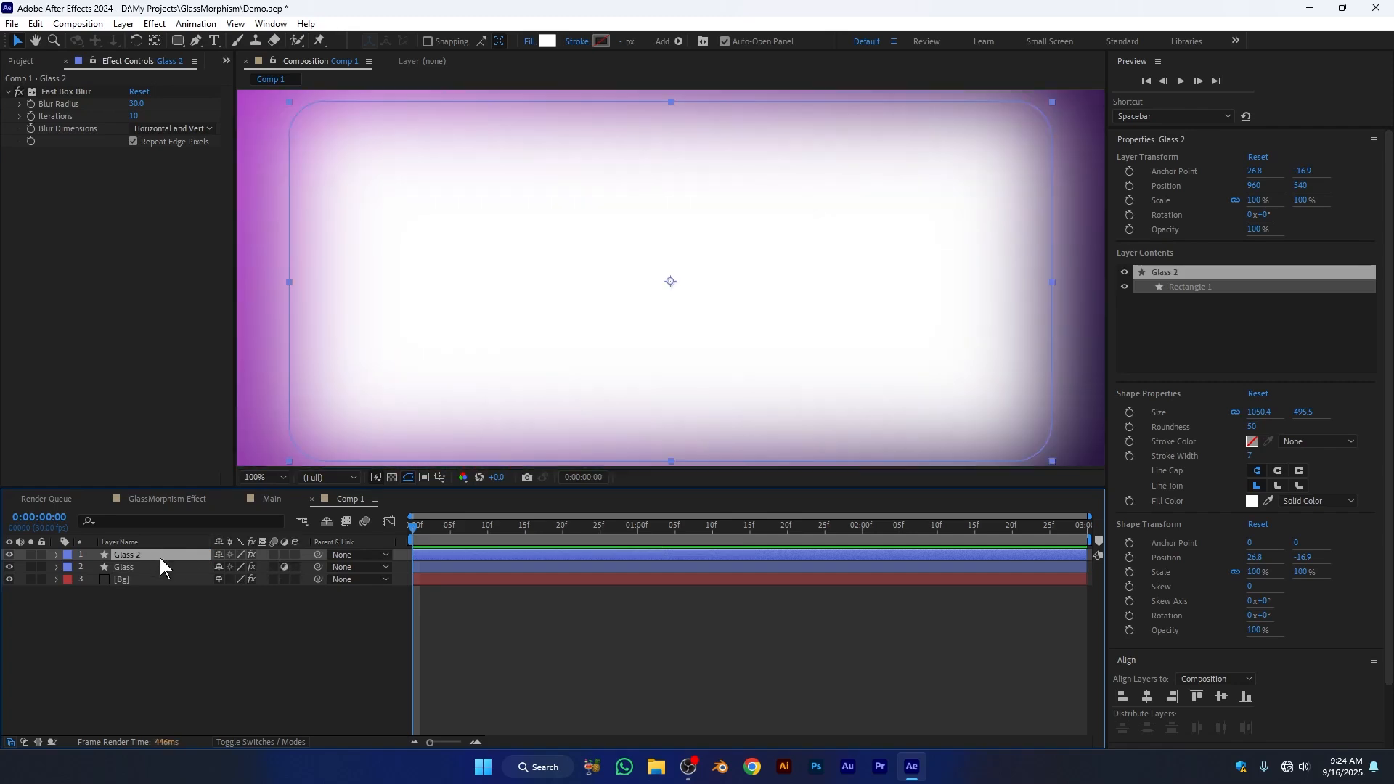
pyautogui.press('Return')
pyautogui.click(160, 555)
pyautogui.press('BackSpace')
pyautogui.write('opacity')
pyautogui.press('Return')
# Set the Glass opacity layer's opacity to 10%.
pyautogui.press('t')
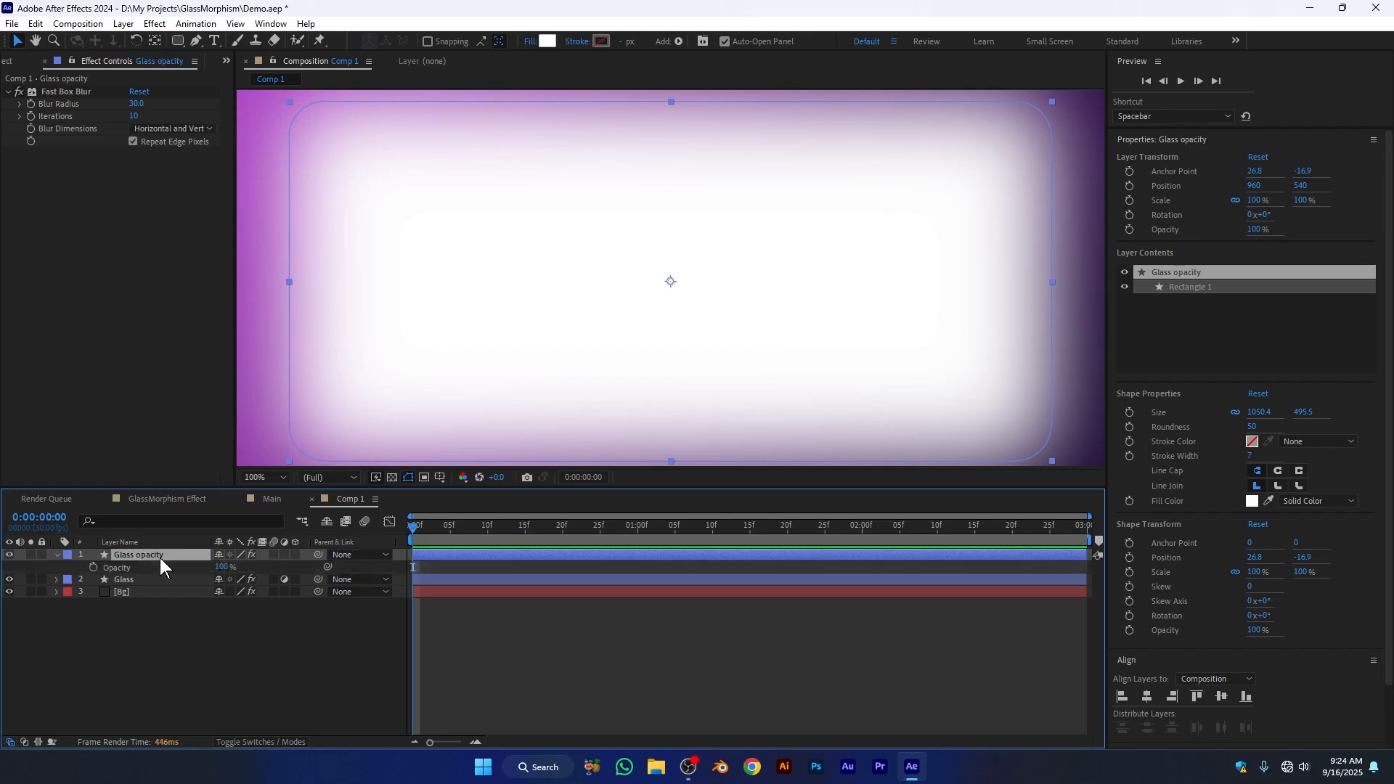
pyautogui.press(',')
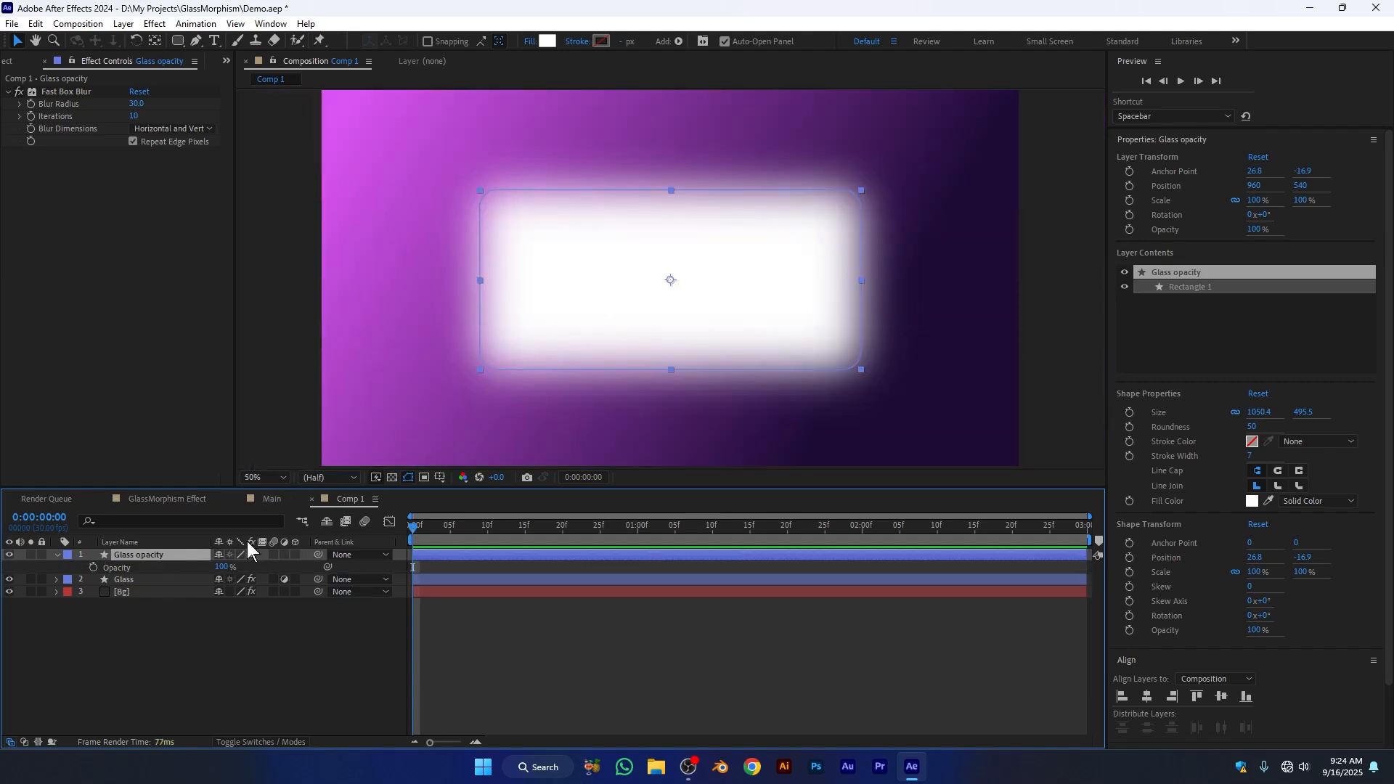
pyautogui.click(221, 567)
pyautogui.write('1')
pyautogui.press('Return')
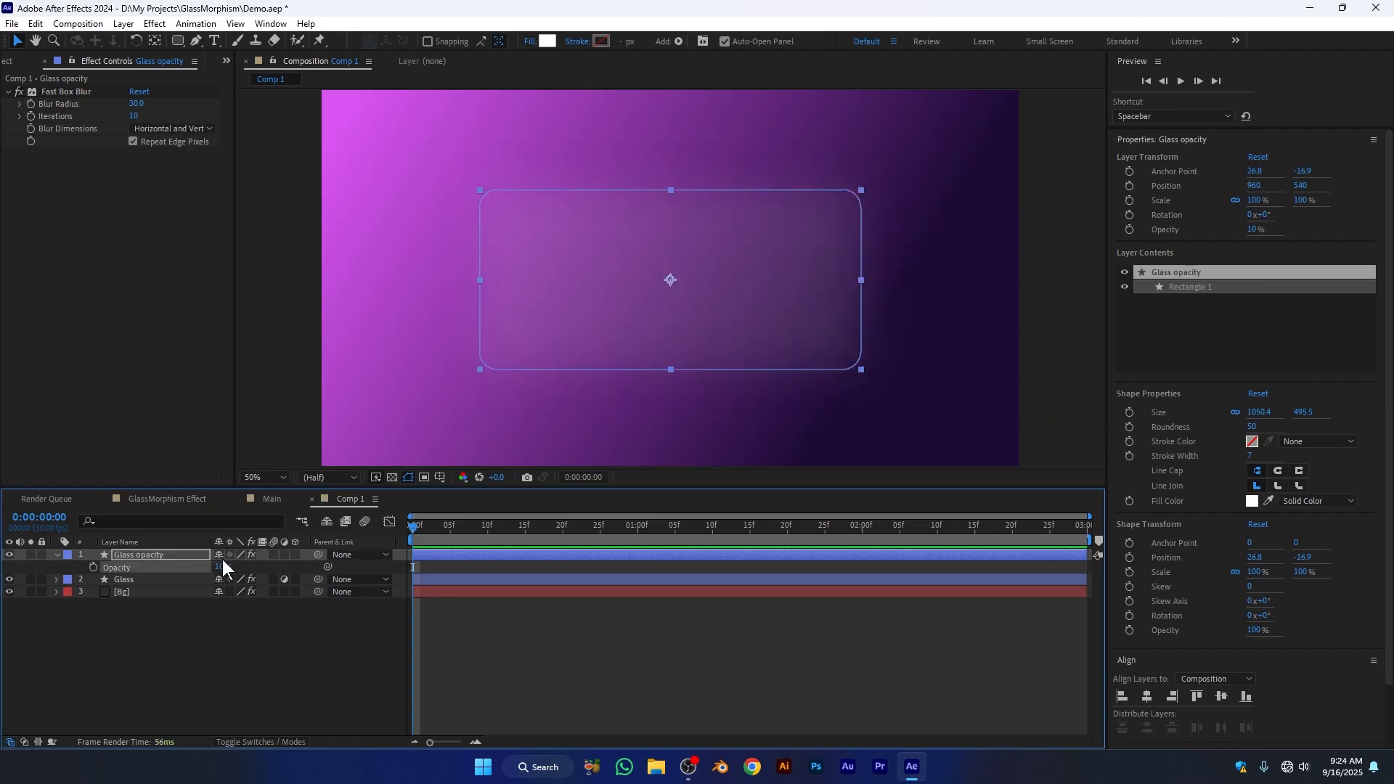
# Draw an elliptical mask at the centre of the card on the Glass opacity layer and invert it.
pyautogui.press('.')
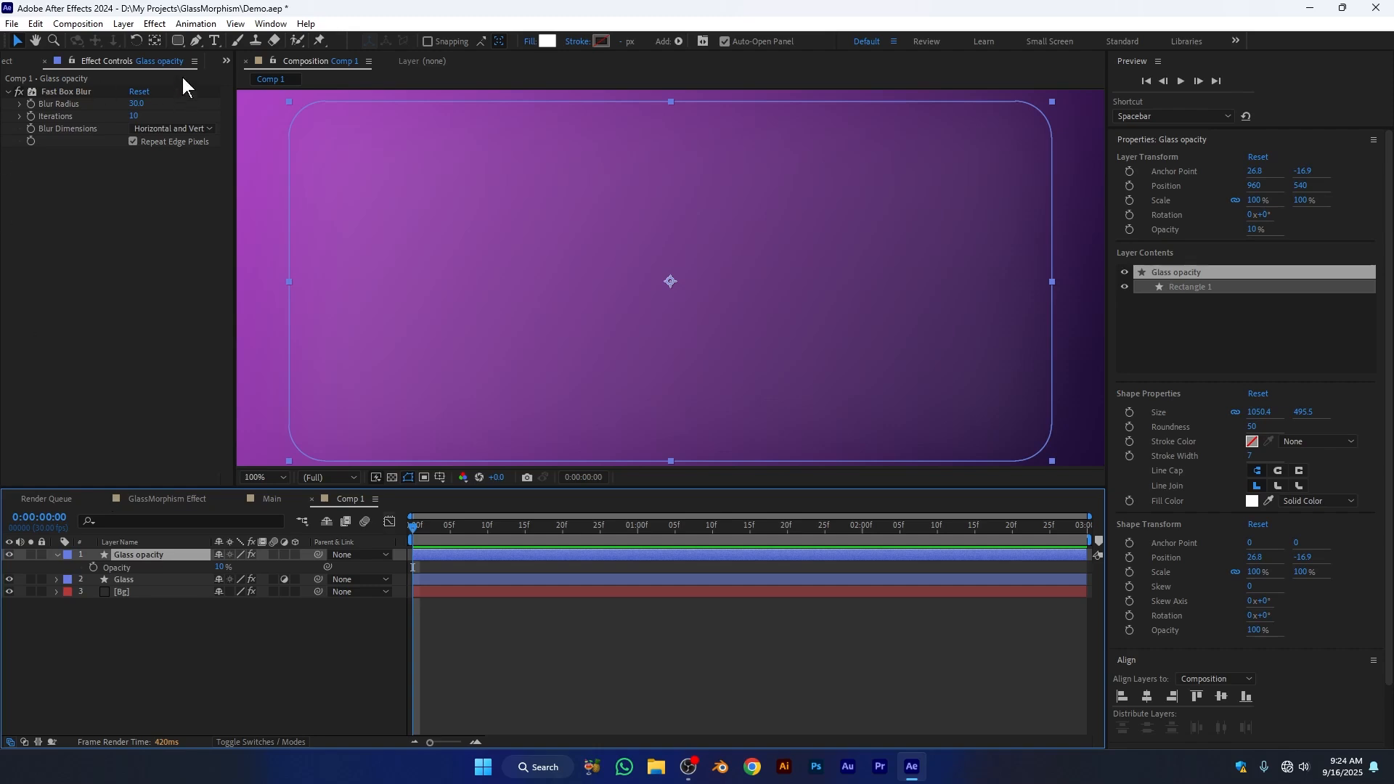
pyautogui.click(175, 38)
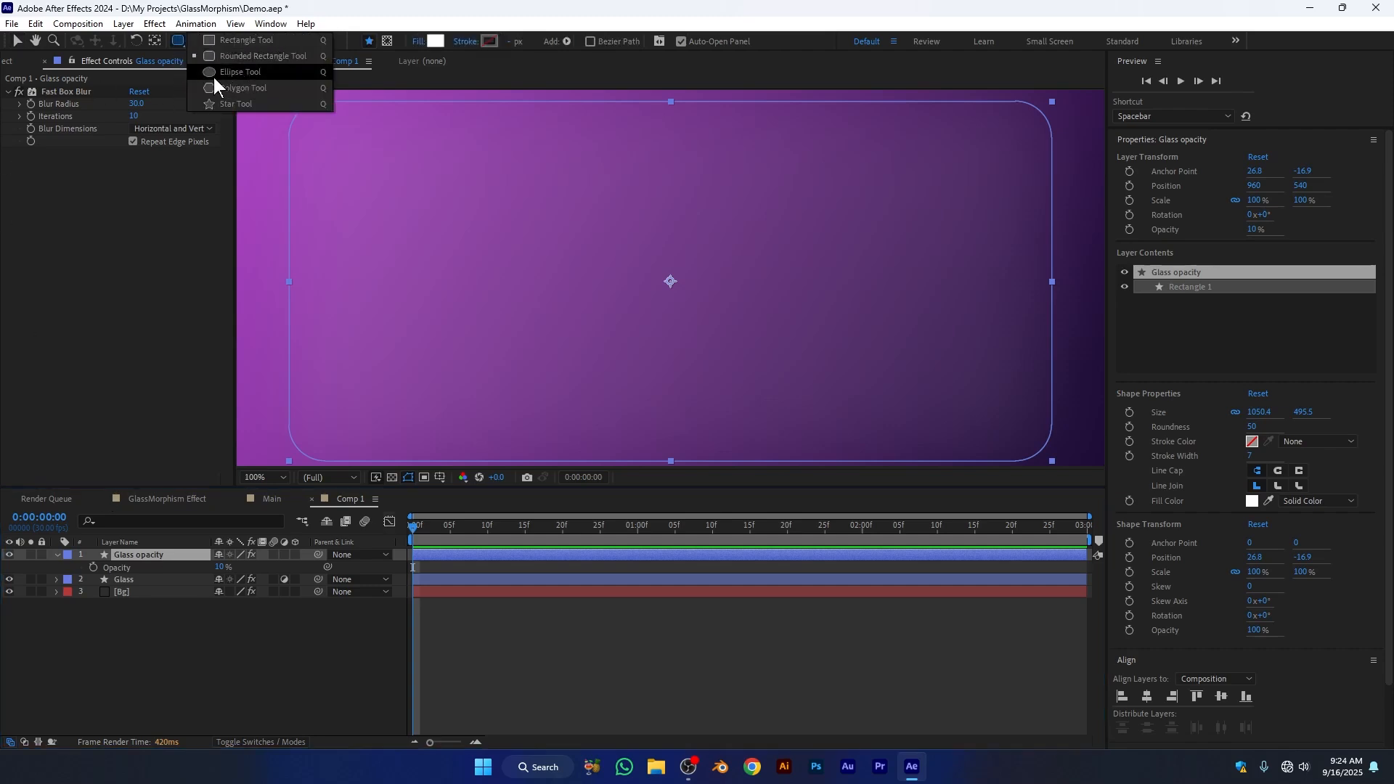
pyautogui.click(243, 73)
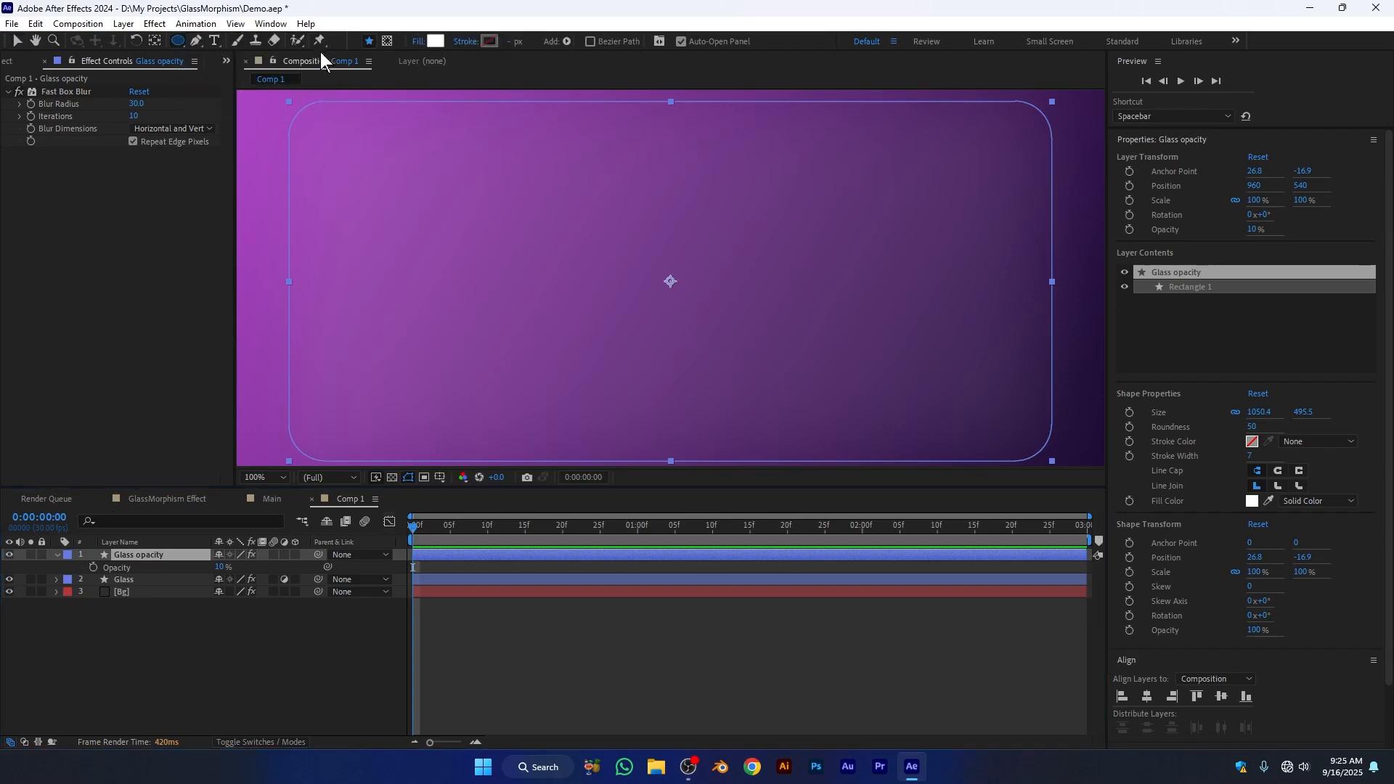
pyautogui.click(387, 42)
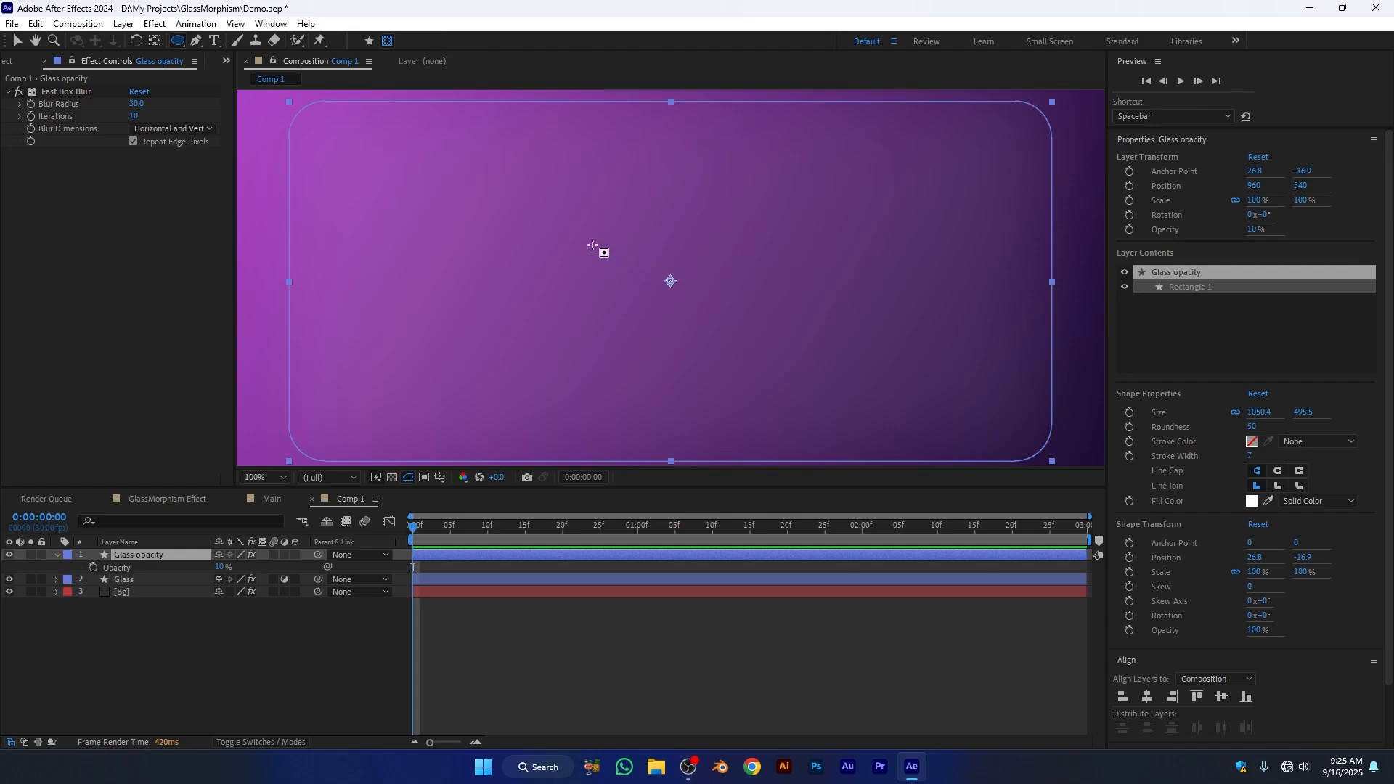
pyautogui.click(150, 555)
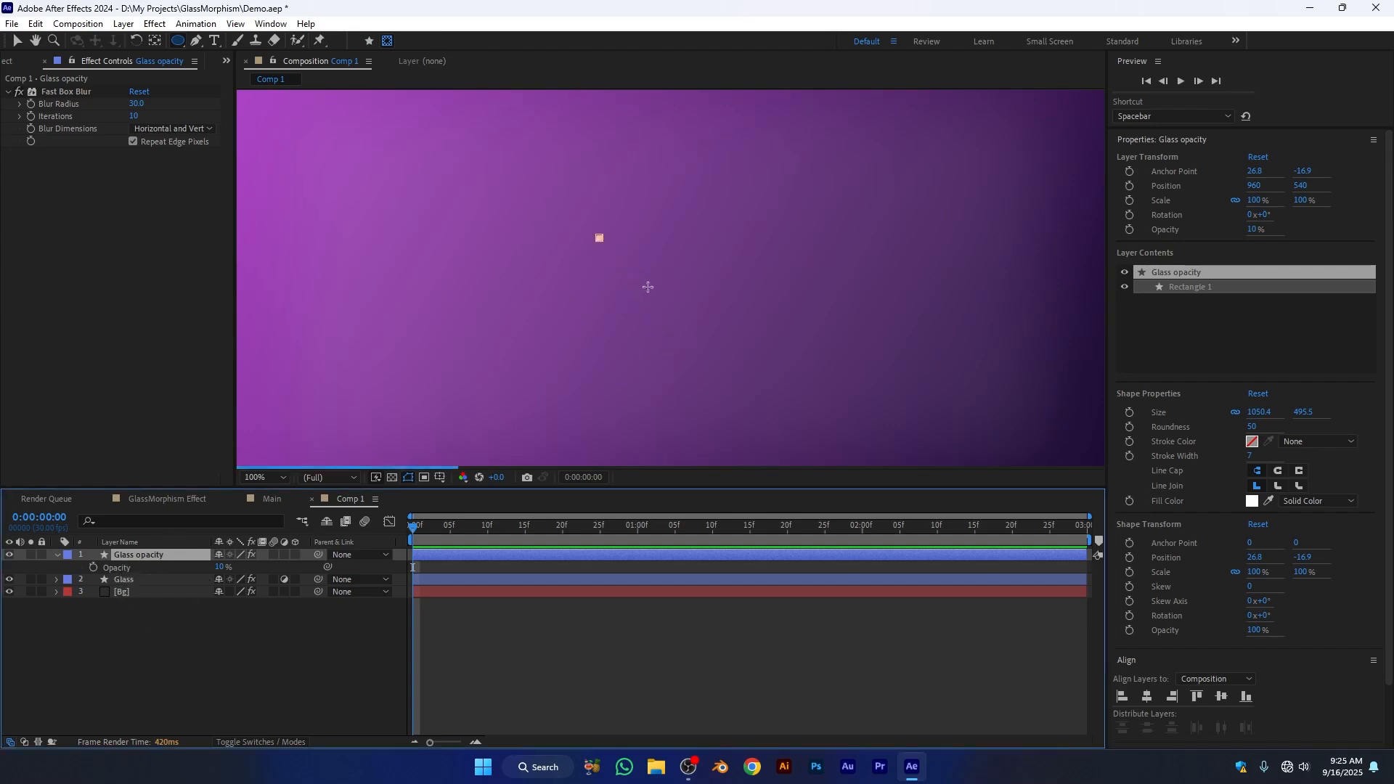
pyautogui.moveTo(648, 287); pyautogui.dragTo(753, 337)
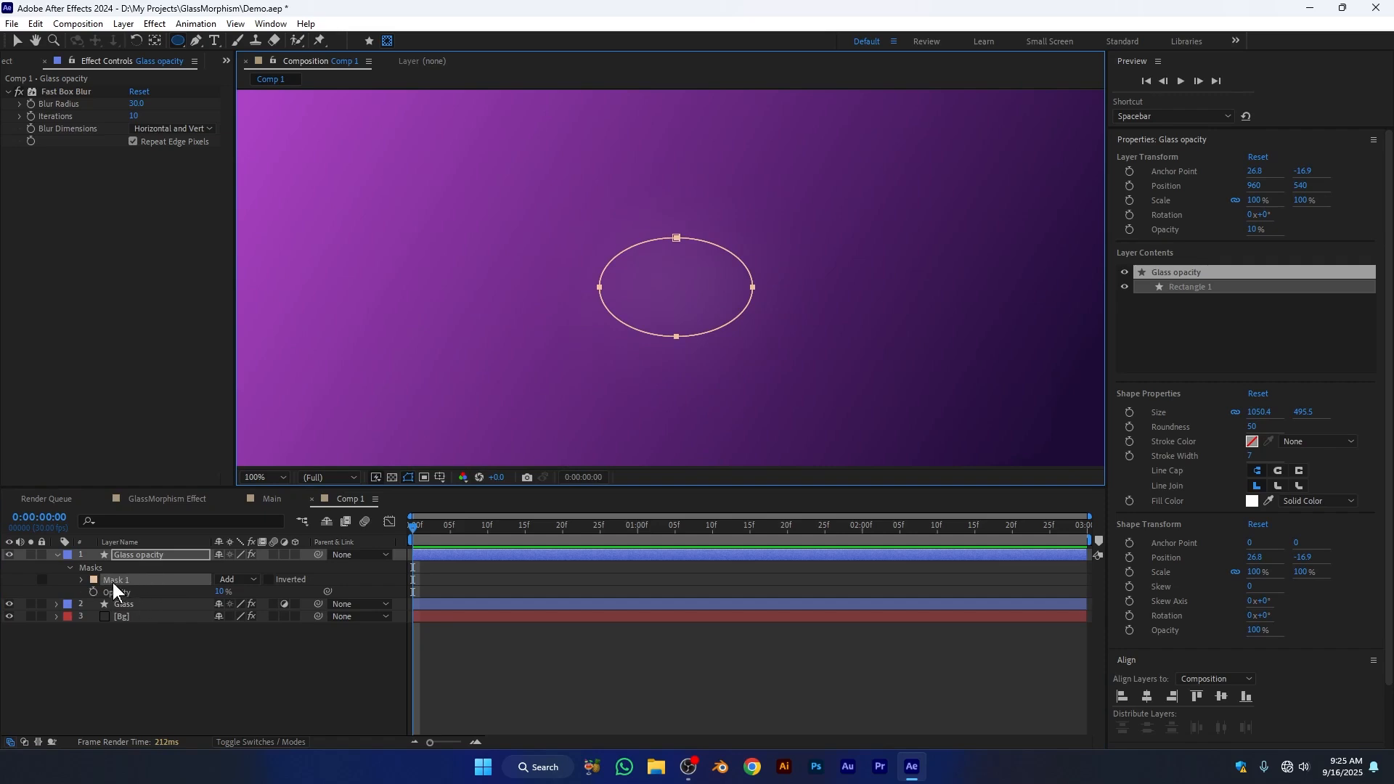
pyautogui.click(269, 580)
pyautogui.press(',')
pyautogui.press(',')
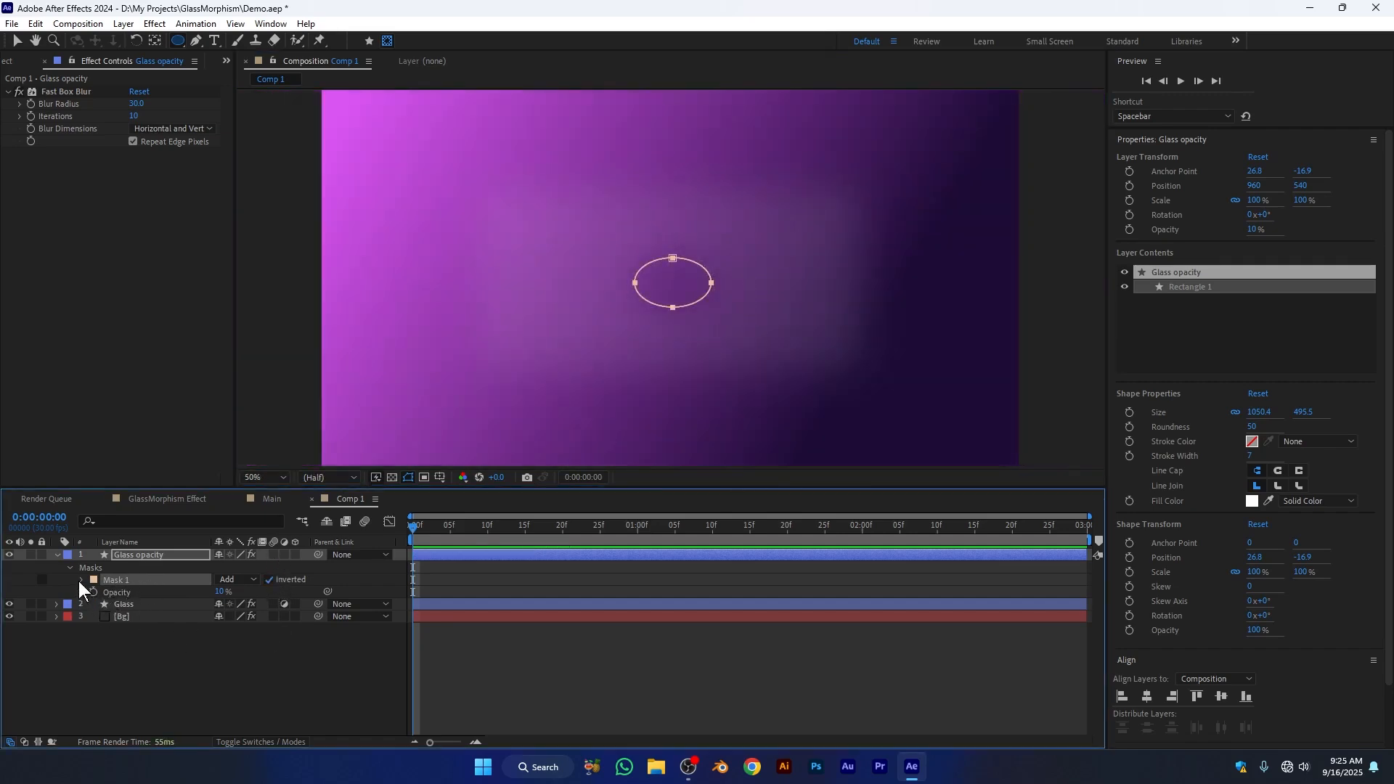
# Set the elliptical mask's feather to 153 pixels and its expansion to 34 pixels.
pyautogui.click(81, 580)
pyautogui.click(139, 605)
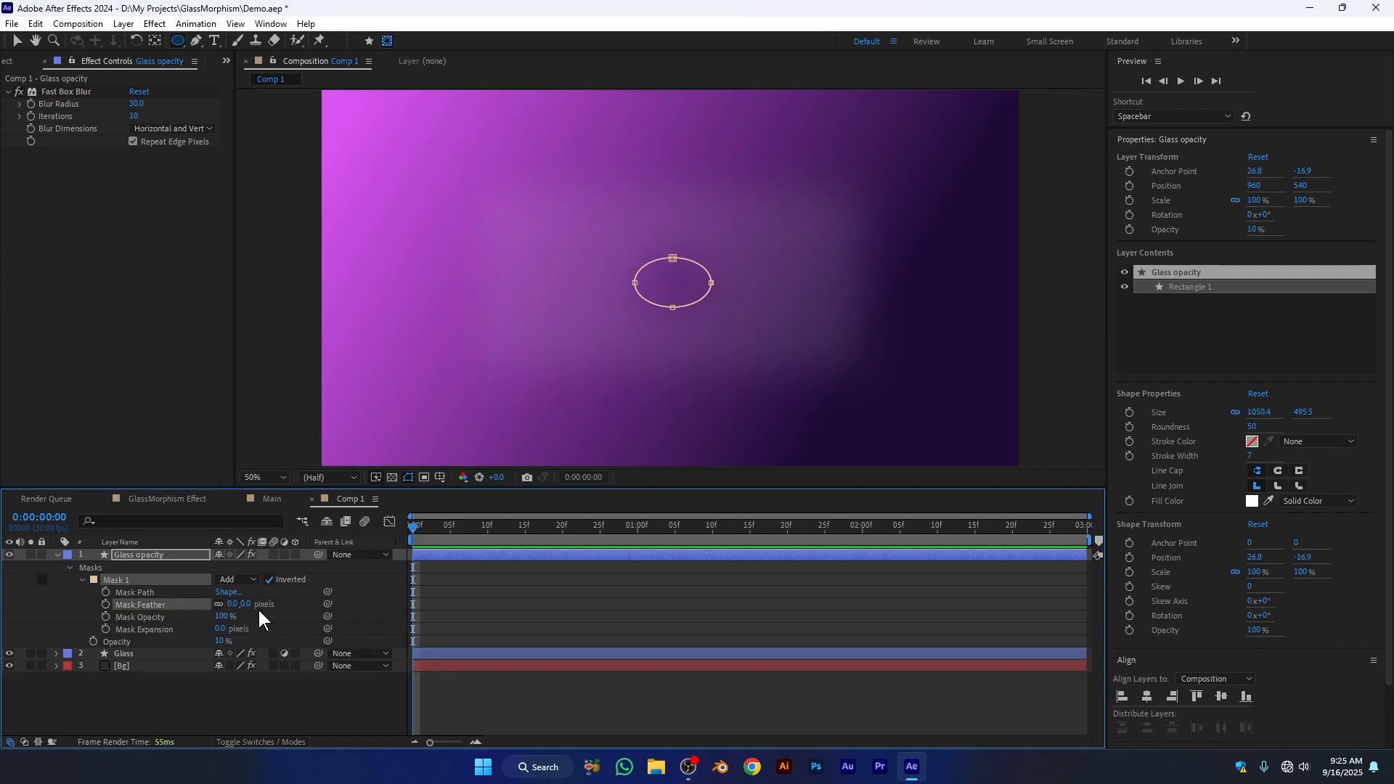
pyautogui.press('.')
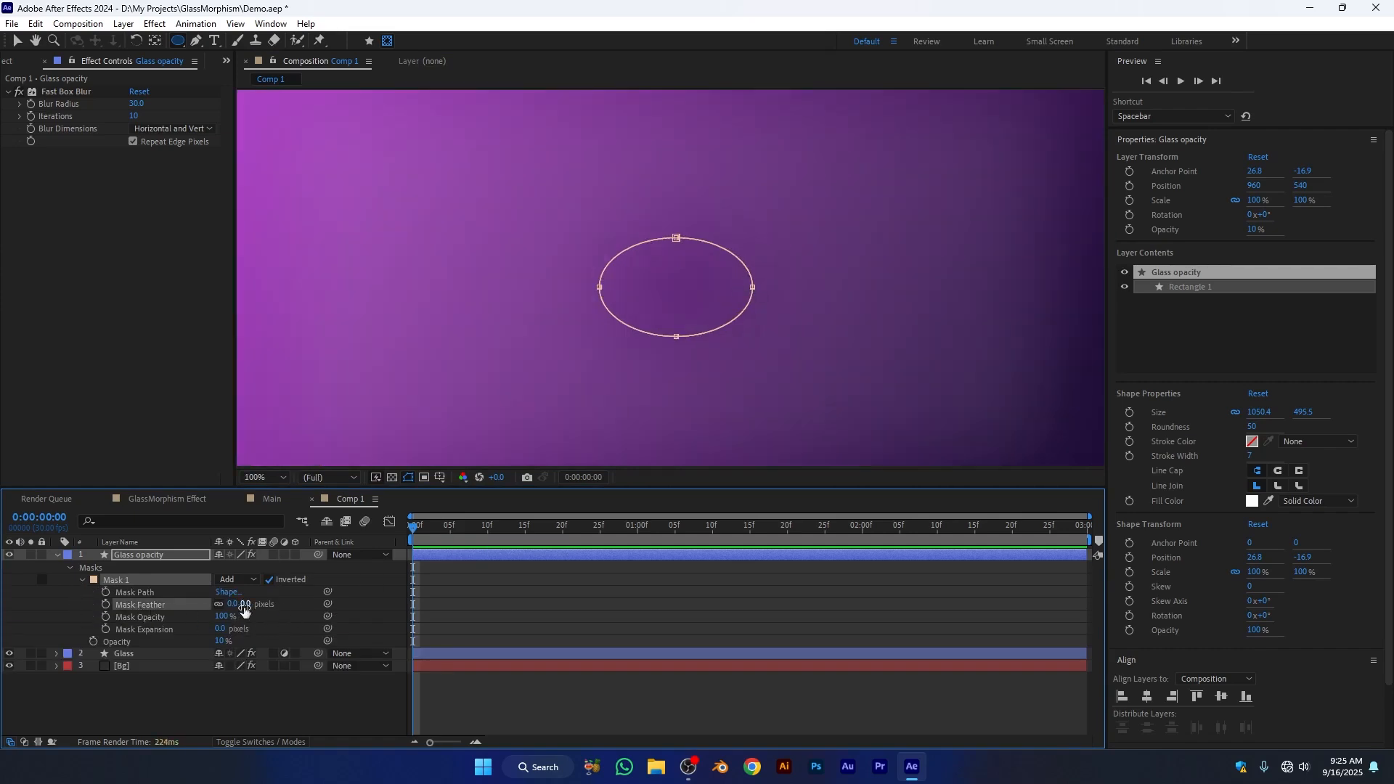
pyautogui.moveTo(232, 604); pyautogui.dragTo(347, 599)
pyautogui.moveTo(219, 630); pyautogui.dragTo(246, 631)
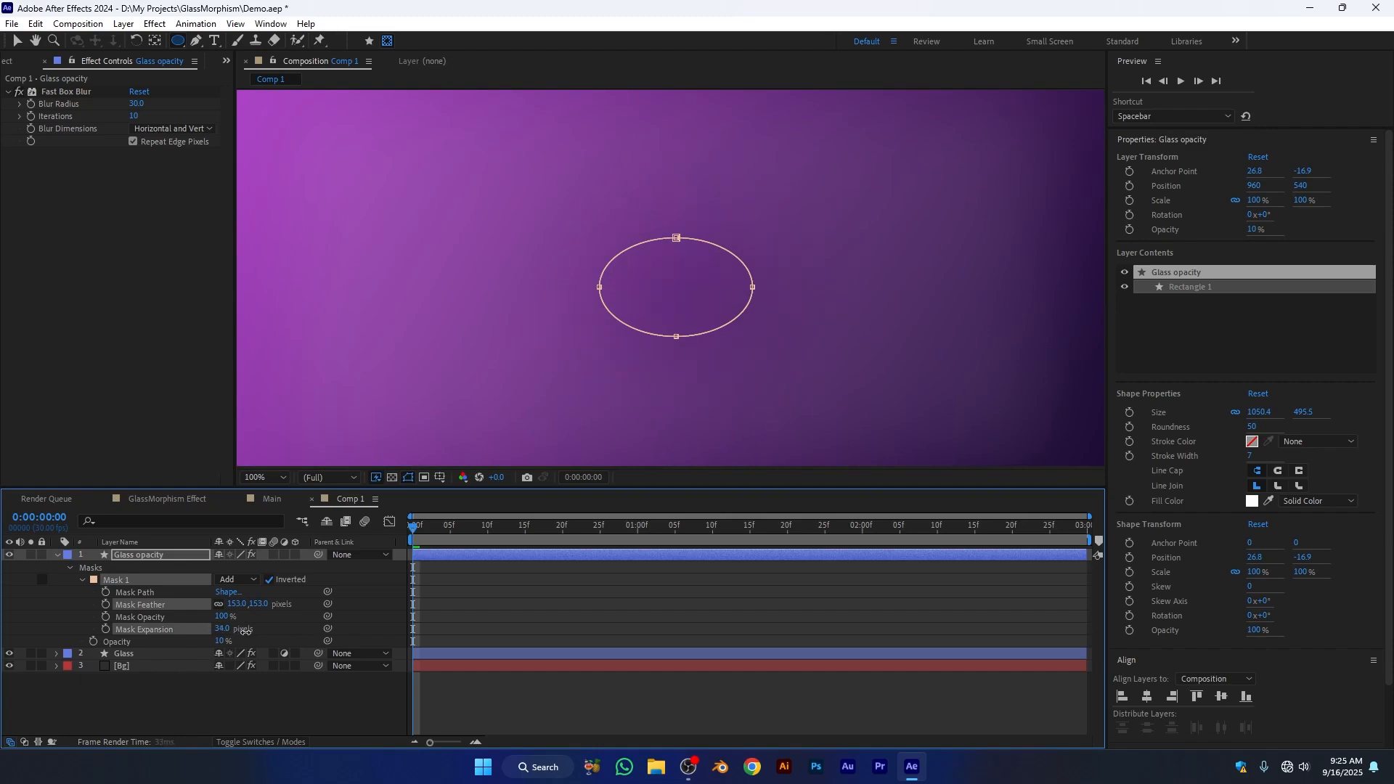
pyautogui.press(',')
pyautogui.press(',')
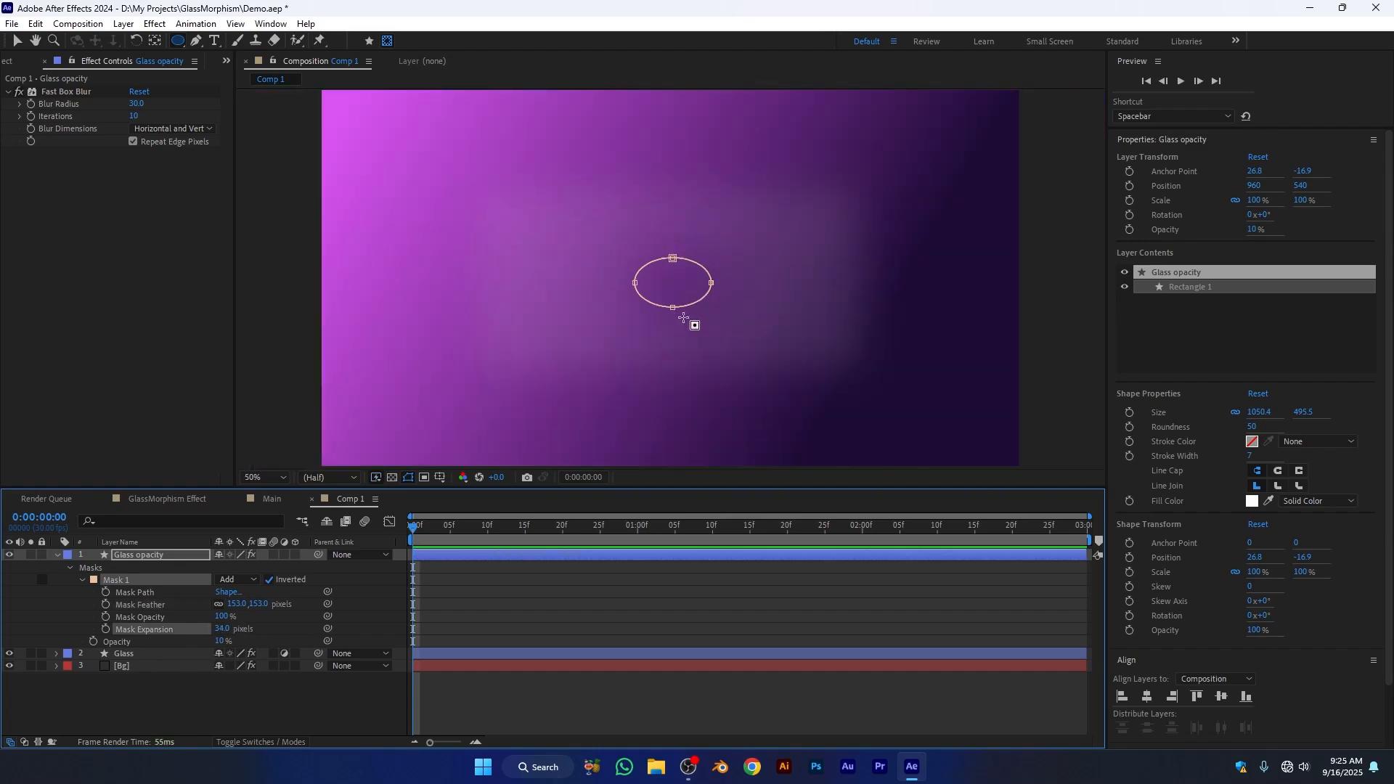
pyautogui.click(55, 554)
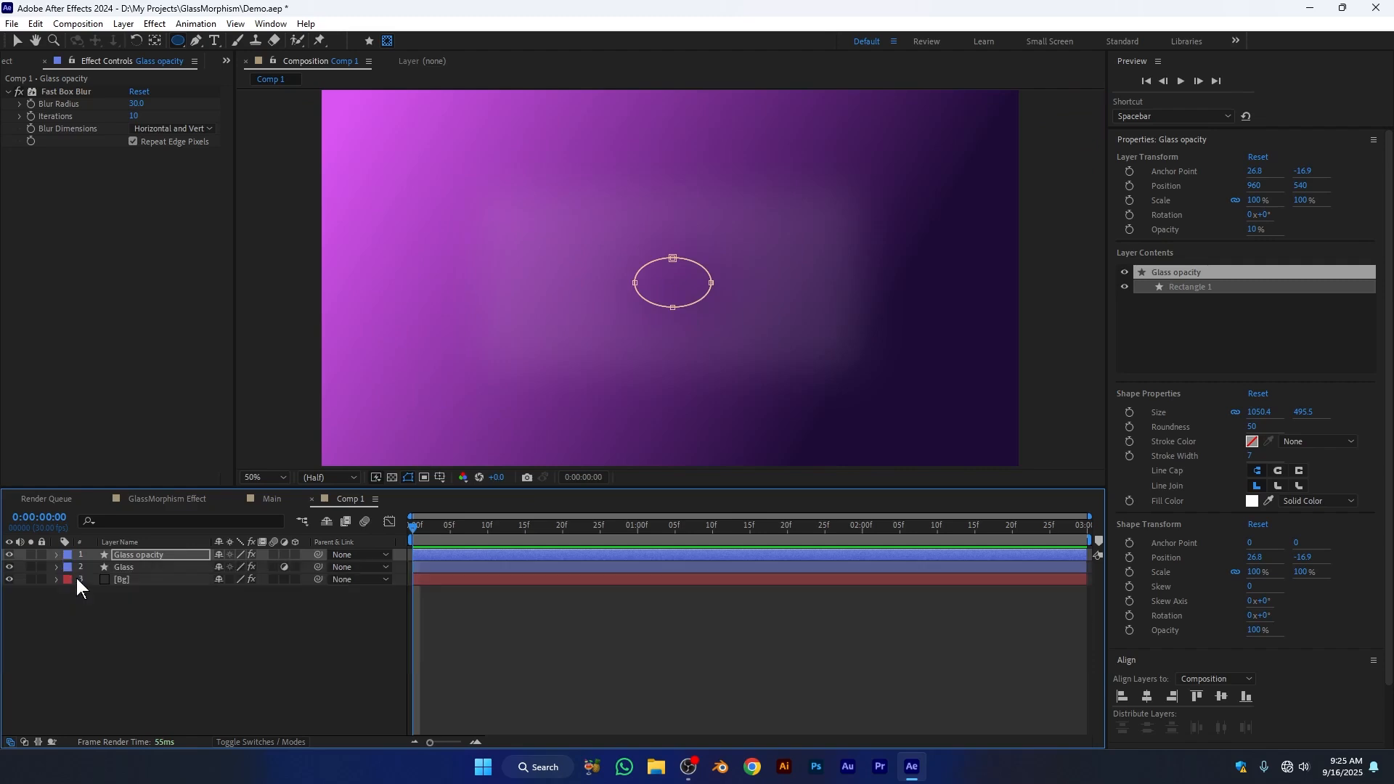
# Duplicate the Glass opacity layer and rename the copy Glass stroke.
pyautogui.click(150, 556)
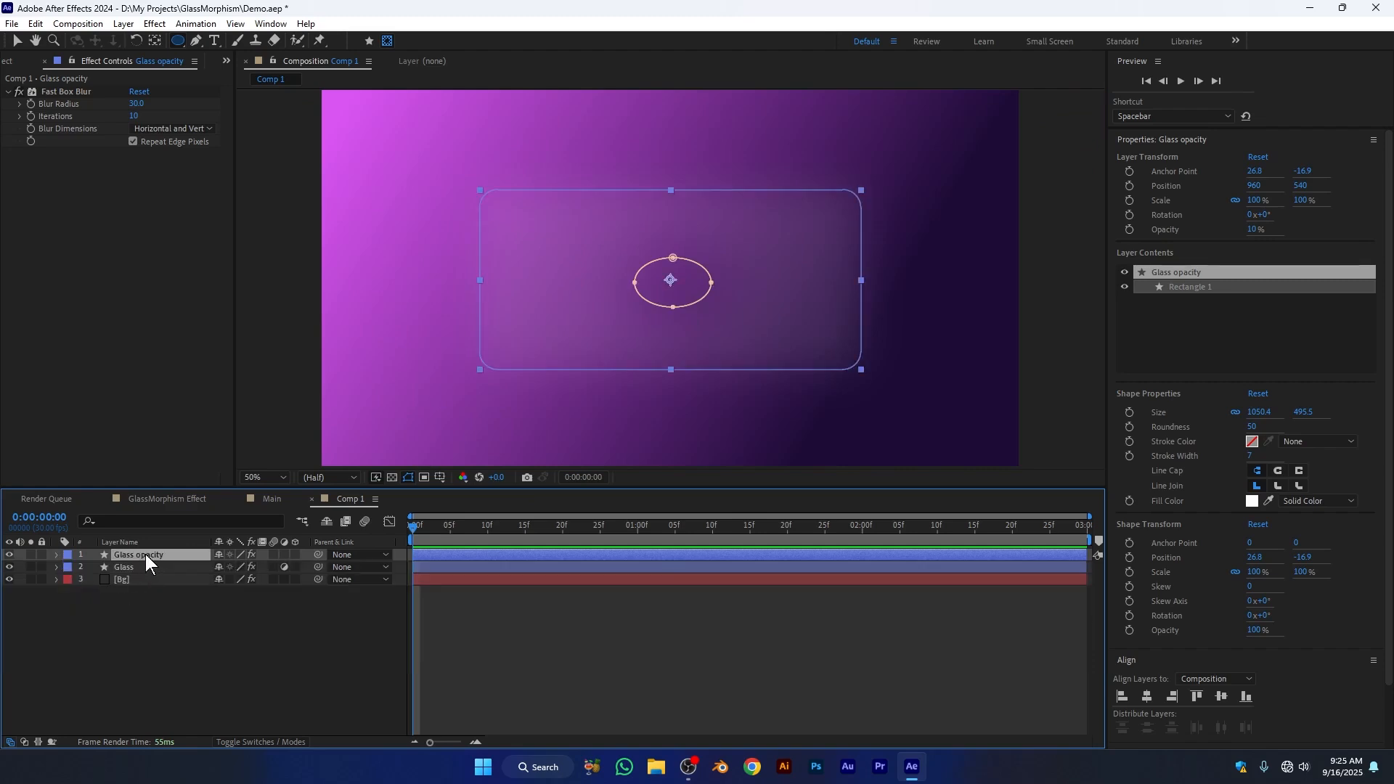
pyautogui.hotkey('ctrl', 'd')
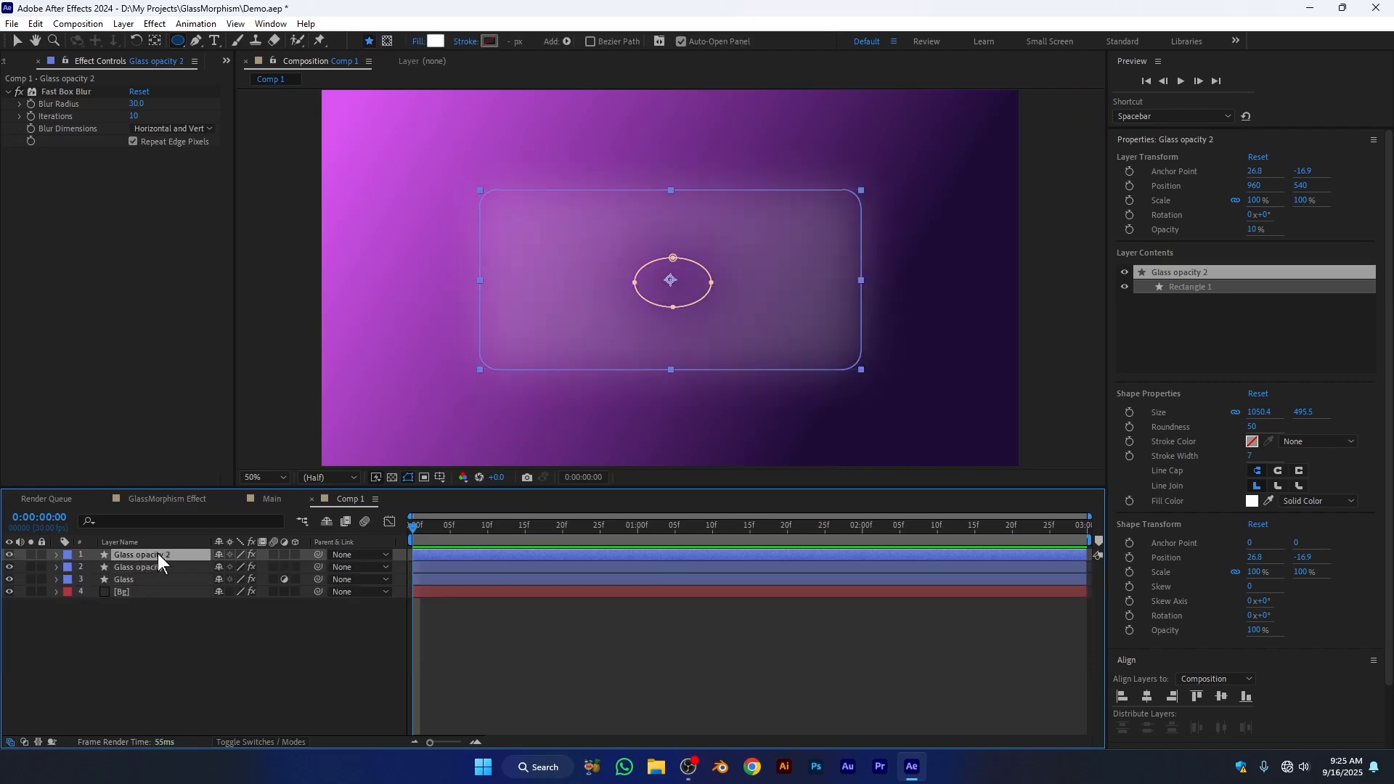
pyautogui.press('Return')
pyautogui.press('Right')
pyautogui.press('BackSpace')
pyautogui.write('stroke')
pyautogui.press('Return')
pyautogui.press('s')
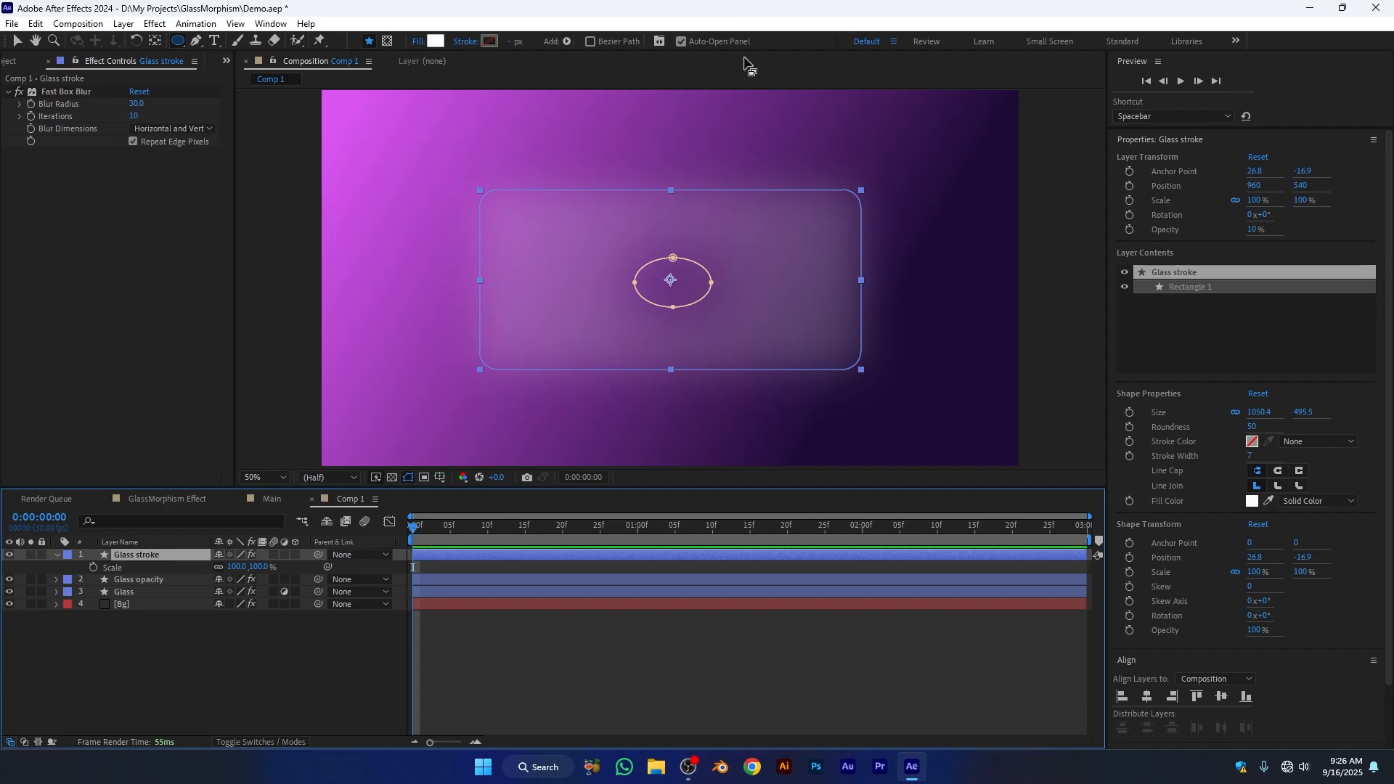
# Give the Glass stroke layer a solid white FFFFFF stroke and set its fill to None.
pyautogui.keyDown('alt'); pyautogui.click(489, 41); pyautogui.keyUp('alt')
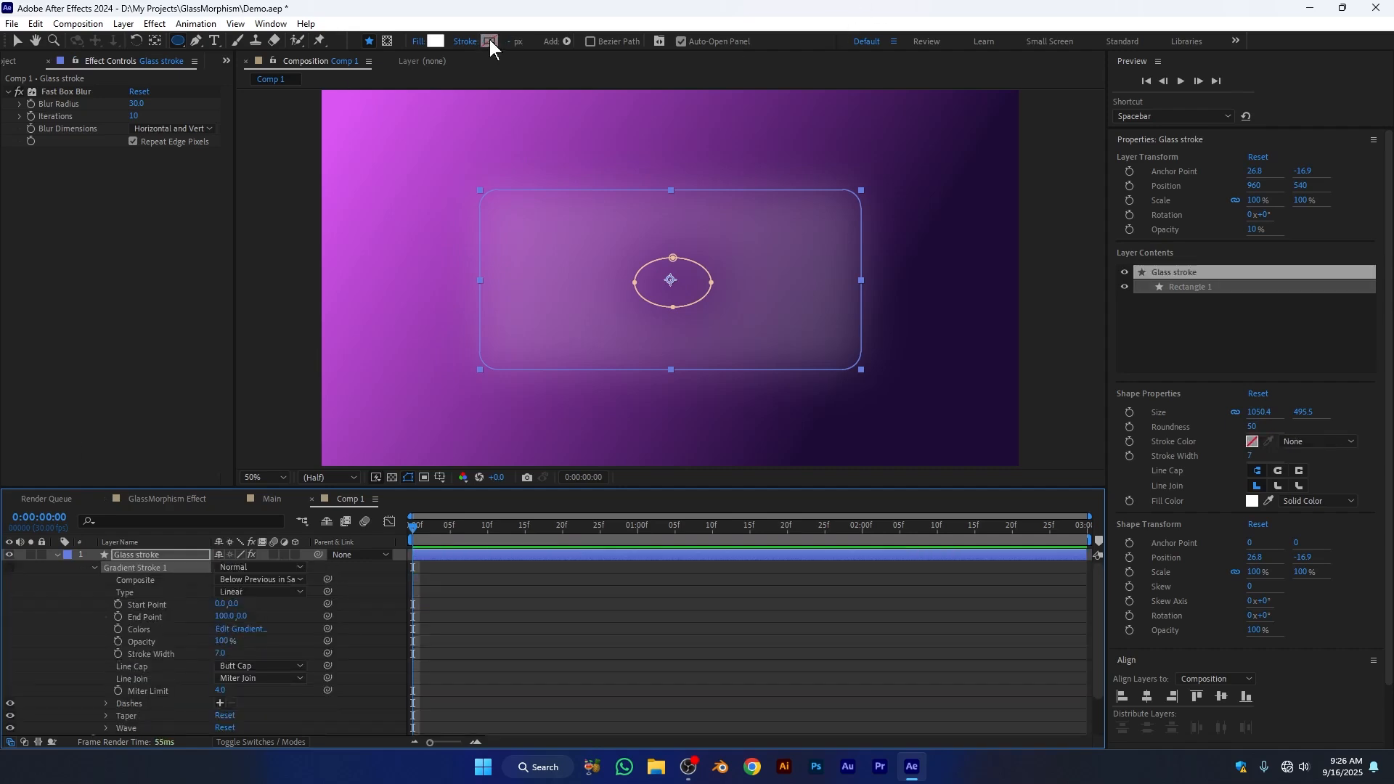
pyautogui.click(489, 41)
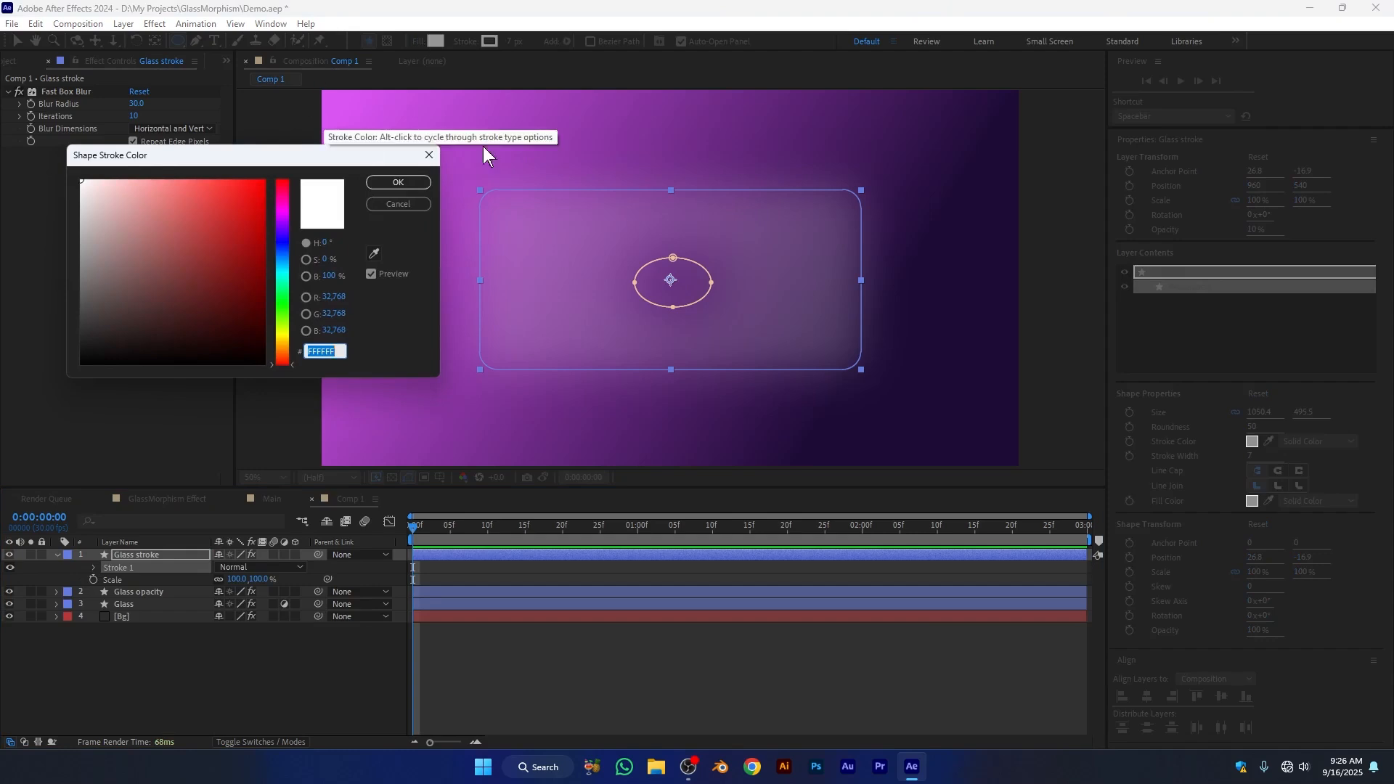
pyautogui.click(425, 186)
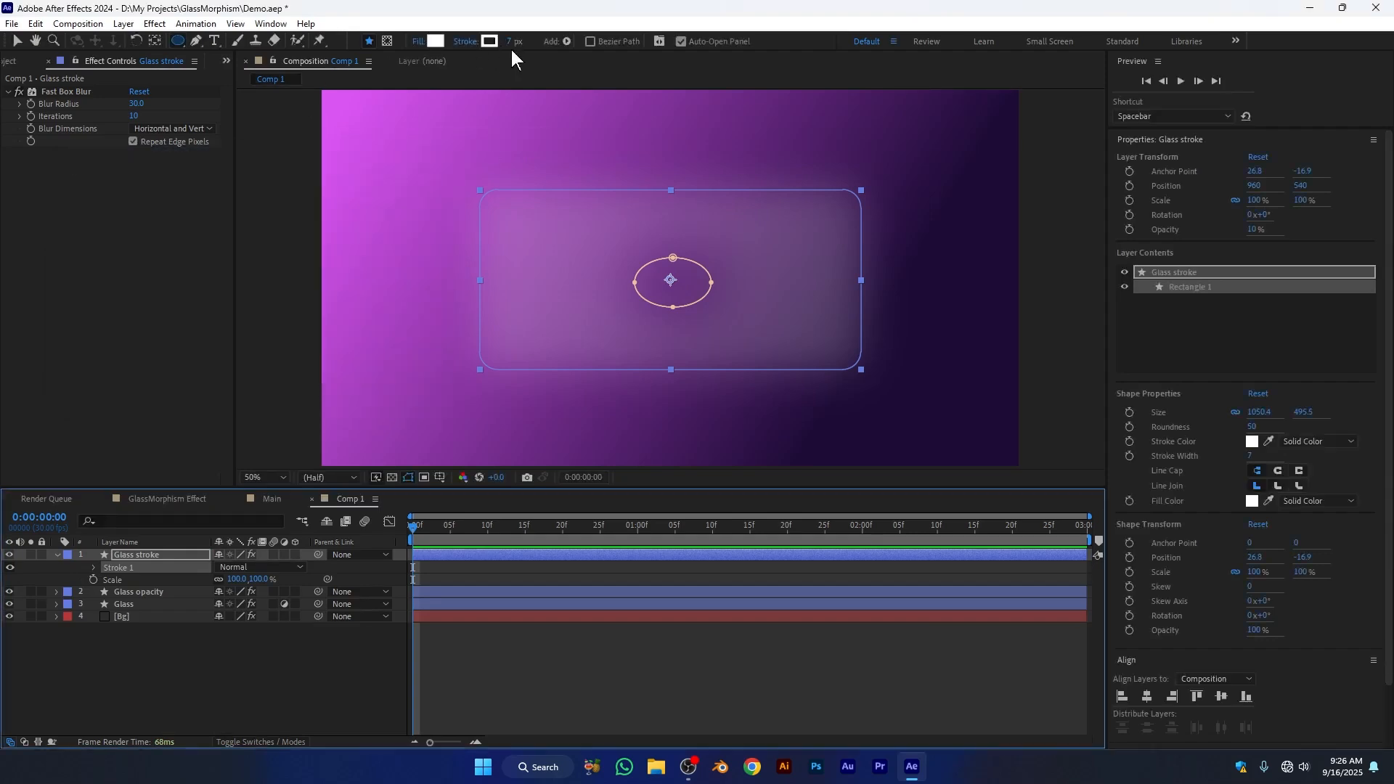
pyautogui.keyDown('alt'); pyautogui.click(436, 42); pyautogui.keyUp('alt')
pyautogui.keyDown('alt'); pyautogui.click(435, 43); pyautogui.keyUp('alt')
pyautogui.keyDown('alt'); pyautogui.click(436, 42); pyautogui.keyUp('alt')
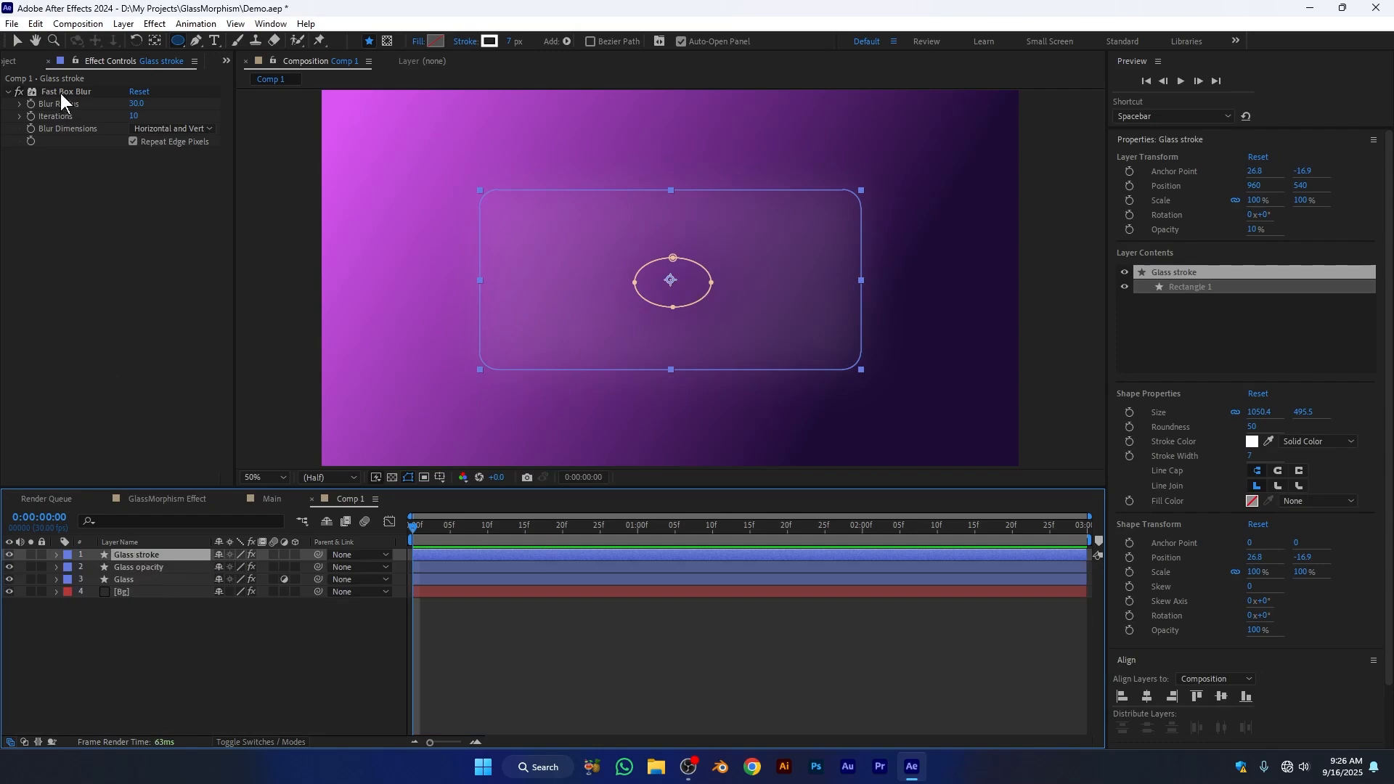
# Delete the Fast Box Blur effect from the Glass stroke layer, deselect everything and inspect the card's outline.
pyautogui.click(86, 93)
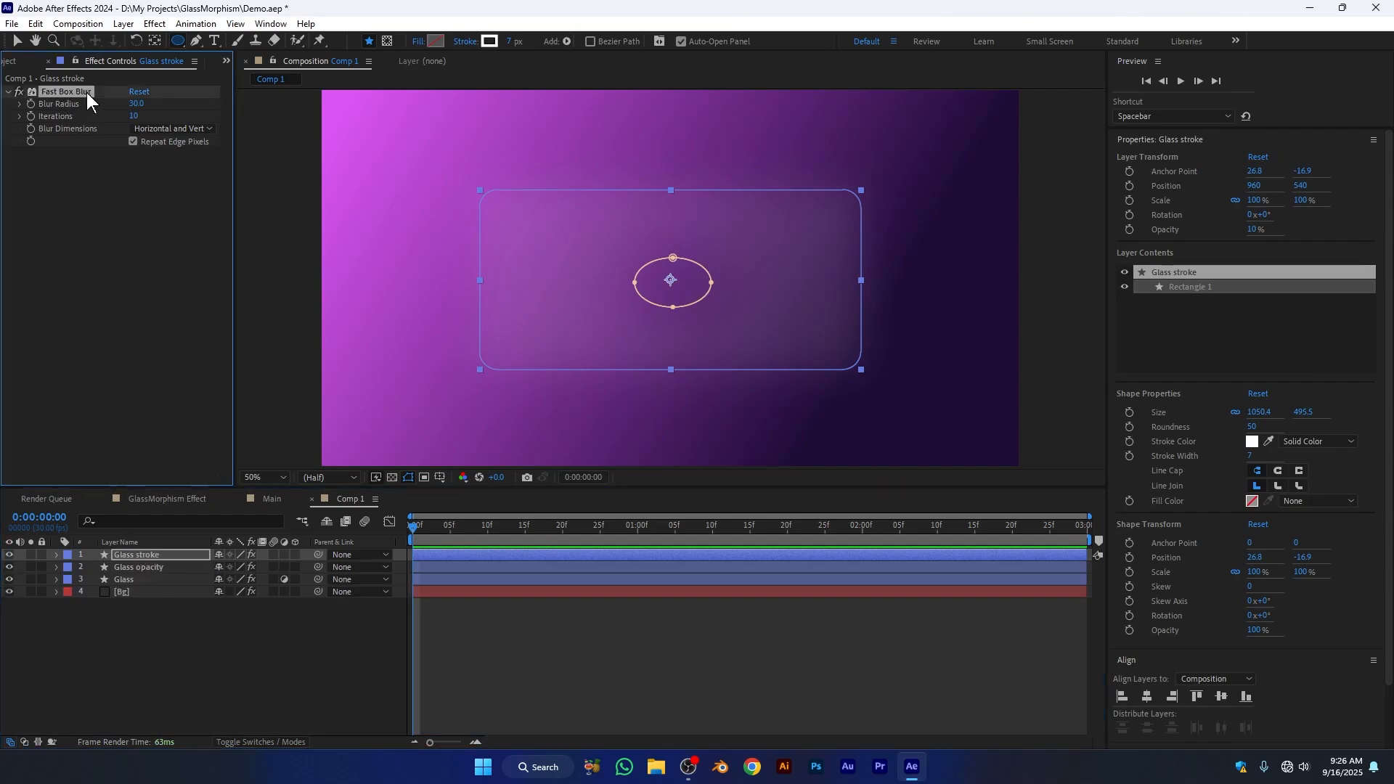
pyautogui.press('Delete')
pyautogui.hotkey('ctrl', 'shift', 'a')
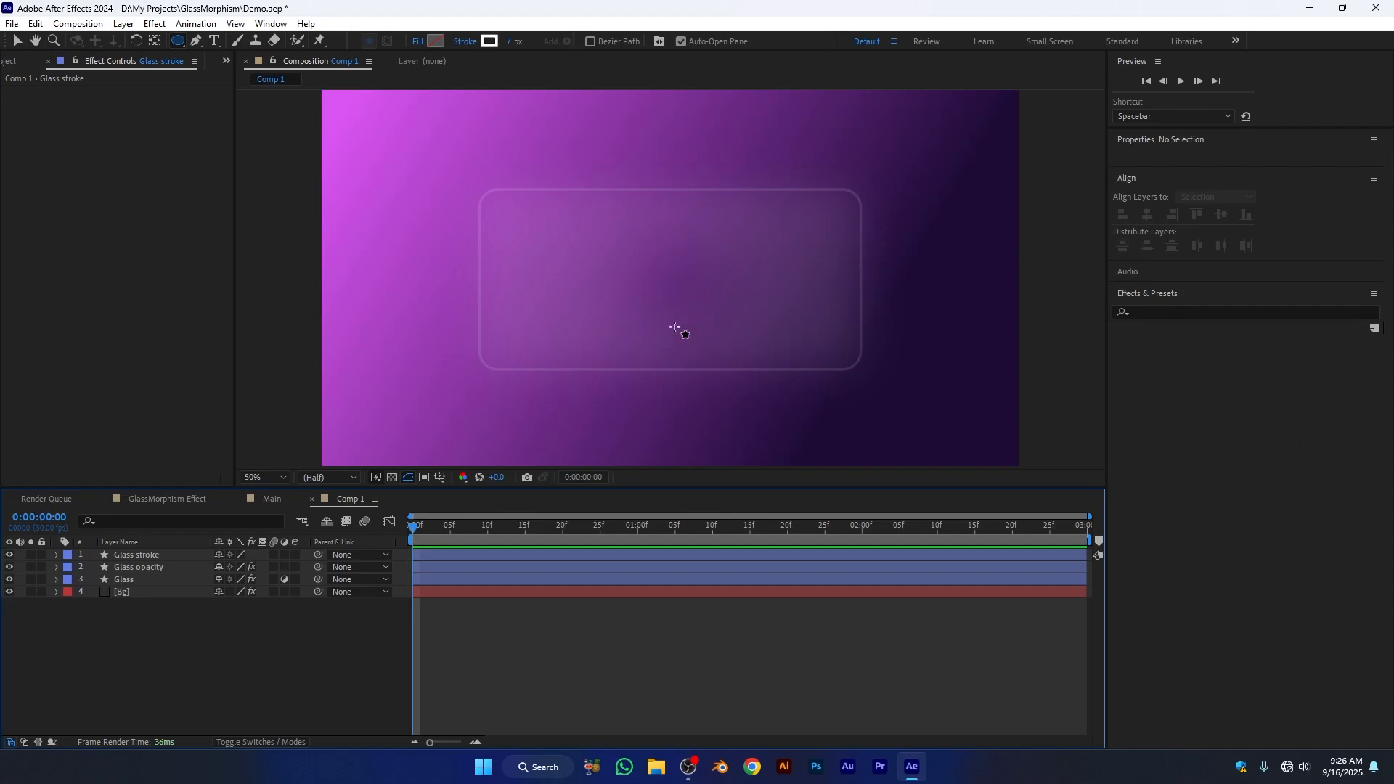
pyautogui.scroll(2, 663, 274)
pyautogui.scroll(-2, 710, 313)
pyautogui.scroll(2, 704, 311)
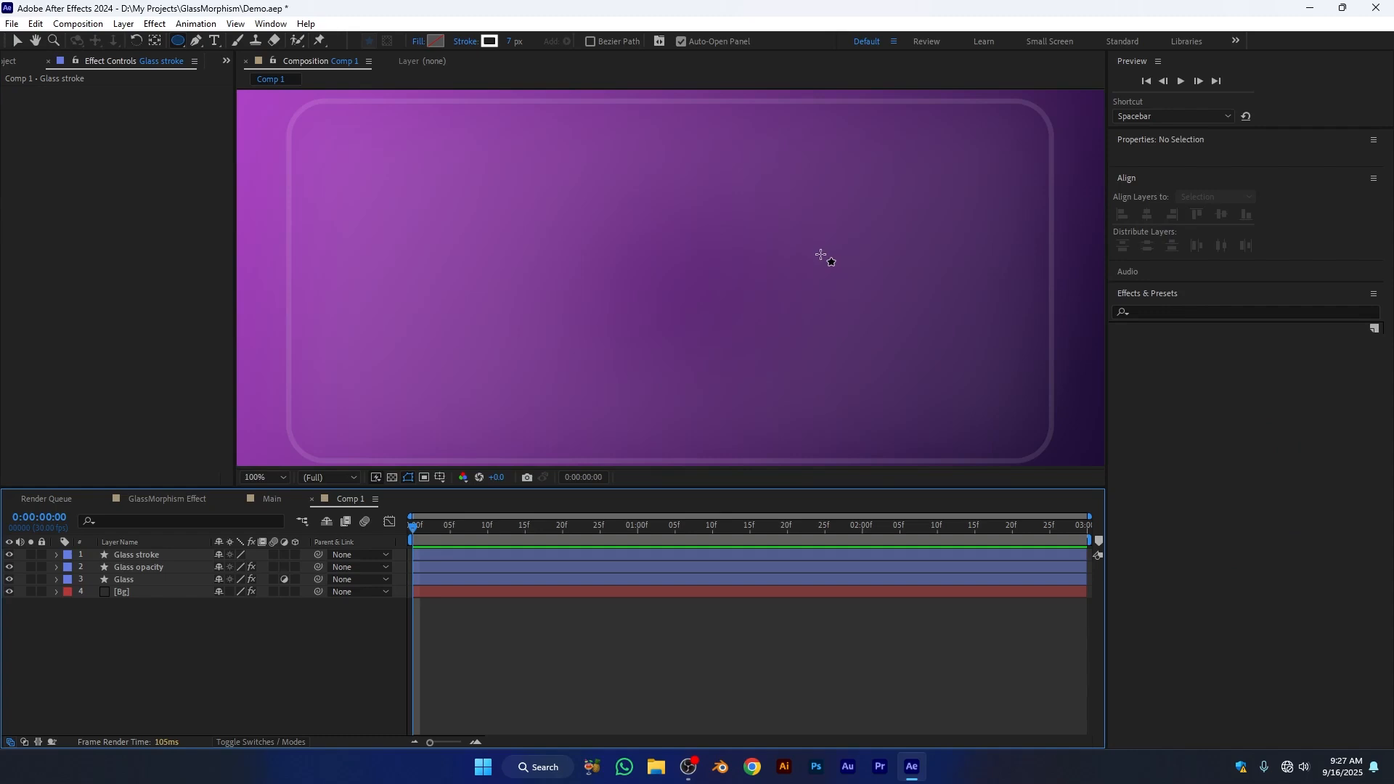
pyautogui.scroll(-2, 819, 256)
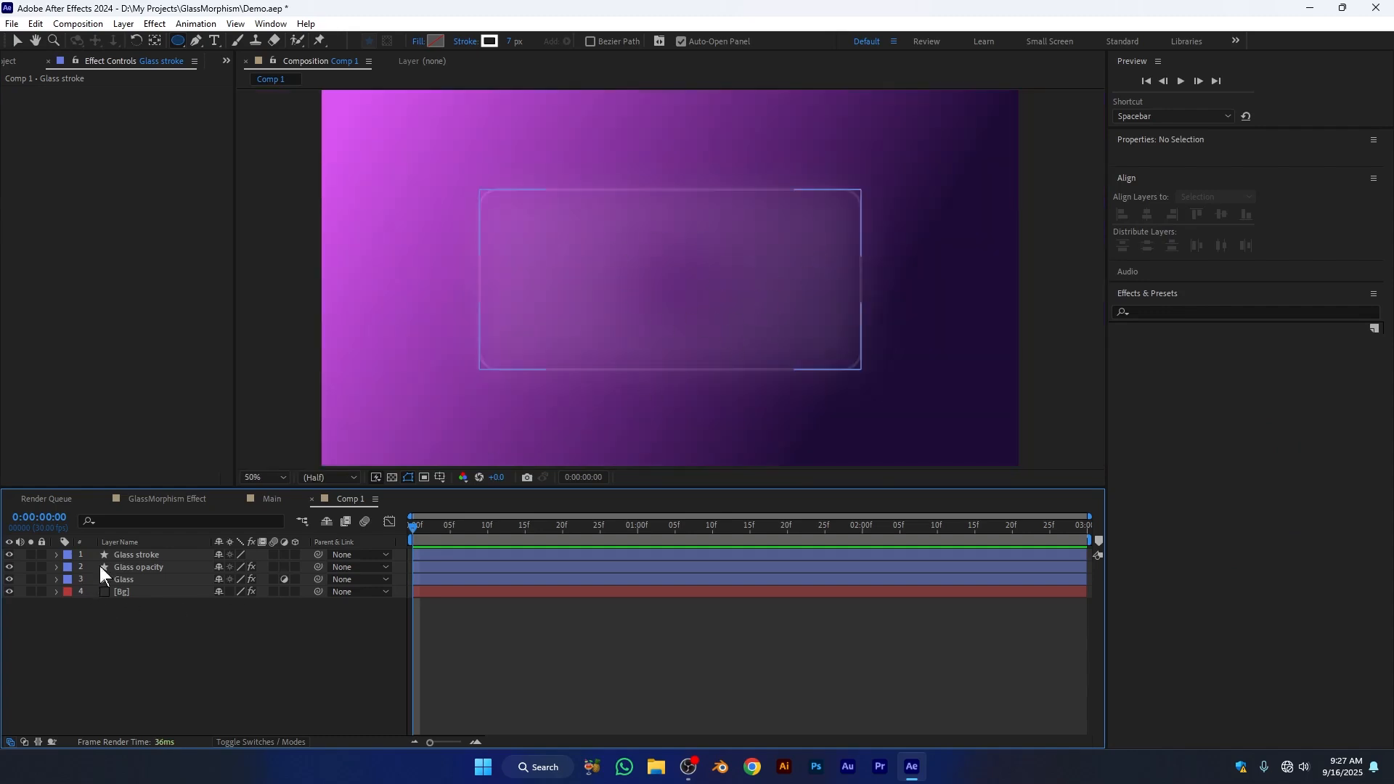
# Apply the Noise effect to the Glass opacity layer and return to the Selection tool.
pyautogui.click(141, 569)
pyautogui.hotkey('ctrl', 'space')
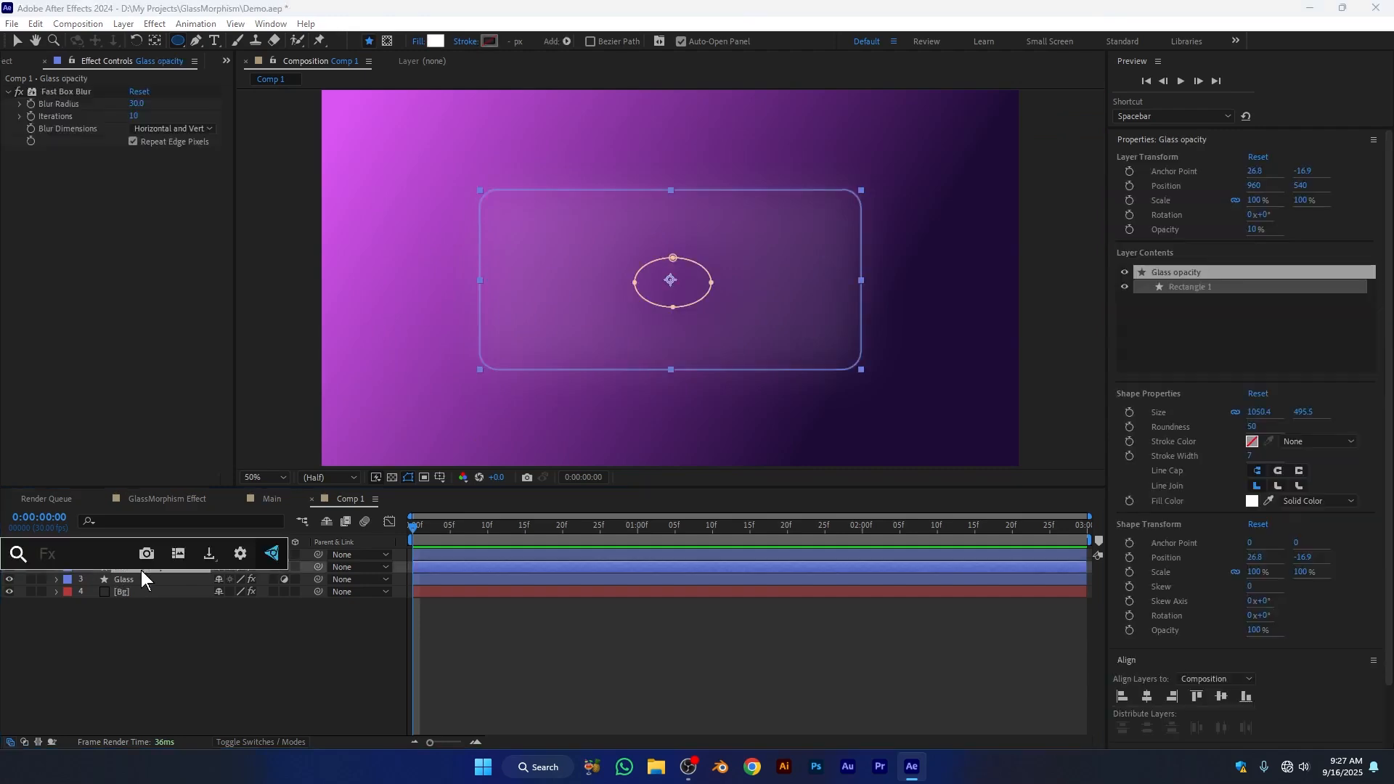
pyautogui.write('noi')
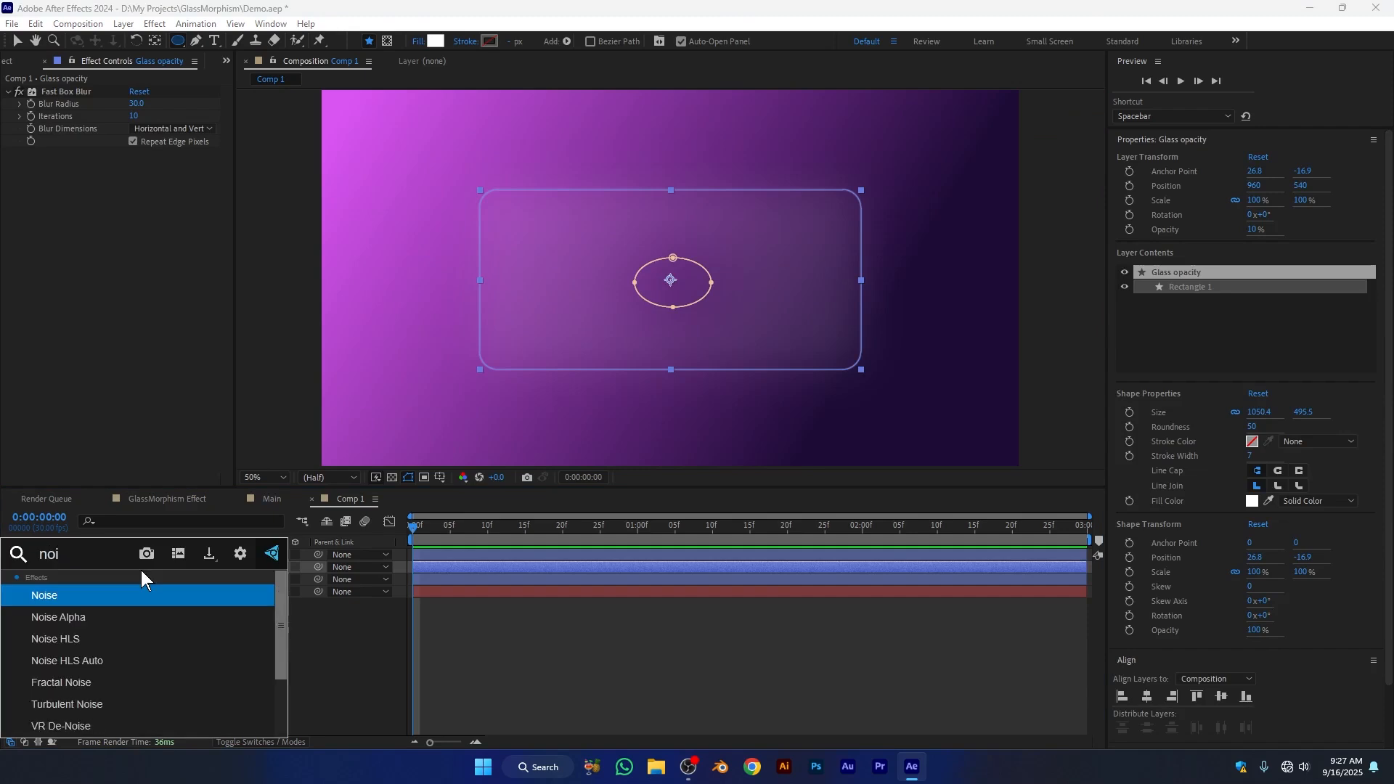
pyautogui.click(116, 602)
pyautogui.press('v')
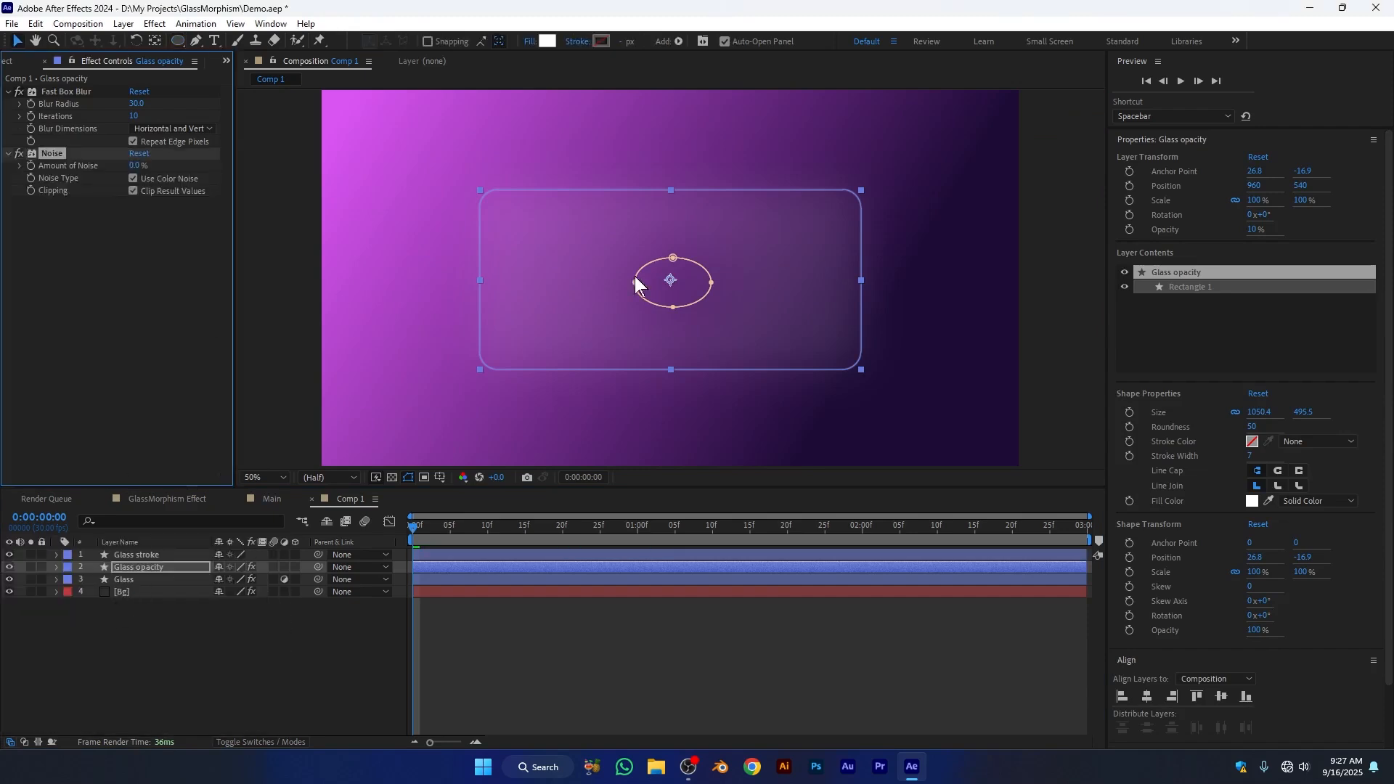
# Set the Noise effect's Amount of Noise to 10% on the Glass opacity layer.
pyautogui.press('.')
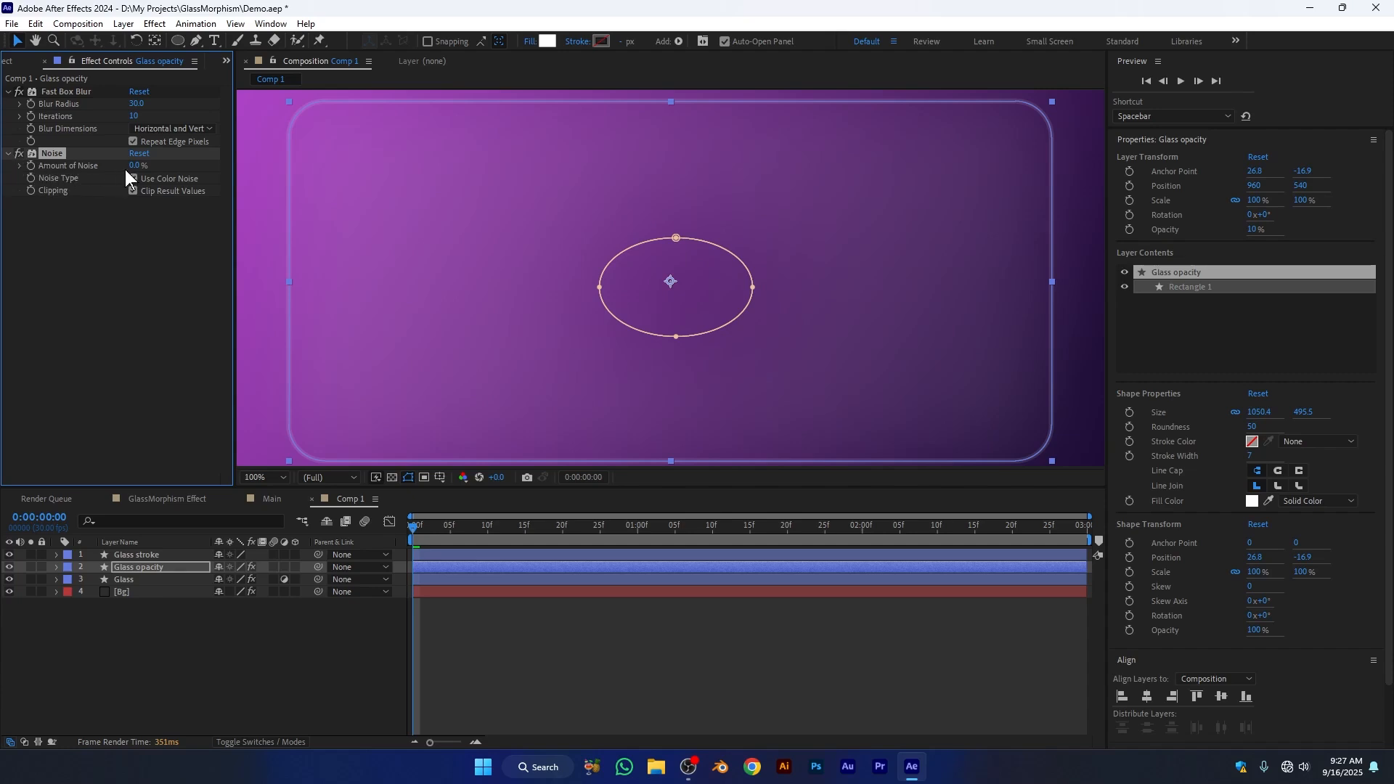
pyautogui.click(137, 165)
pyautogui.write('10')
pyautogui.press('.')
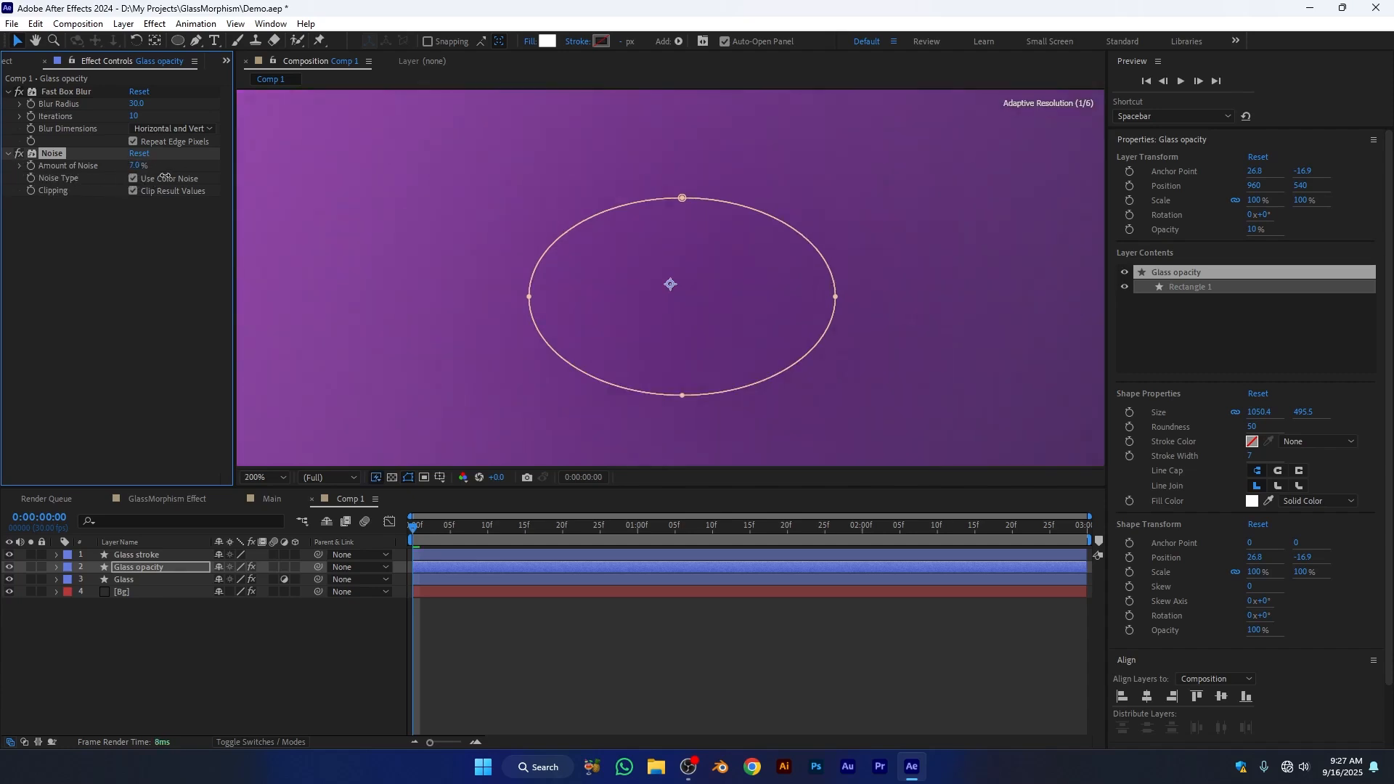
pyautogui.click(135, 166)
pyautogui.write('10')
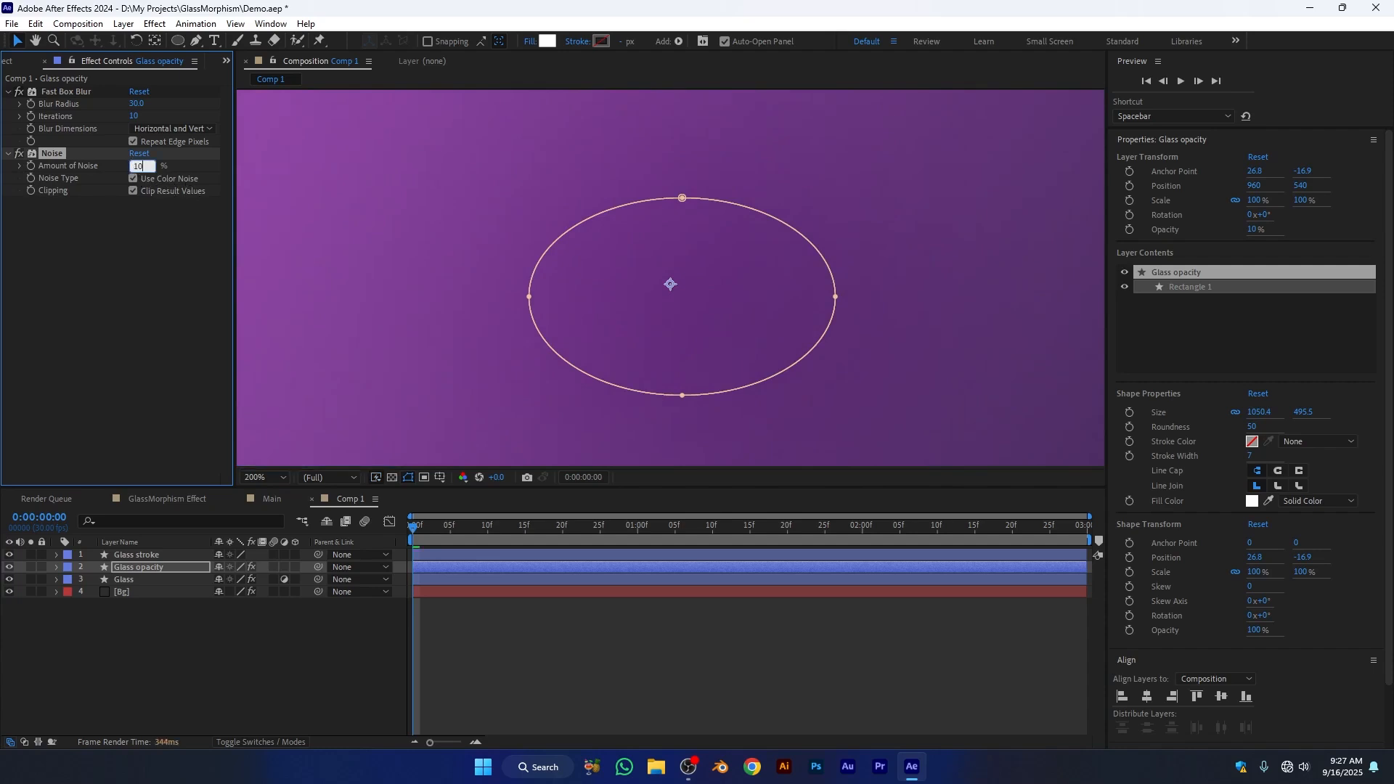
pyautogui.press('Return')
# Copy the Noise effect from the Glass opacity layer onto the Glass layer and inspect the card's grain.
pyautogui.click(95, 273)
pyautogui.click(71, 154)
pyautogui.click(129, 581)
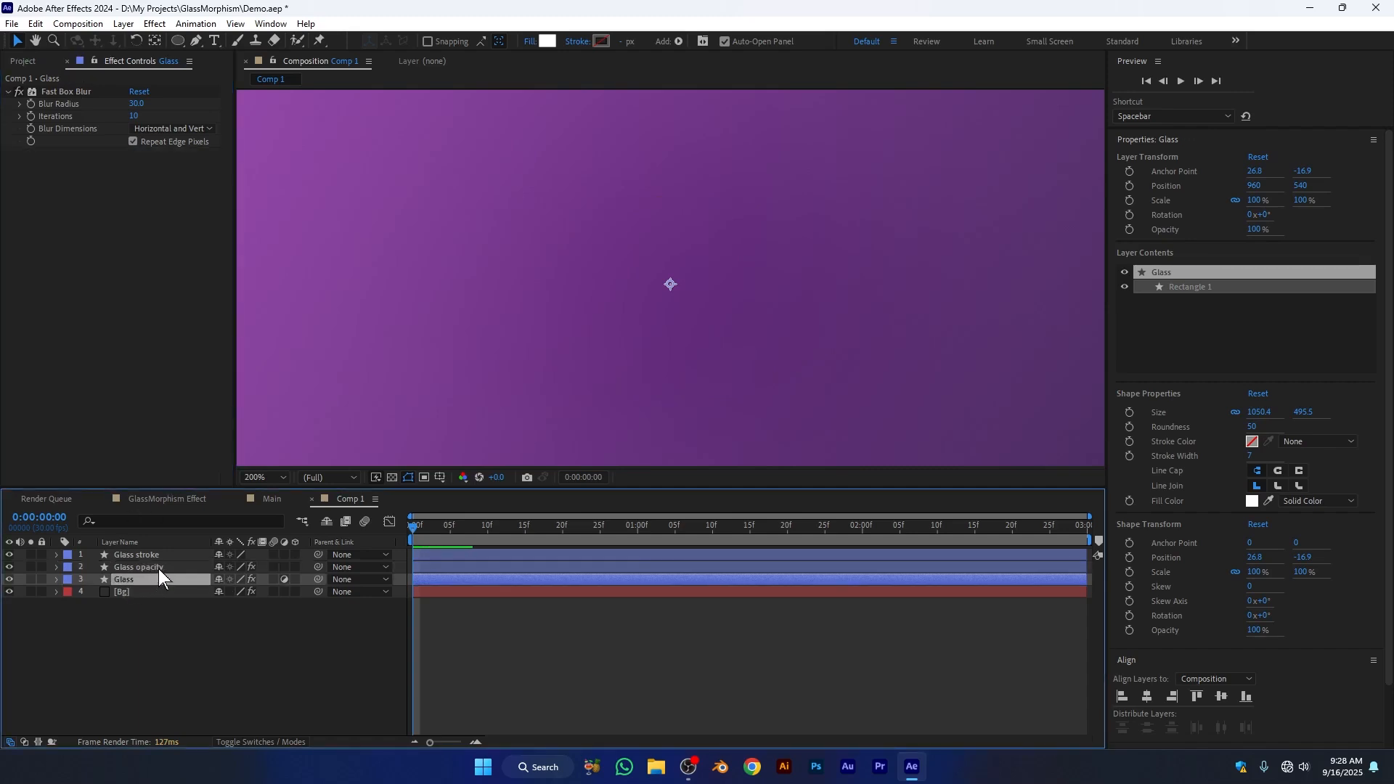
pyautogui.hotkey('ctrl', 'v')
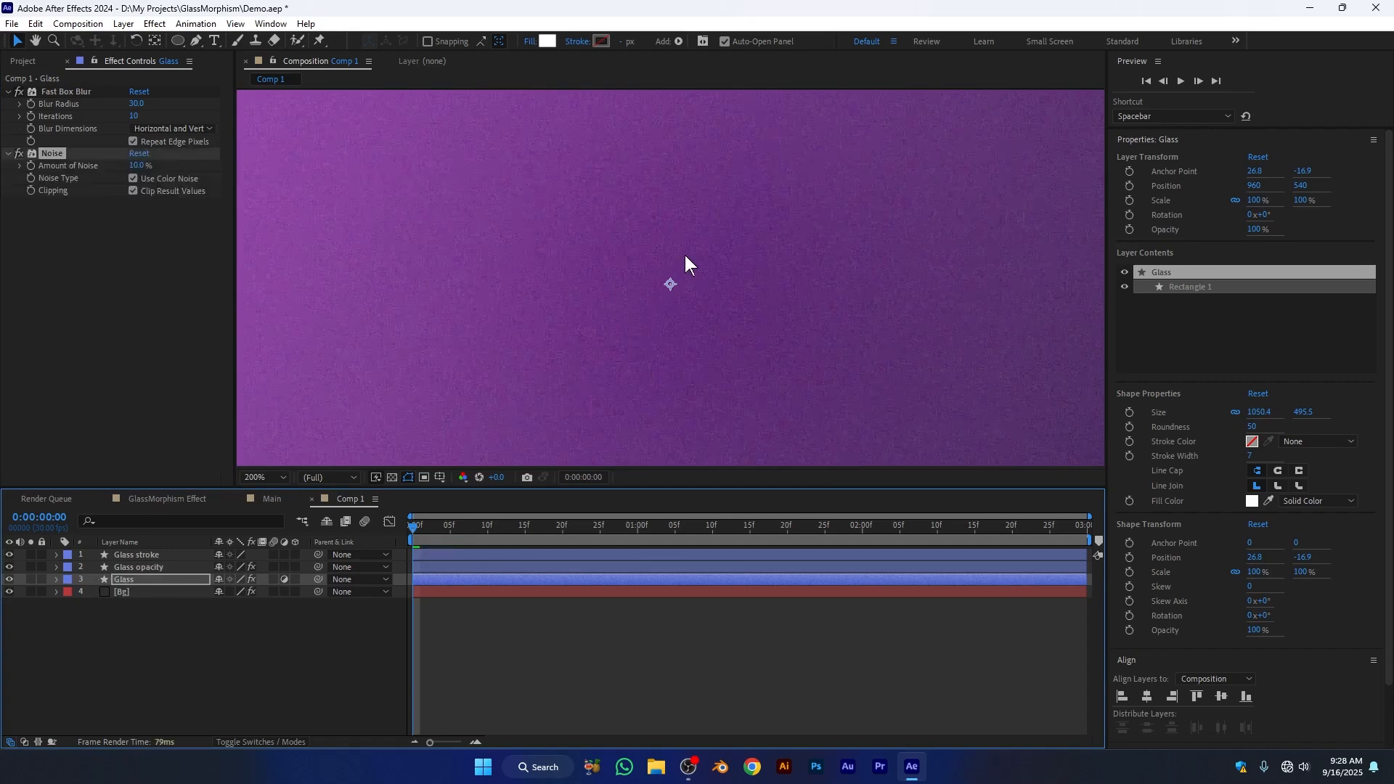
pyautogui.scroll(-4, 687, 258)
pyautogui.scroll(2, 690, 272)
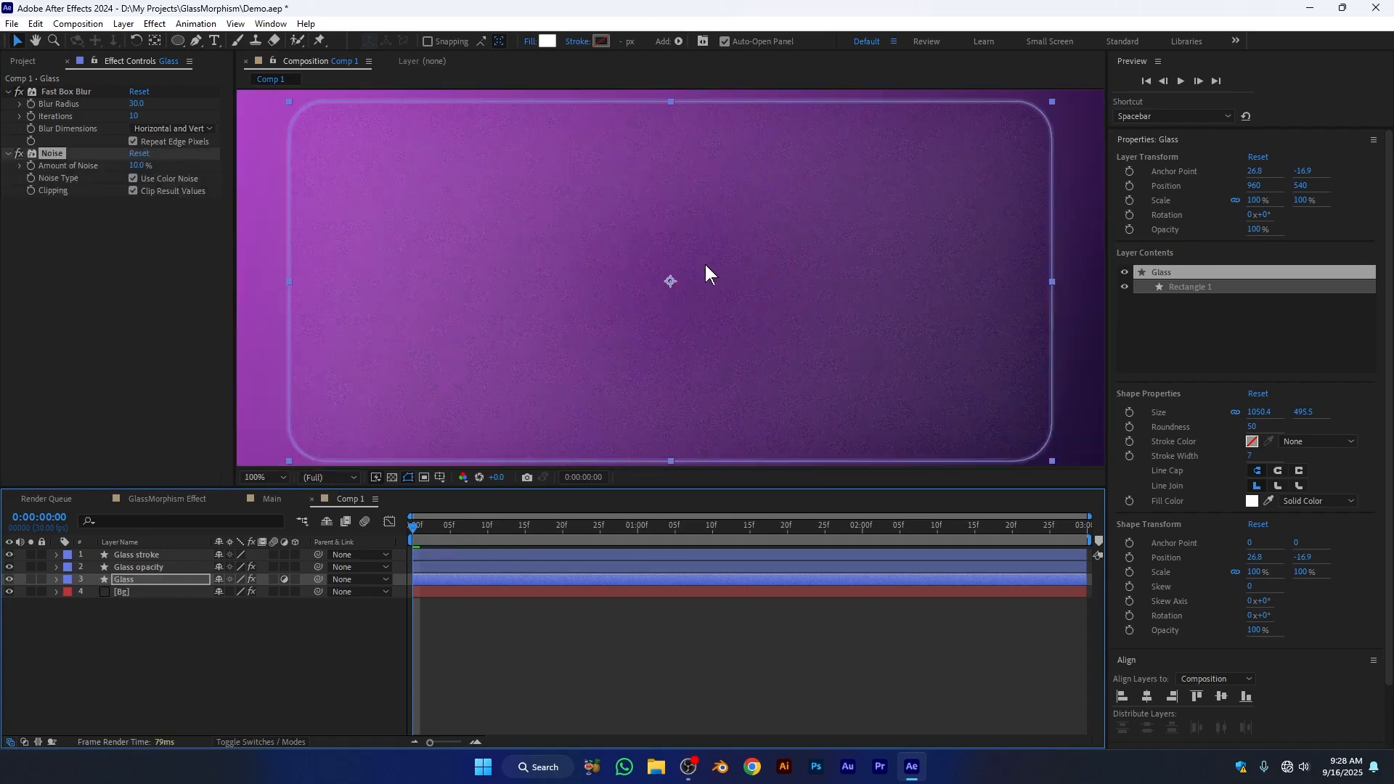
# Set the Noise effect's Amount of Noise to 5% on the Glass layer.
pyautogui.click(135, 165)
pyautogui.write('5')
pyautogui.press('Return')
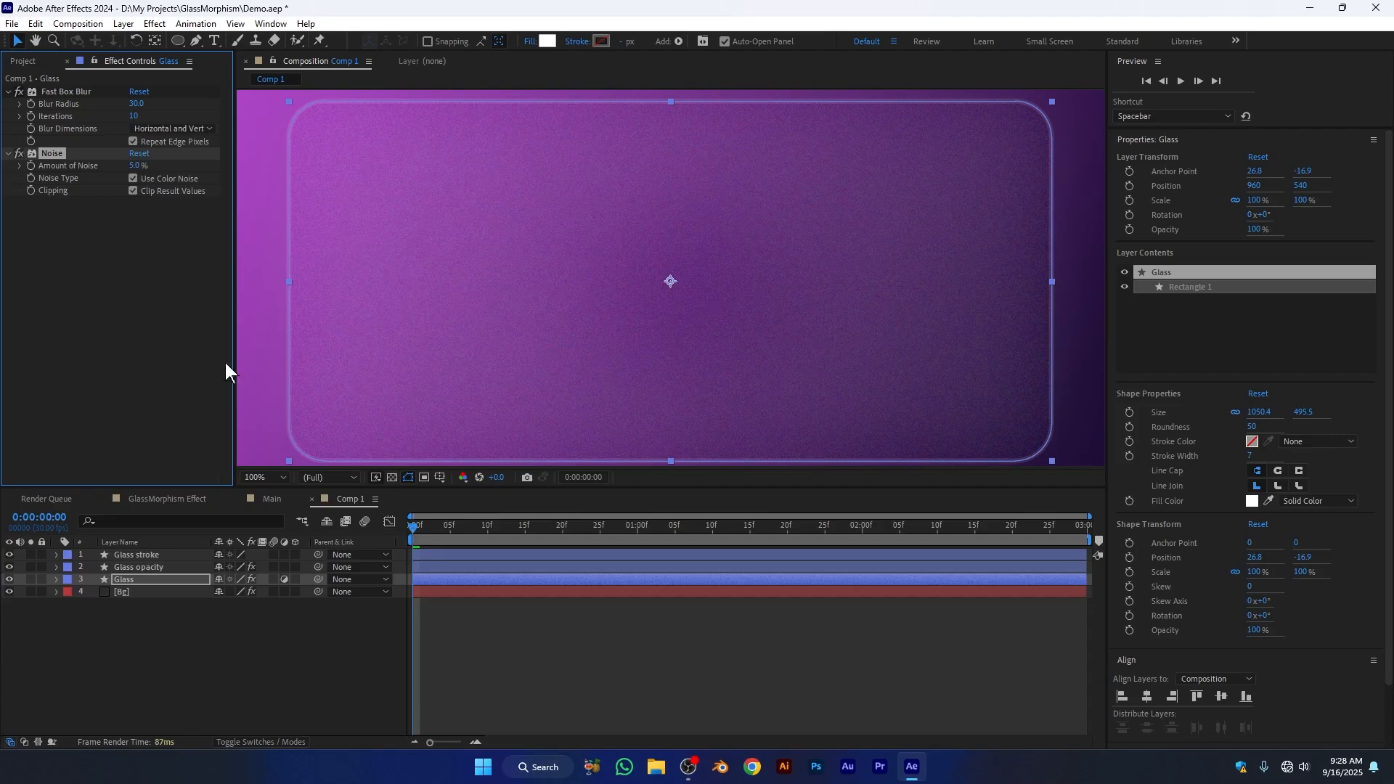
# Set the Amount of Noise to 5% on the Glass opacity layer, inspect the card's grain and leave all layers deselected.
pyautogui.click(138, 567)
pyautogui.click(135, 165)
pyautogui.write('5')
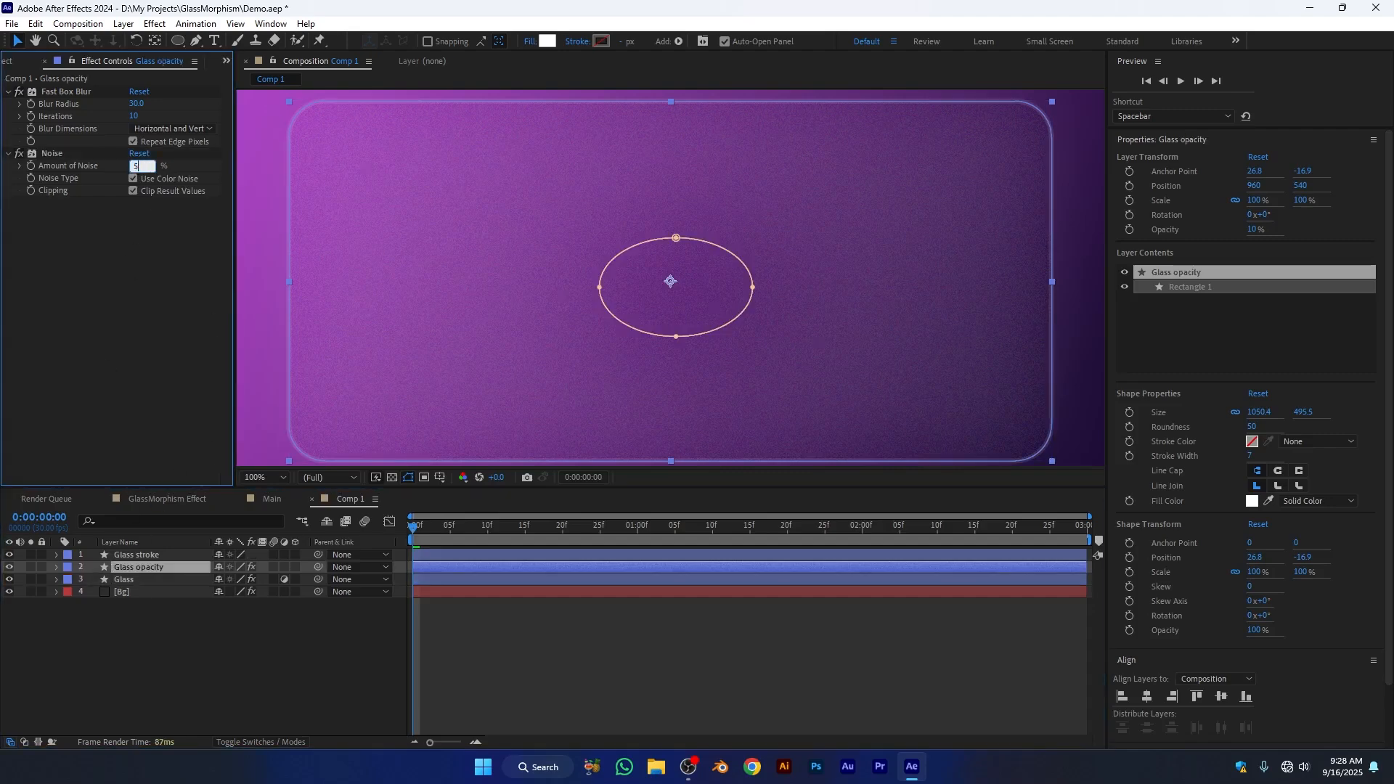
pyautogui.press('Return')
pyautogui.scroll(-2, 771, 341)
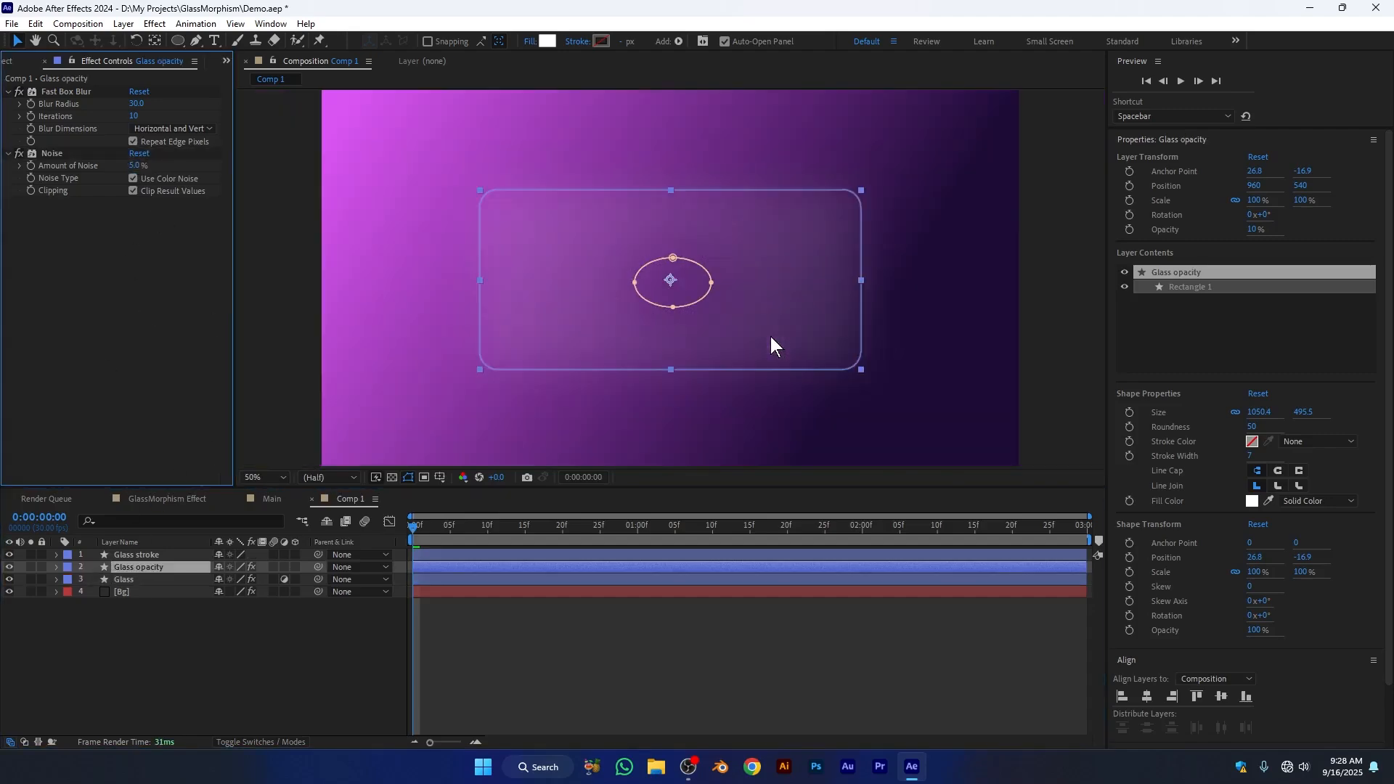
pyautogui.click(874, 408)
pyautogui.scroll(2, 765, 281)
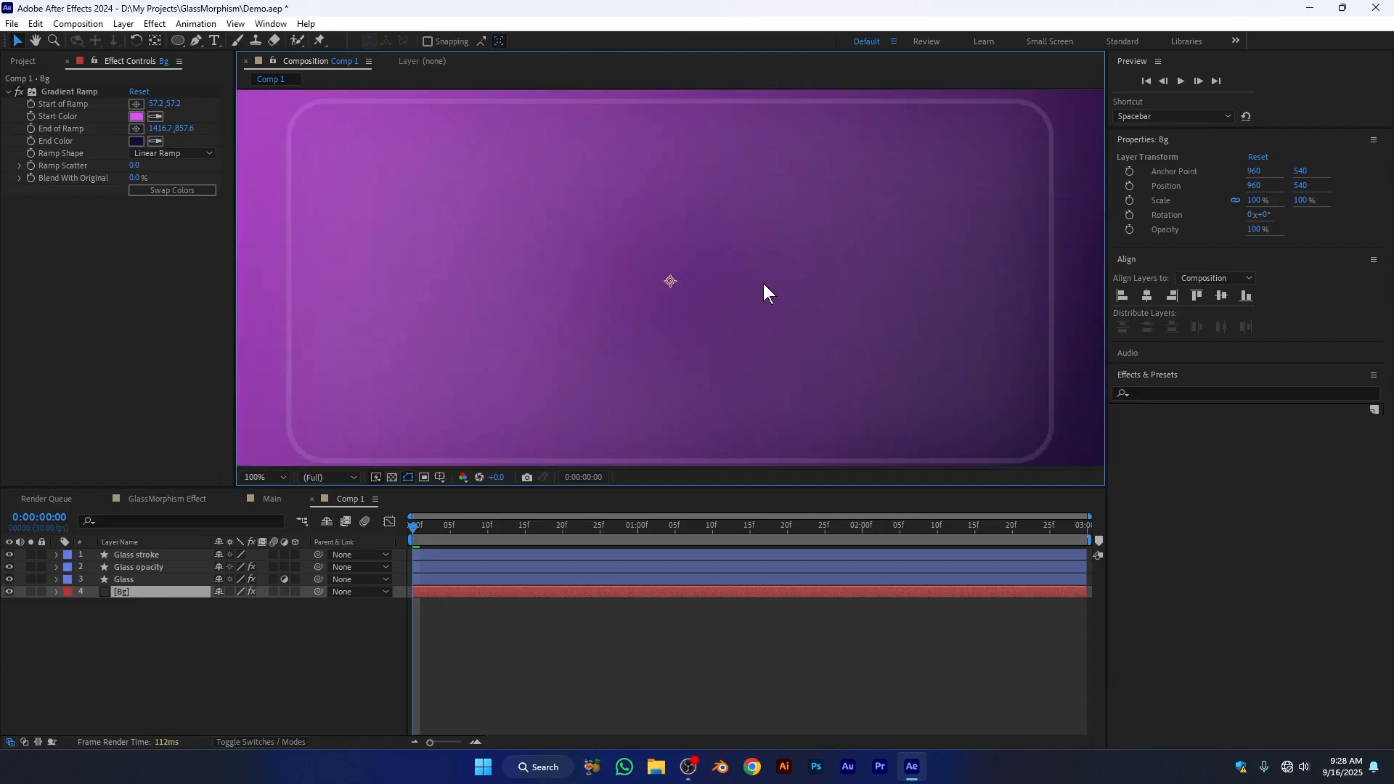
pyautogui.scroll(-2, 695, 295)
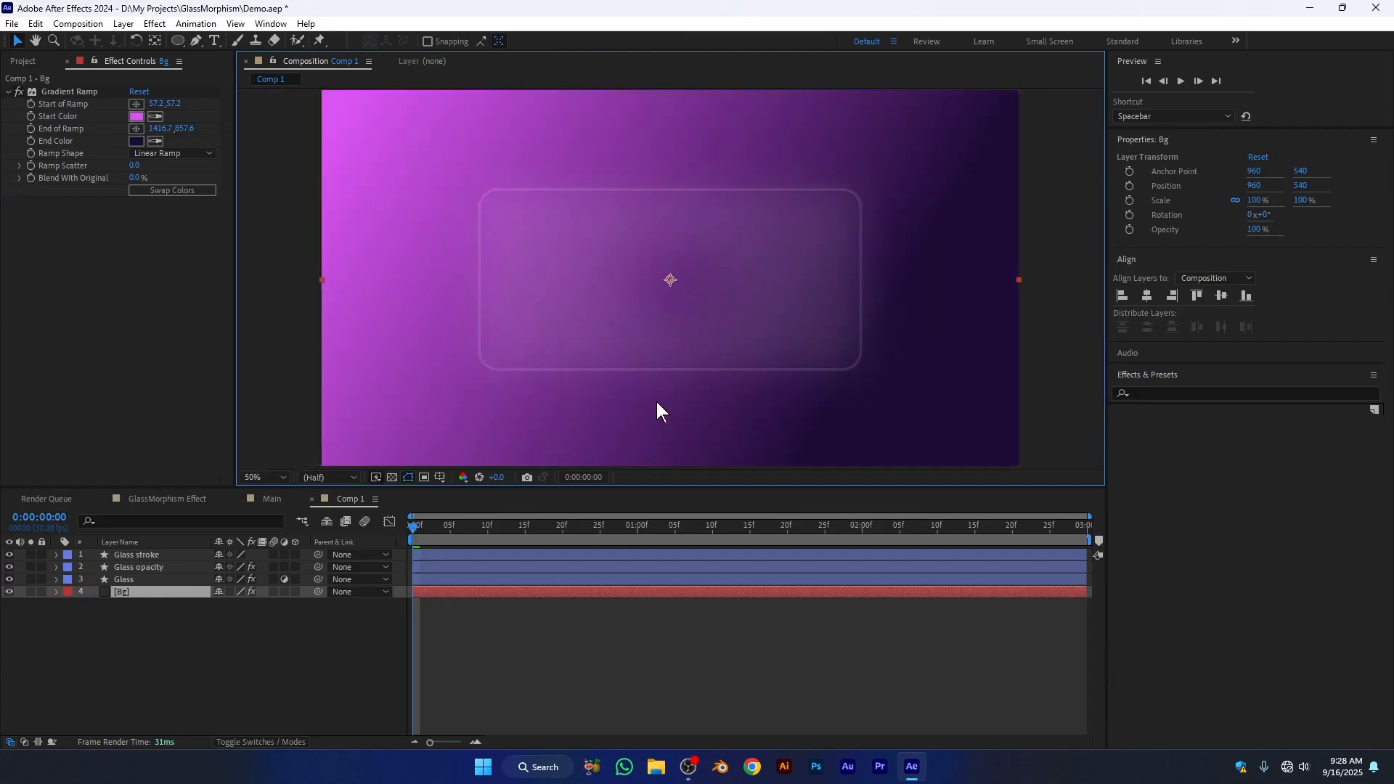
pyautogui.click(189, 651)
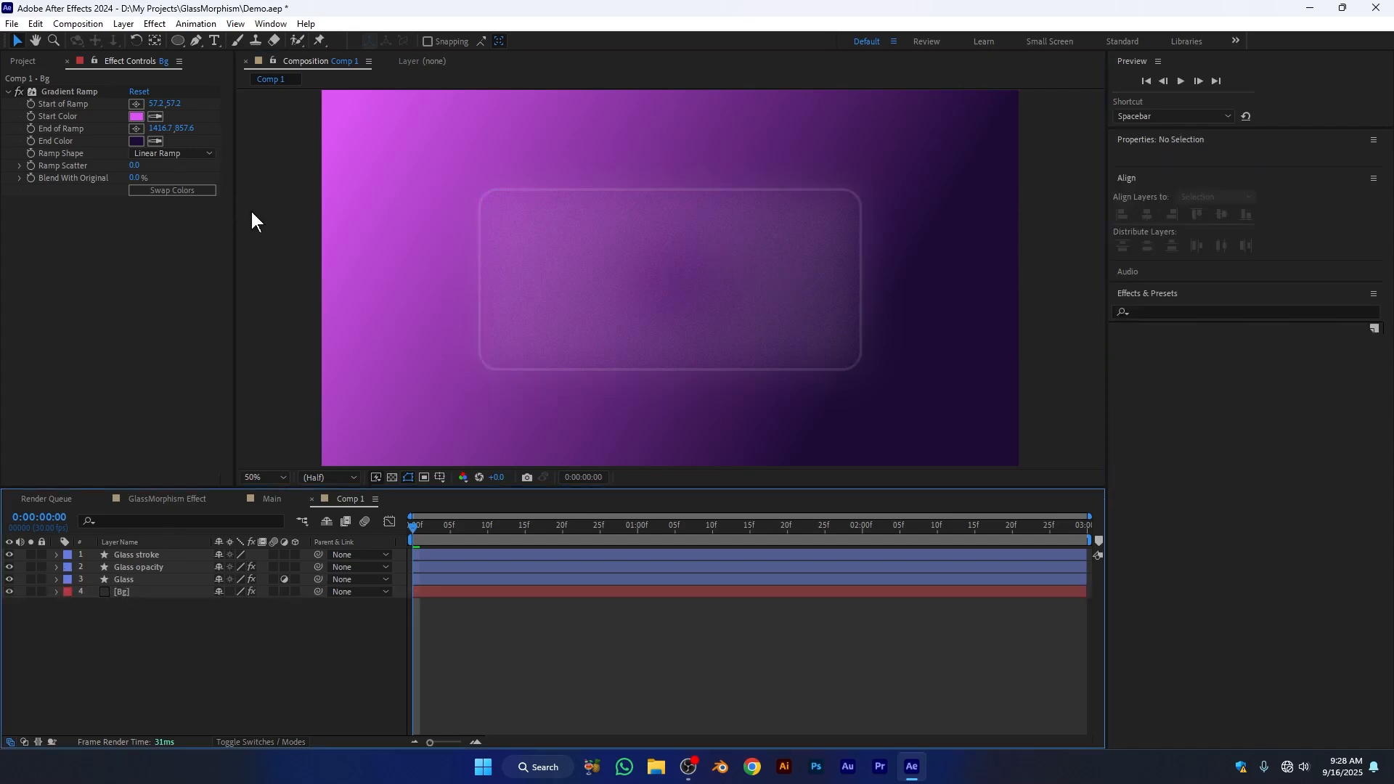
# Add a text layer on the card reading "Glassmorphism", "By" and "video Editings" on three lines.
pyautogui.click(215, 41)
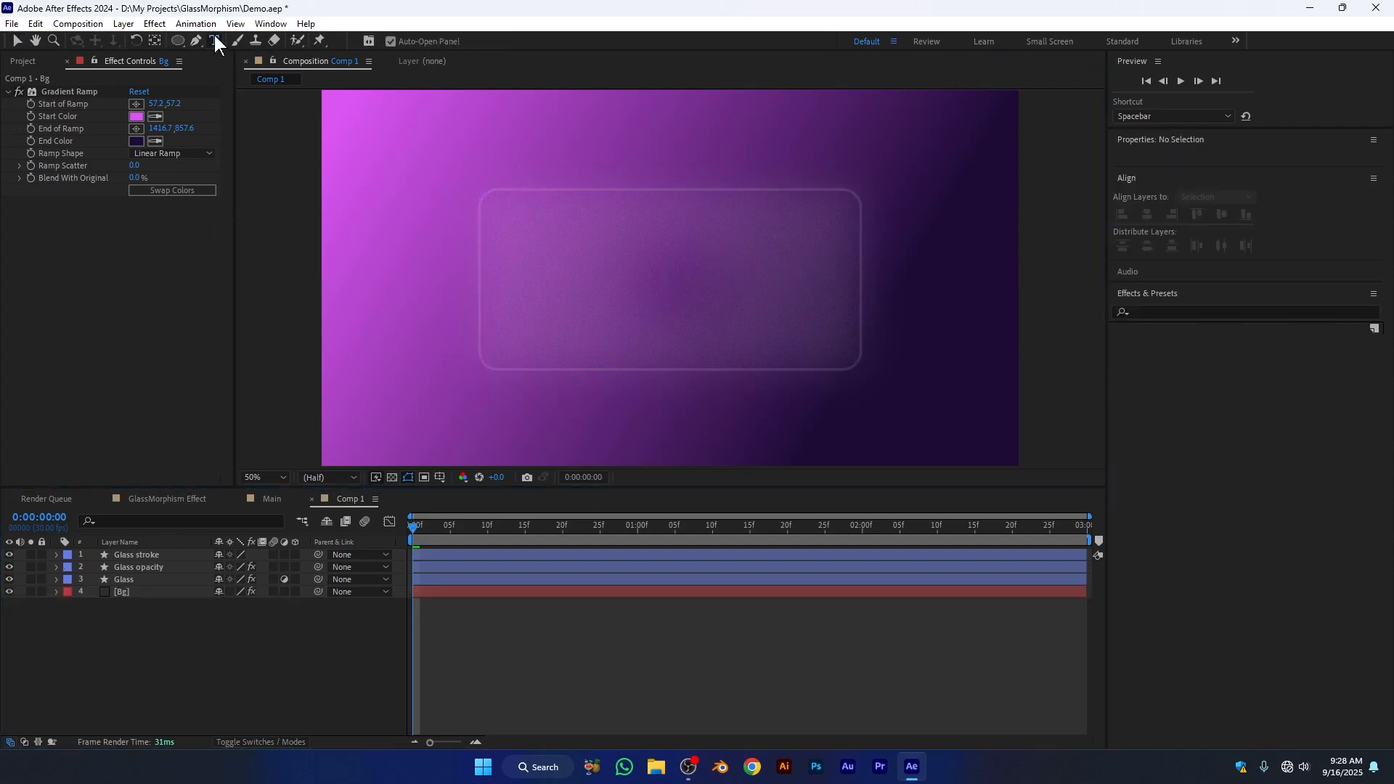
pyautogui.click(726, 228)
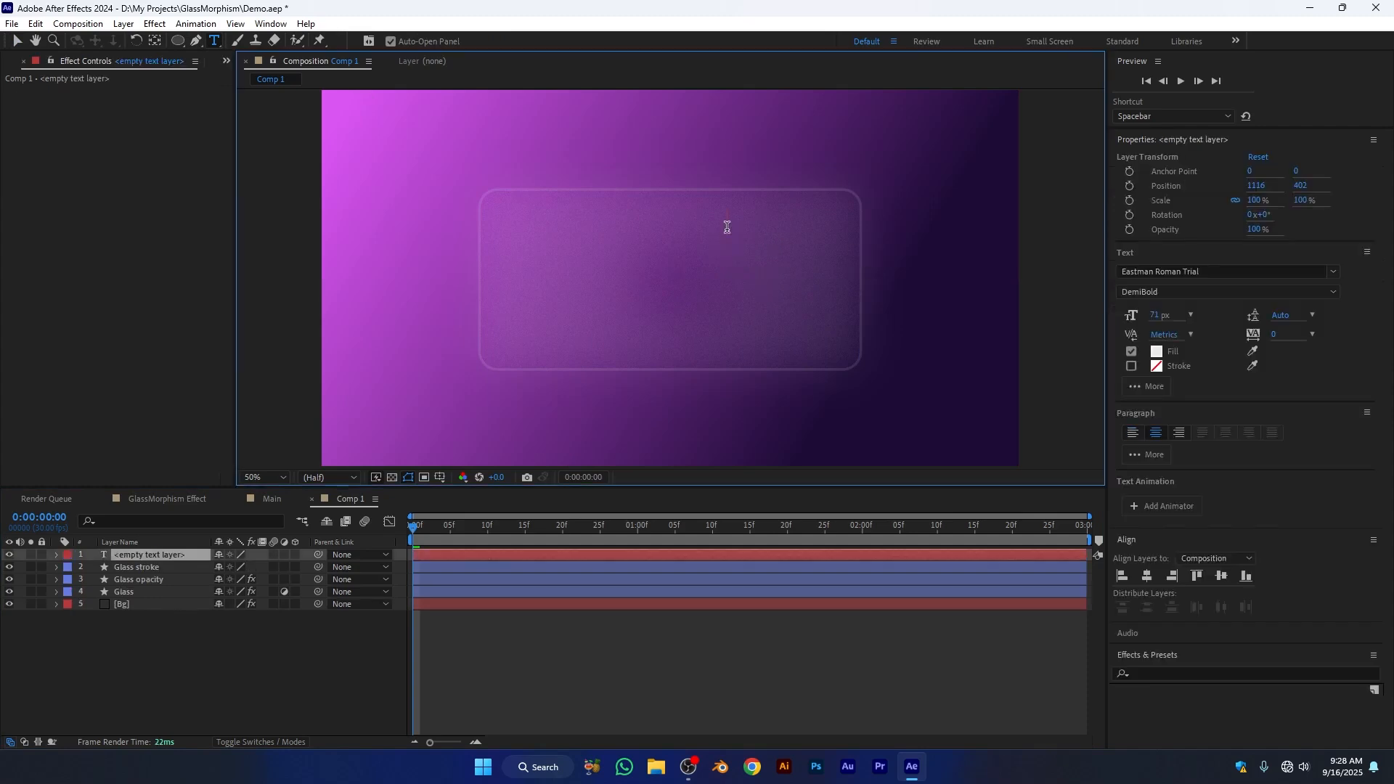
pyautogui.write('Glassmorphism')
pyautogui.press('Return')
pyautogui.write('By')
pyautogui.press('Return')
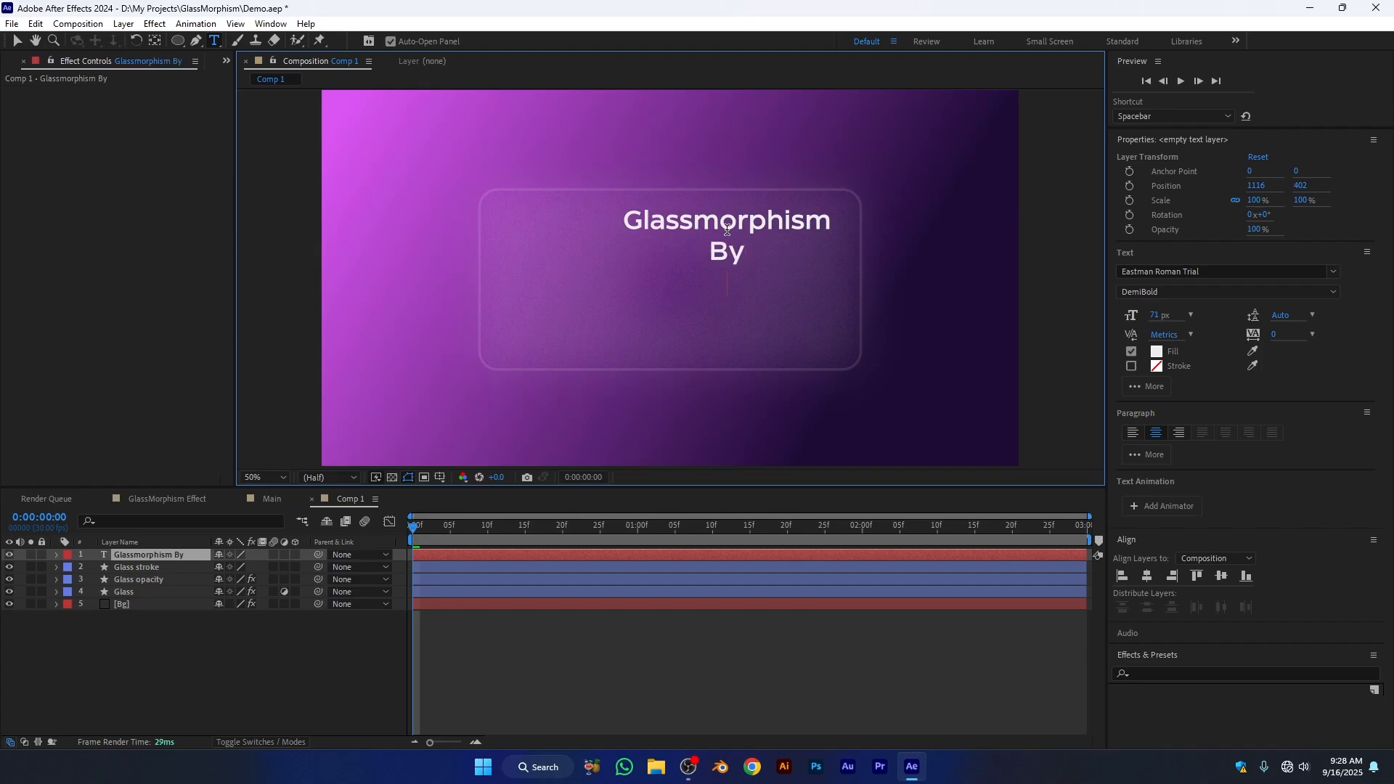
pyautogui.write('video Editings')
# Set the whole text's font size to 73 px and move it to the vertical middle of the card's right half.
pyautogui.hotkey('ctrl', 'a')
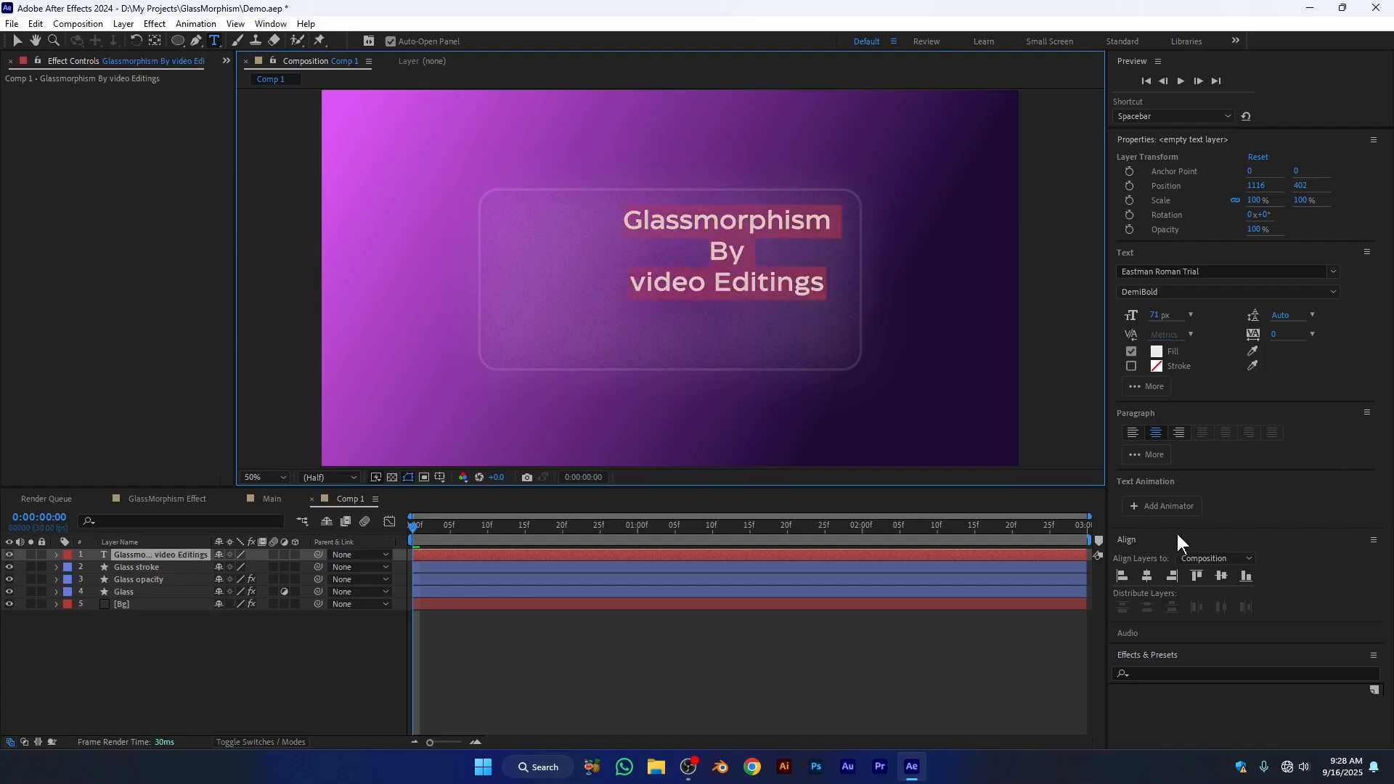
pyautogui.click(1153, 317)
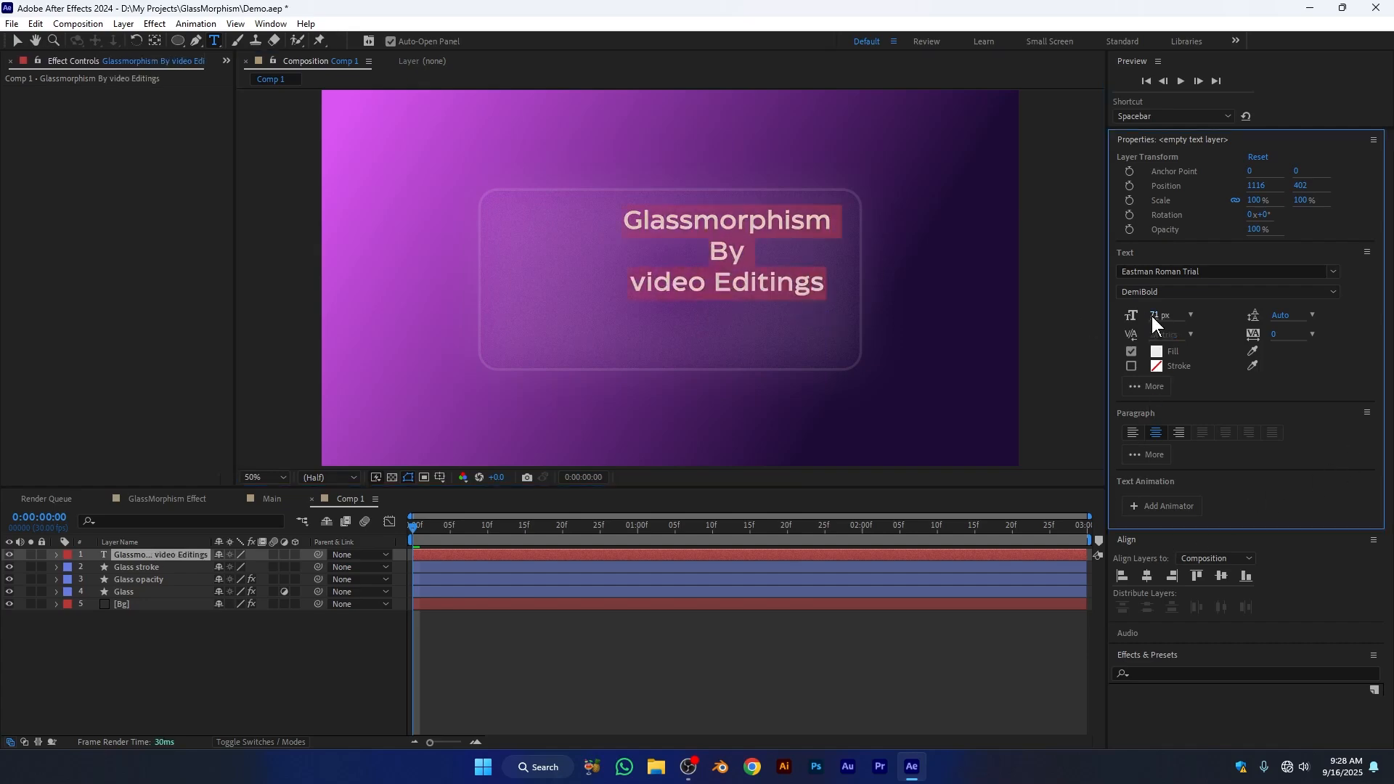
pyautogui.moveTo(1151, 316); pyautogui.dragTo(1155, 317)
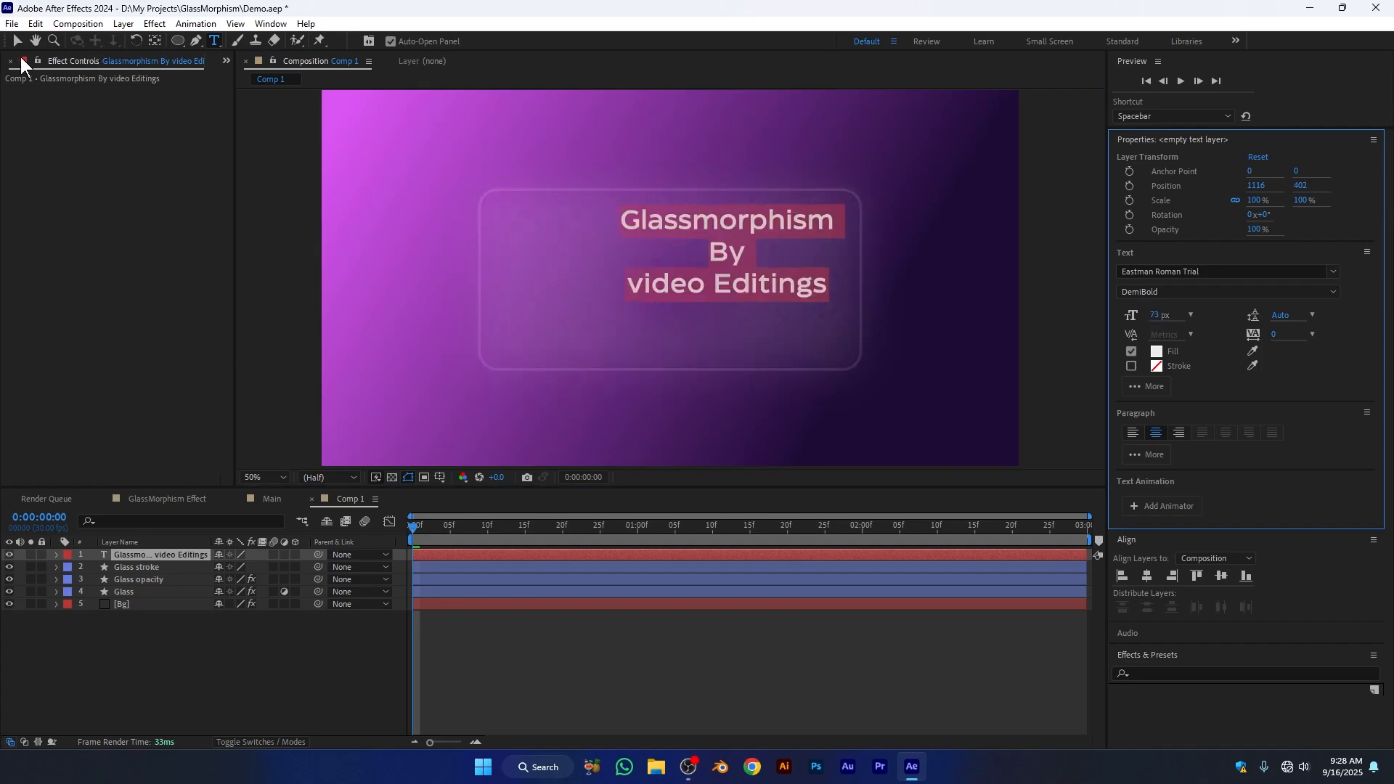
pyautogui.click(17, 45)
pyautogui.moveTo(733, 252); pyautogui.dragTo(745, 279)
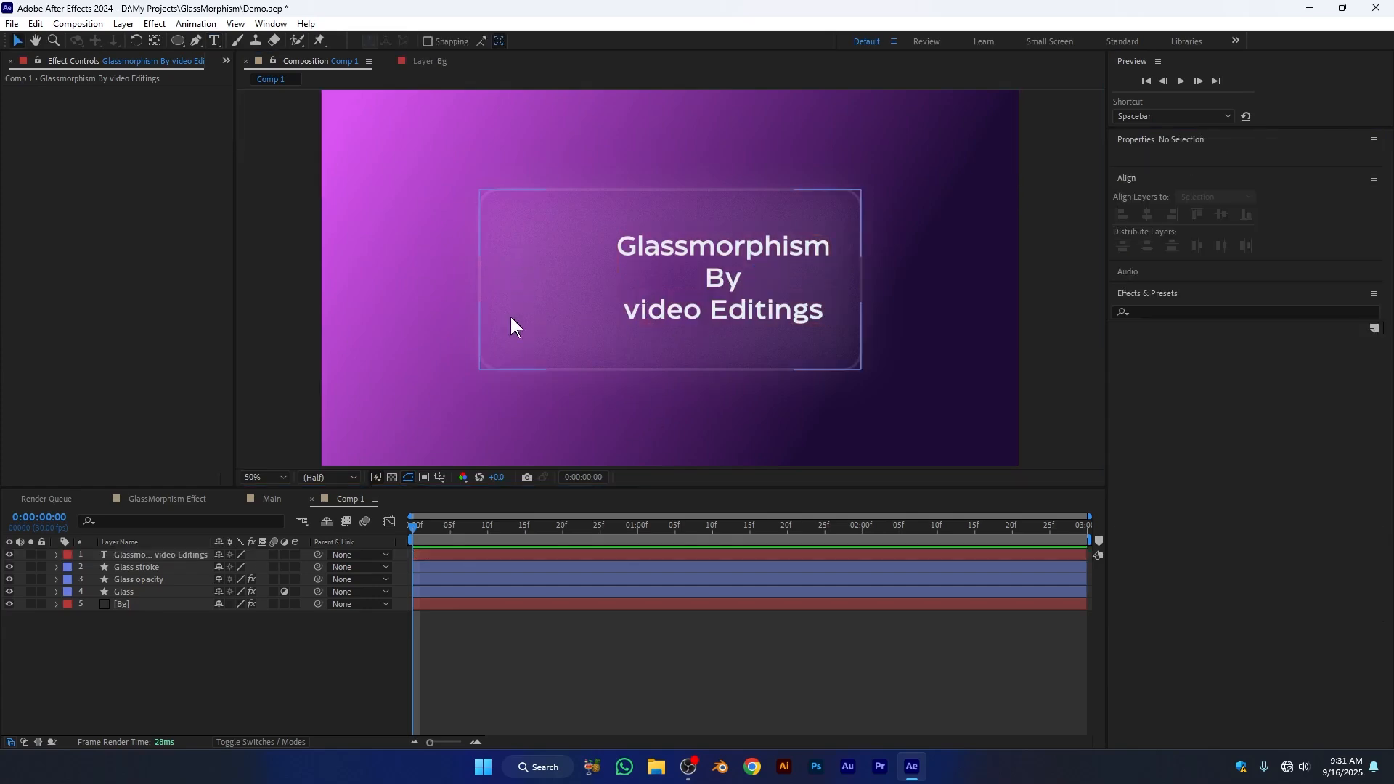
# Place the Video editings.png logo from the project files onto the left half of the card.
pyautogui.click(226, 61)
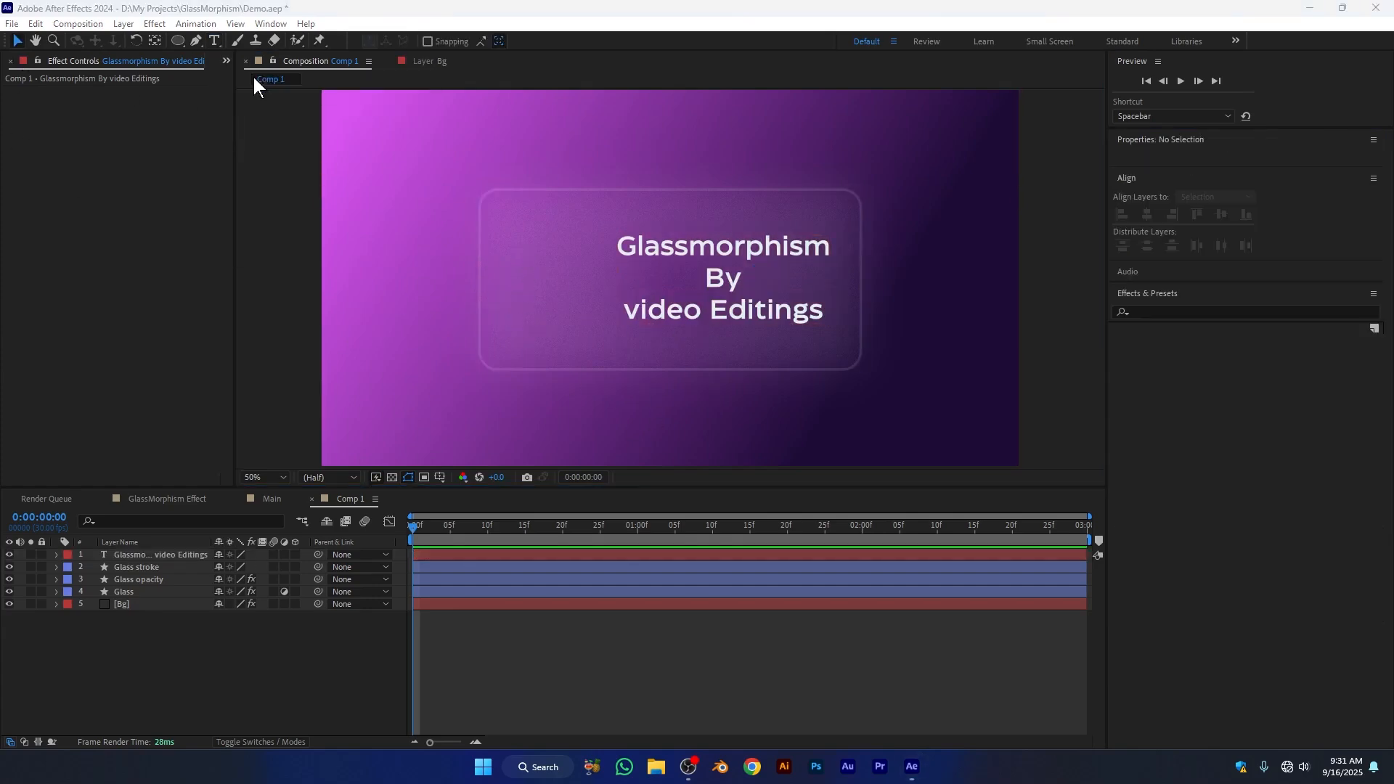
pyautogui.click(253, 75)
pyautogui.click(47, 306)
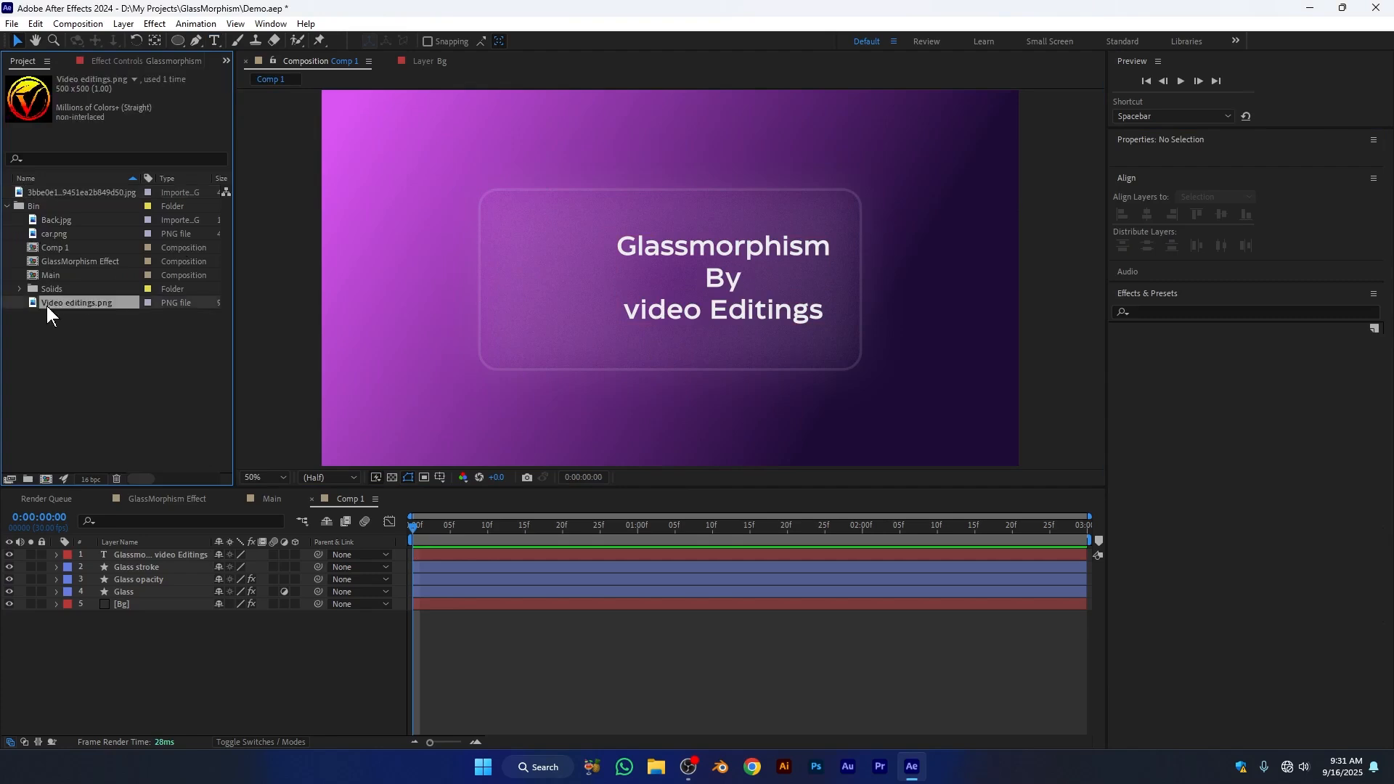
pyautogui.moveTo(47, 306); pyautogui.dragTo(559, 280)
# Scale the logo to 59%, position it beside the text inside the card, and deselect and collapse its layer.
pyautogui.press('s')
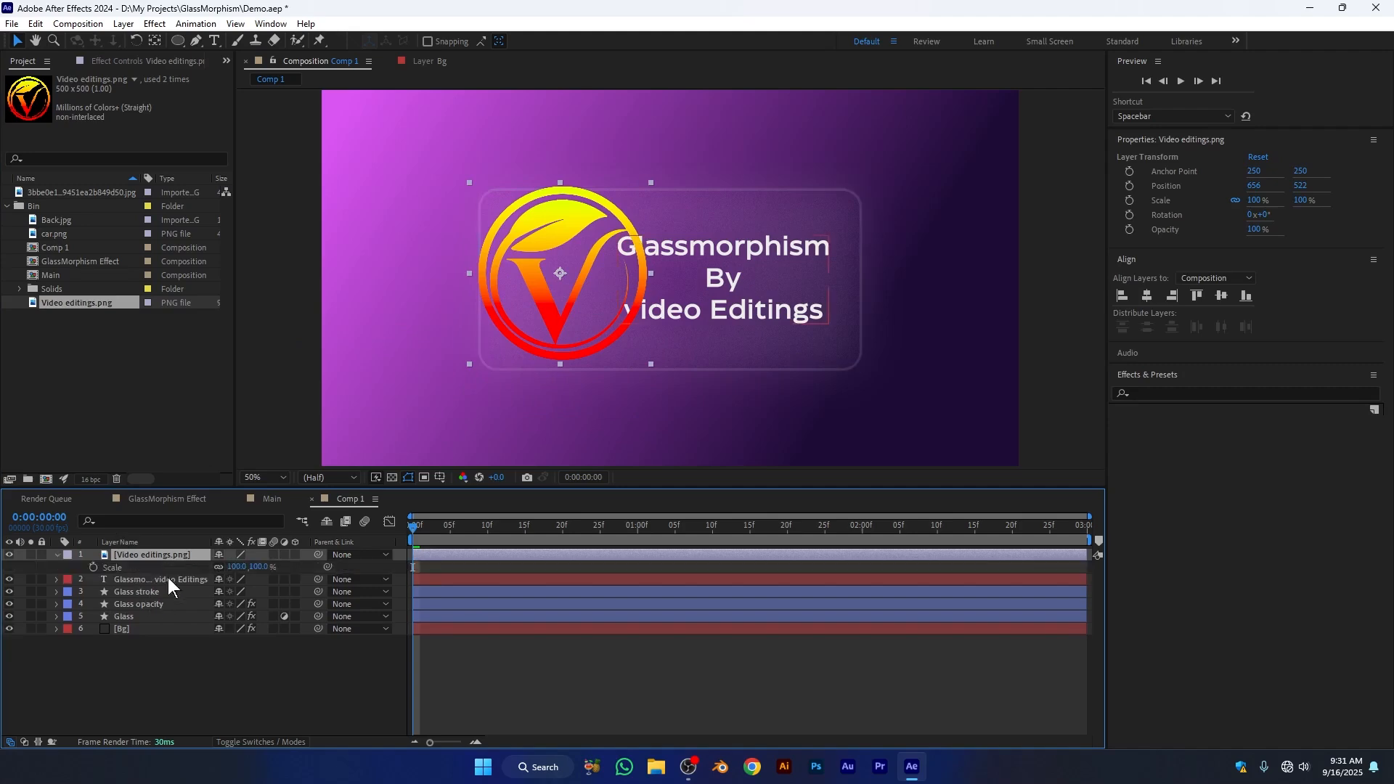
pyautogui.moveTo(234, 567); pyautogui.dragTo(204, 567)
pyautogui.click(553, 266)
pyautogui.moveTo(553, 265); pyautogui.dragTo(544, 274)
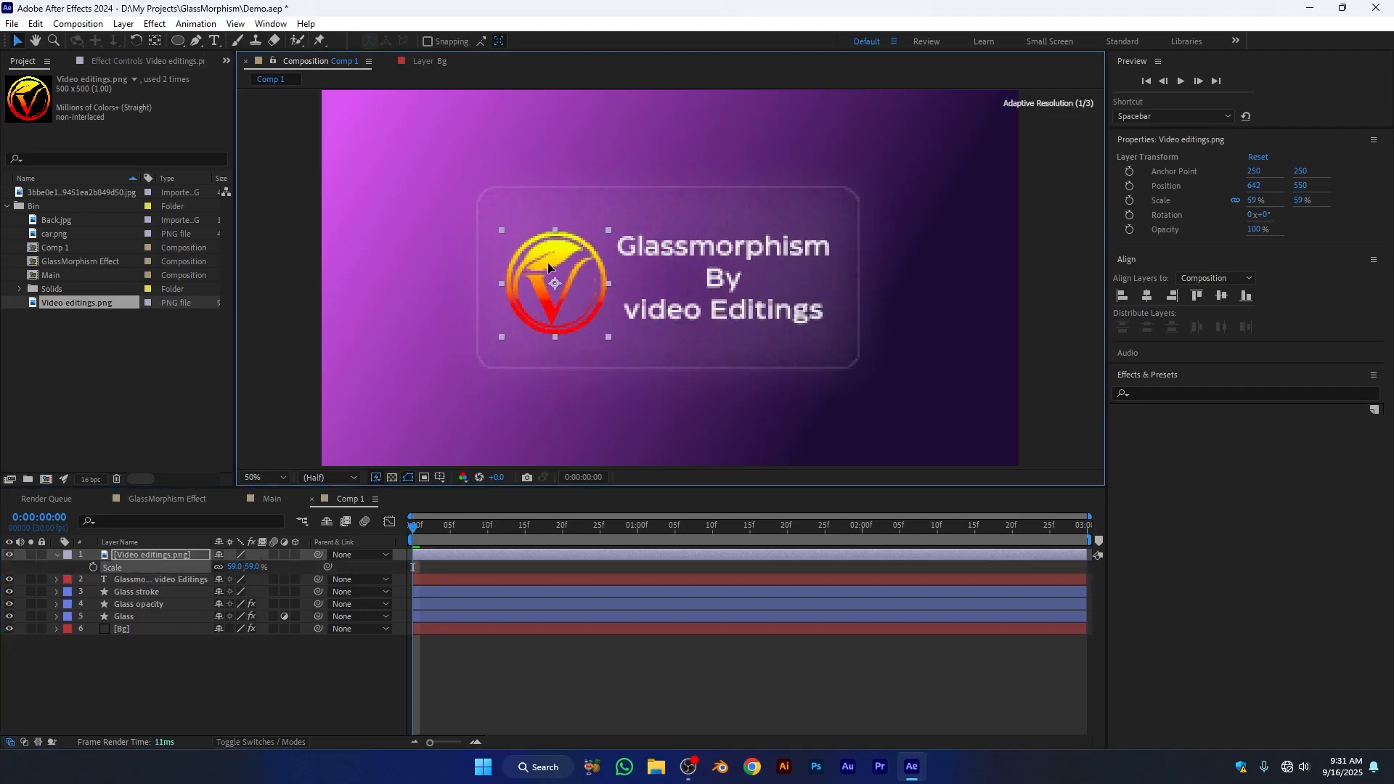
pyautogui.hotkey('ctrl', 'shift', 'a')
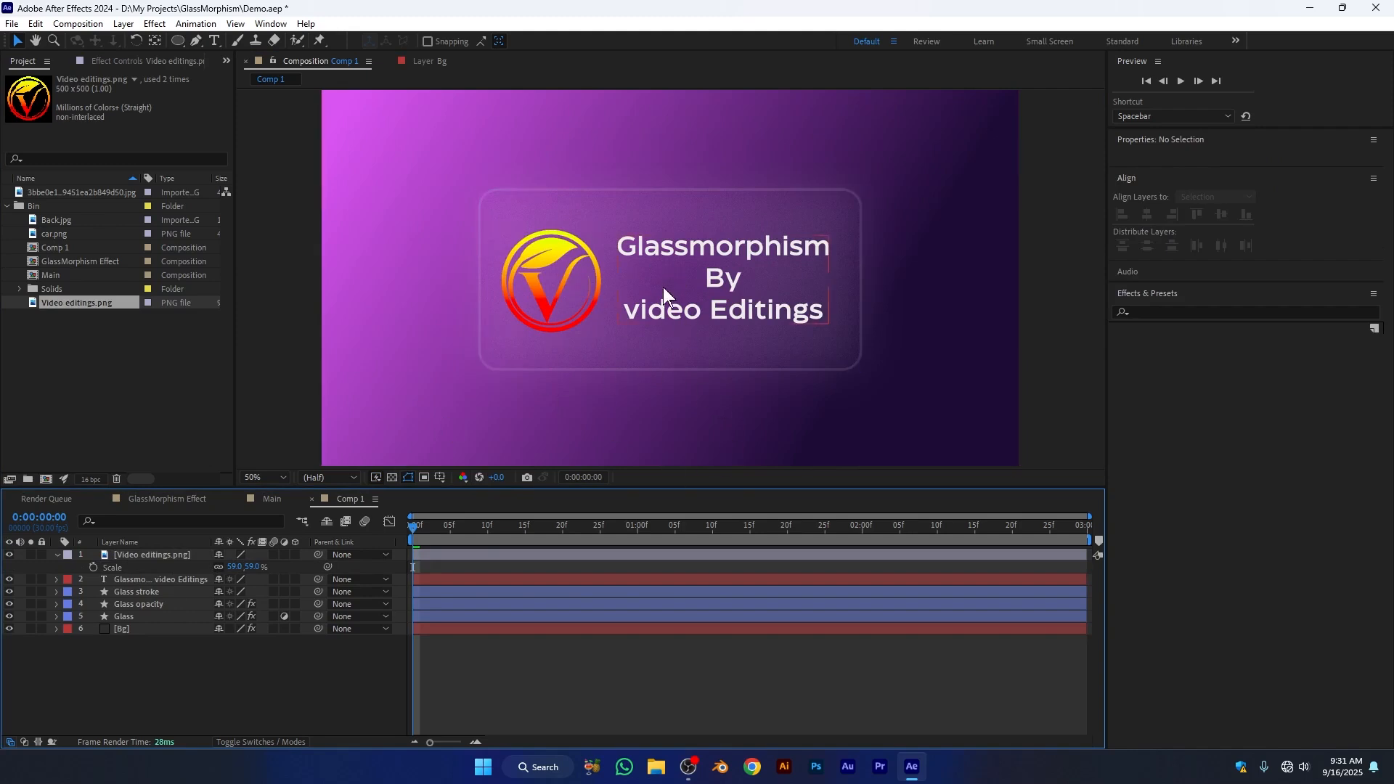
pyautogui.click(56, 555)
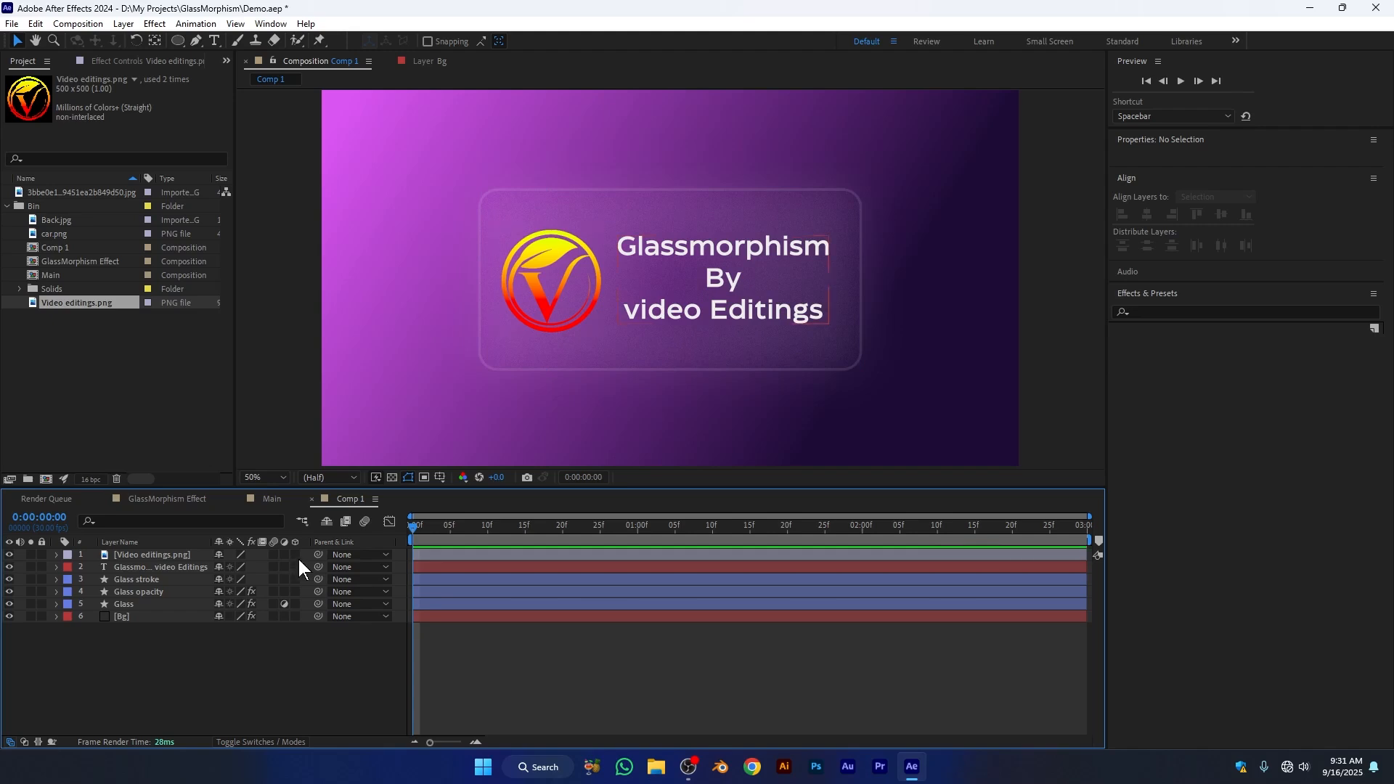
# Make the logo, text, Glass stroke, Glass opacity and Glass layers 3D, leaving the Bg layer 2D.
pyautogui.moveTo(296, 556); pyautogui.dragTo(300, 610)
pyautogui.click(295, 616)
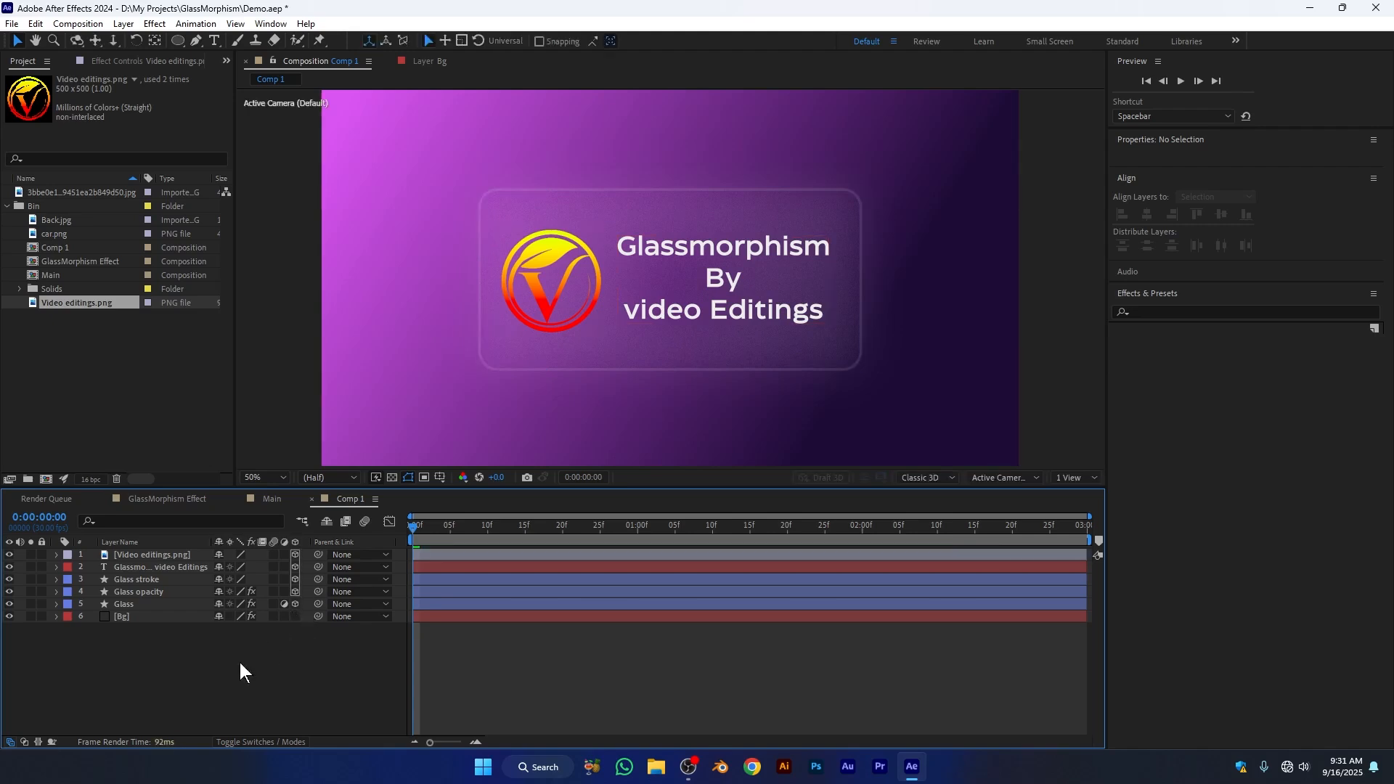
pyautogui.click(161, 616)
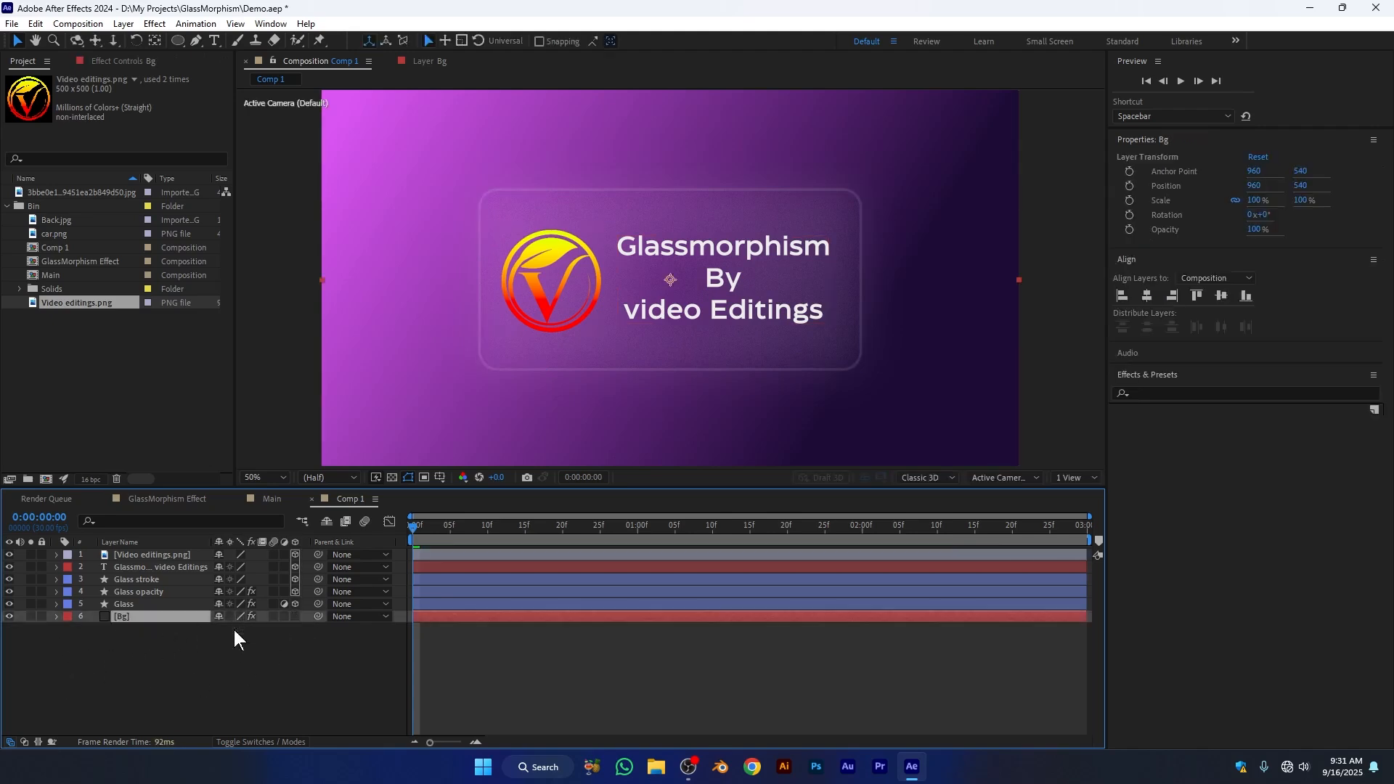
# Create a null object and parent the logo, text and three glass layers to it.
pyautogui.rightClick(215, 647)
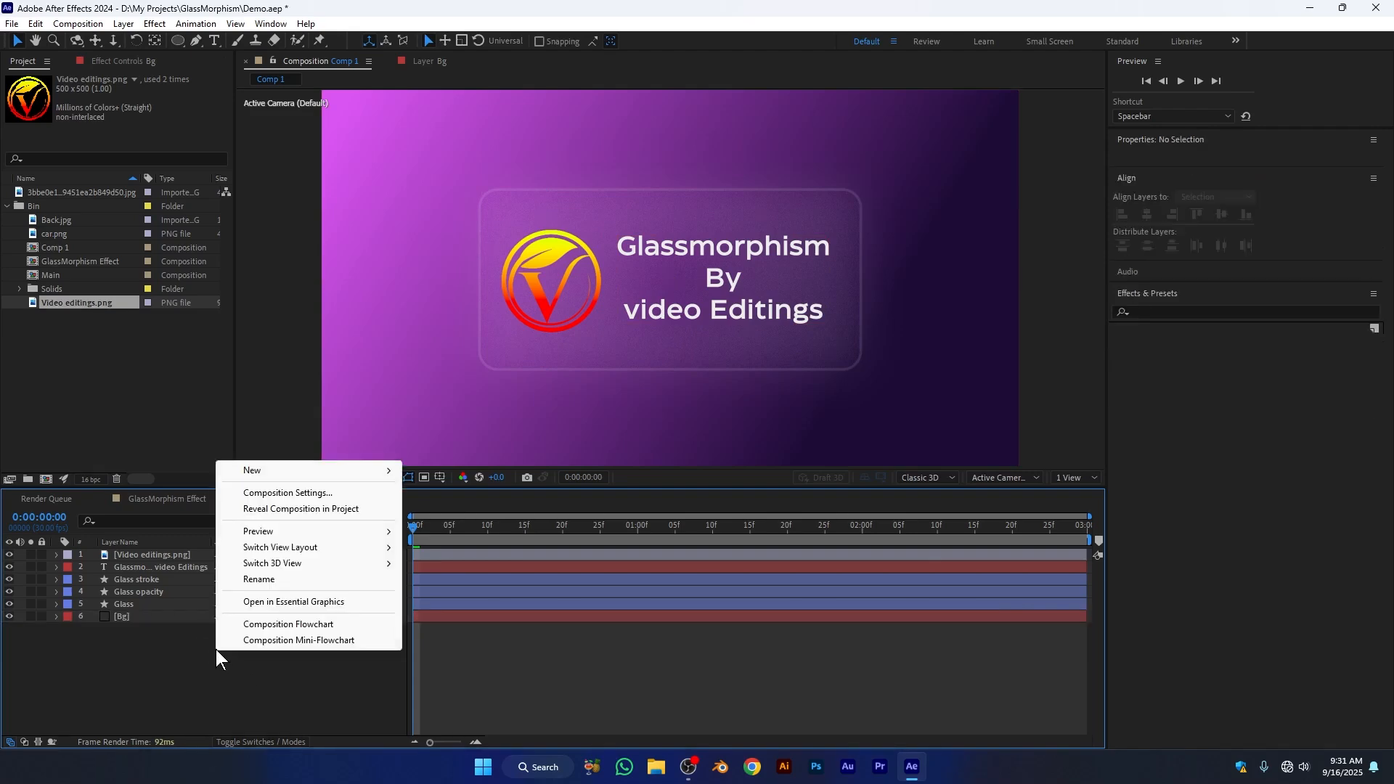
pyautogui.moveTo(382, 473)
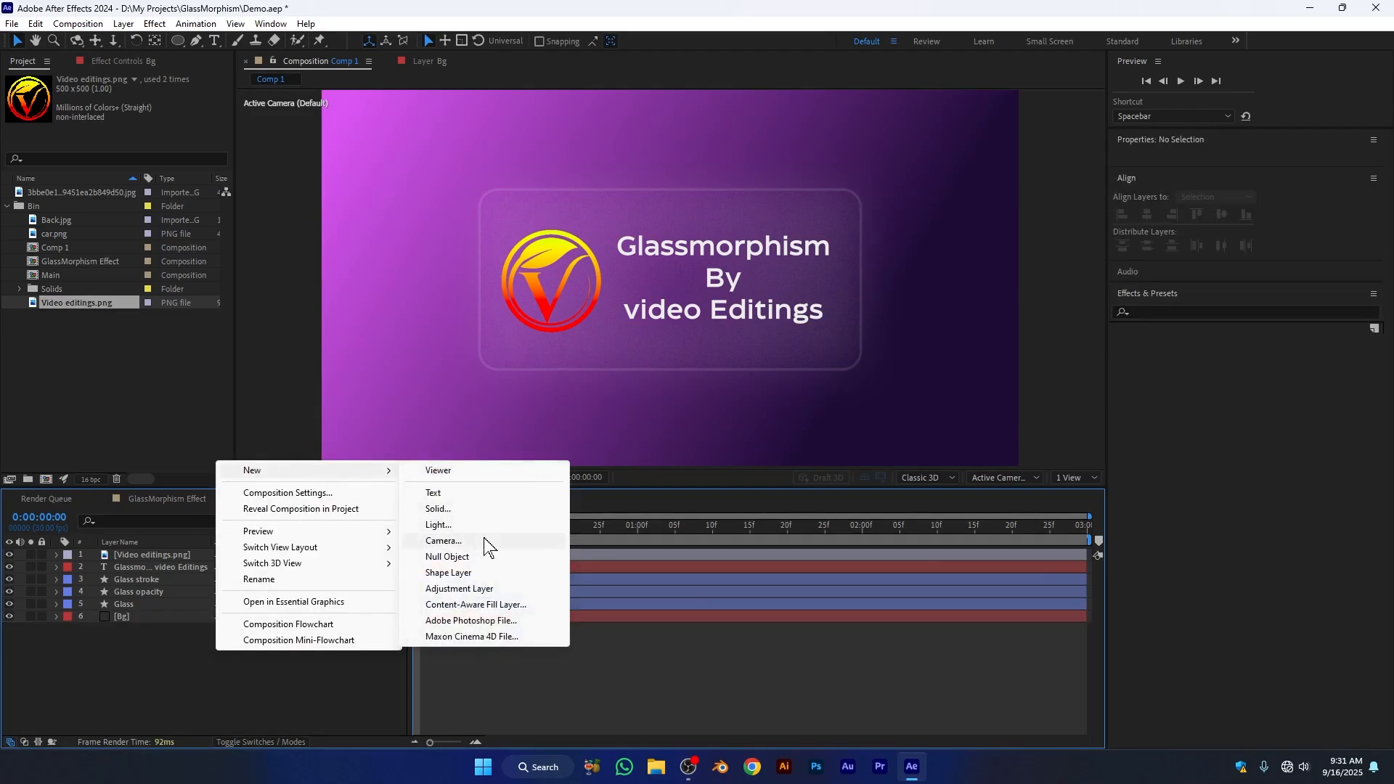
pyautogui.click(472, 558)
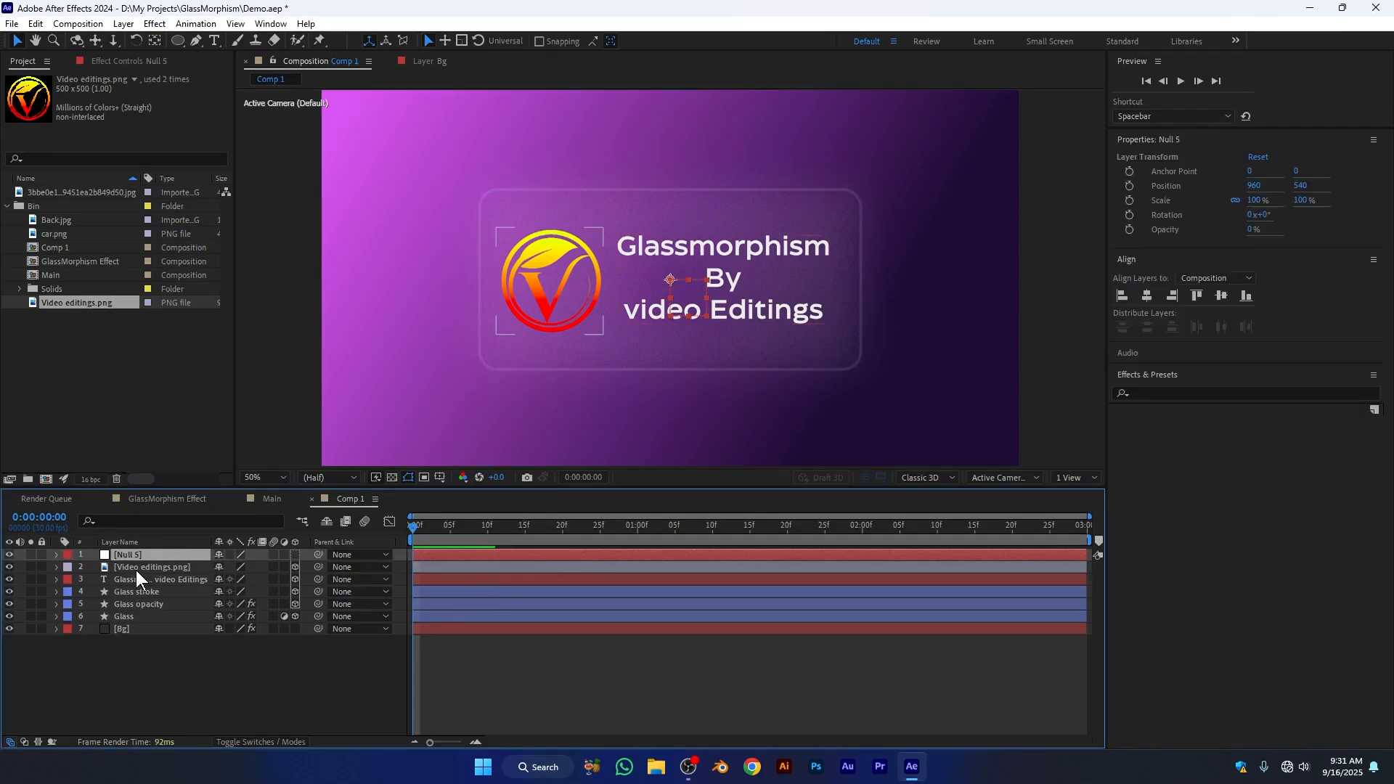
pyautogui.click(137, 567)
pyautogui.keyDown('shift'); pyautogui.click(141, 615); pyautogui.keyUp('shift')
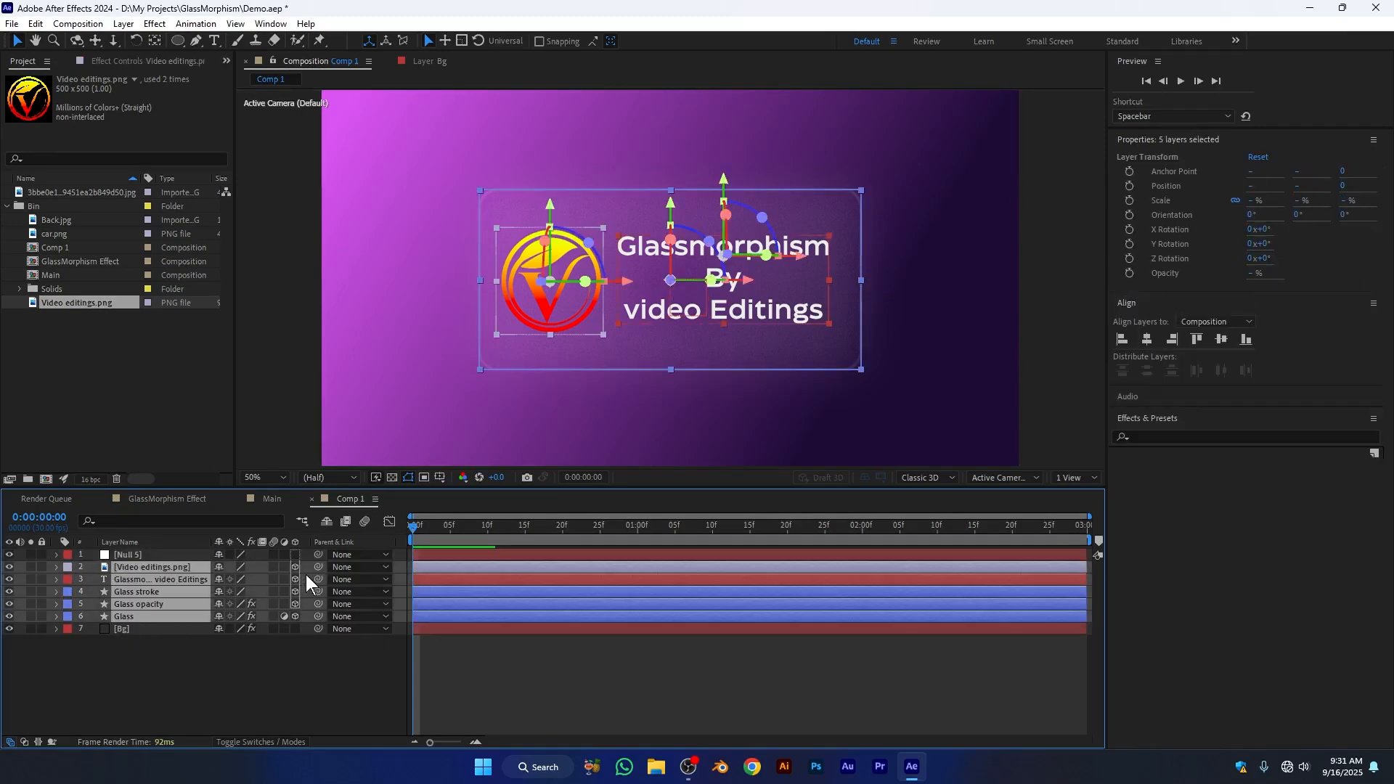
pyautogui.moveTo(315, 567); pyautogui.dragTo(125, 556)
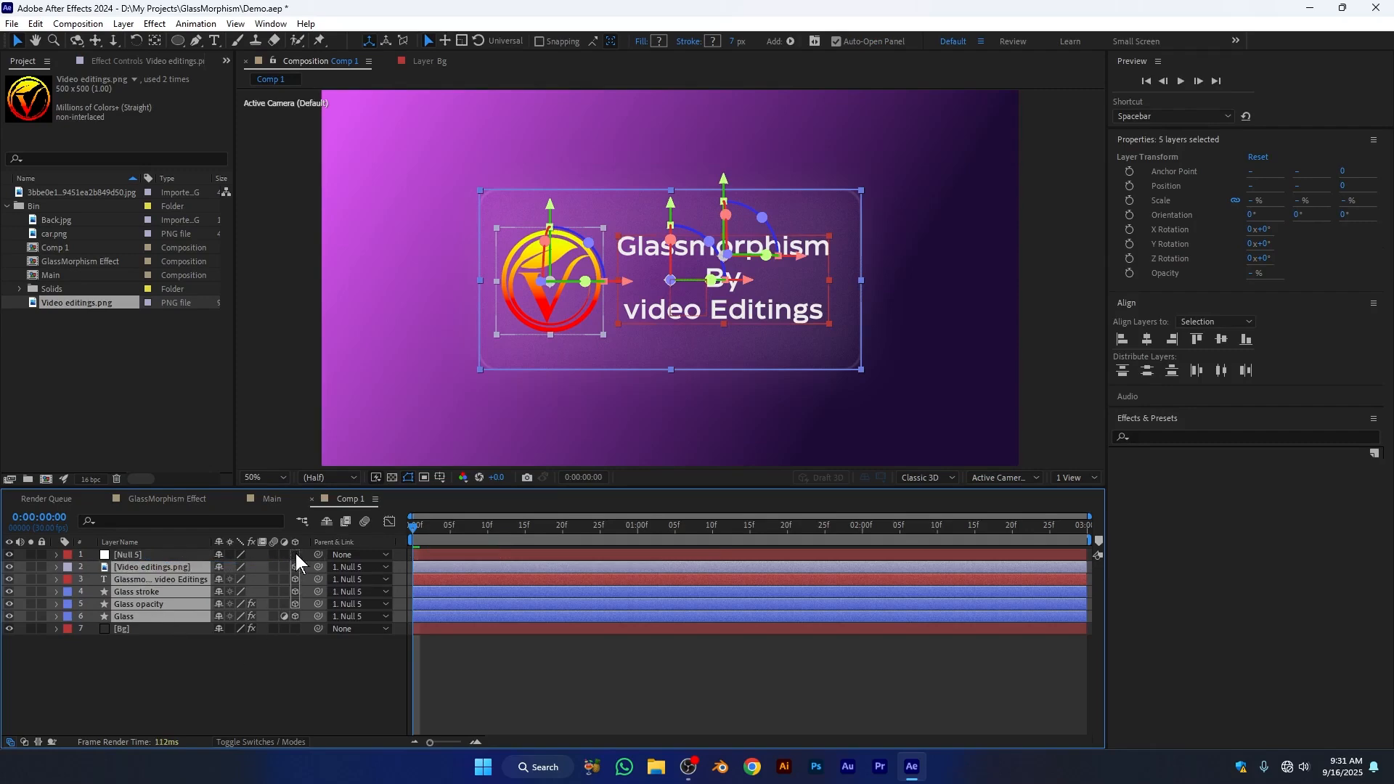
# Make the null a 3D layer and reveal its Scale and Rotation properties in the timeline.
pyautogui.click(158, 555)
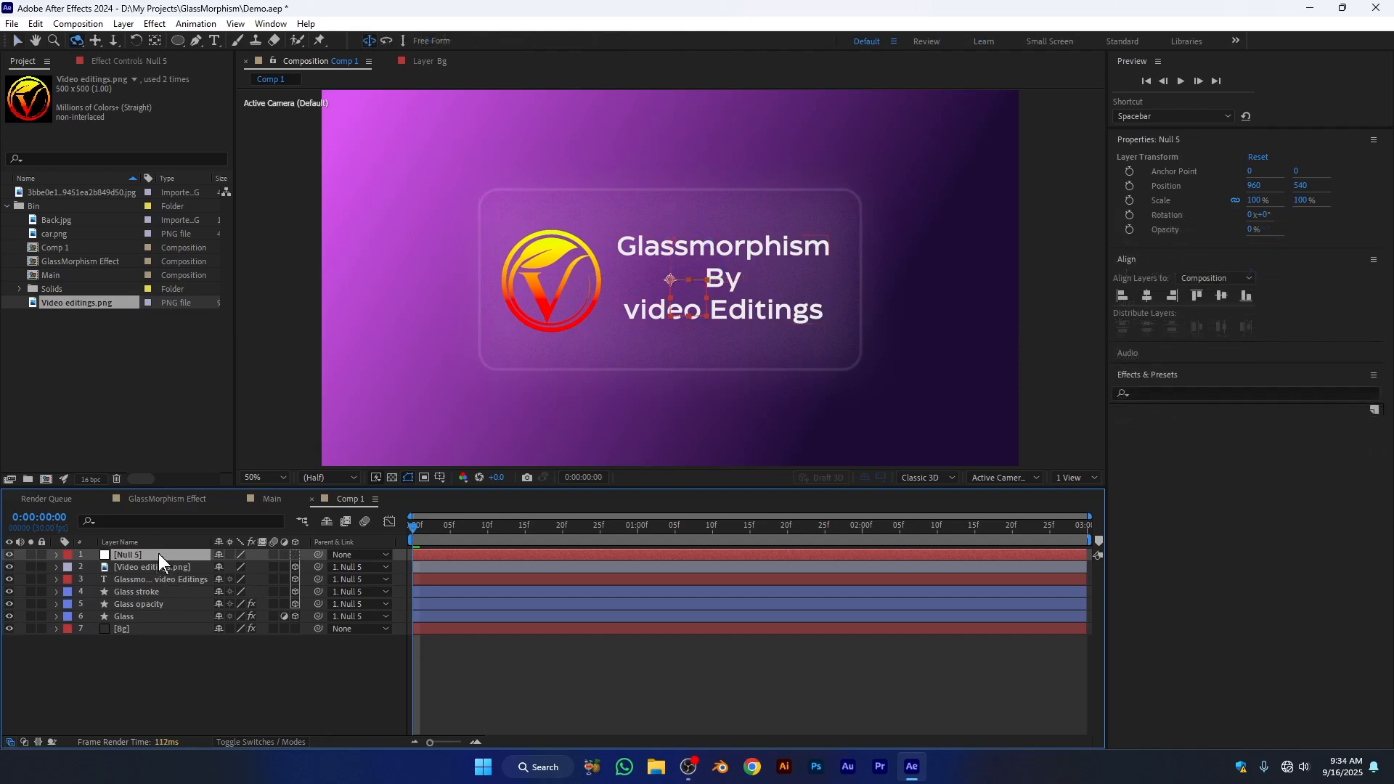
pyautogui.press('s')
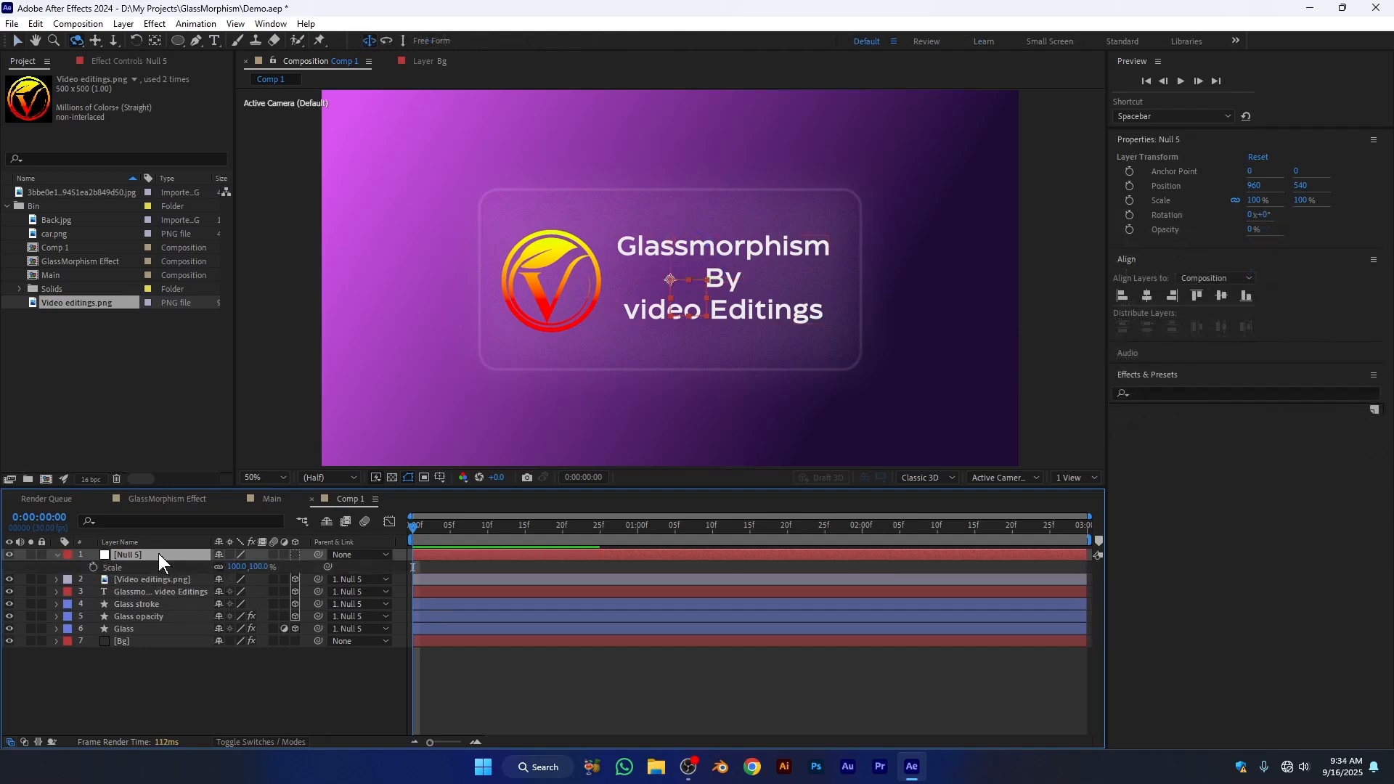
pyautogui.hotkey('shift', 'r')
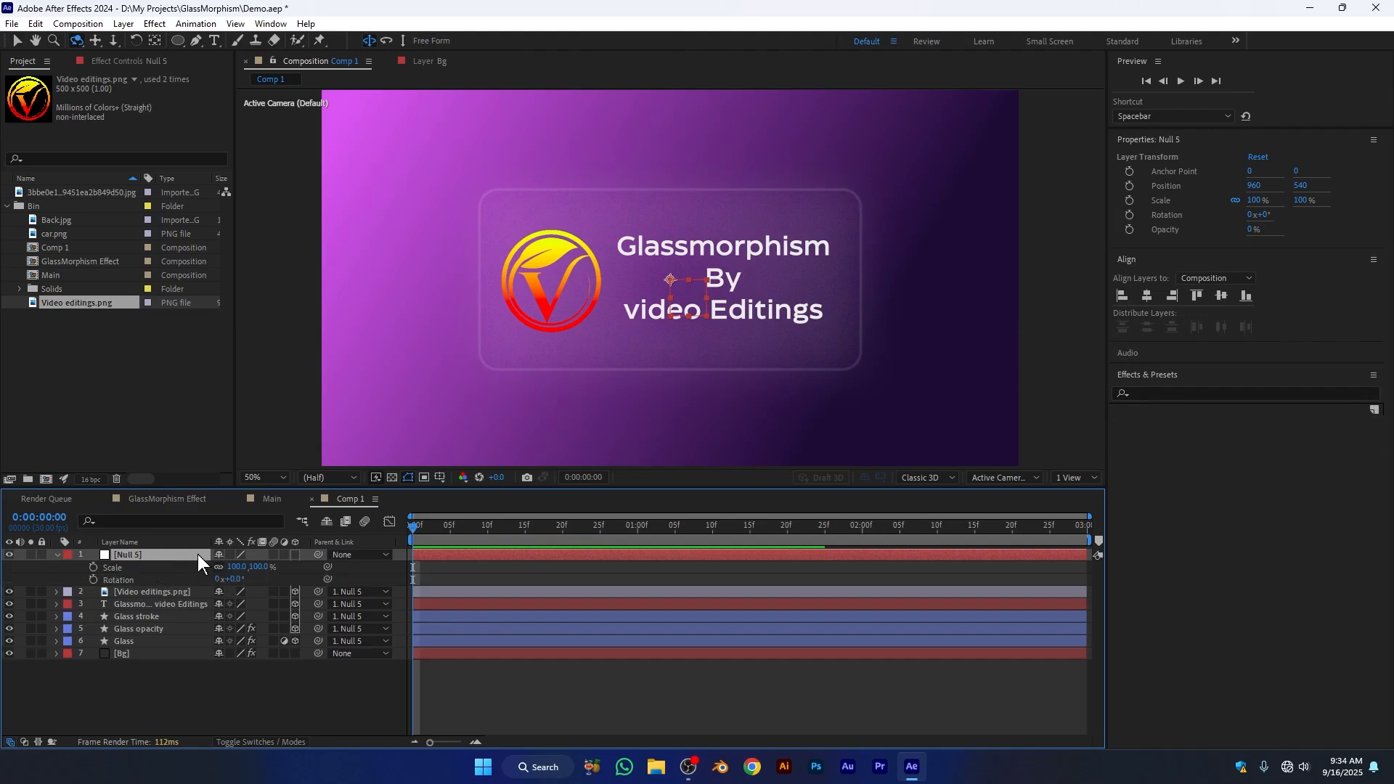
pyautogui.click(295, 555)
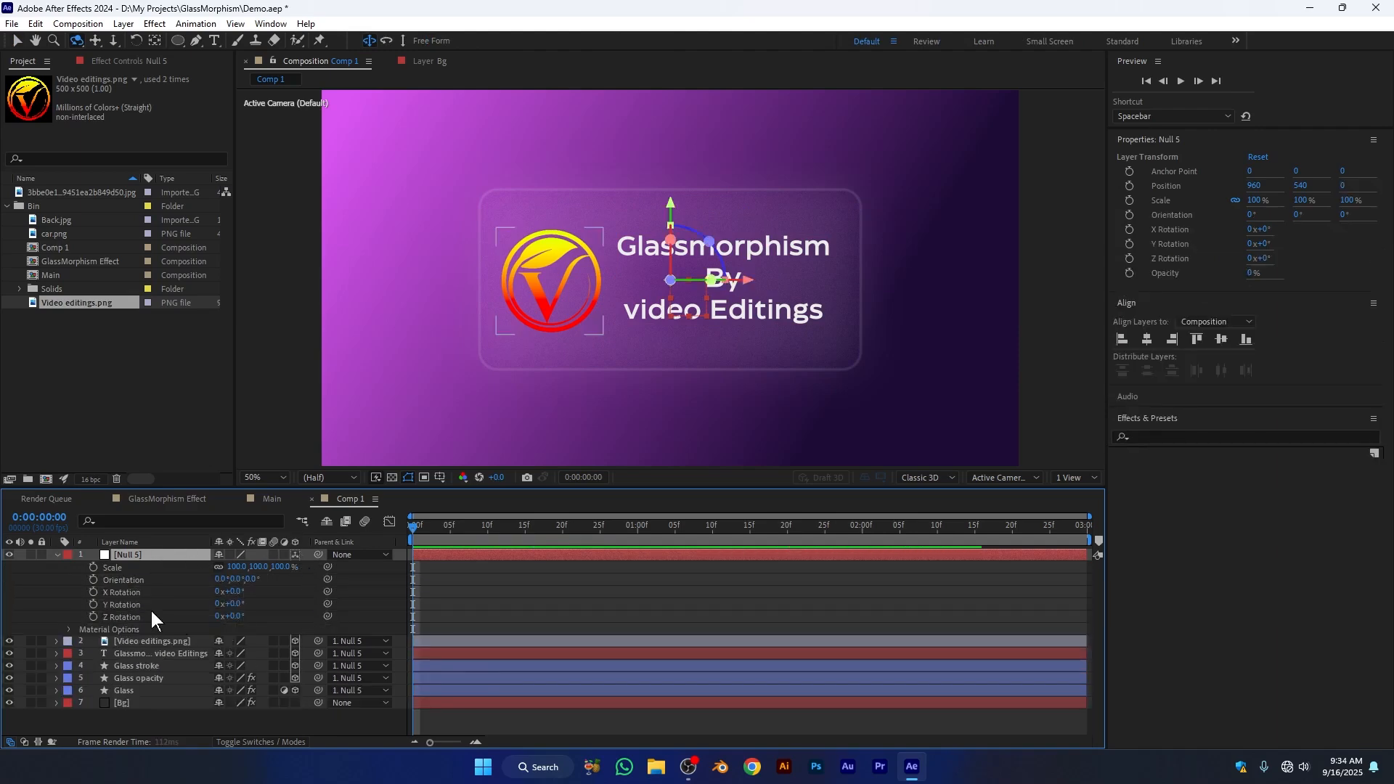
# Keyframe the null's Scale and Z Rotation and shift both keyframes to about 1 second 6 frames.
pyautogui.click(94, 567)
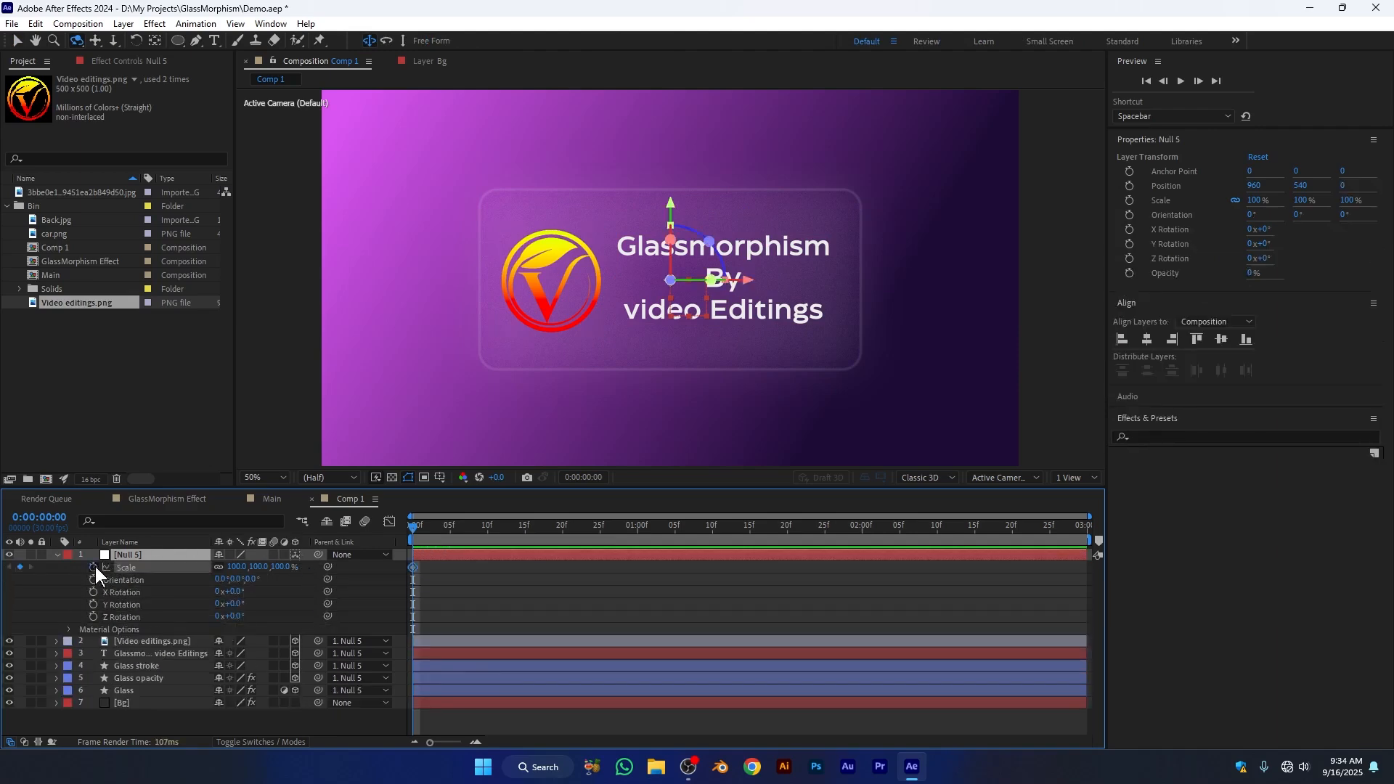
pyautogui.click(94, 617)
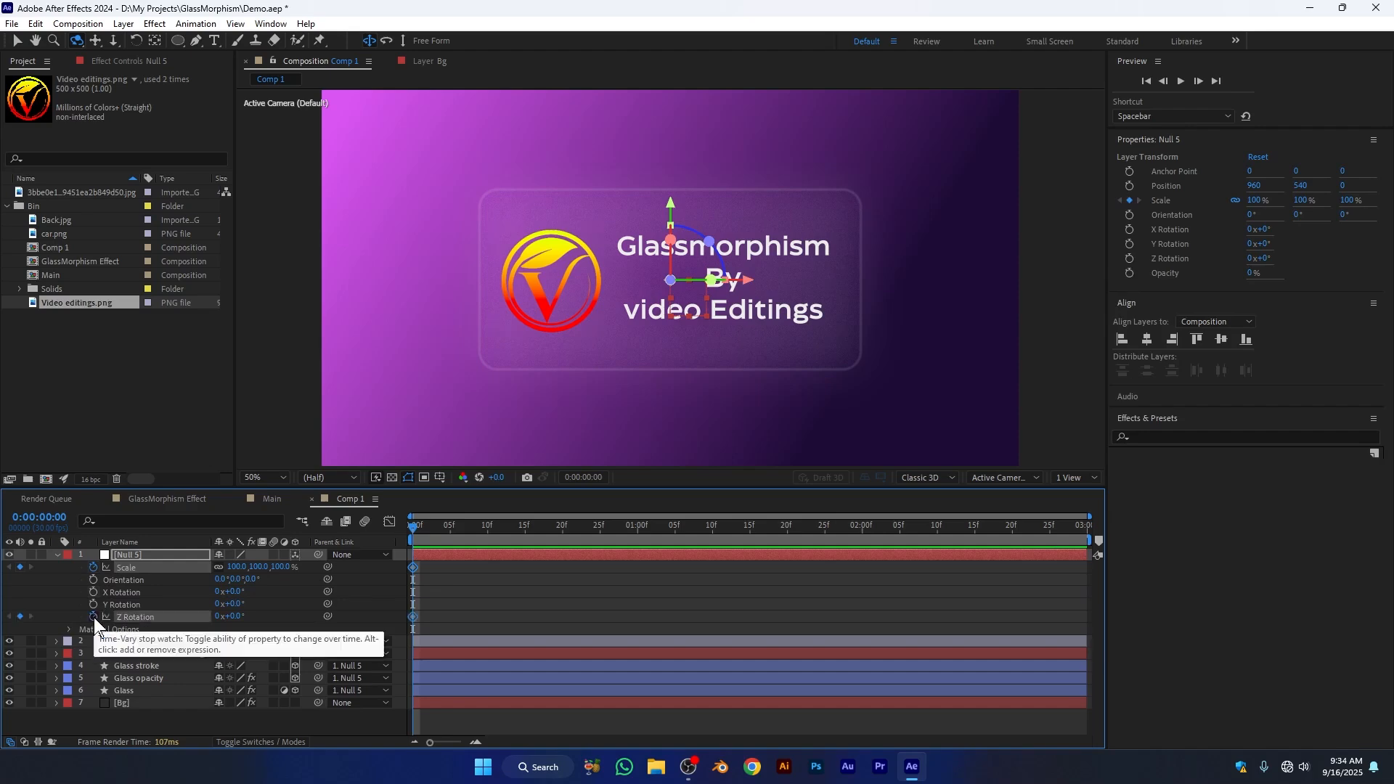
pyautogui.moveTo(425, 567); pyautogui.dragTo(686, 604)
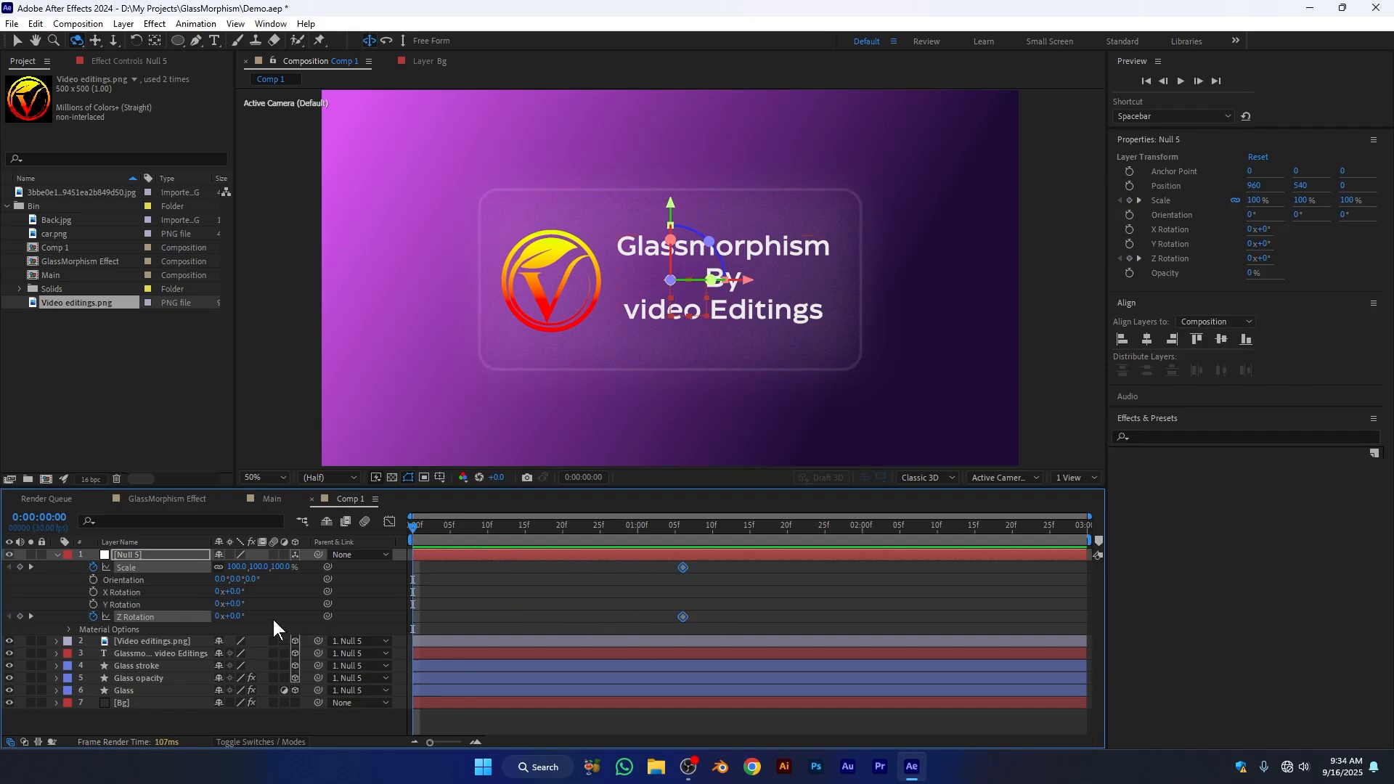
# At the first frame, set the null's Z Rotation to 13° and Scale to 86%, and apply Easy Ease to all four keyframes.
pyautogui.moveTo(240, 617); pyautogui.dragTo(248, 616)
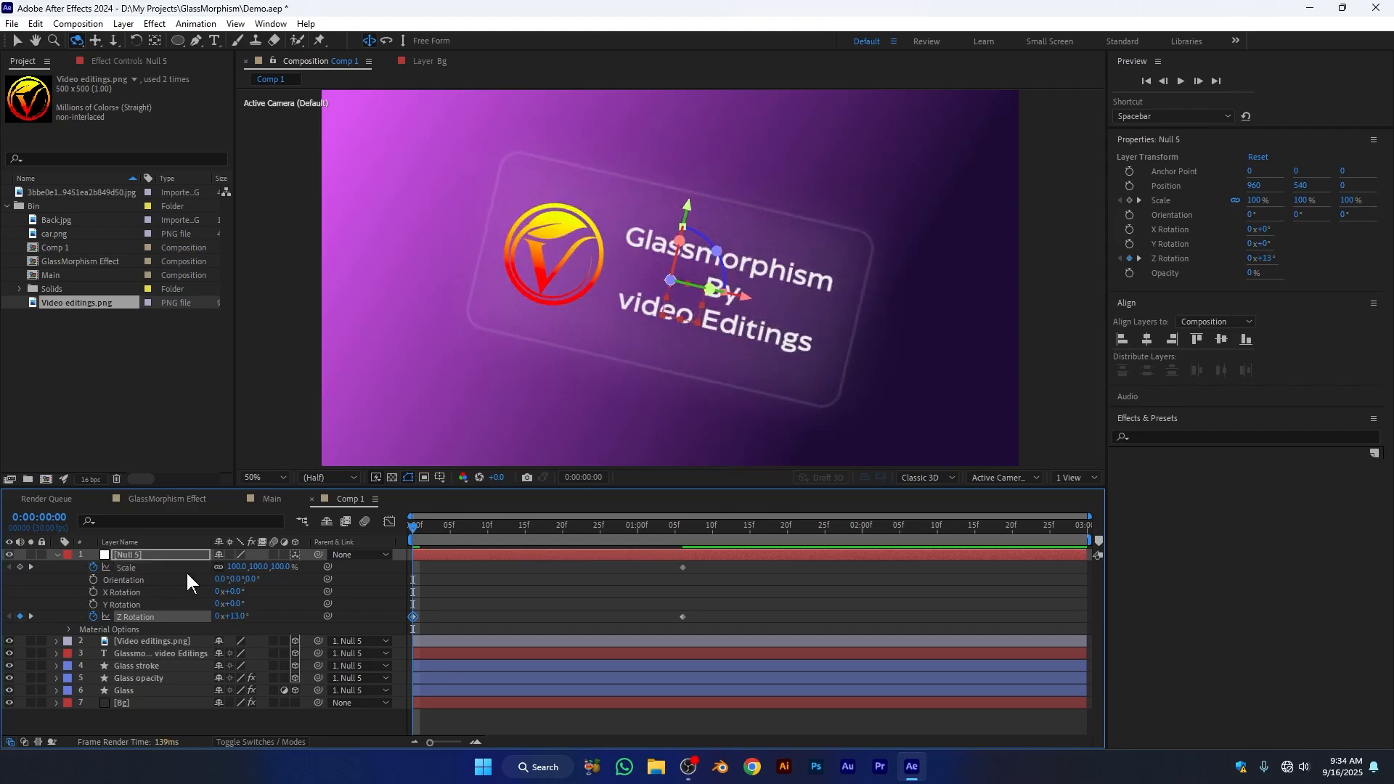
pyautogui.moveTo(230, 569); pyautogui.dragTo(223, 568)
pyautogui.moveTo(703, 567); pyautogui.dragTo(351, 638)
pyautogui.press('F9')
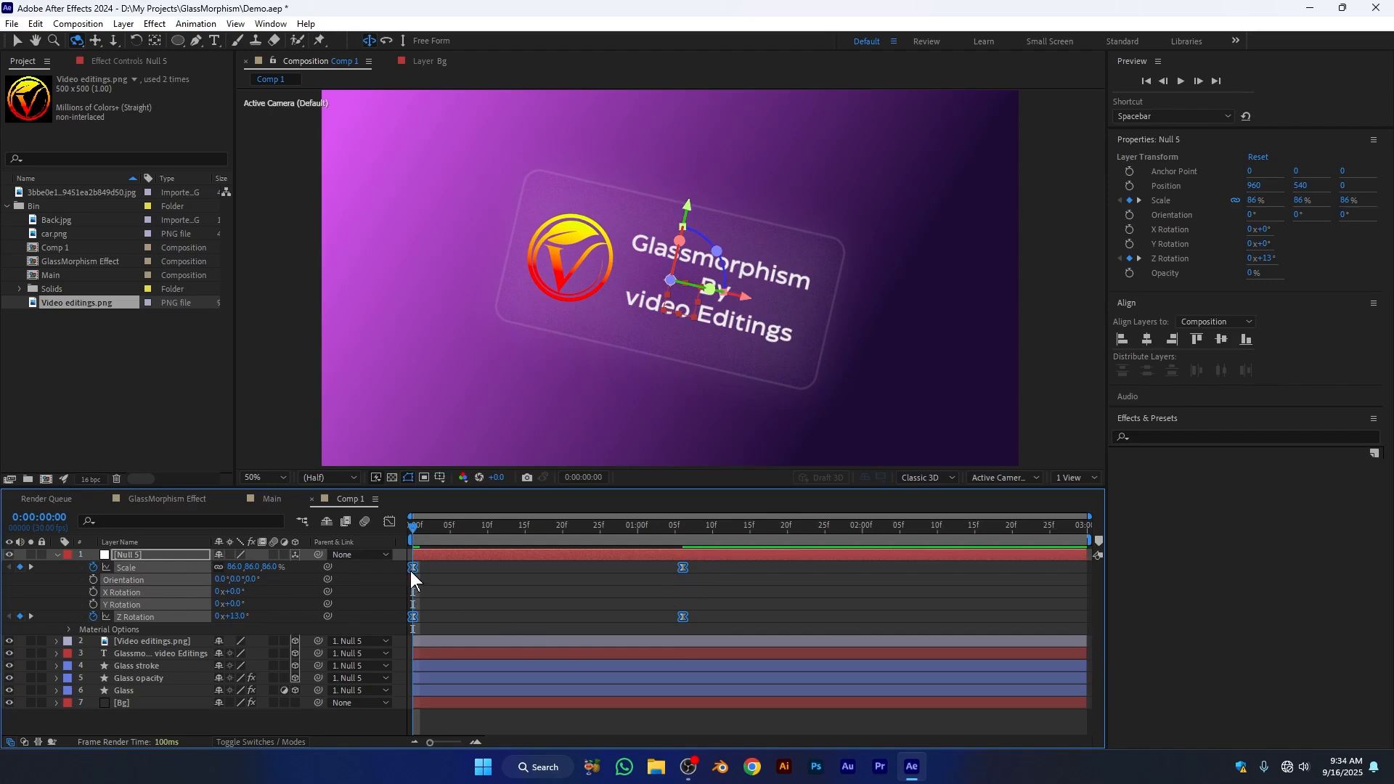
# Reshape the speed curves of the null's Scale and Z Rotation keyframes to peak early and ease out long.
pyautogui.click(390, 522)
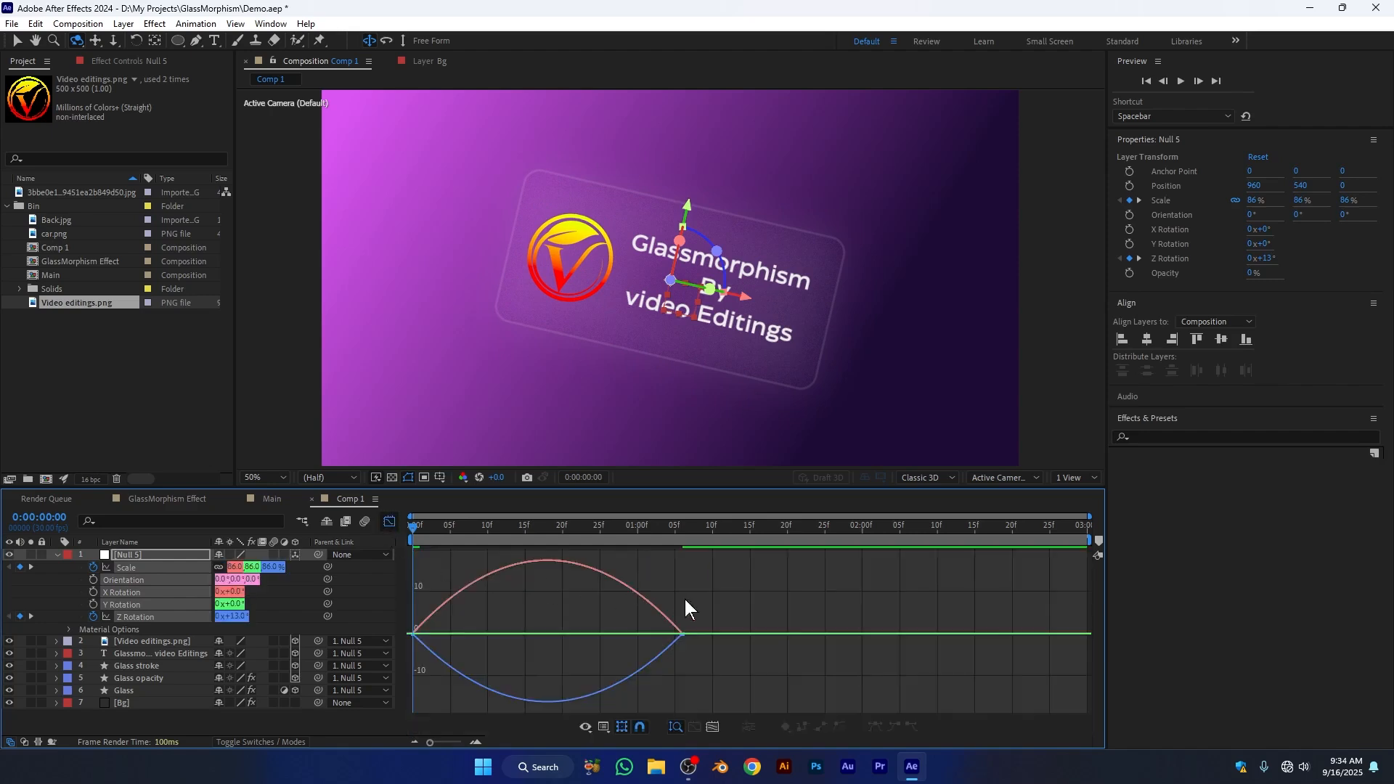
pyautogui.moveTo(658, 652); pyautogui.dragTo(551, 634)
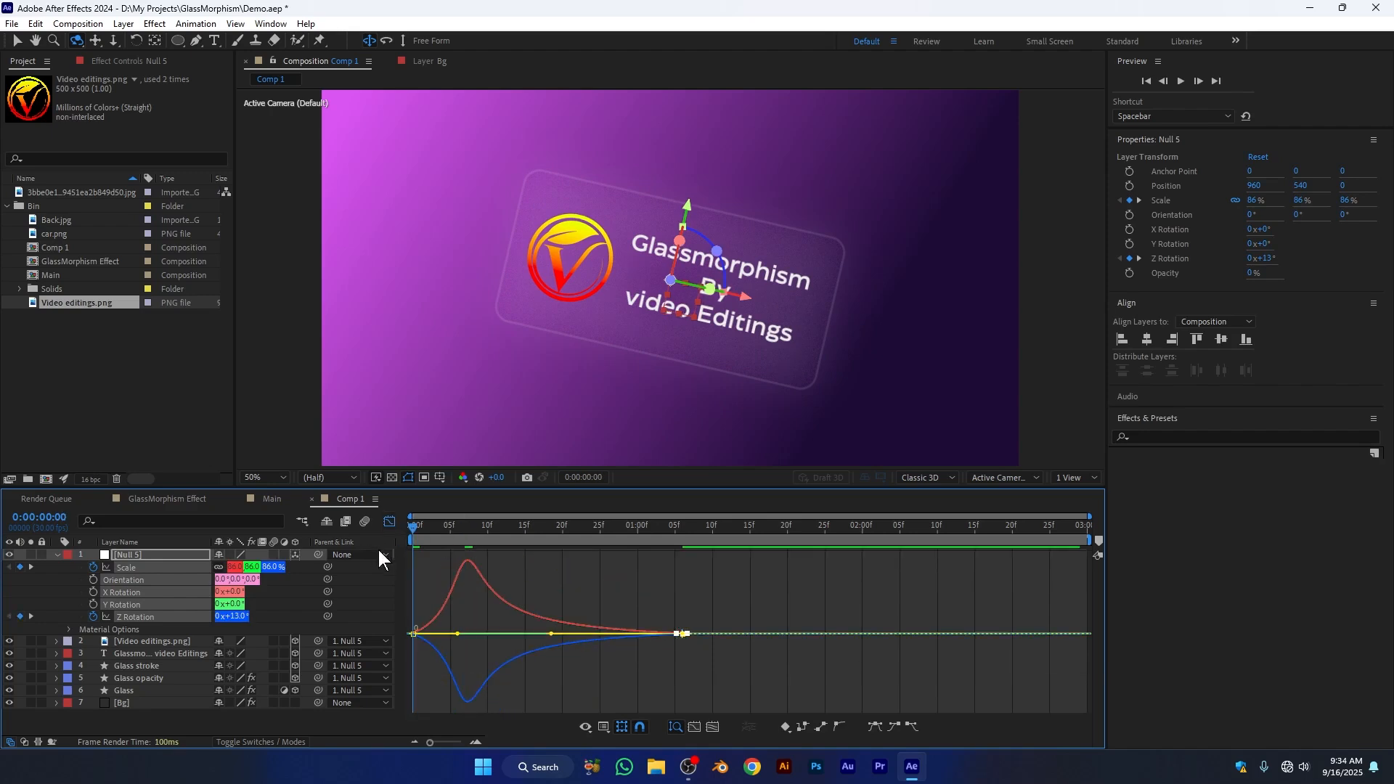
pyautogui.press('space')
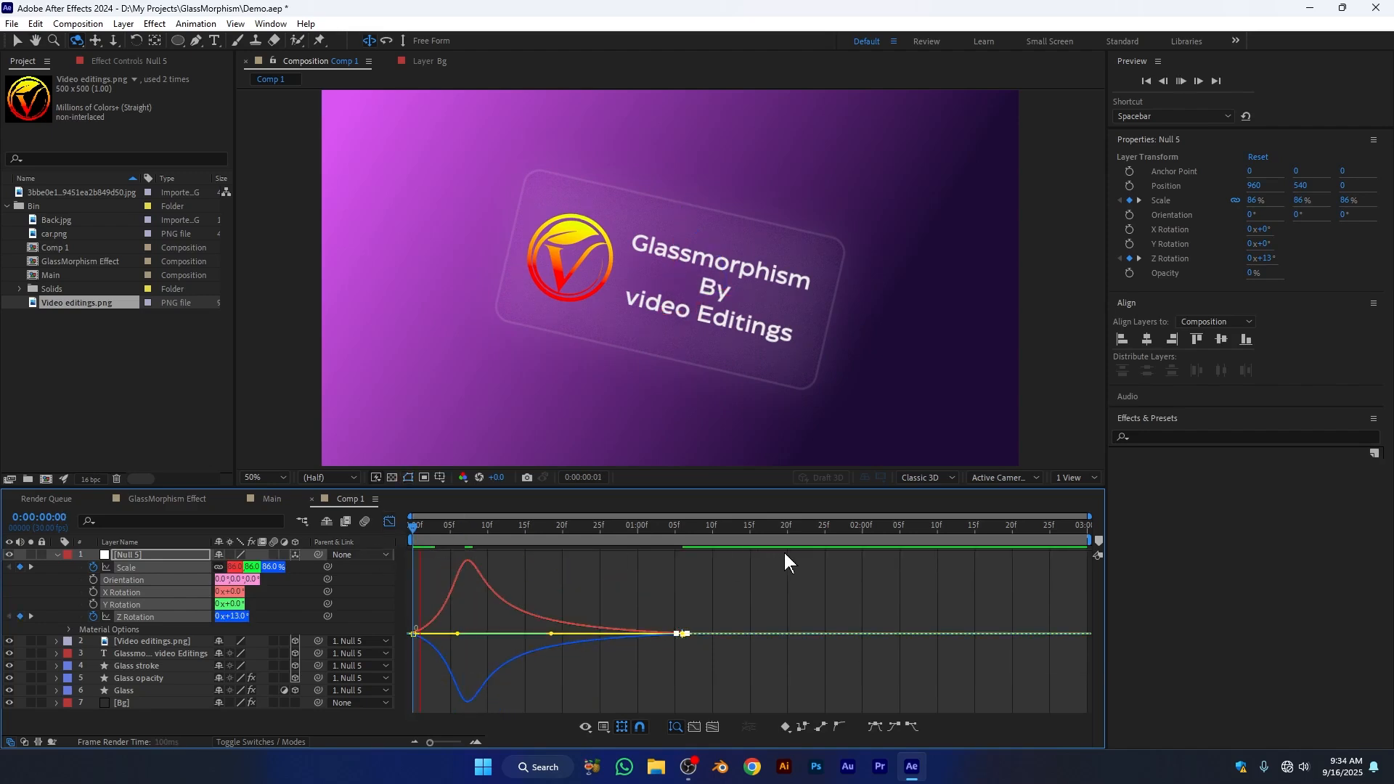
pyautogui.click(390, 521)
# Preview the null's eased animation from the first frame and collapse its properties.
pyautogui.press('Home')
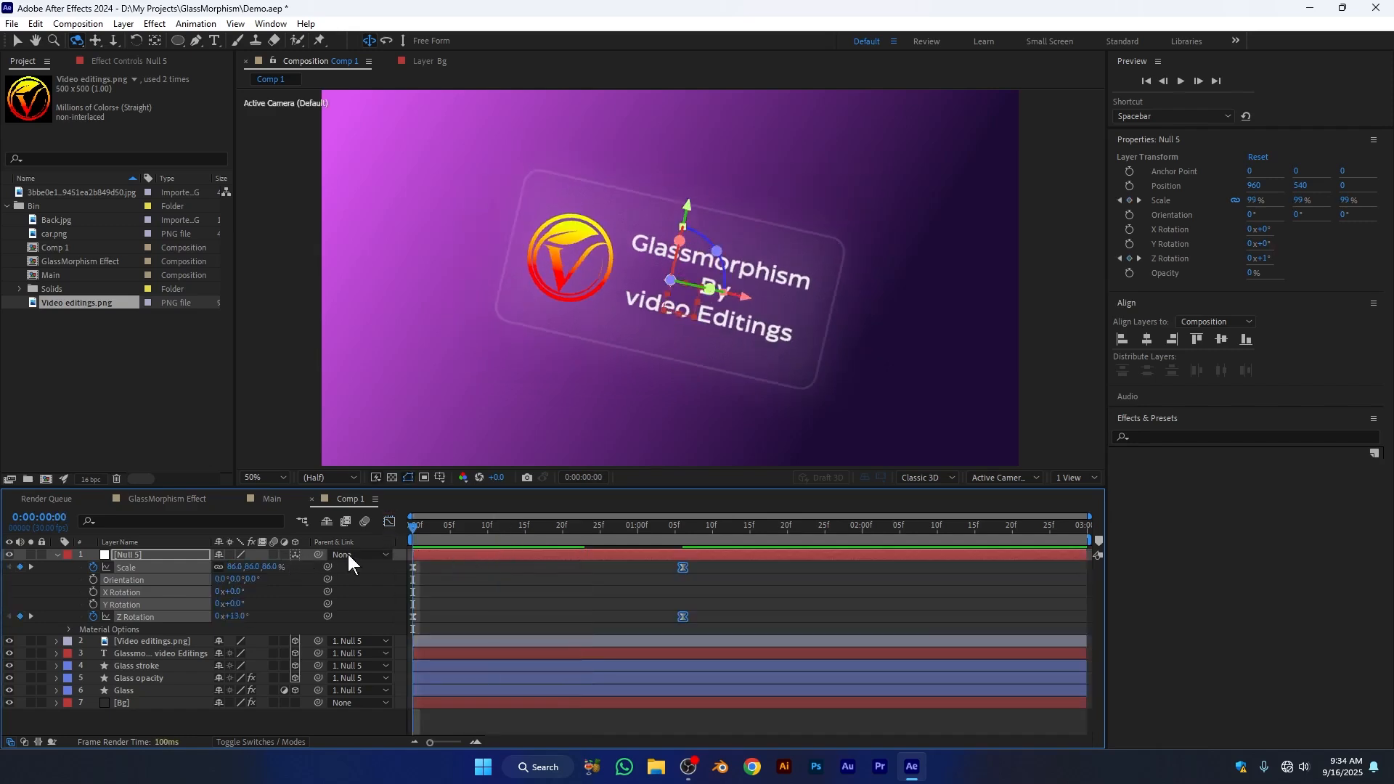
pyautogui.press('space')
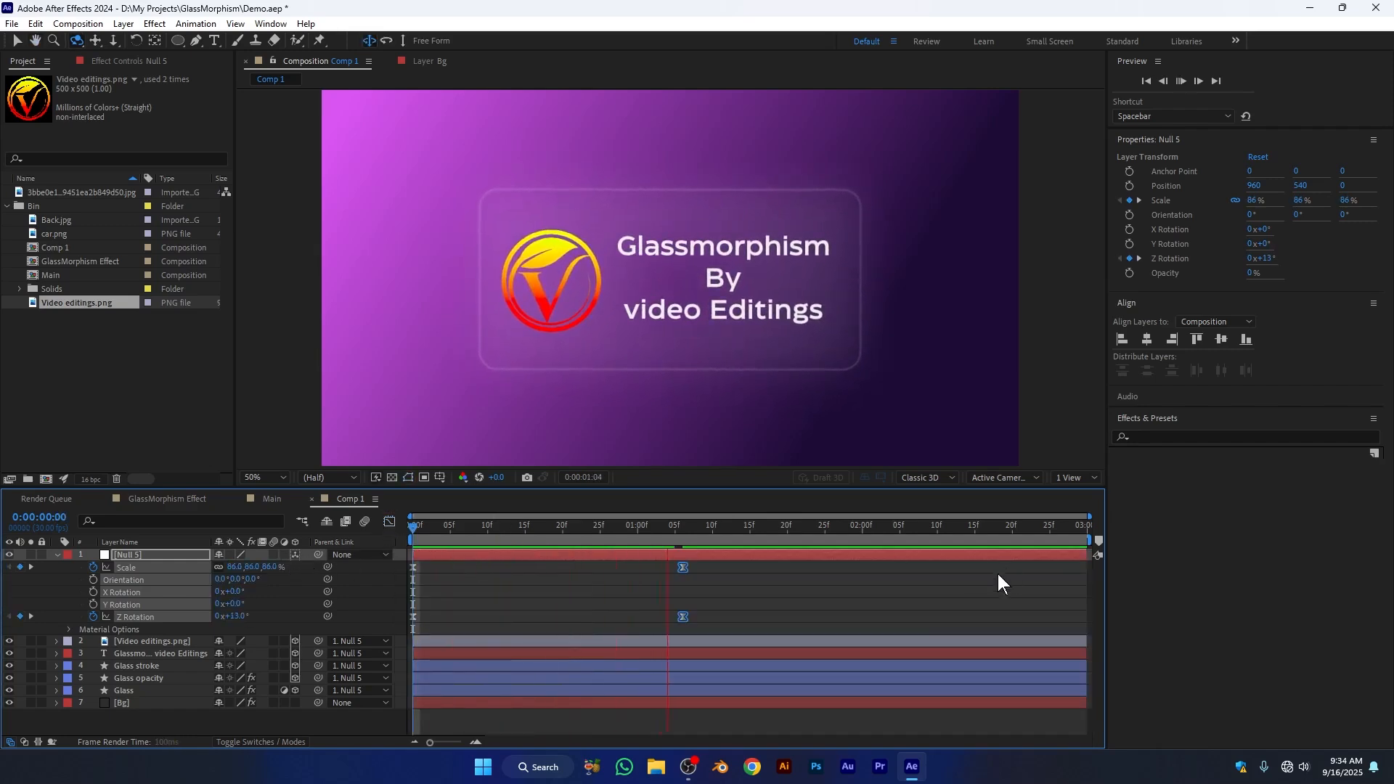
pyautogui.press('space')
pyautogui.click(57, 554)
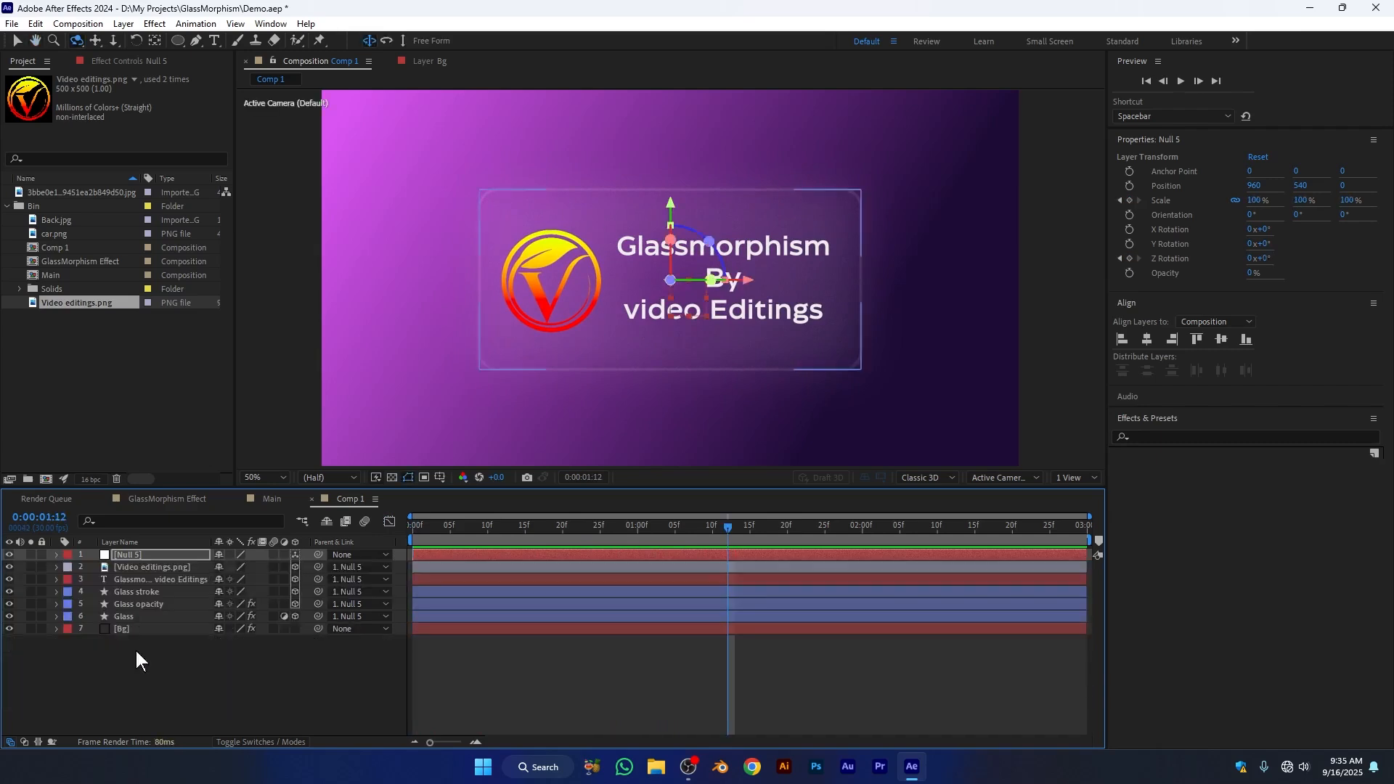
# Add a Two-Node Camera with the 35mm preset to the composition.
pyautogui.rightClick(246, 680)
pyautogui.moveTo(392, 497)
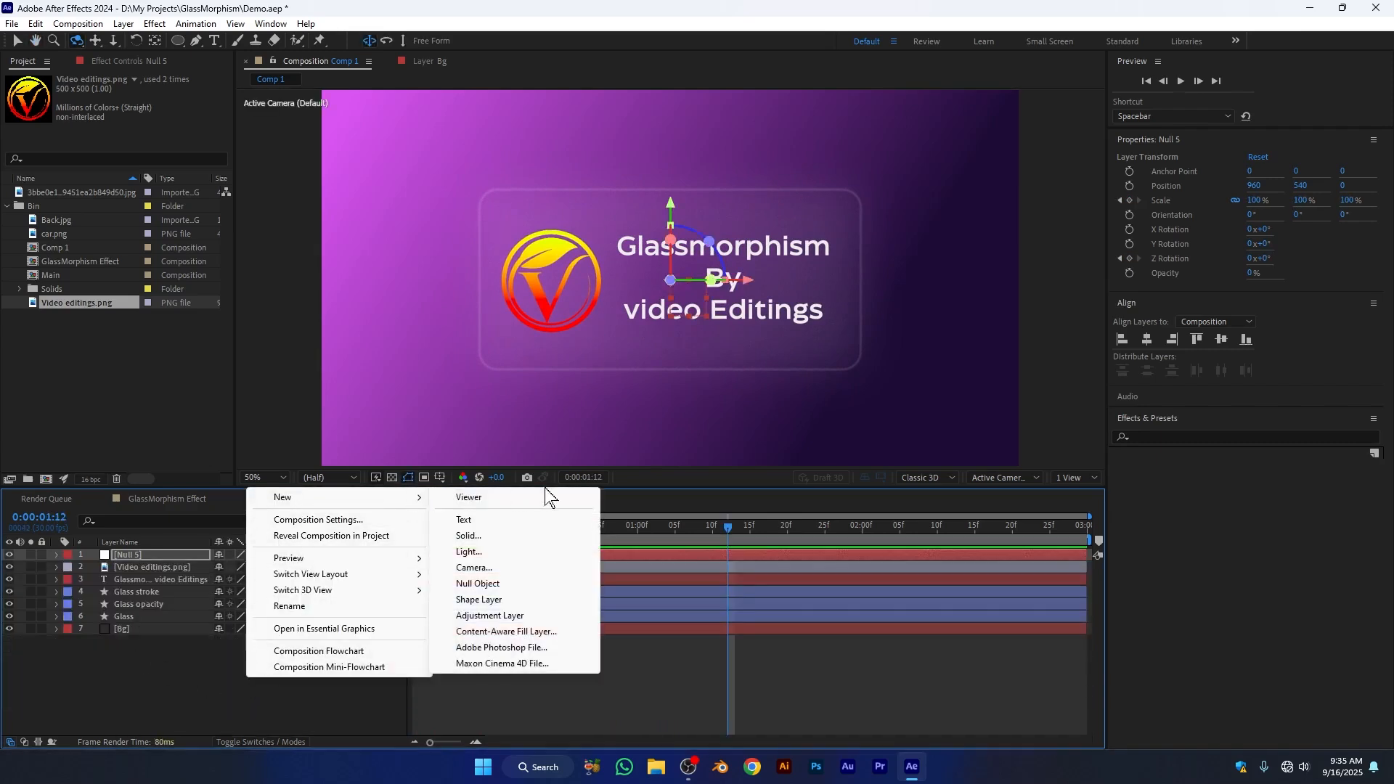
pyautogui.click(485, 568)
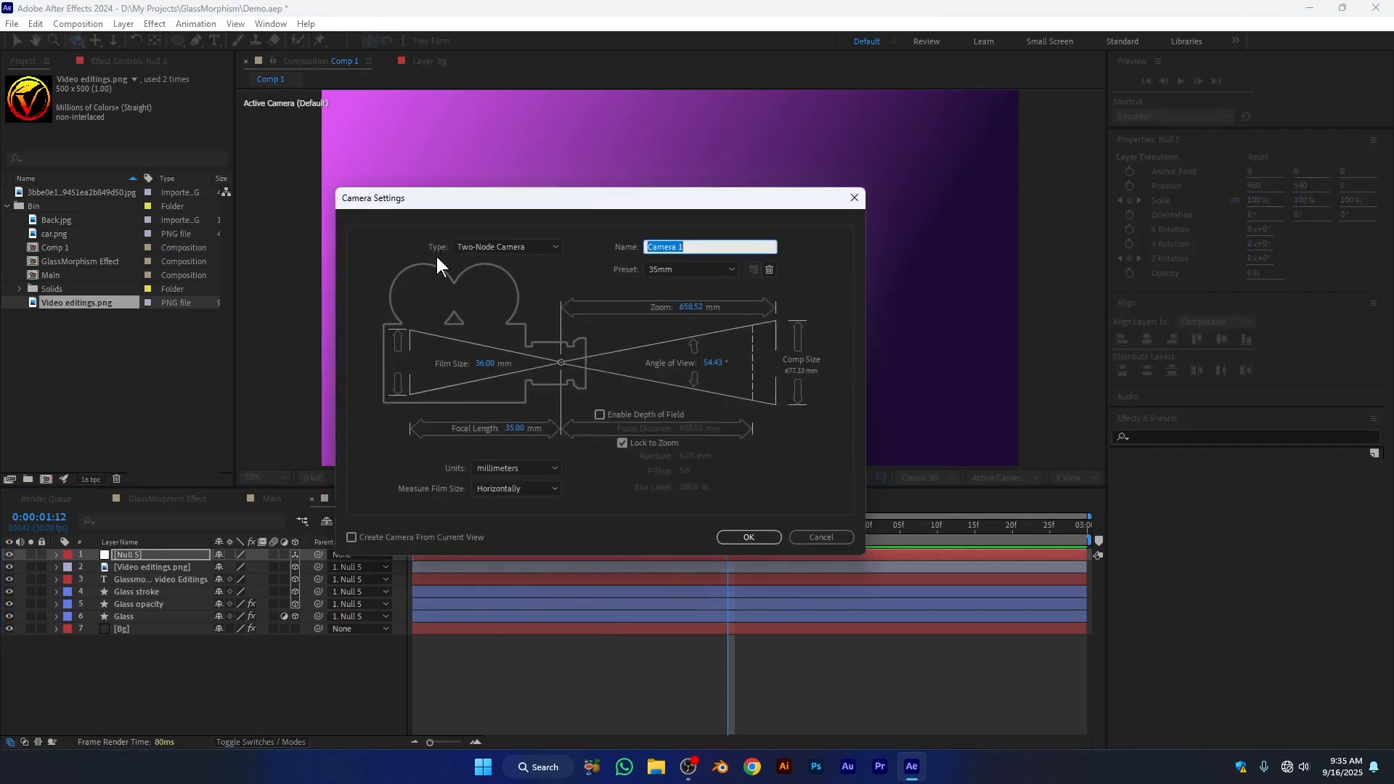
pyautogui.click(513, 250)
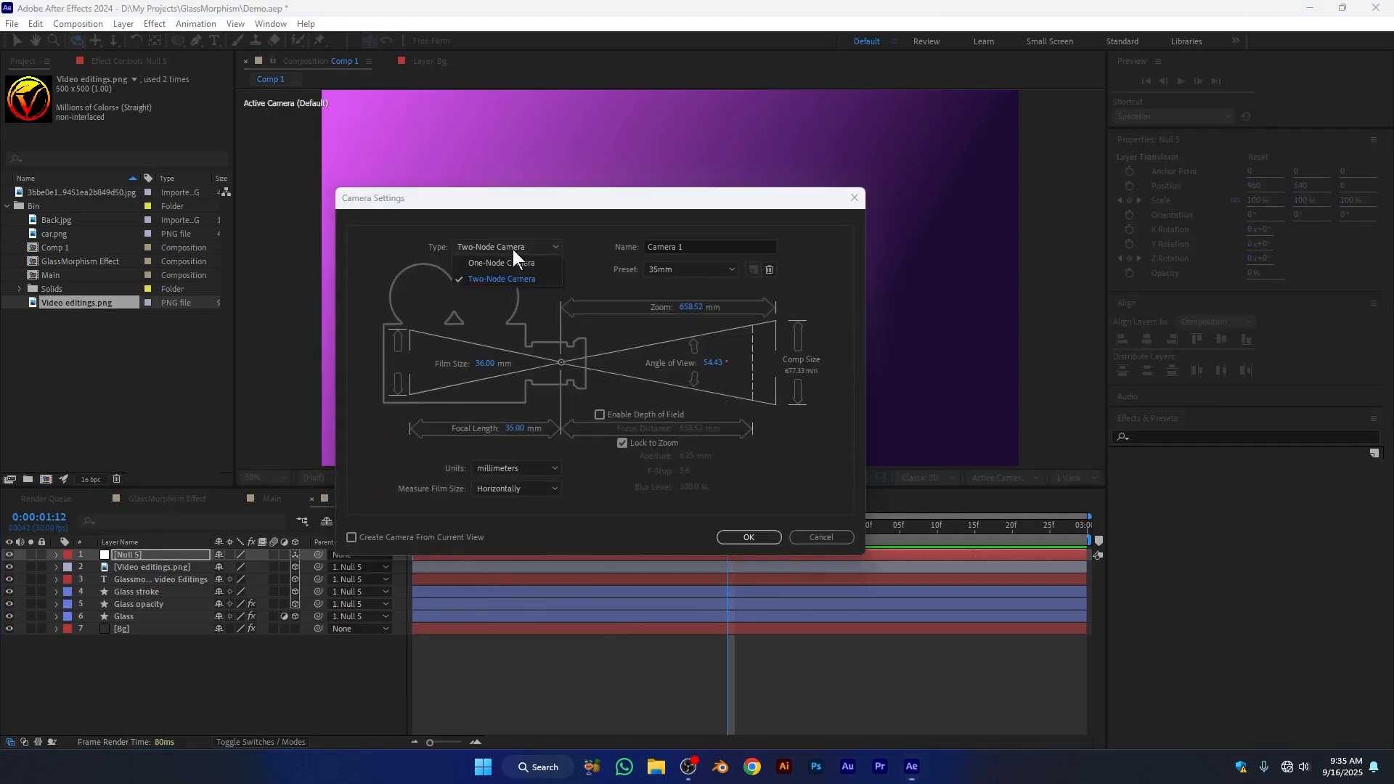
pyautogui.click(511, 279)
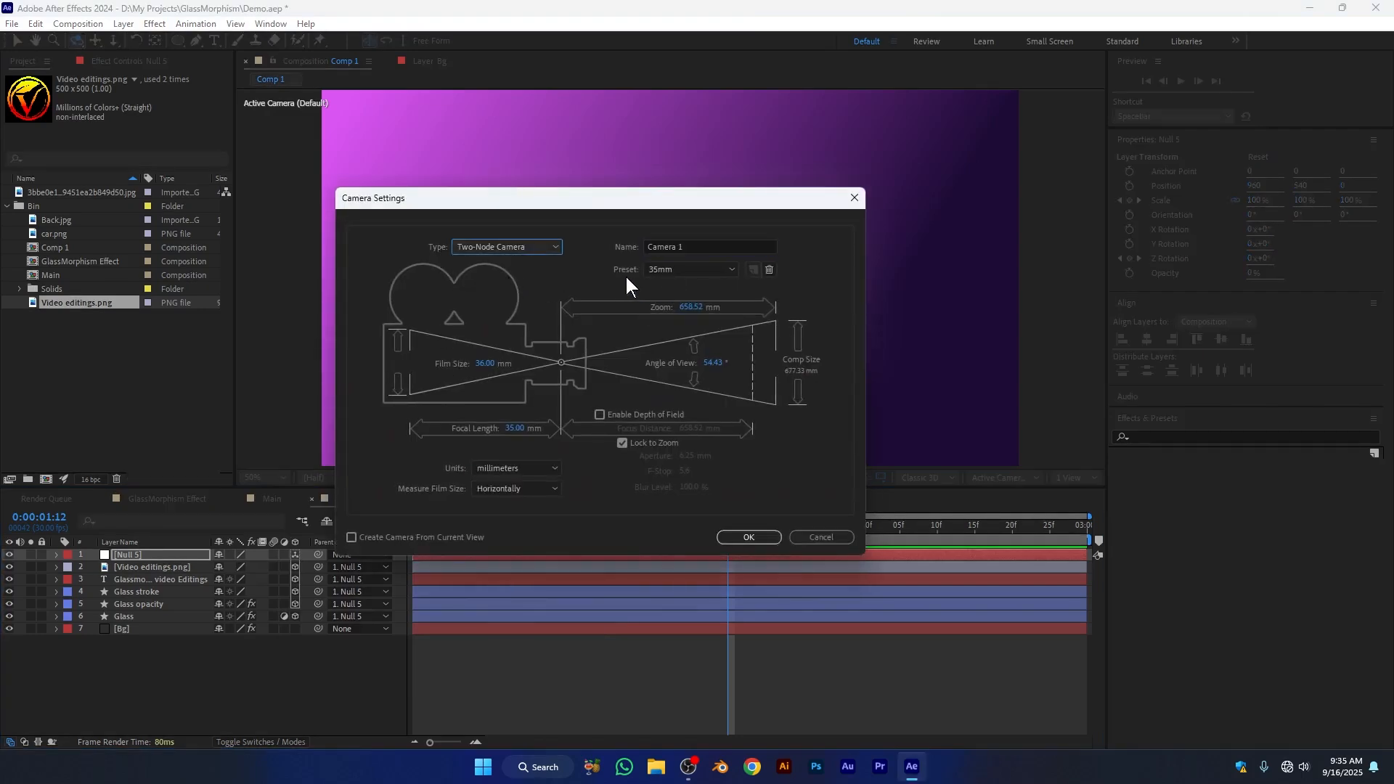
pyautogui.click(681, 270)
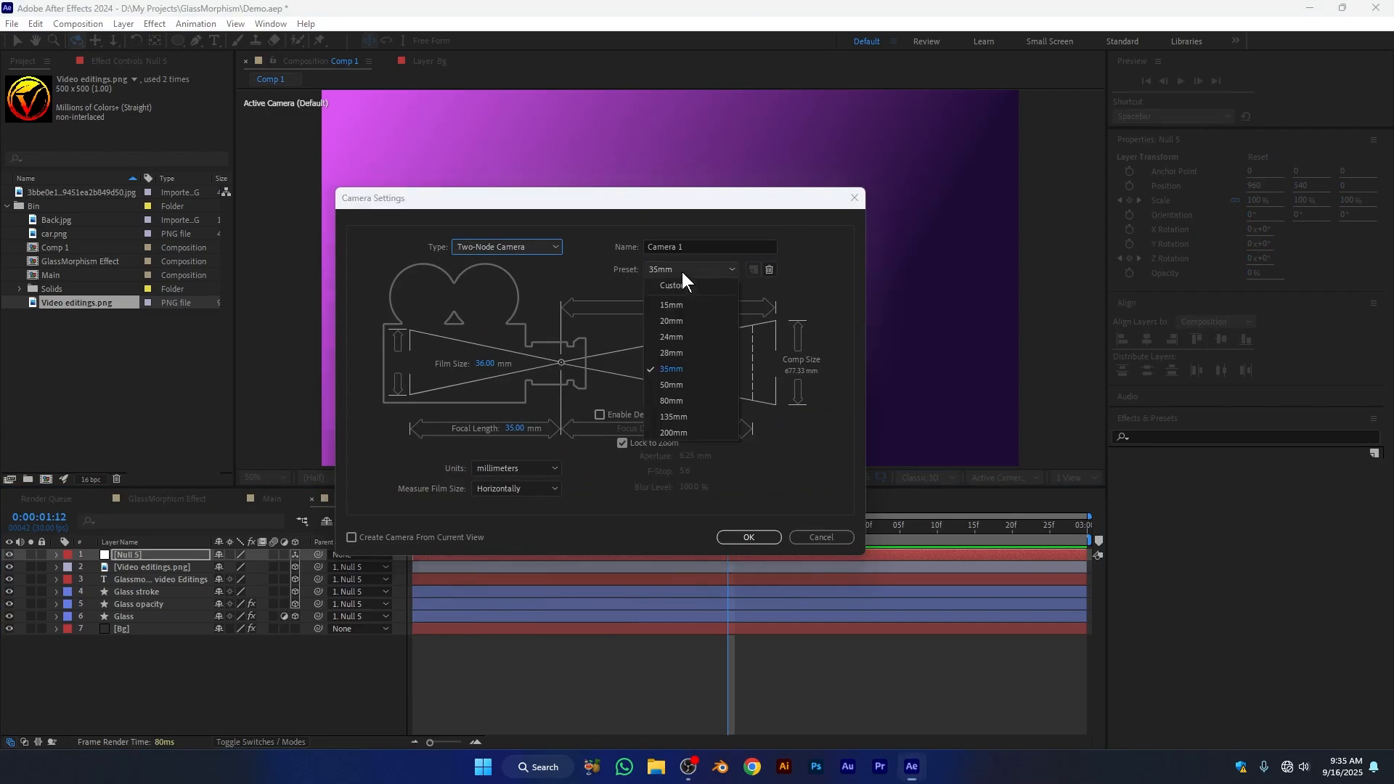
pyautogui.click(689, 370)
pyautogui.click(750, 538)
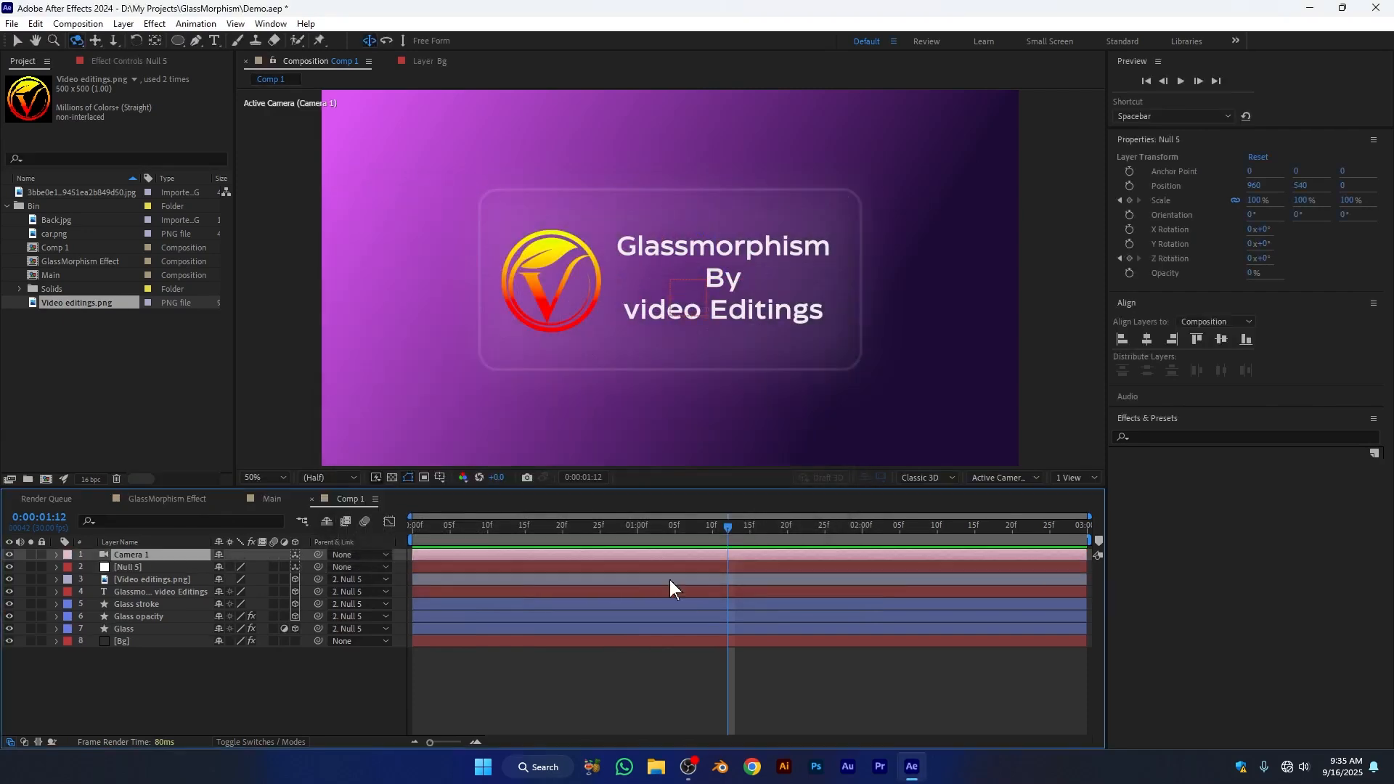
# Keyframe the camera's Position at 0:00:01:12, and orbit it at frame 1 to about 837.8, 1183.6, -1586.2.
pyautogui.press('p')
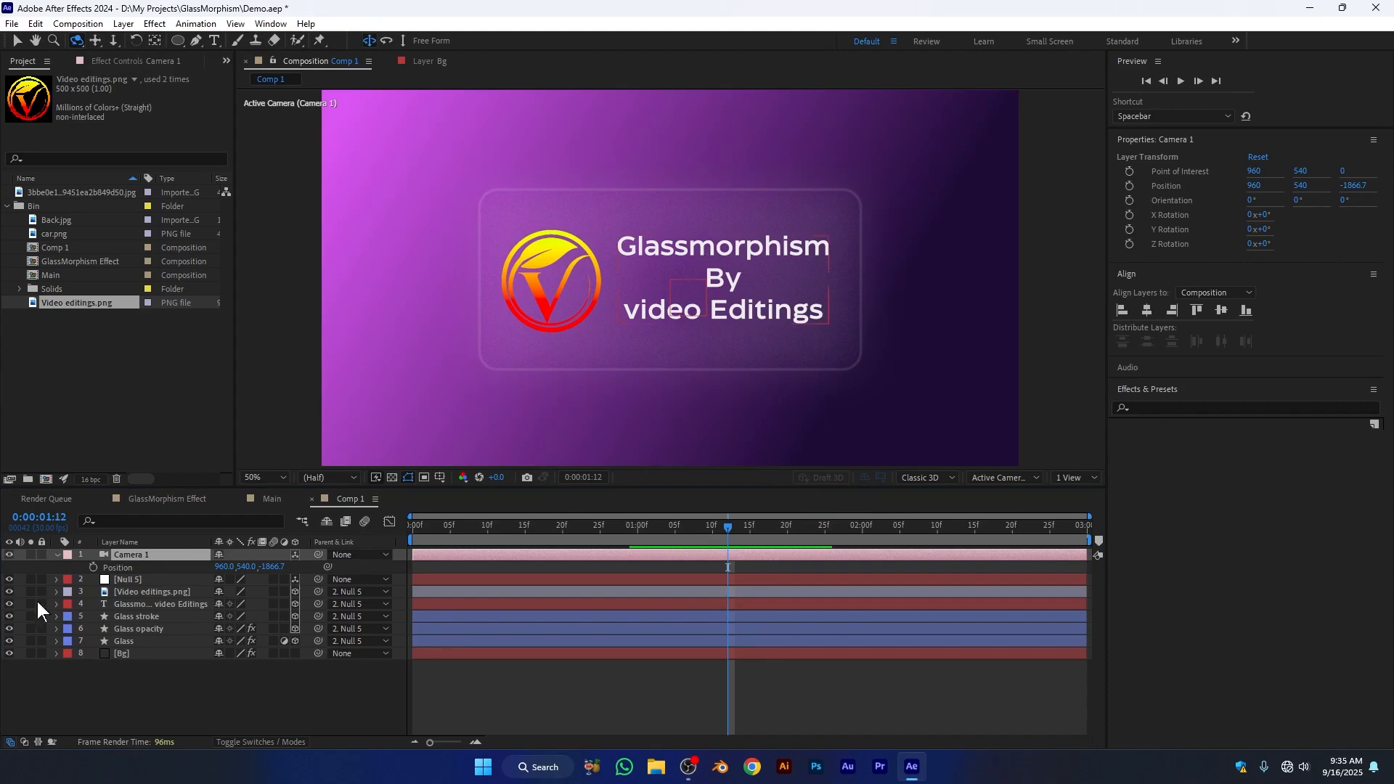
pyautogui.click(91, 568)
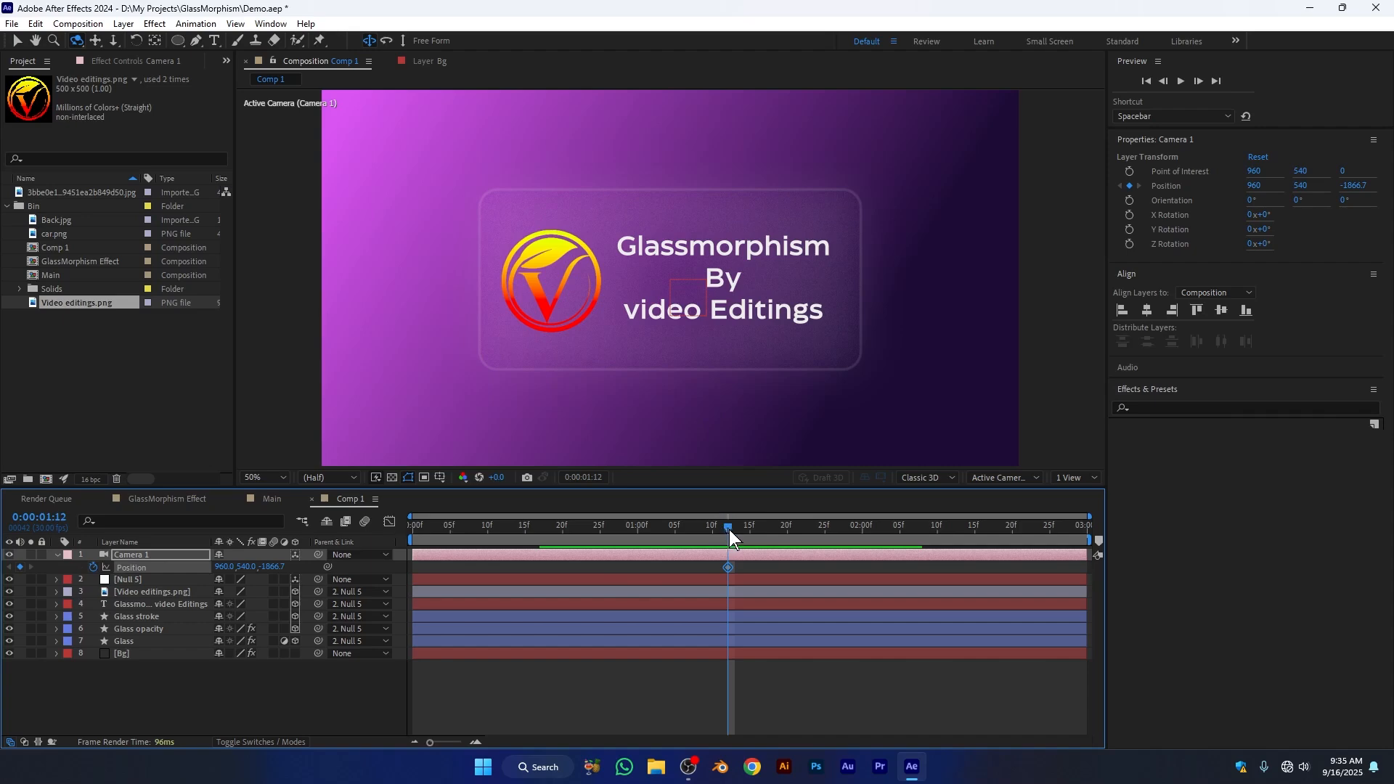
pyautogui.moveTo(729, 529); pyautogui.dragTo(419, 541)
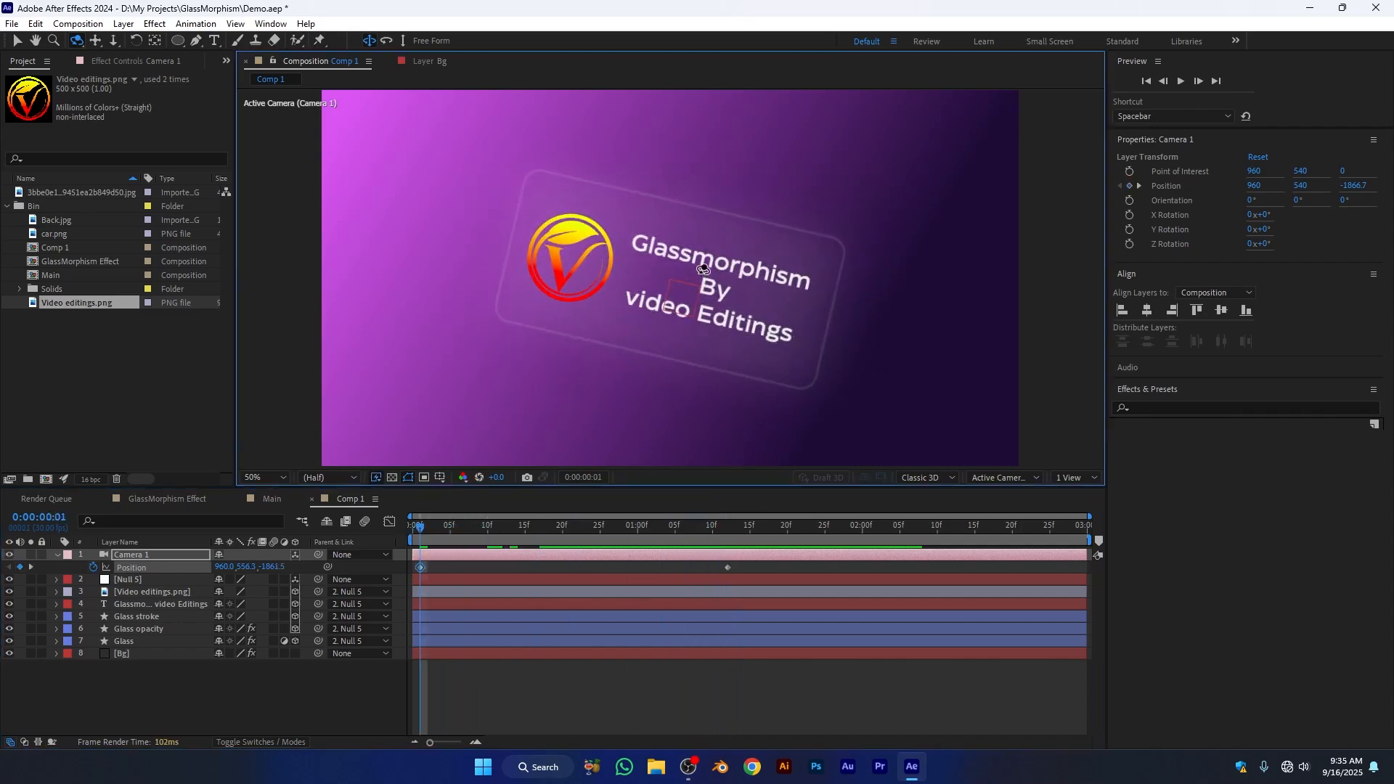
pyautogui.moveTo(703, 270); pyautogui.dragTo(710, 242)
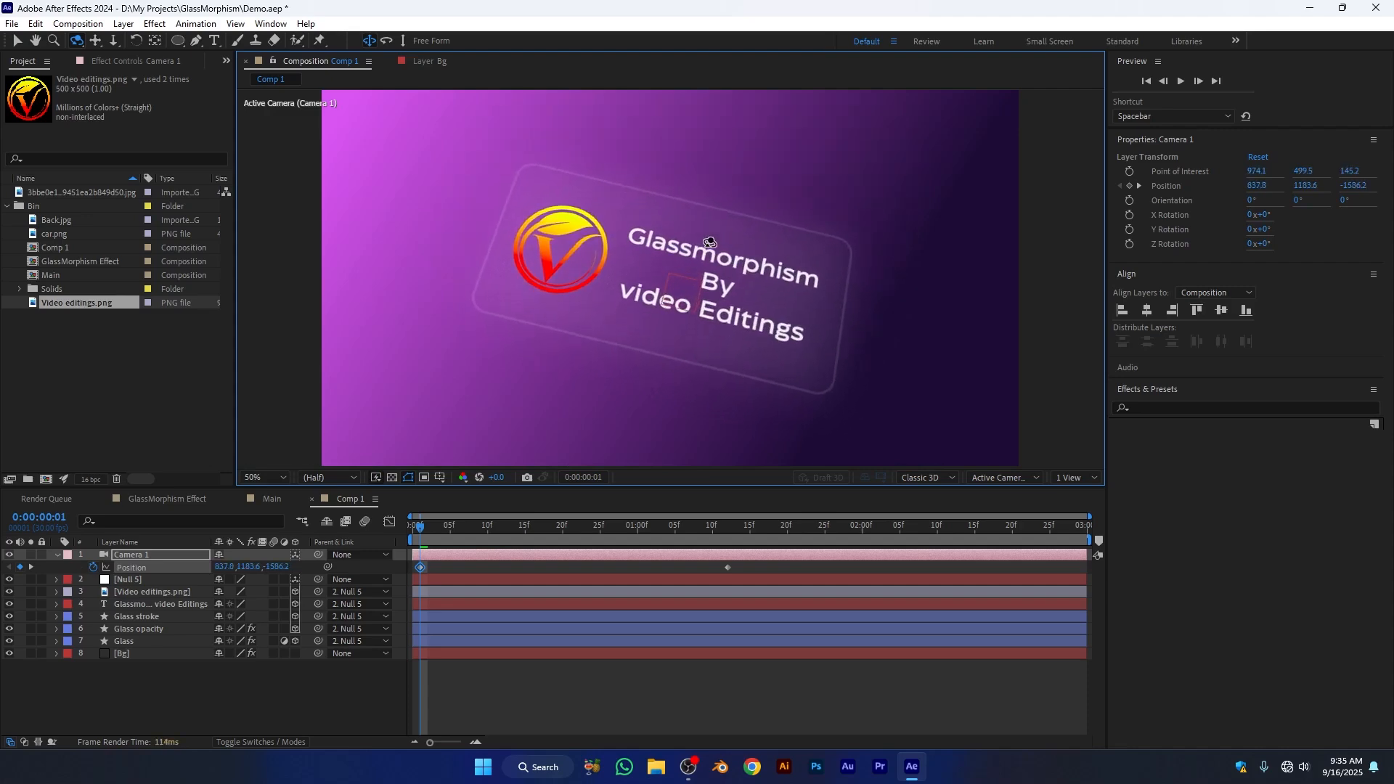
# Apply Easy Ease to both camera Position keyframes and reshape their speed curve to peak early with a long slowdown.
pyautogui.click(744, 568)
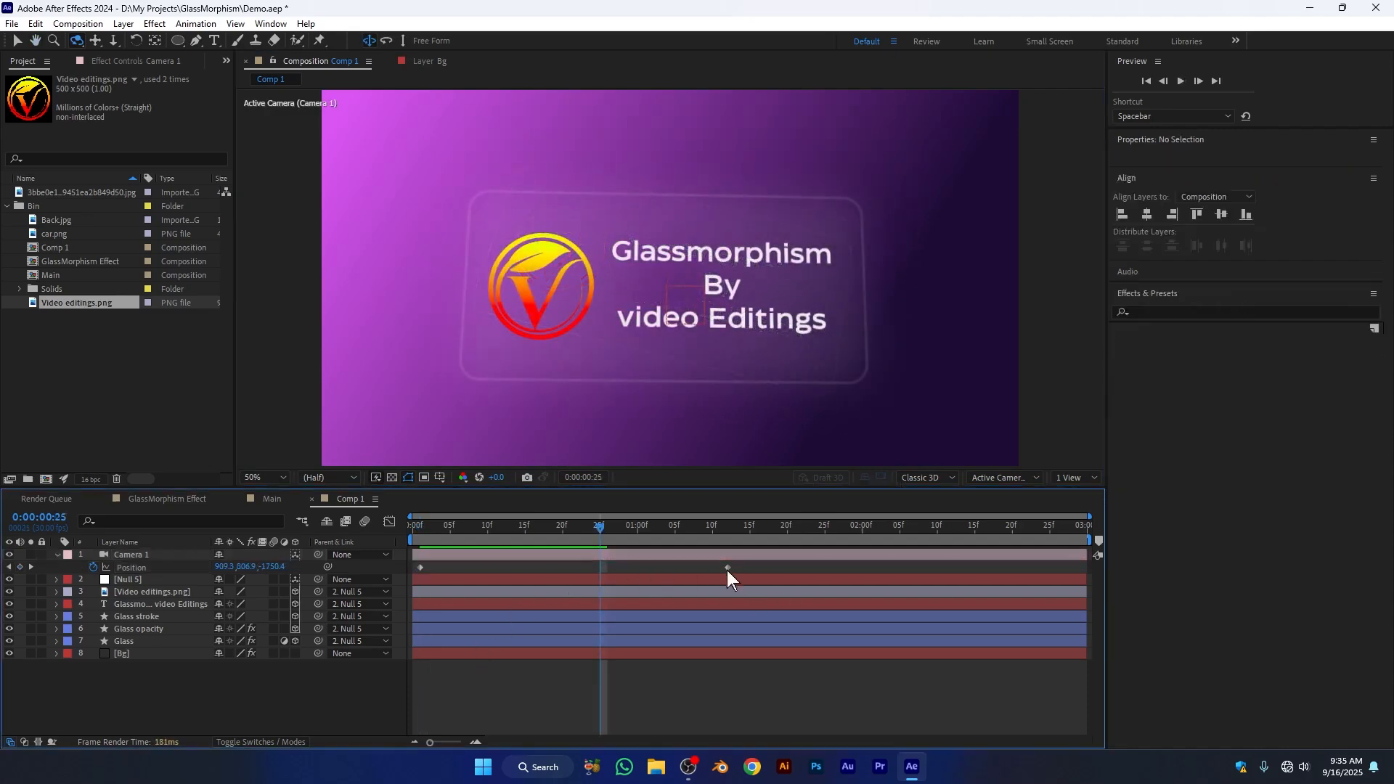
pyautogui.click(728, 568)
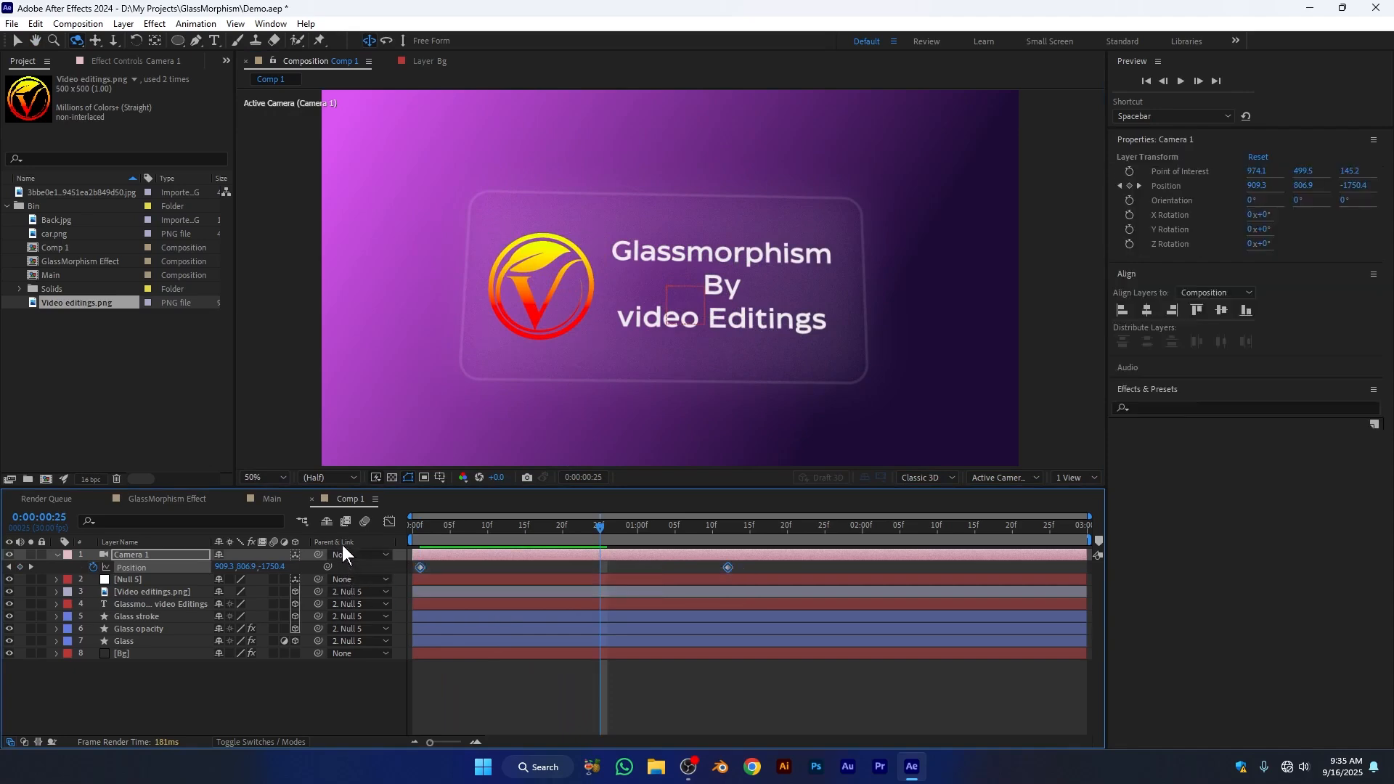
pyautogui.press('F9')
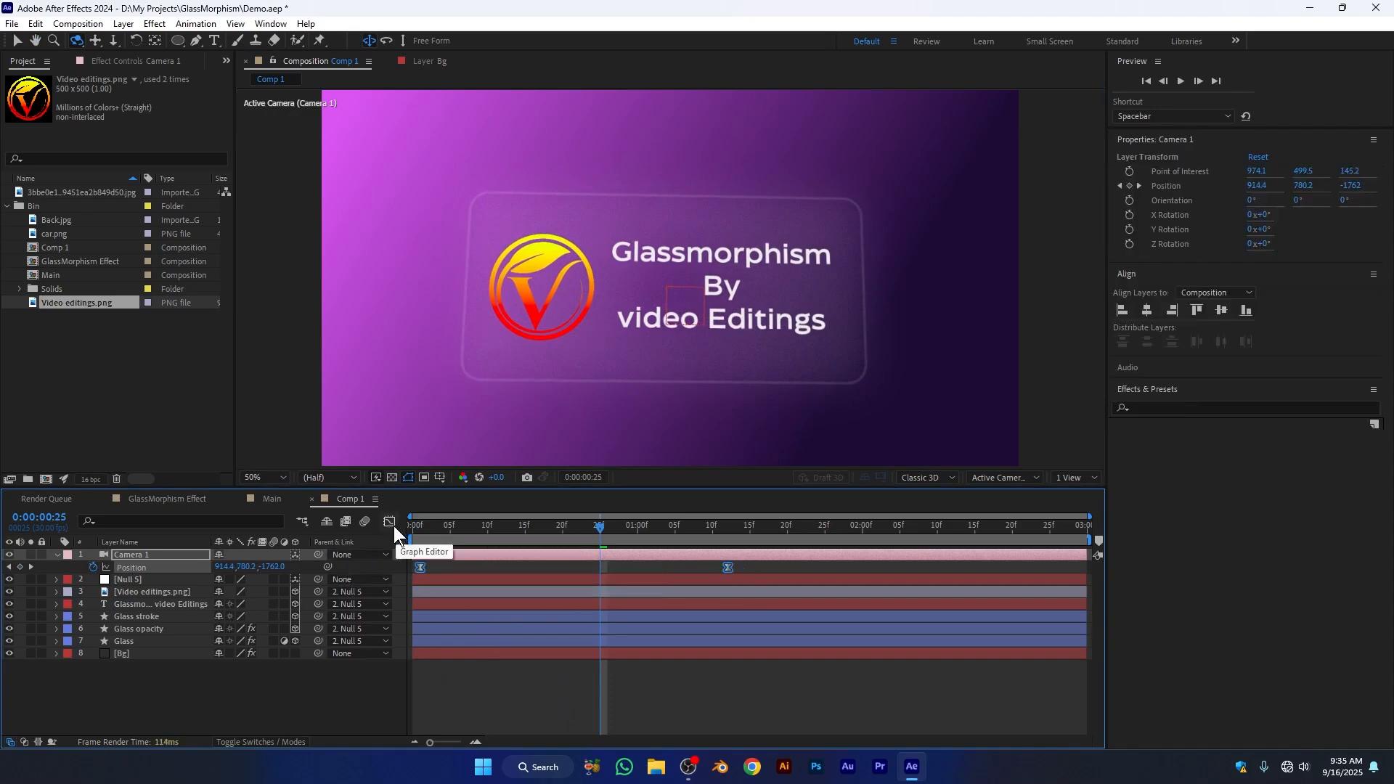
pyautogui.click(389, 521)
pyautogui.moveTo(783, 681); pyautogui.dragTo(548, 702)
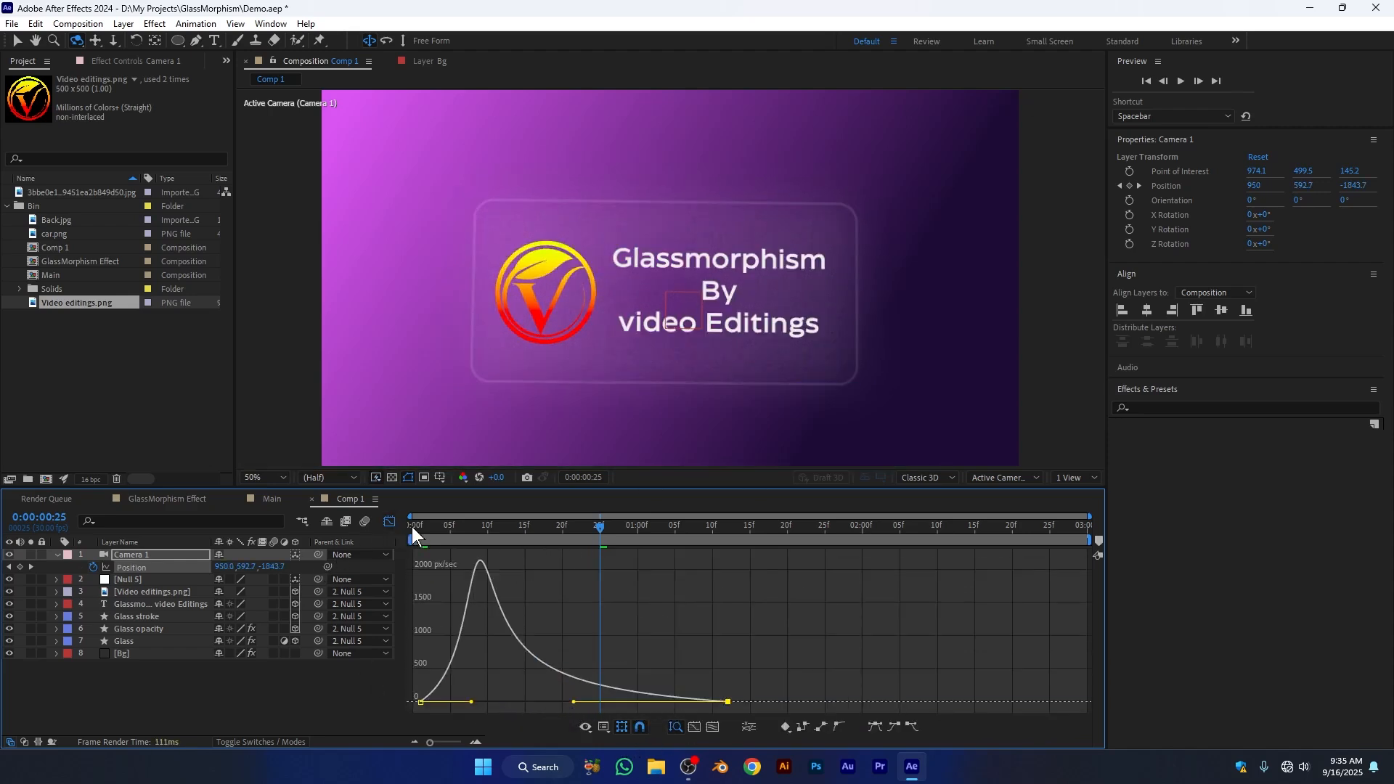
pyautogui.click(389, 521)
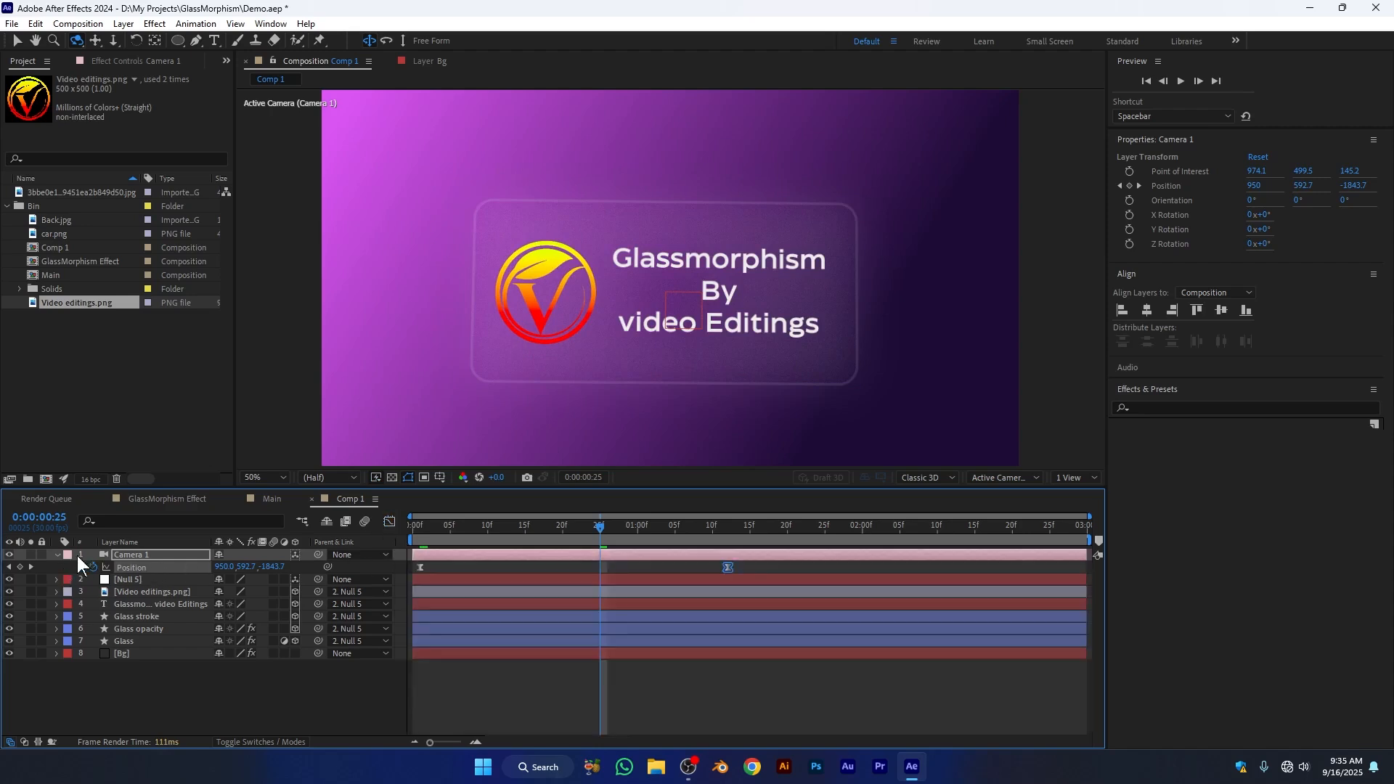
# Collapse the camera's properties and preview the combined camera and null animation.
pyautogui.click(58, 556)
pyautogui.press('space')
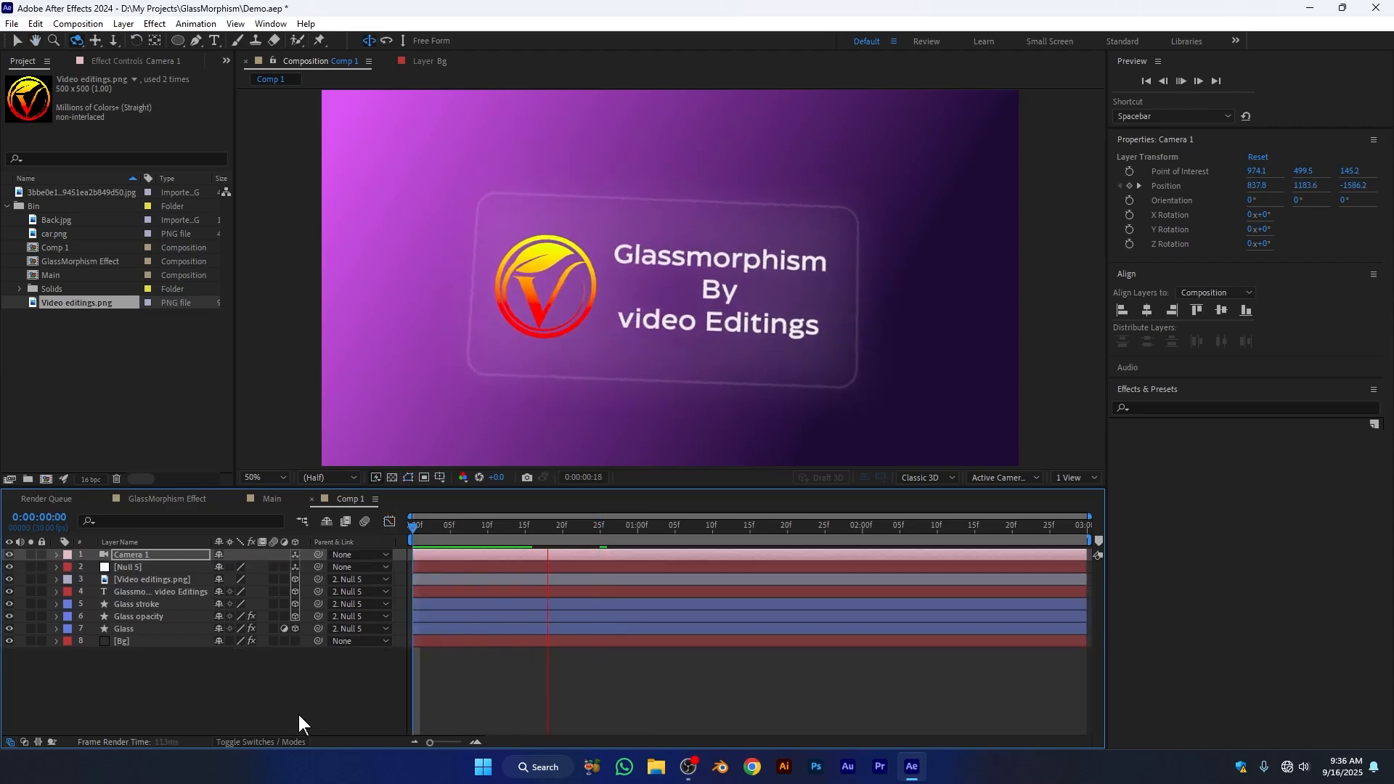
pyautogui.press('space')
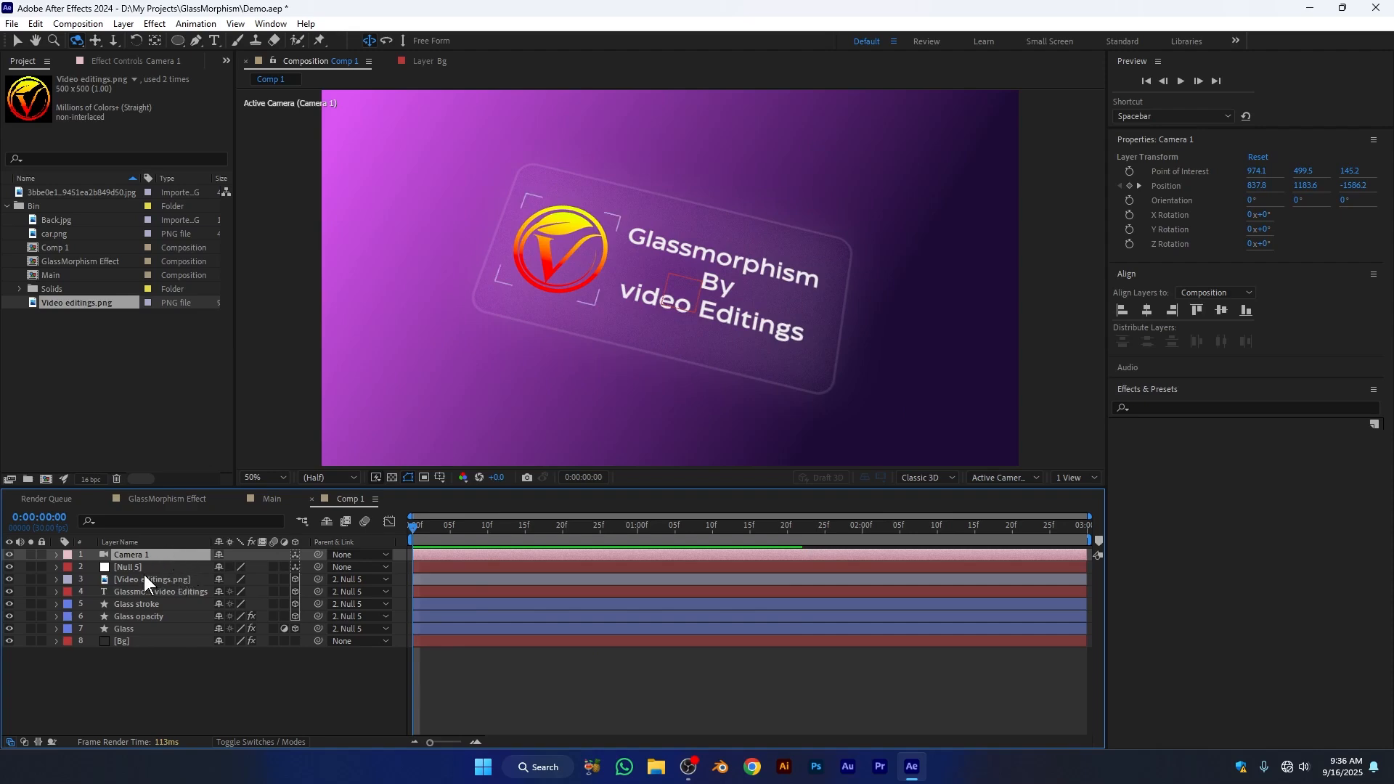
# Move the null's ending Scale and Z Rotation keyframes to 0:00:01:12, matching the camera's last keyframe, and collapse the layers.
pyautogui.keyDown('ctrl'); pyautogui.click(142, 567); pyautogui.keyUp('ctrl')
pyautogui.press('u')
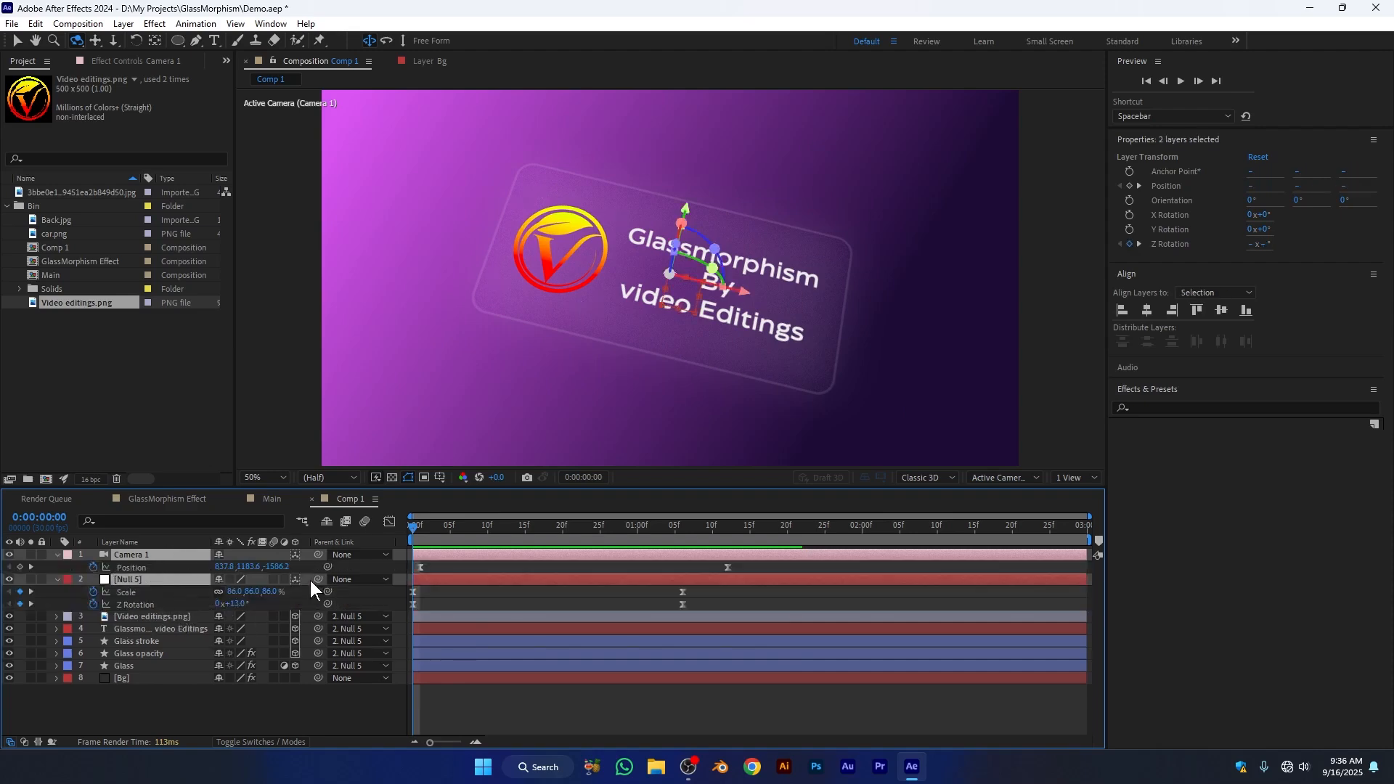
pyautogui.moveTo(699, 587); pyautogui.dragTo(728, 604)
pyautogui.moveTo(675, 527); pyautogui.dragTo(252, 550)
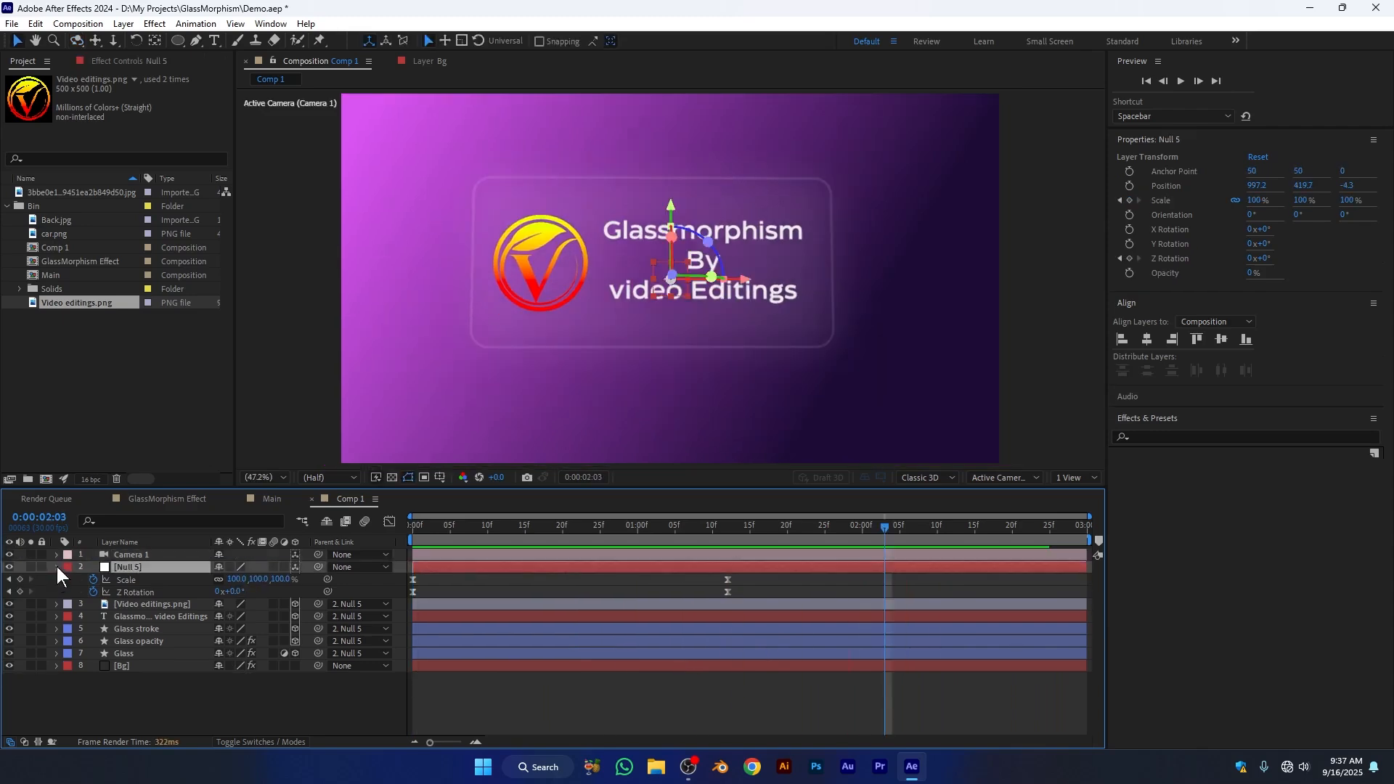
pyautogui.click(56, 566)
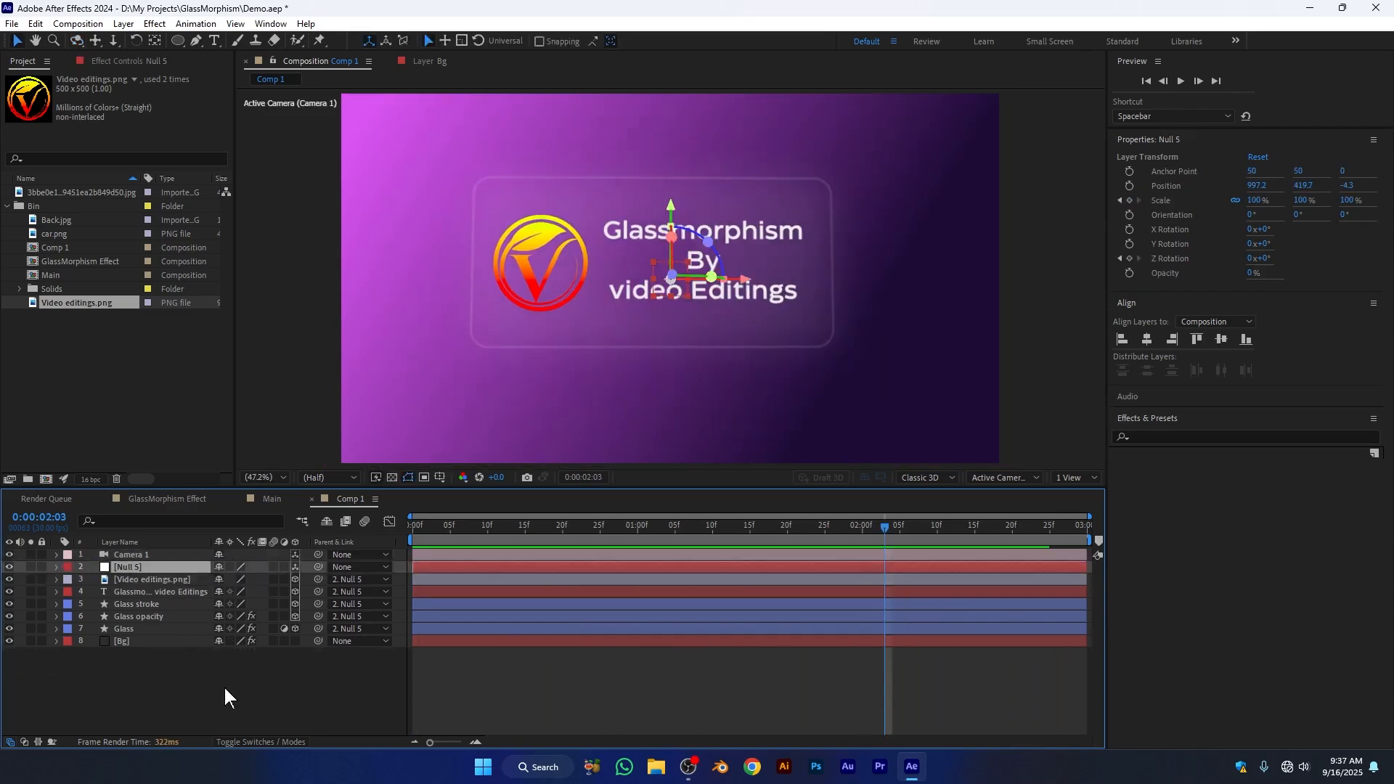
pyautogui.click(224, 685)
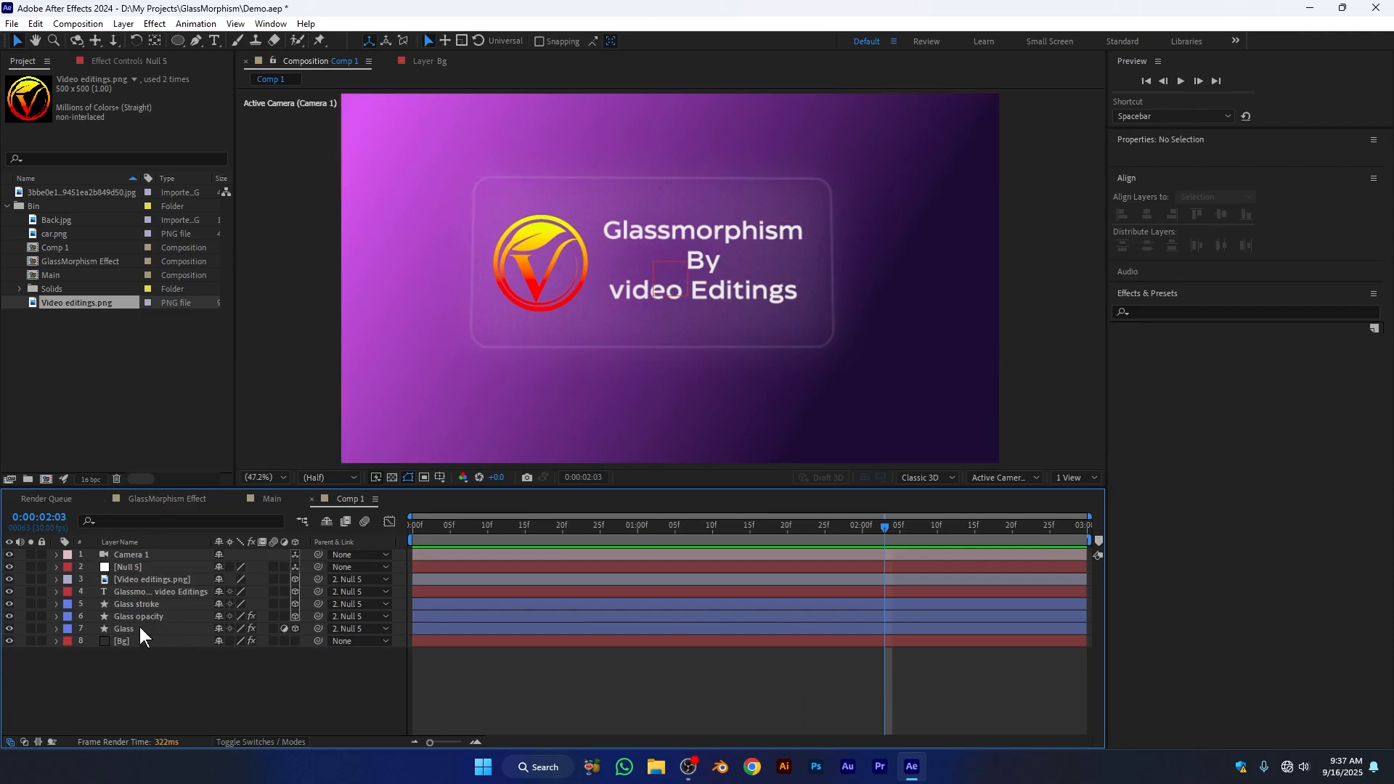
# Draw a circle about 277 px wide over the card's lower-left corner with the Ellipse Tool and set its stroke to None.
pyautogui.click(181, 38)
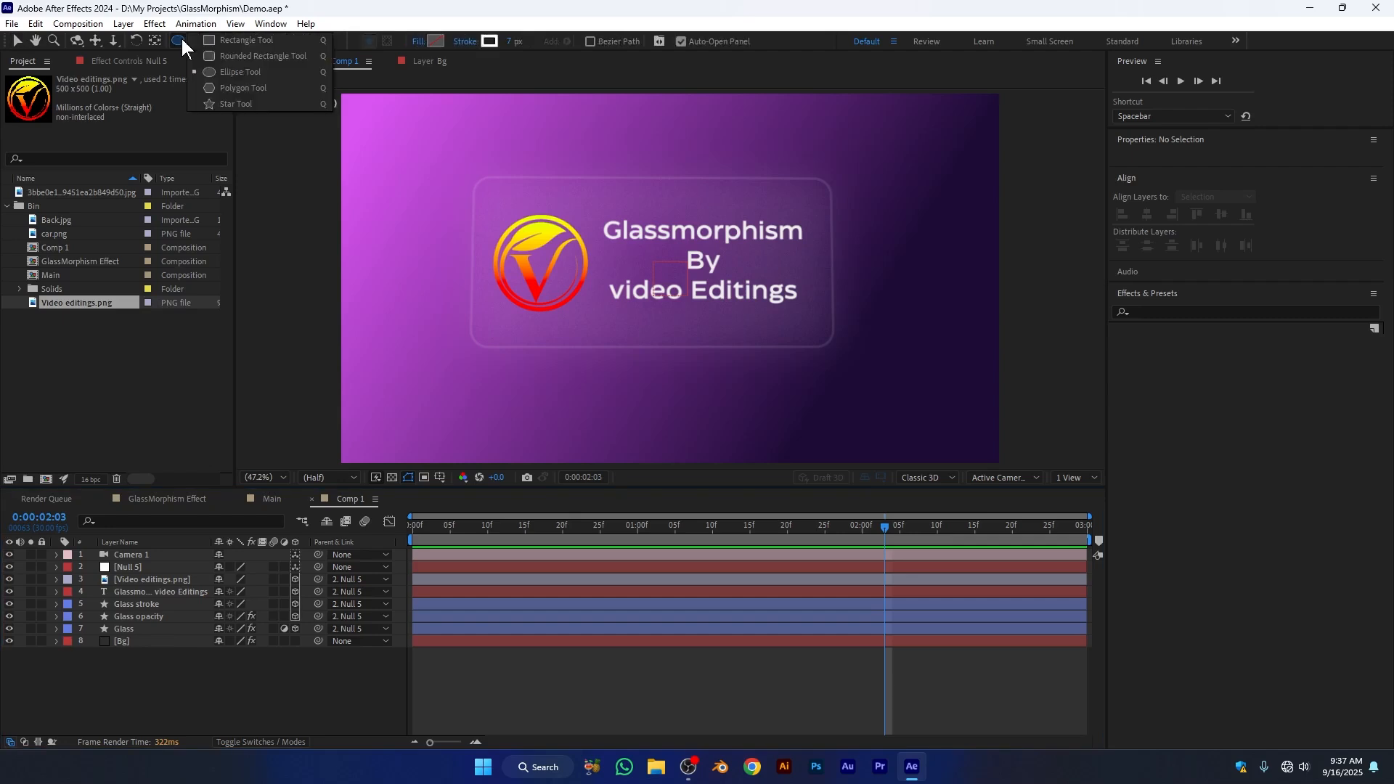
pyautogui.click(231, 73)
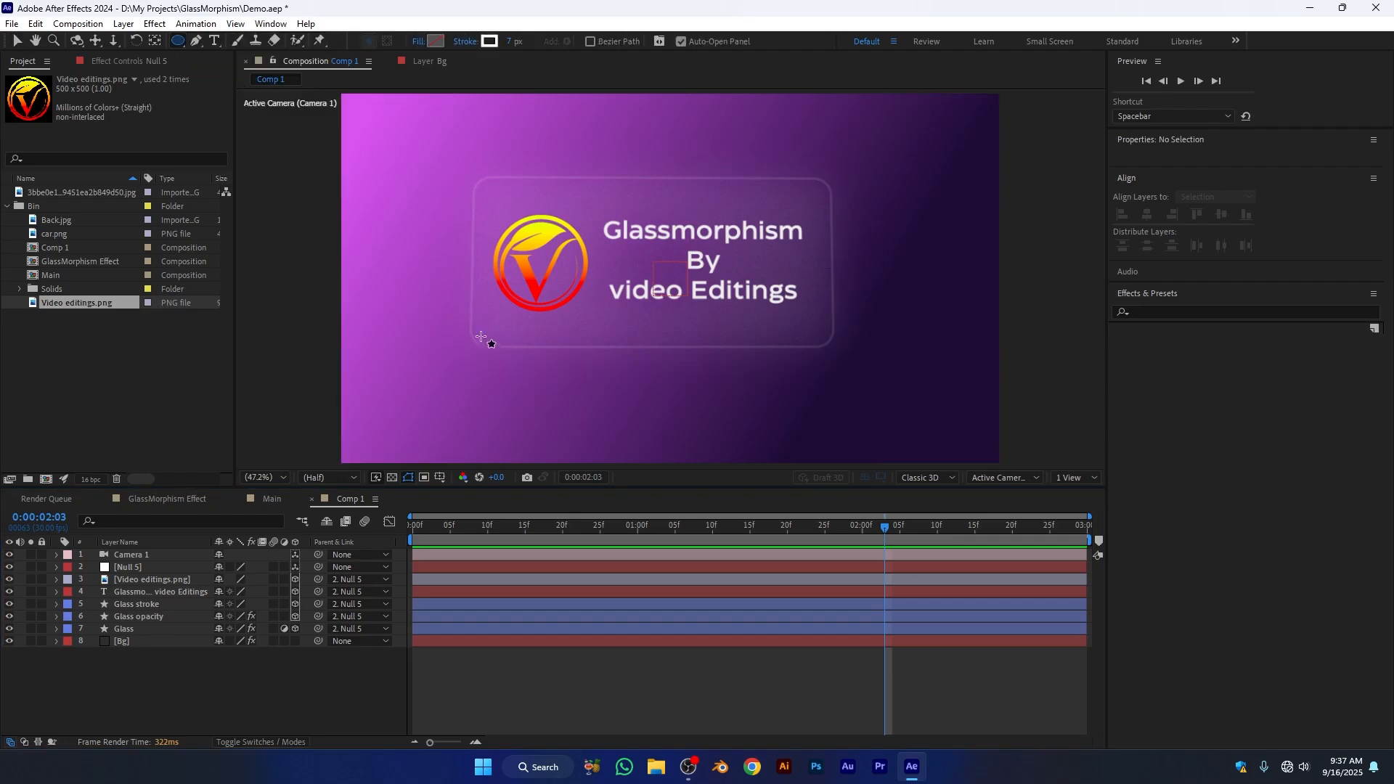
pyautogui.moveTo(426, 313)
pyautogui.mouseDown()
pyautogui.moveTo(501, 389)
pyautogui.moveTo(522, 388)
pyautogui.mouseUp()
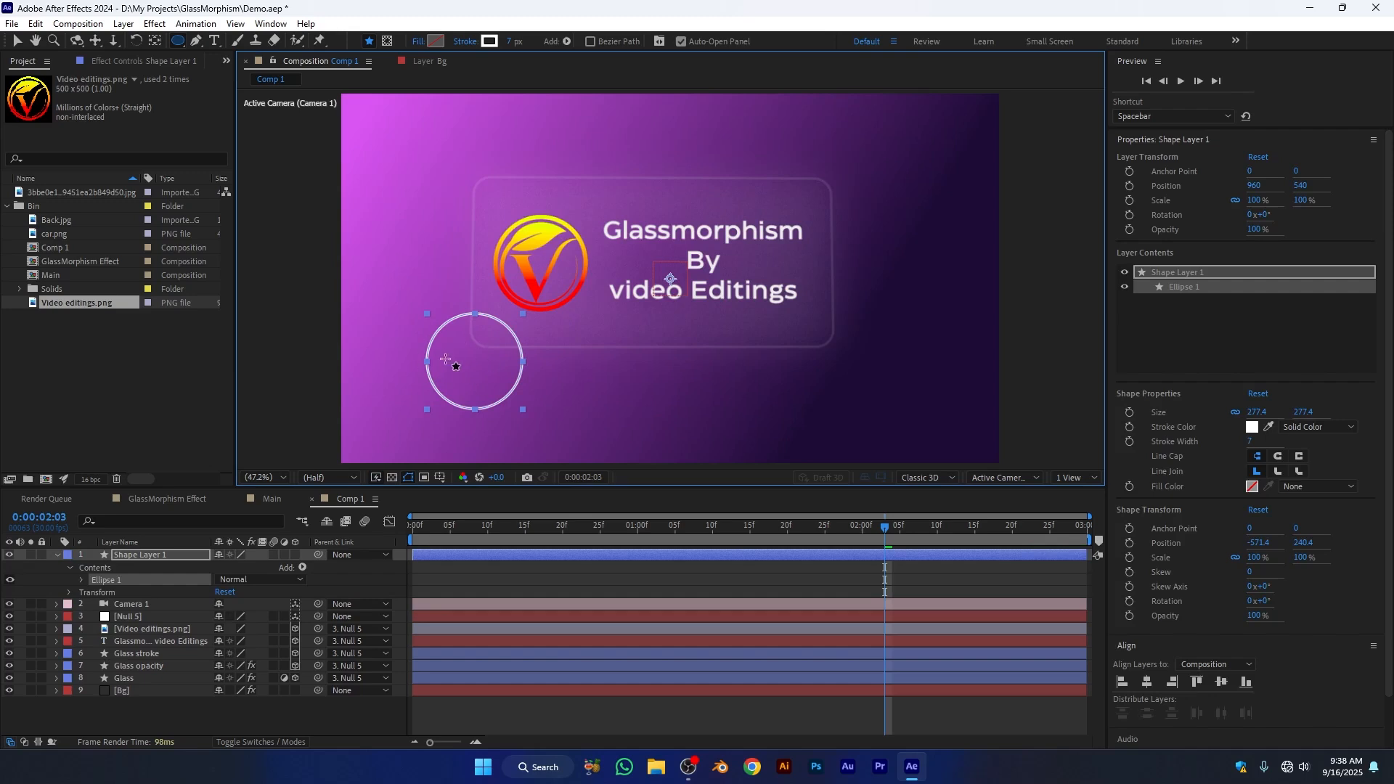
pyautogui.click(469, 42)
pyautogui.click(654, 343)
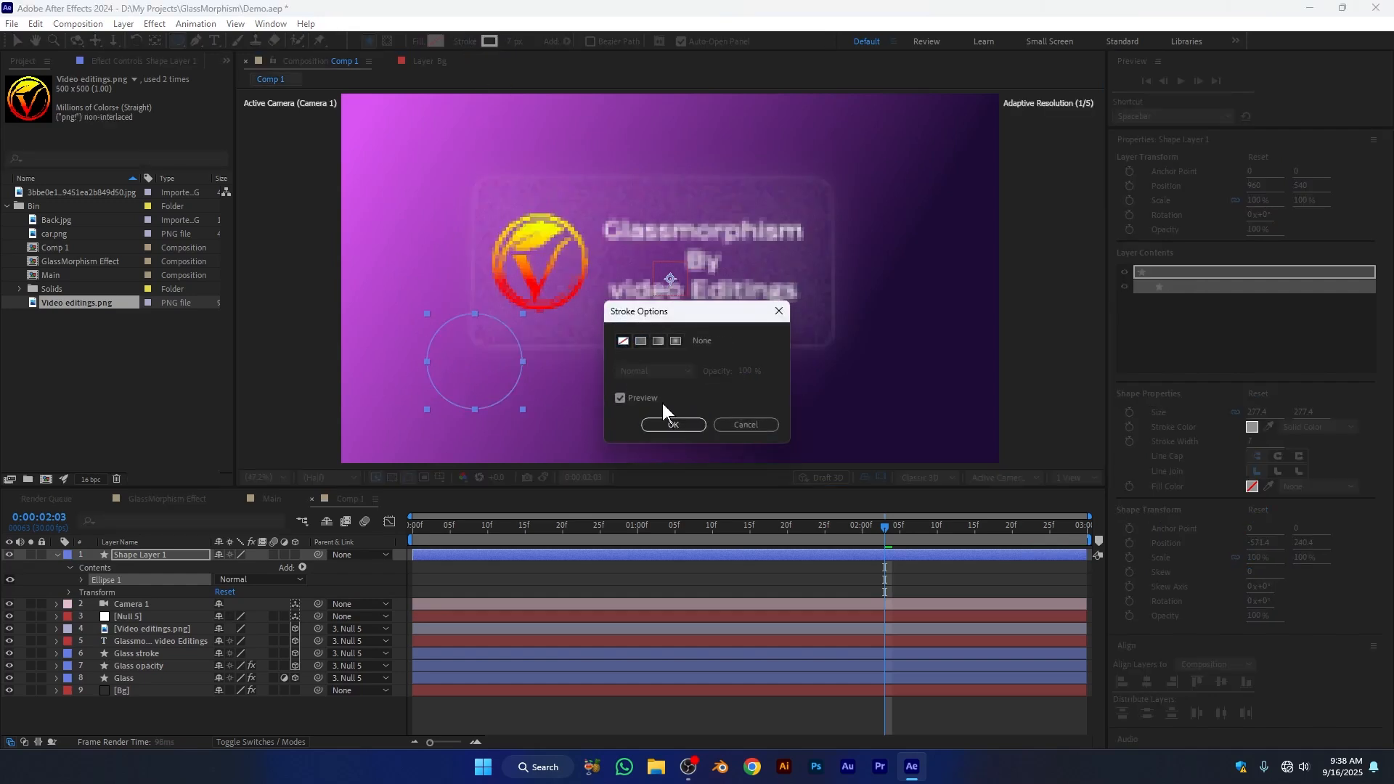
pyautogui.click(663, 419)
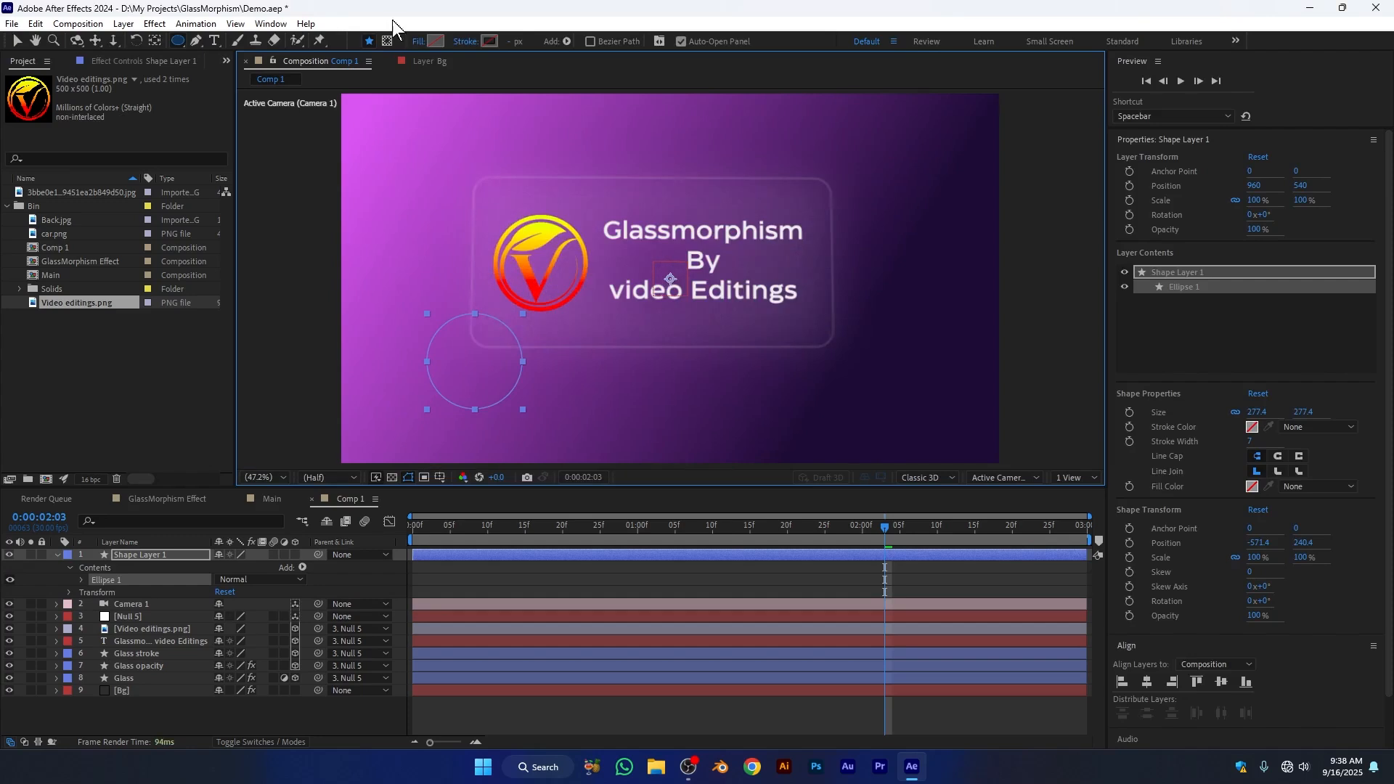
# Fill the circle with a bright solid blue and select its shape layer.
pyautogui.click(434, 42)
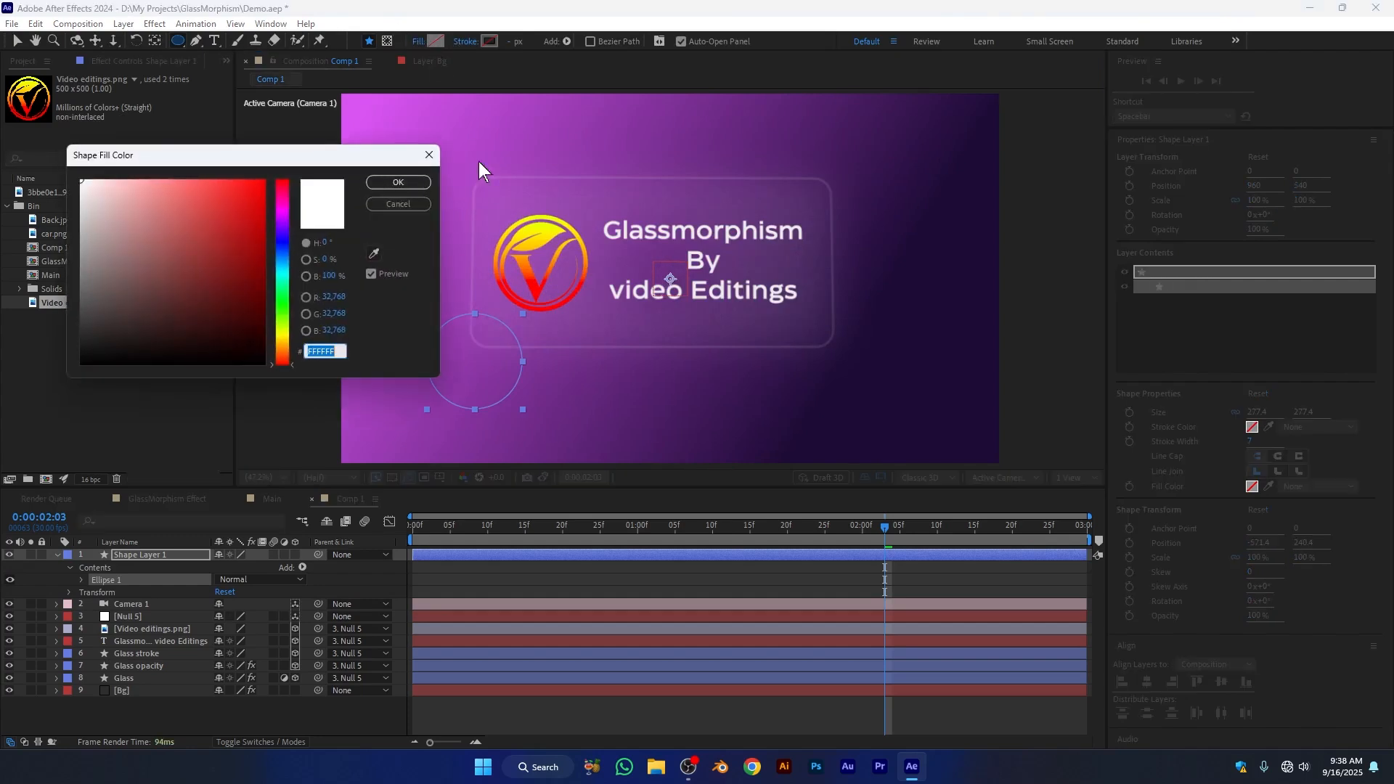
pyautogui.click(283, 259)
pyautogui.click(233, 208)
pyautogui.moveTo(233, 208); pyautogui.dragTo(235, 191)
pyautogui.click(389, 185)
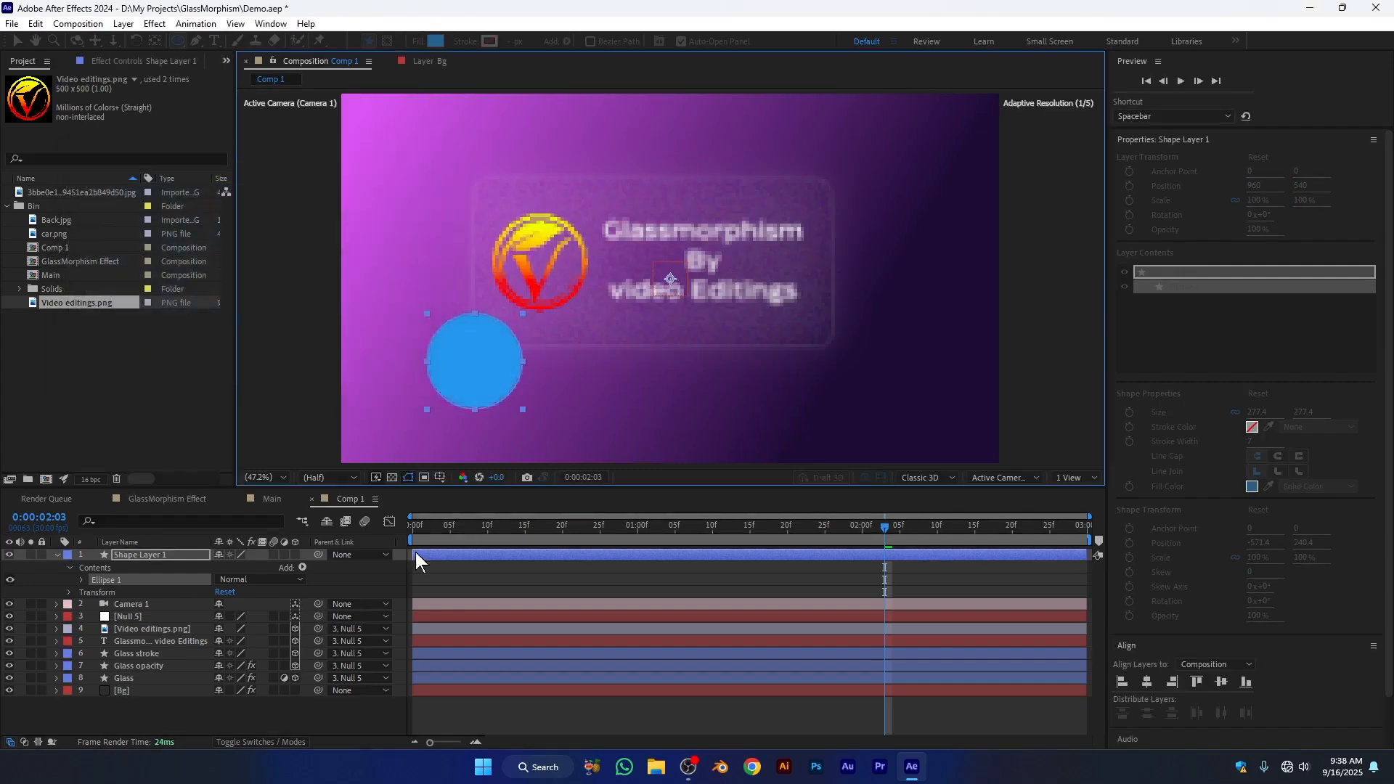
pyautogui.click(134, 557)
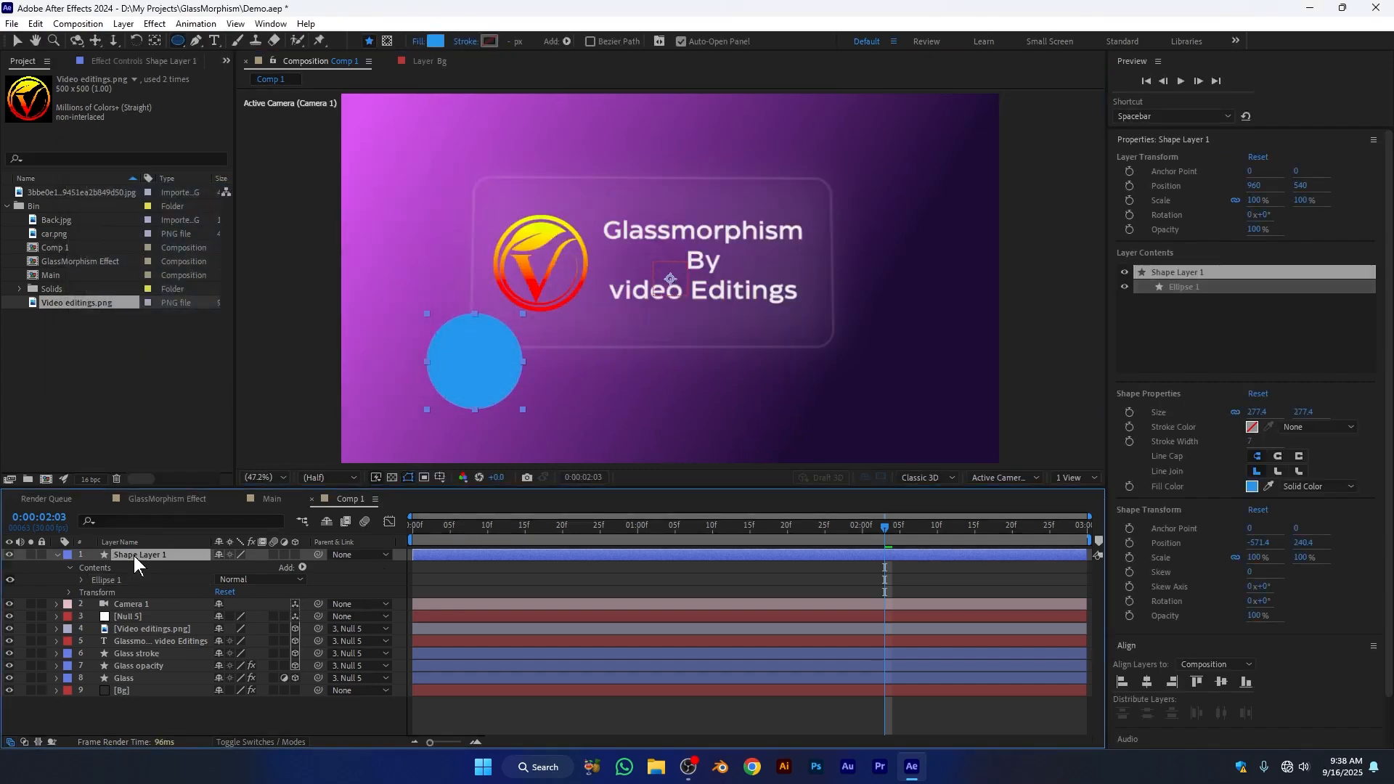
# Duplicate the blue circle layer and place the copy over the card's upper-right corner.
pyautogui.hotkey('ctrl', 'd')
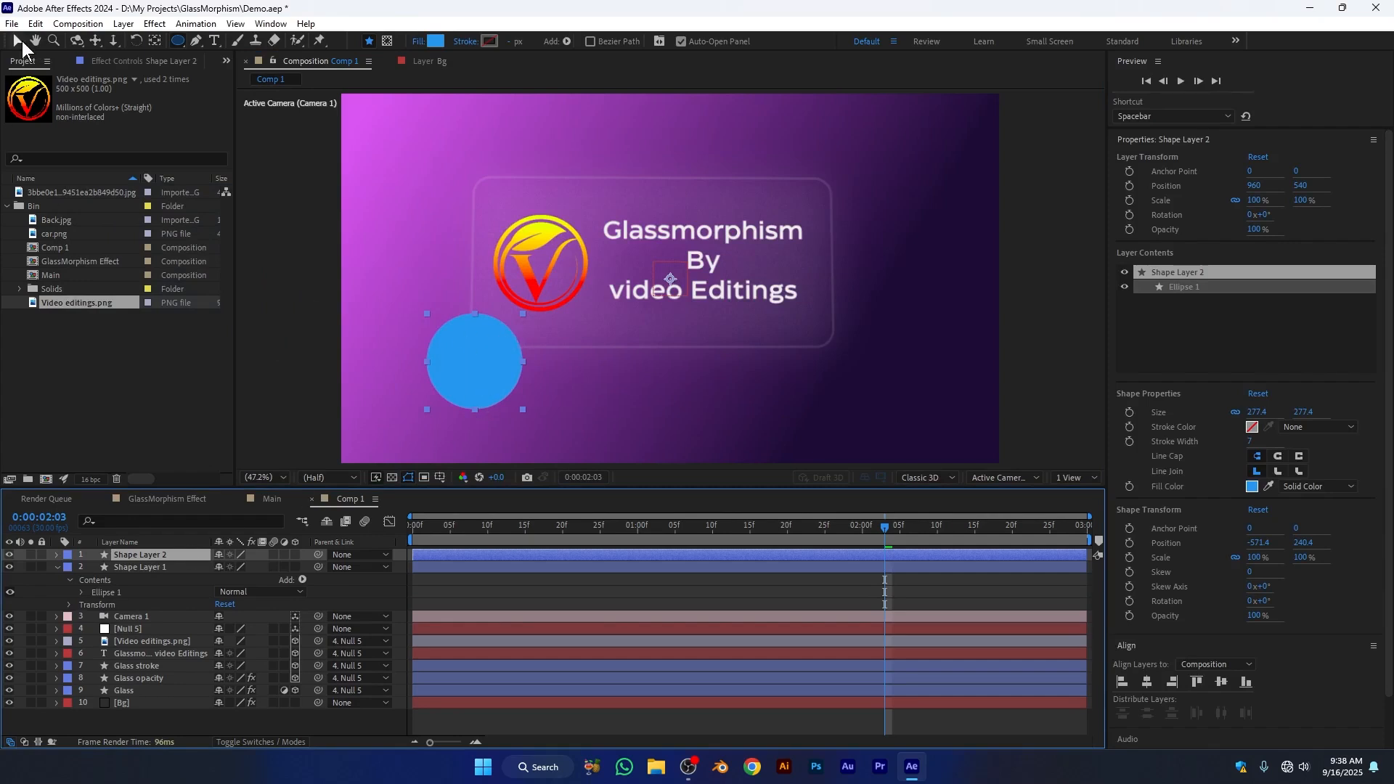
pyautogui.click(17, 42)
pyautogui.moveTo(481, 359); pyautogui.dragTo(851, 171)
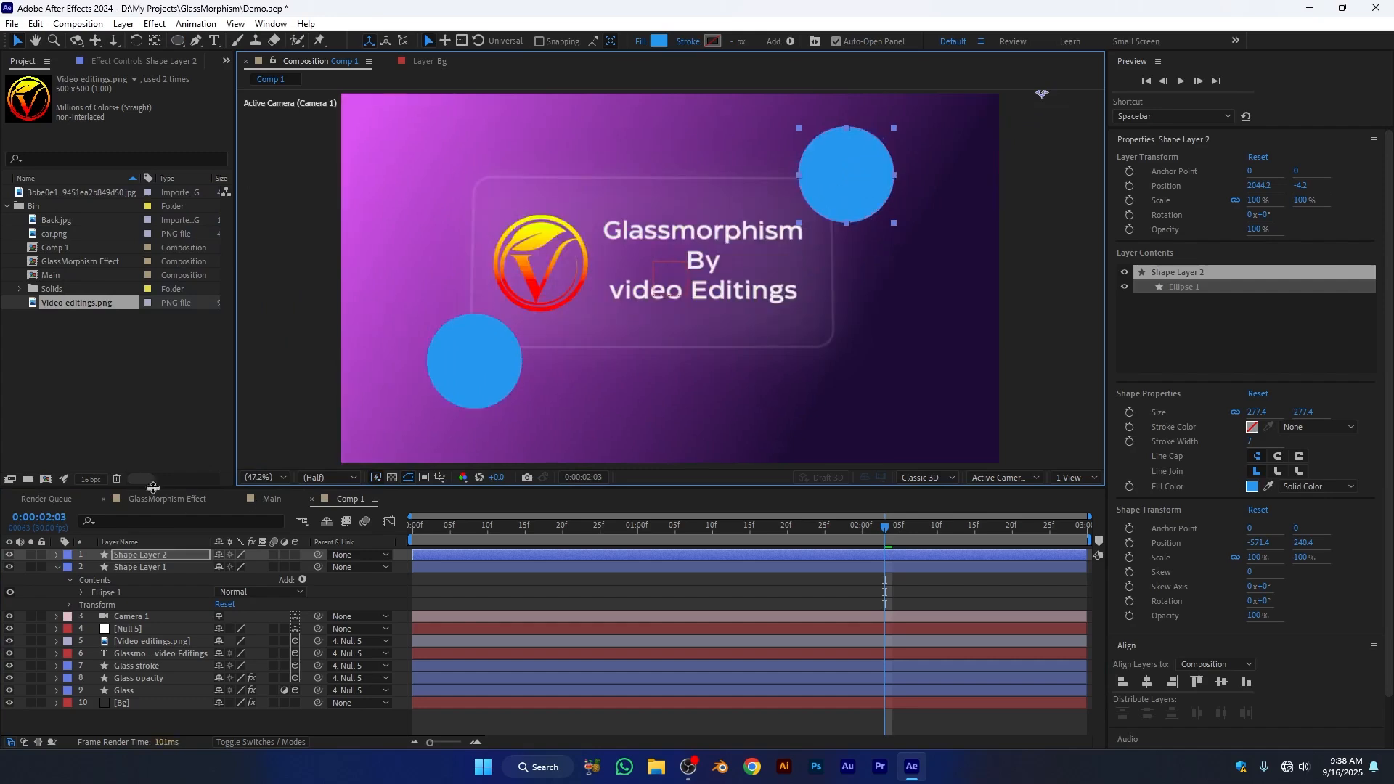
# Fill the upper-right circle with the deeper blue 263EEF and collapse the original circle's layer.
pyautogui.click(657, 40)
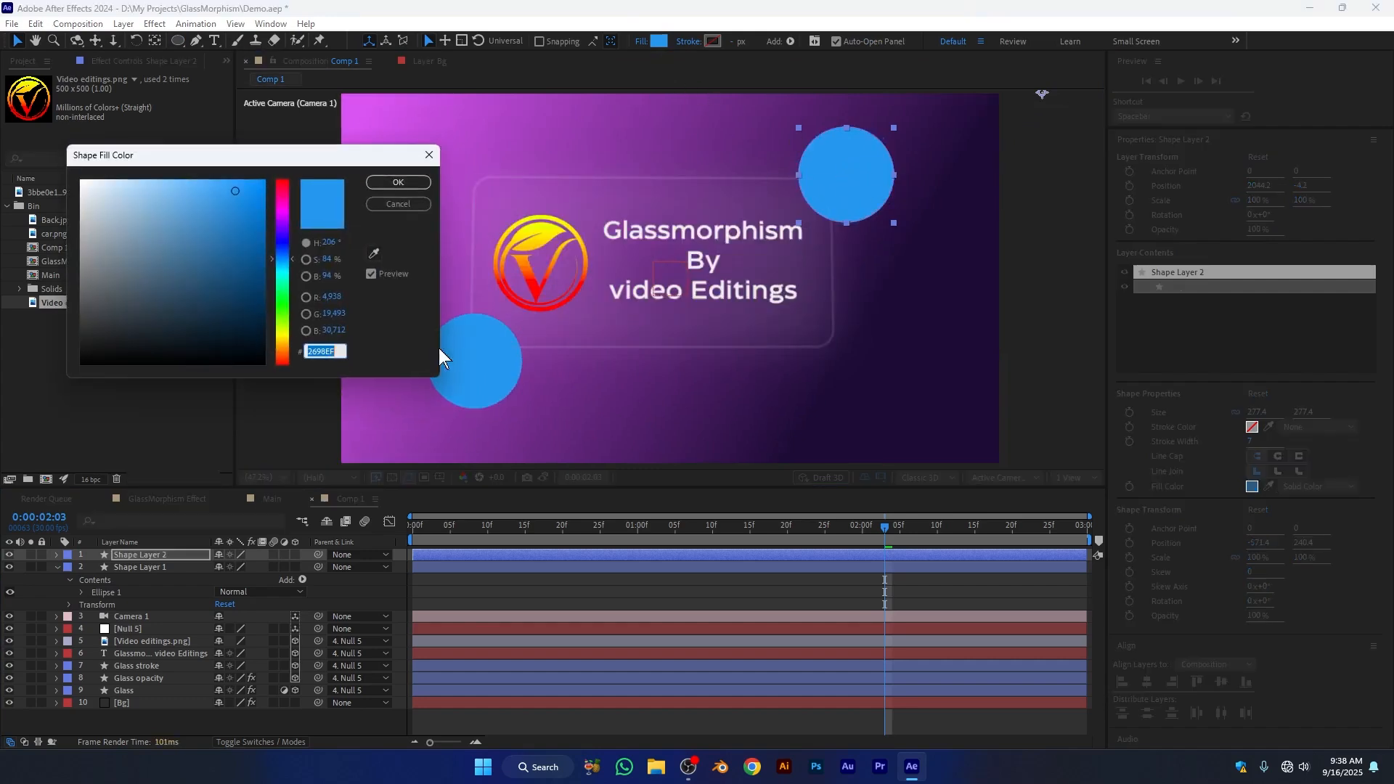
pyautogui.moveTo(283, 231)
pyautogui.mouseDown()
pyautogui.moveTo(283, 217)
pyautogui.moveTo(281, 249)
pyautogui.mouseUp()
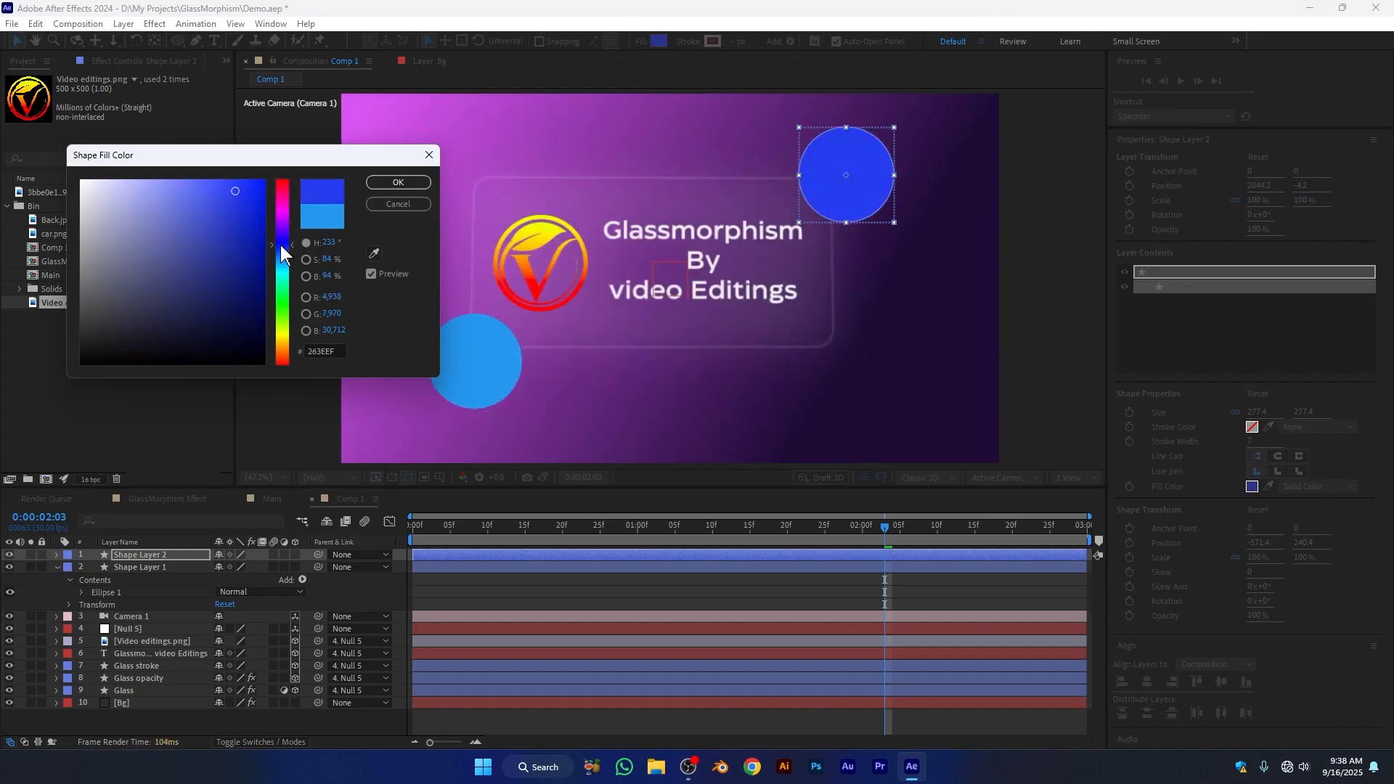
pyautogui.click(405, 181)
pyautogui.click(57, 567)
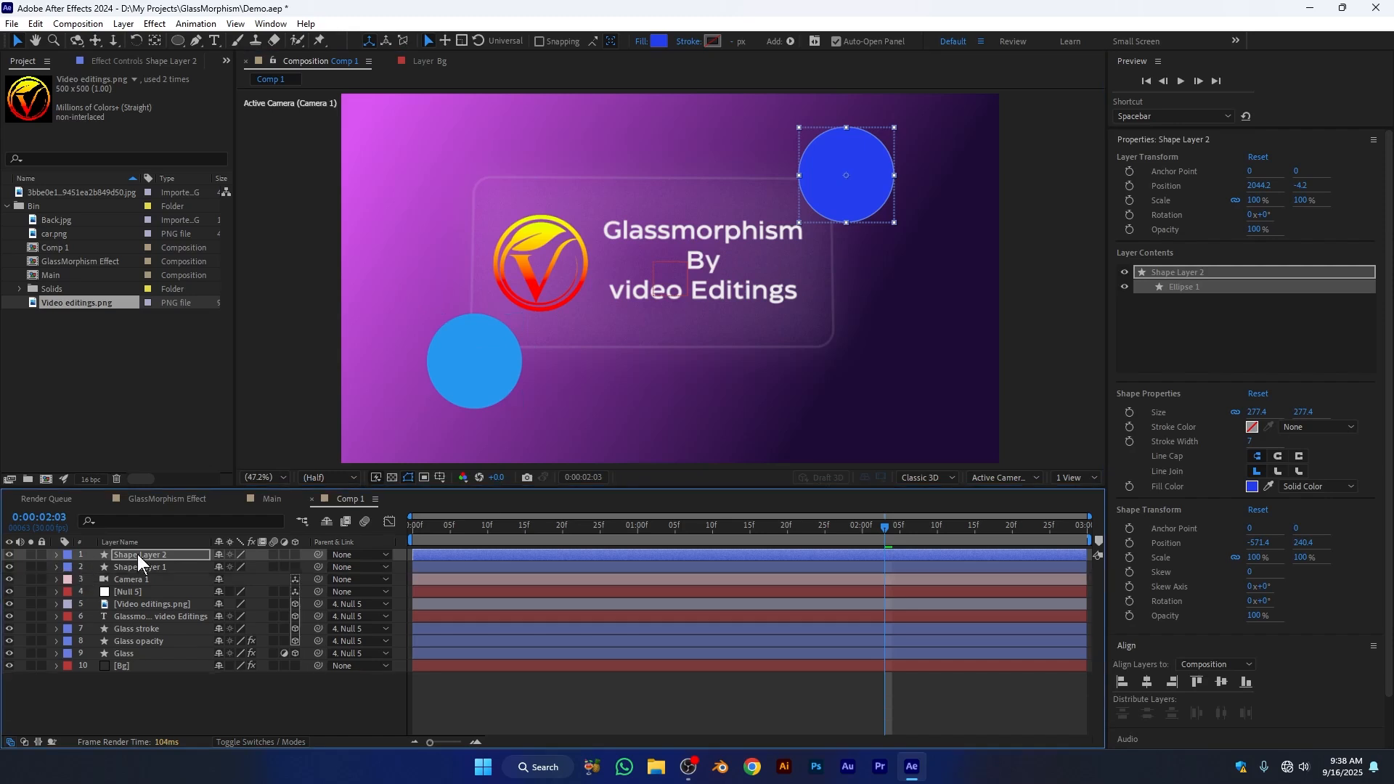
# Move both circle shape layers beneath the Glass layer and above the Bg layer.
pyautogui.click(137, 554)
pyautogui.keyDown('shift'); pyautogui.click(155, 569); pyautogui.keyUp('shift')
pyautogui.moveTo(156, 560); pyautogui.dragTo(166, 659)
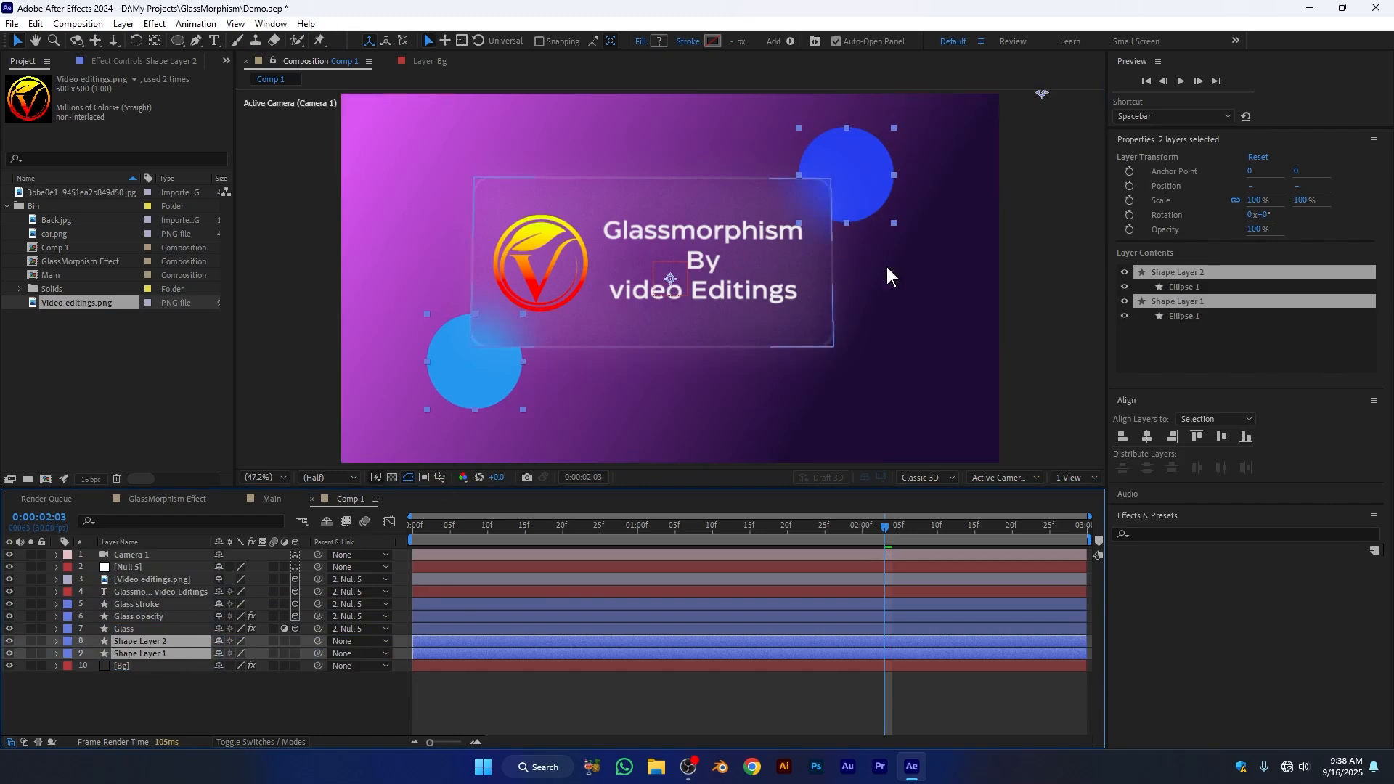
# Undo the joint move of both circles and shift only the upper-right circle inward to about 2016.7, 19.1.
pyautogui.moveTo(865, 172); pyautogui.dragTo(815, 207)
pyautogui.hotkey('ctrl', 'z')
pyautogui.click(200, 726)
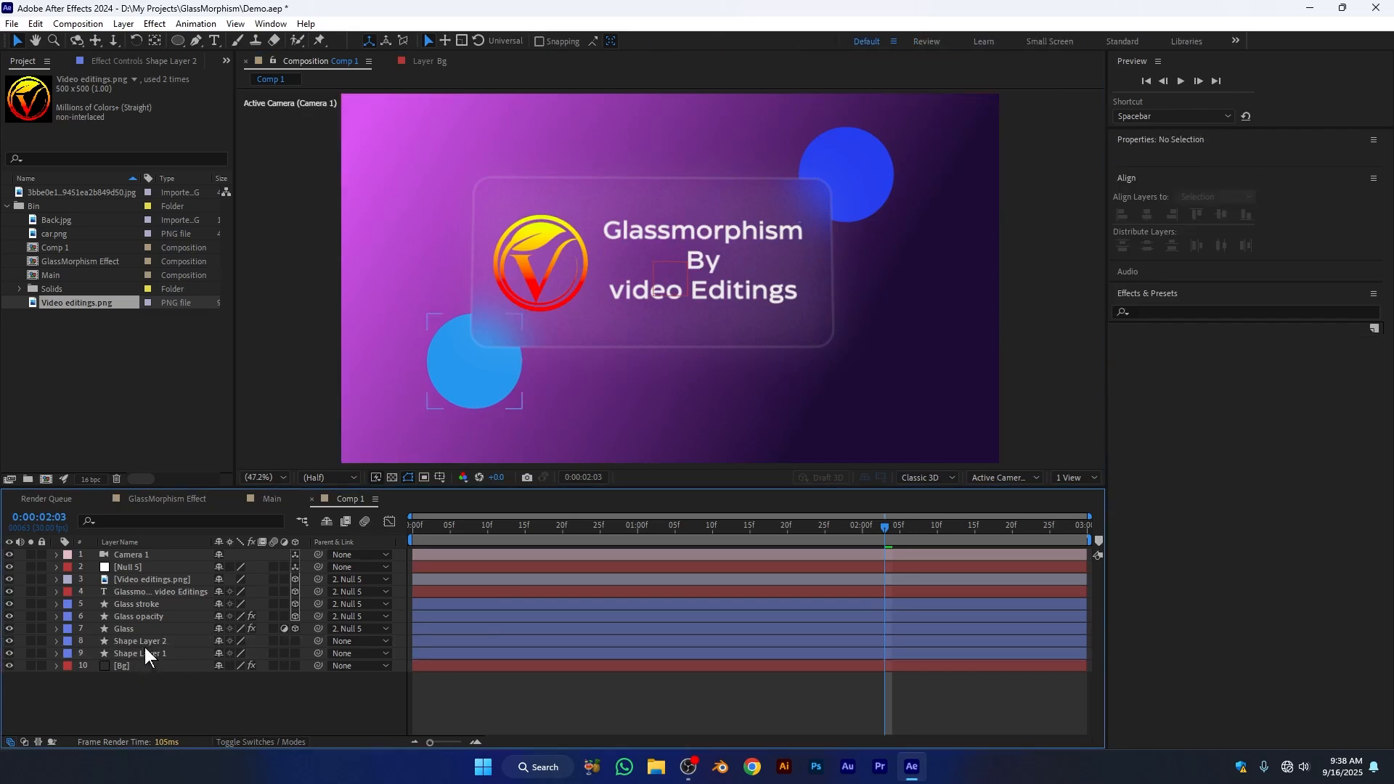
pyautogui.click(145, 644)
pyautogui.moveTo(846, 169)
pyautogui.mouseDown()
pyautogui.moveTo(690, 243)
pyautogui.moveTo(581, 269)
pyautogui.moveTo(617, 225)
pyautogui.moveTo(689, 190)
pyautogui.moveTo(671, 185)
pyautogui.moveTo(805, 167)
pyautogui.moveTo(849, 181)
pyautogui.mouseUp()
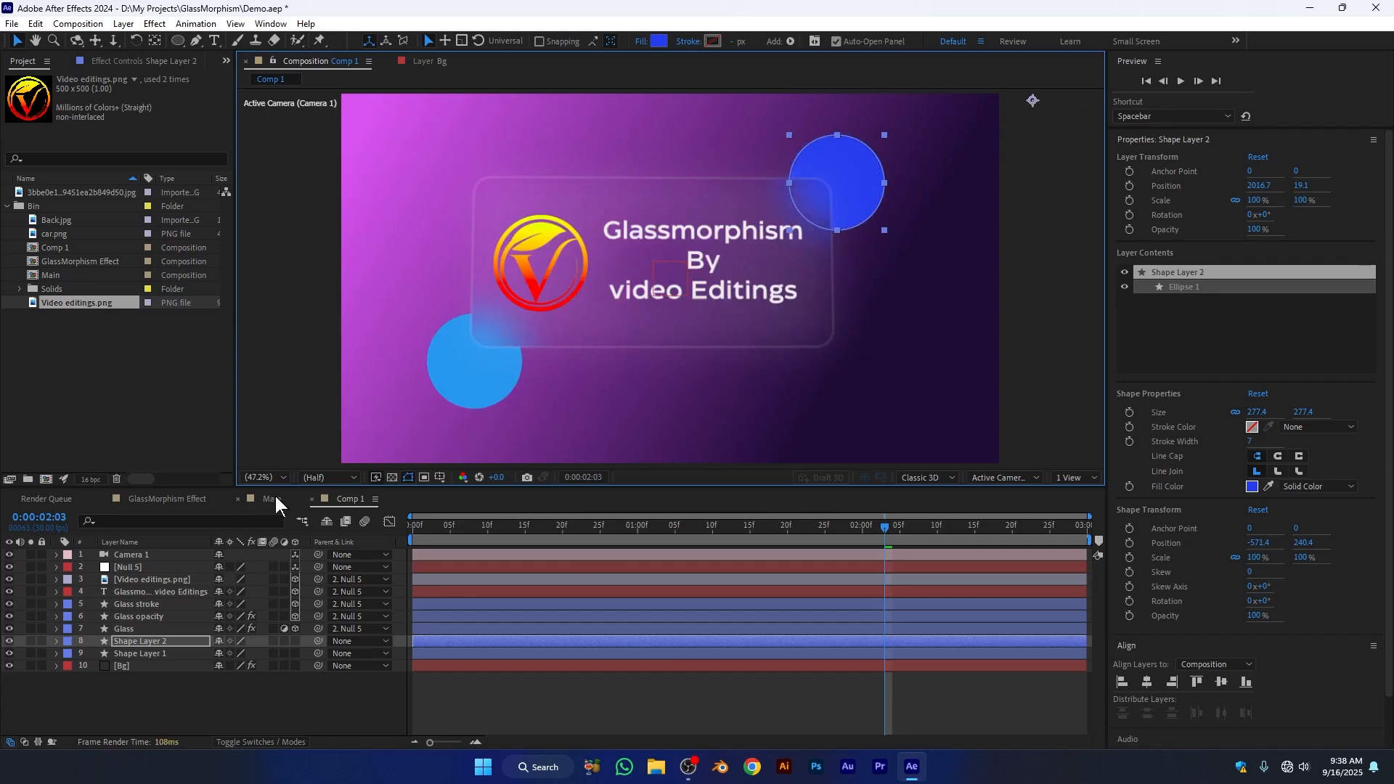
# Preview the finished animation in the Main composition for reference and return to Comp 1.
pyautogui.click(271, 499)
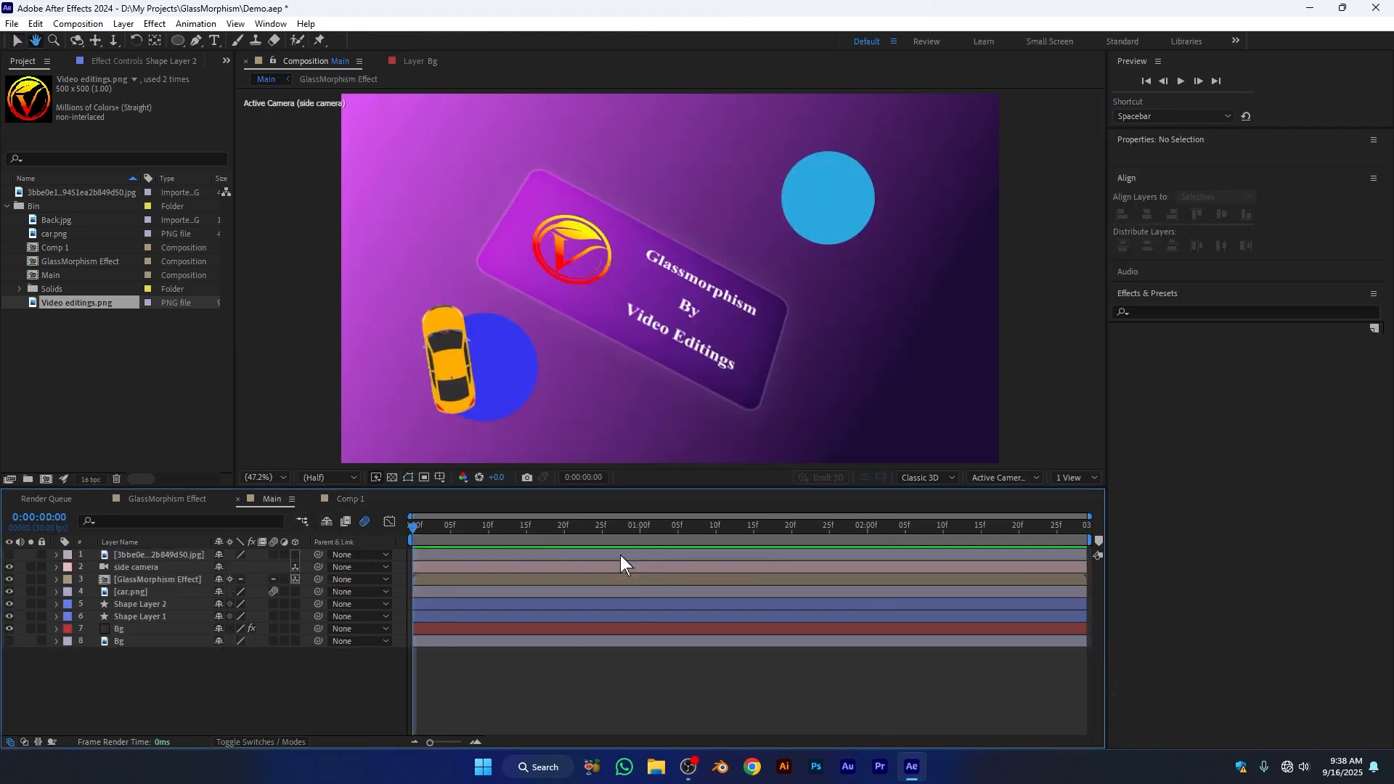
pyautogui.press('space')
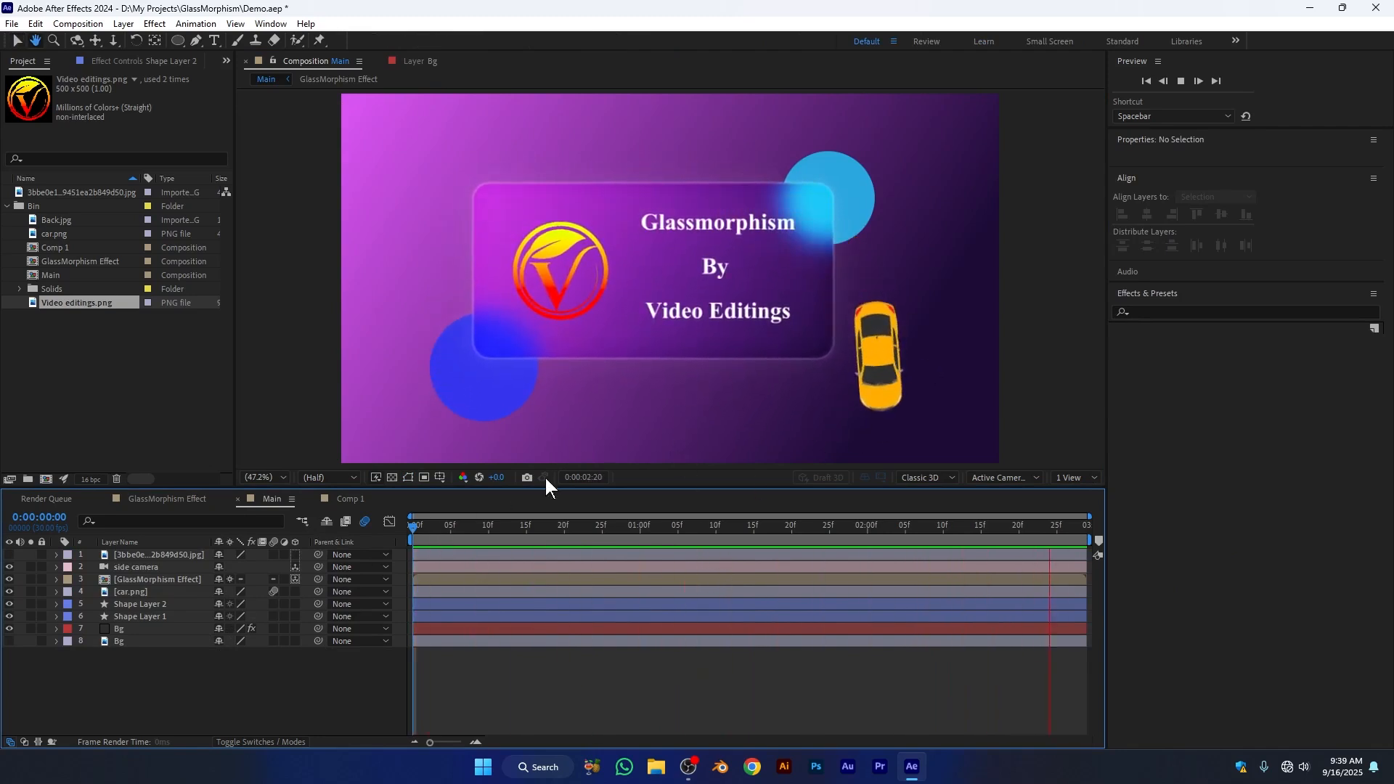
pyautogui.press('space')
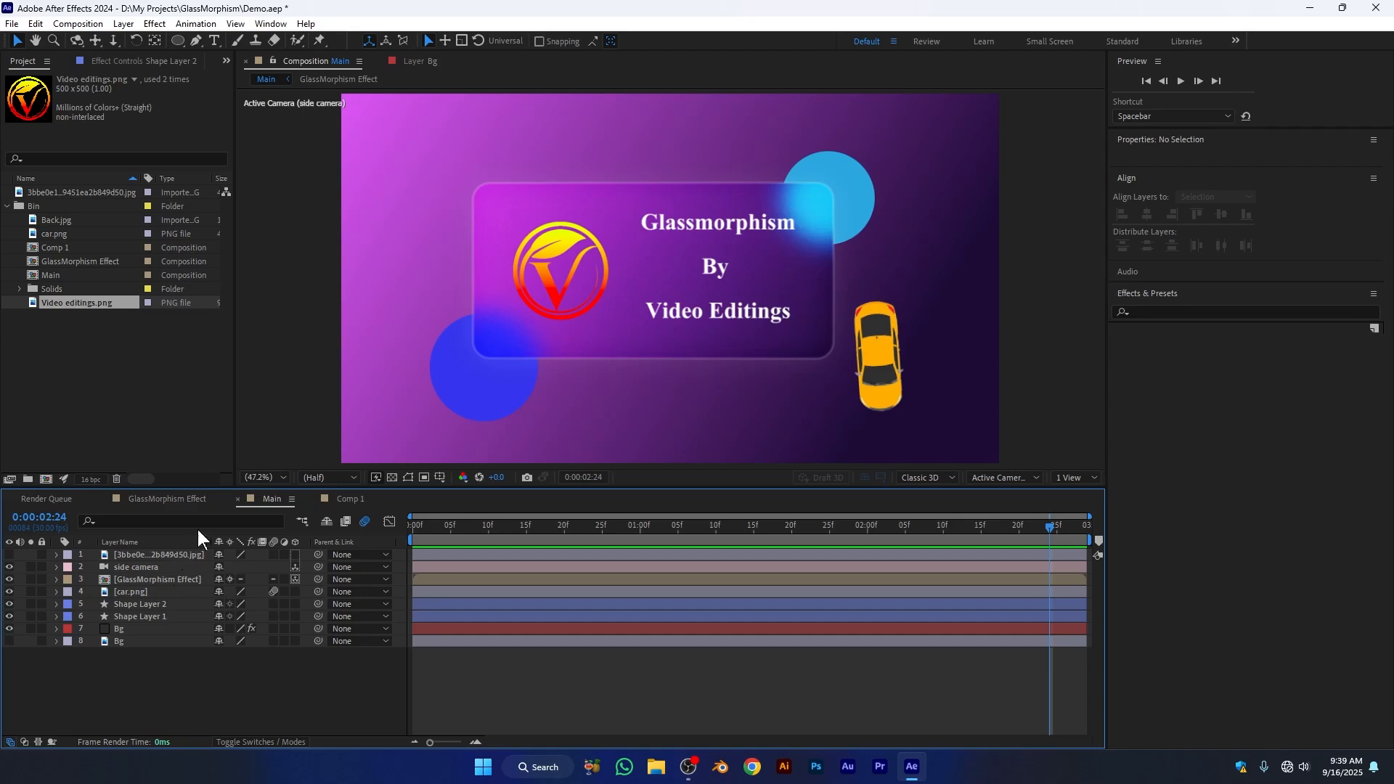
pyautogui.click(349, 501)
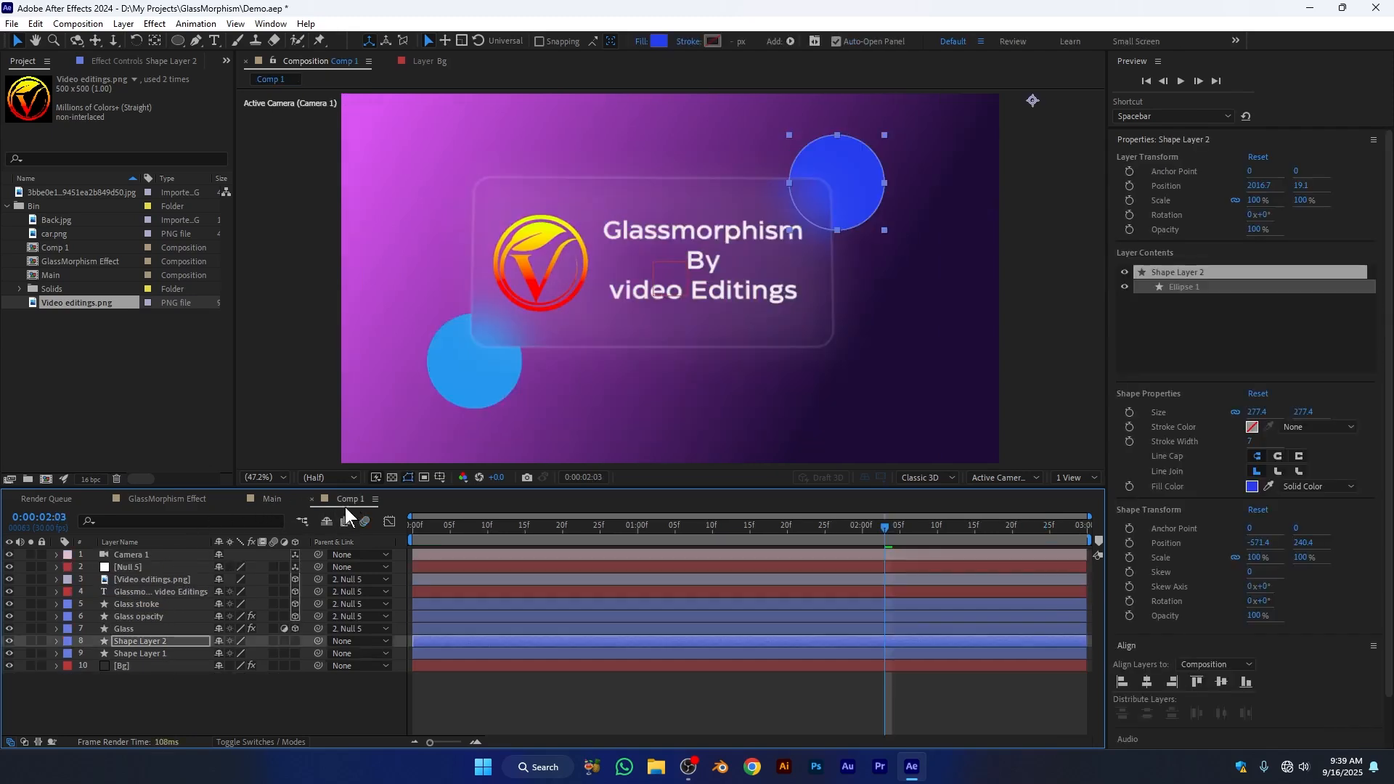
# Add car.png to Comp 1 directly beneath the Glass layer, above the circle layers.
pyautogui.moveTo(573, 529); pyautogui.dragTo(543, 530)
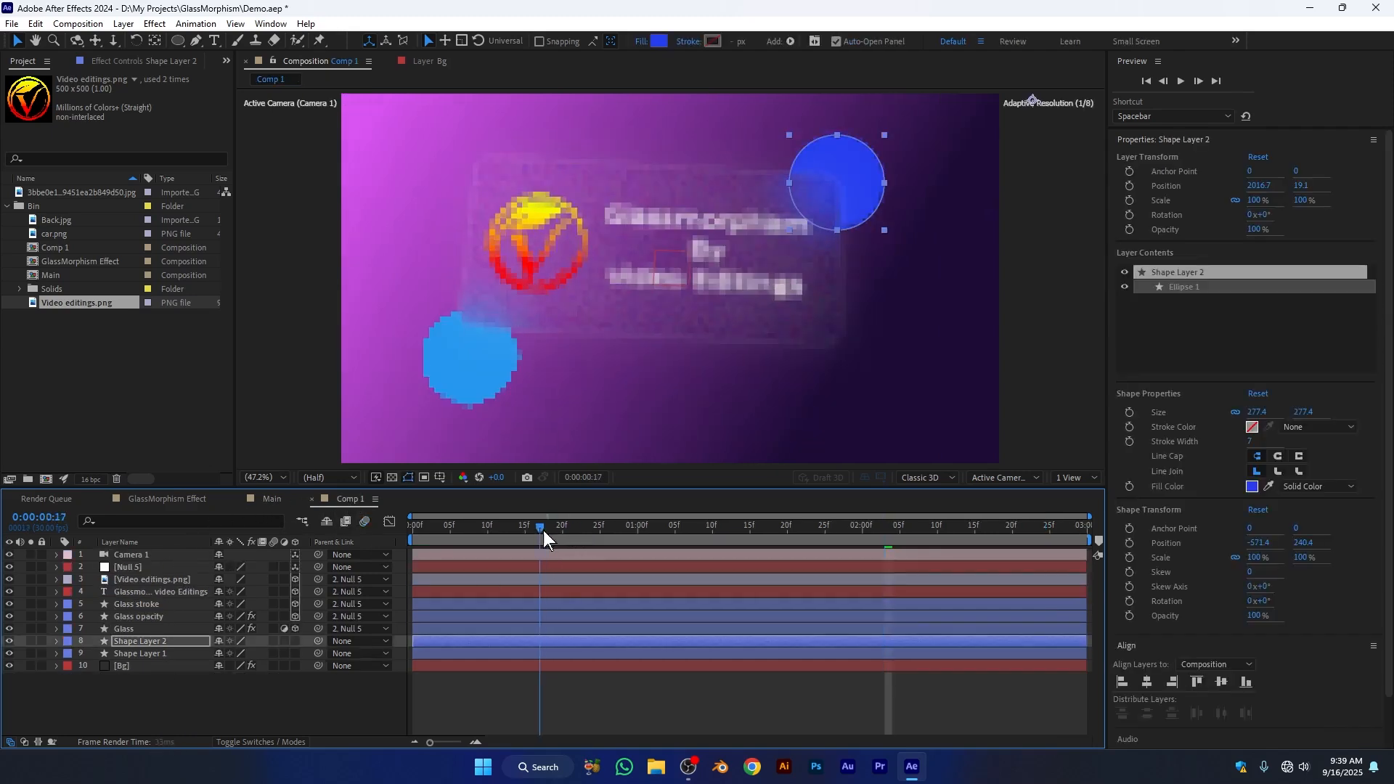
pyautogui.click(264, 686)
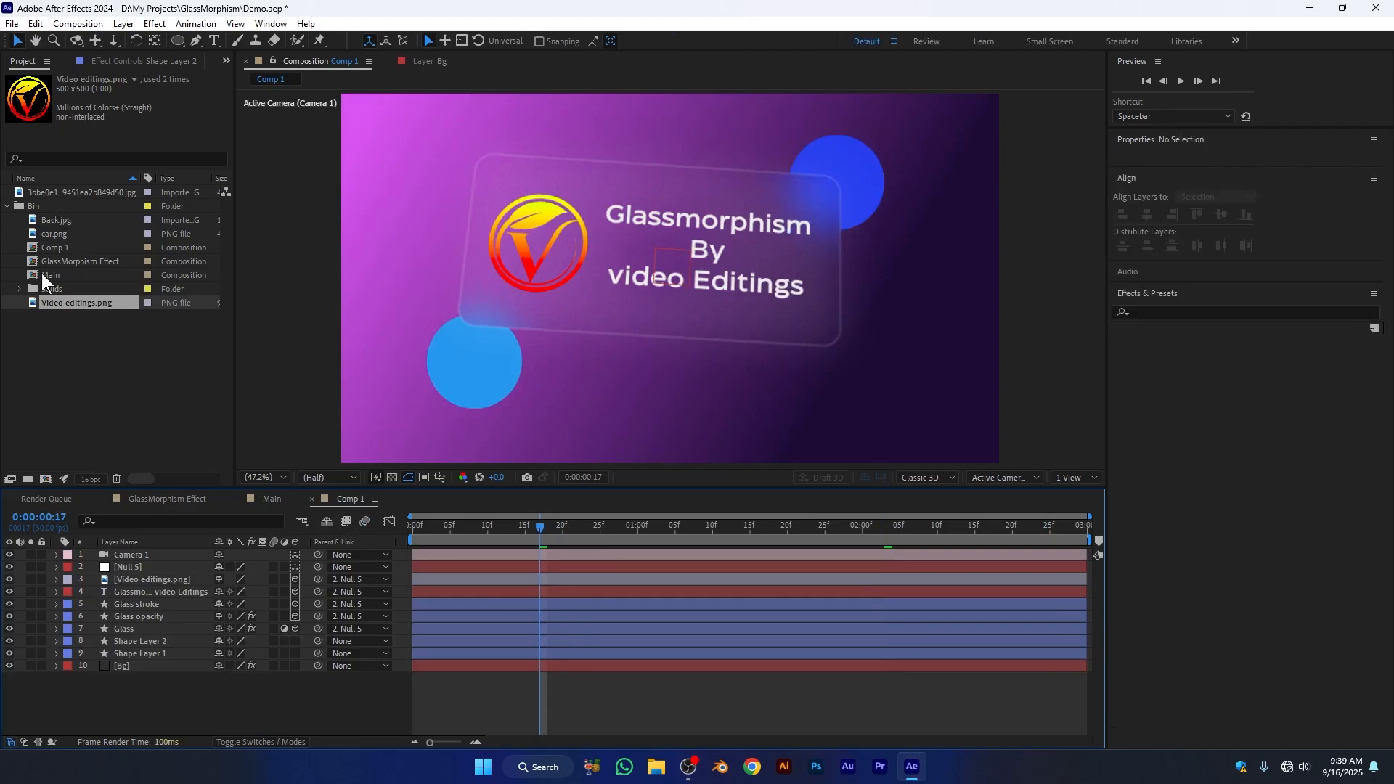
pyautogui.click(54, 233)
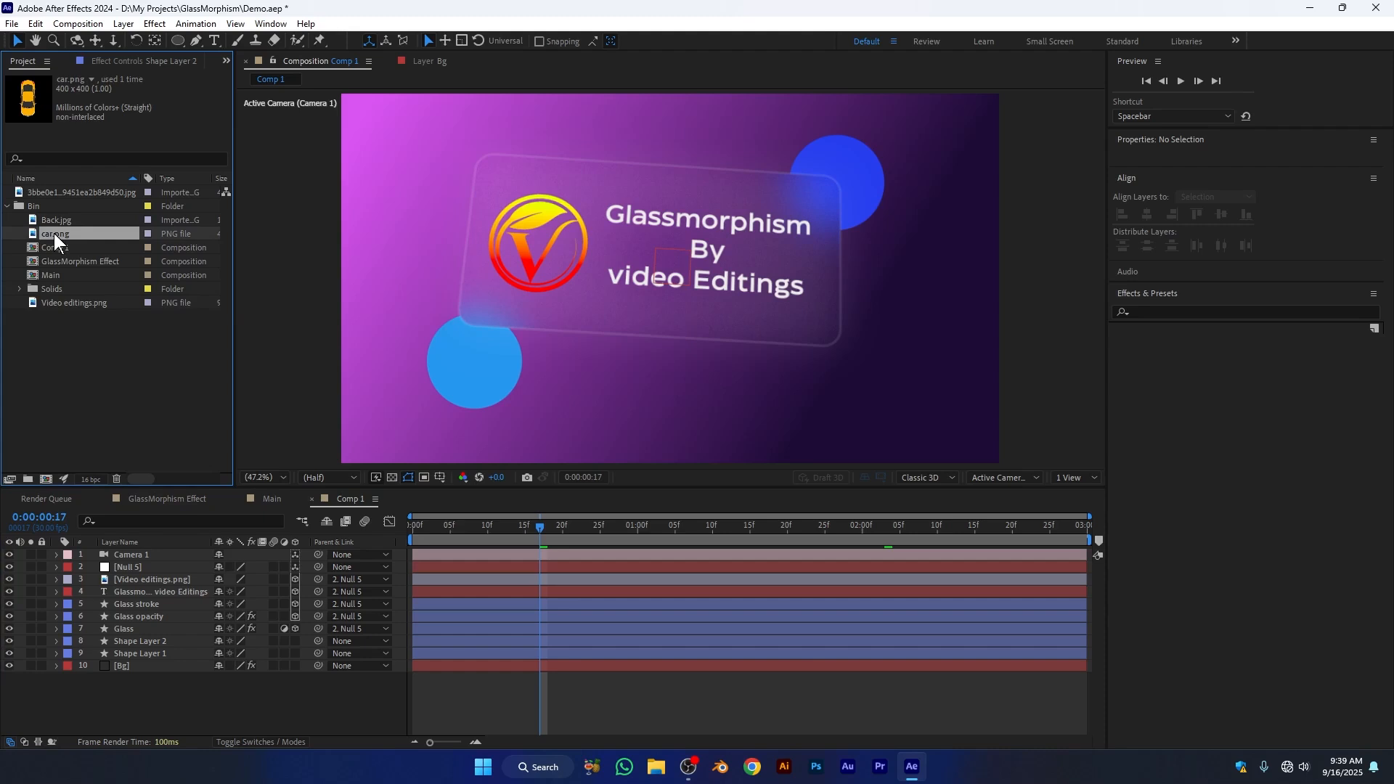
pyautogui.moveTo(54, 233); pyautogui.dragTo(104, 638)
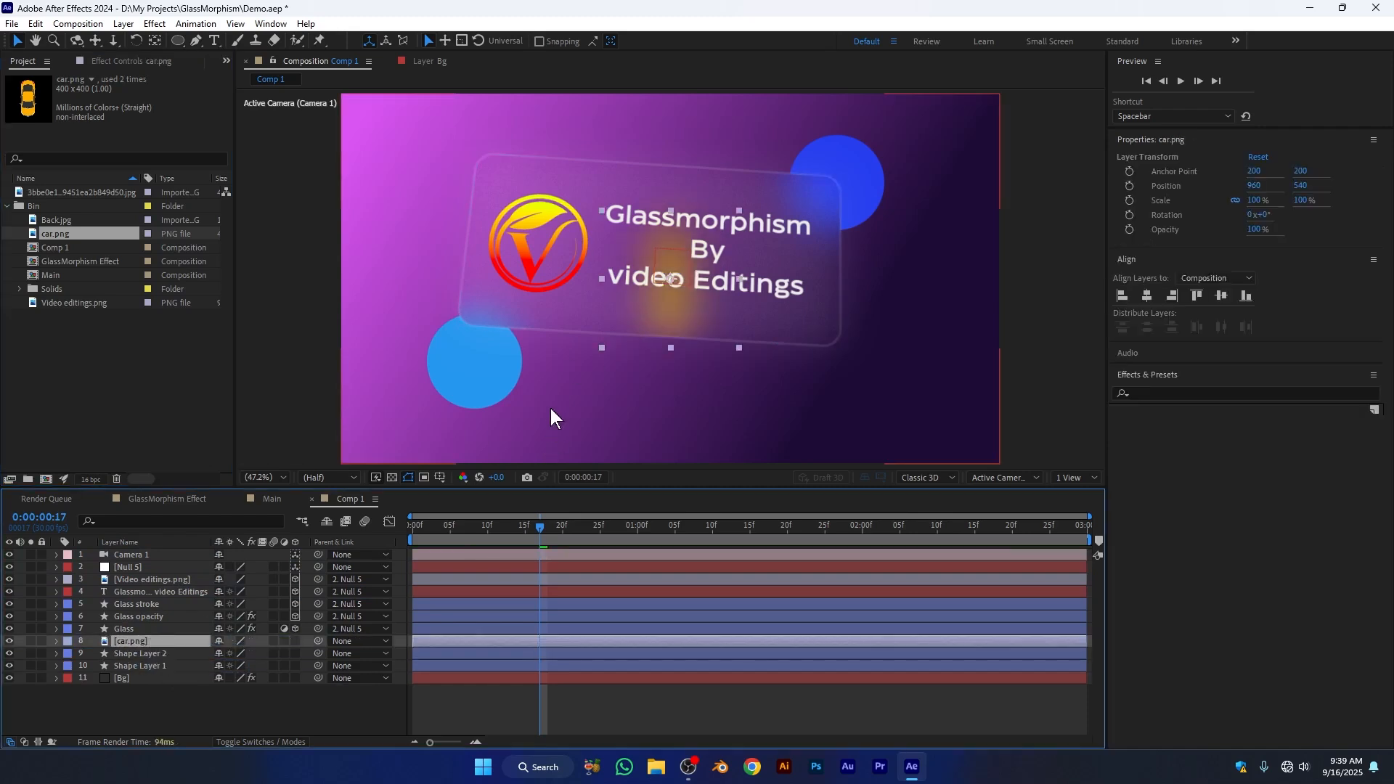
# Go to 0:00:02:01 and set the car's Position to 375, 665, beside the card's lower-left corner.
pyautogui.press('p')
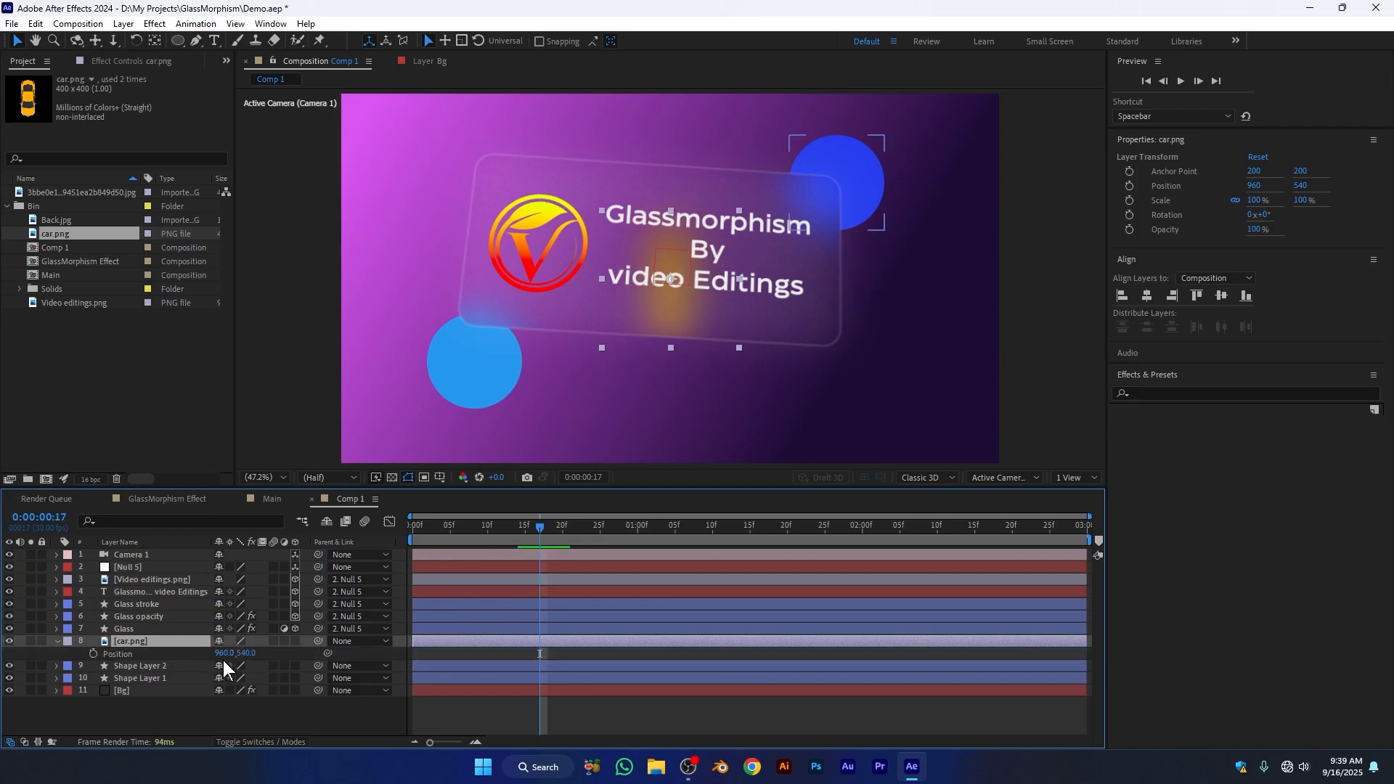
pyautogui.moveTo(223, 653); pyautogui.dragTo(430, 618)
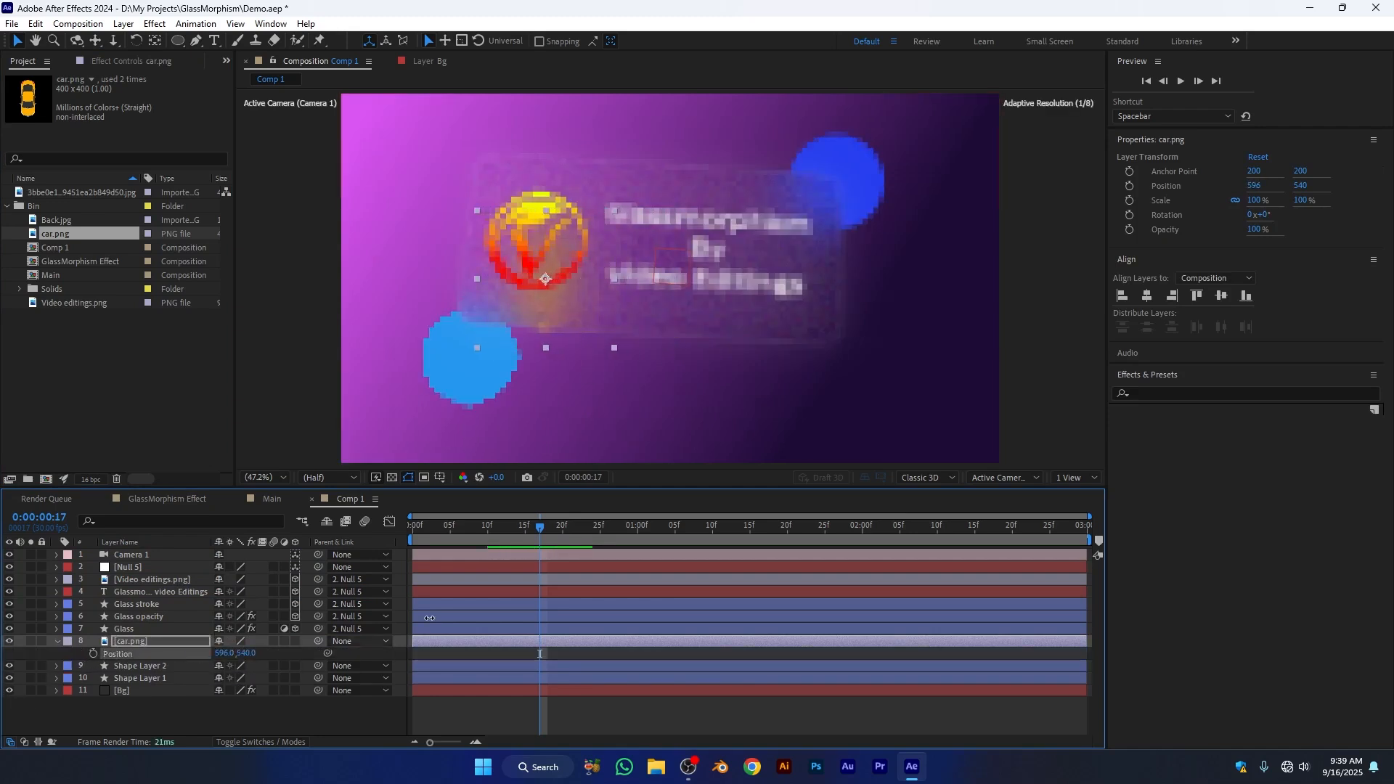
pyautogui.moveTo(539, 525); pyautogui.dragTo(869, 559)
pyautogui.moveTo(223, 652); pyautogui.dragTo(112, 655)
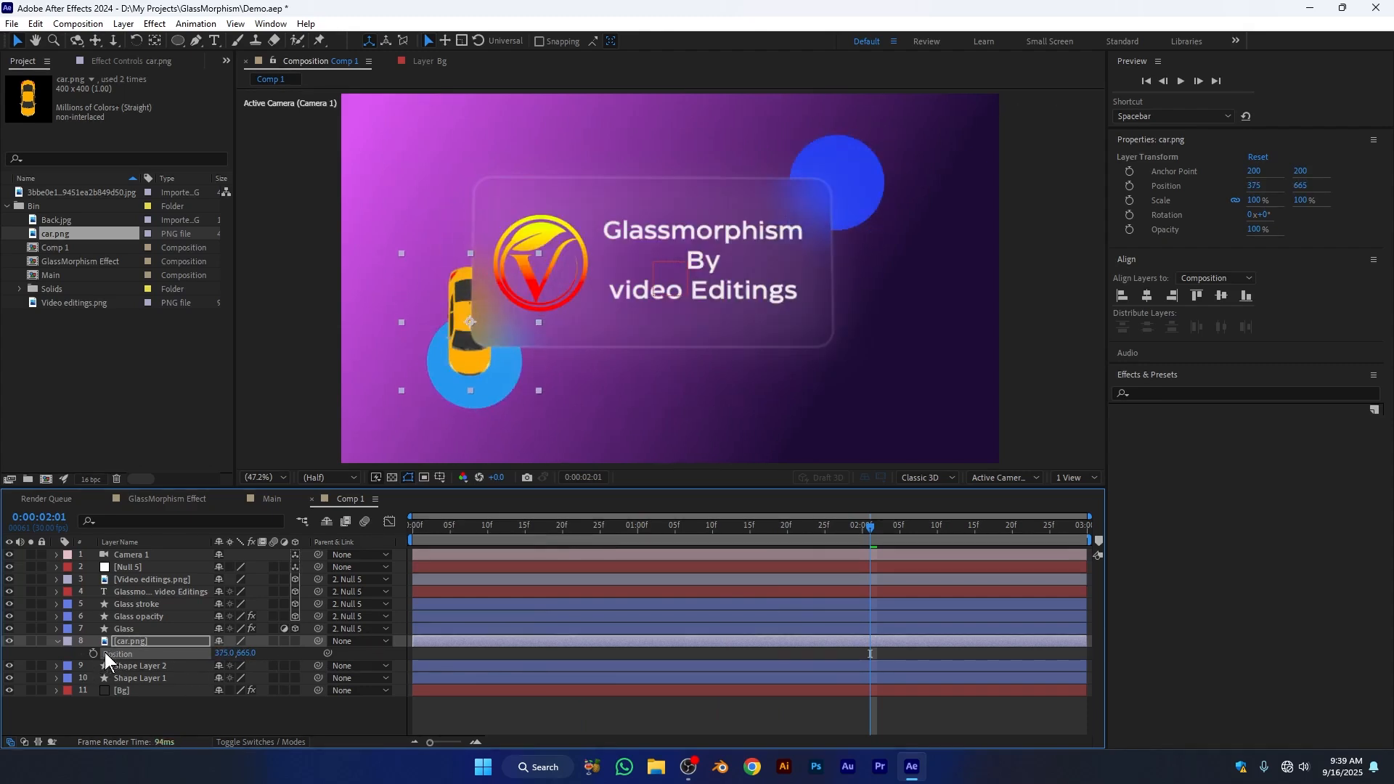
# Keyframe the car's Position at 0:00:00:01, then add a keyframe at 1537.6, 665 beyond the card's right edge and shift it to about 0:00:02:17.
pyautogui.click(91, 654)
pyautogui.moveTo(868, 656); pyautogui.dragTo(466, 658)
pyautogui.moveTo(460, 320); pyautogui.dragTo(860, 320)
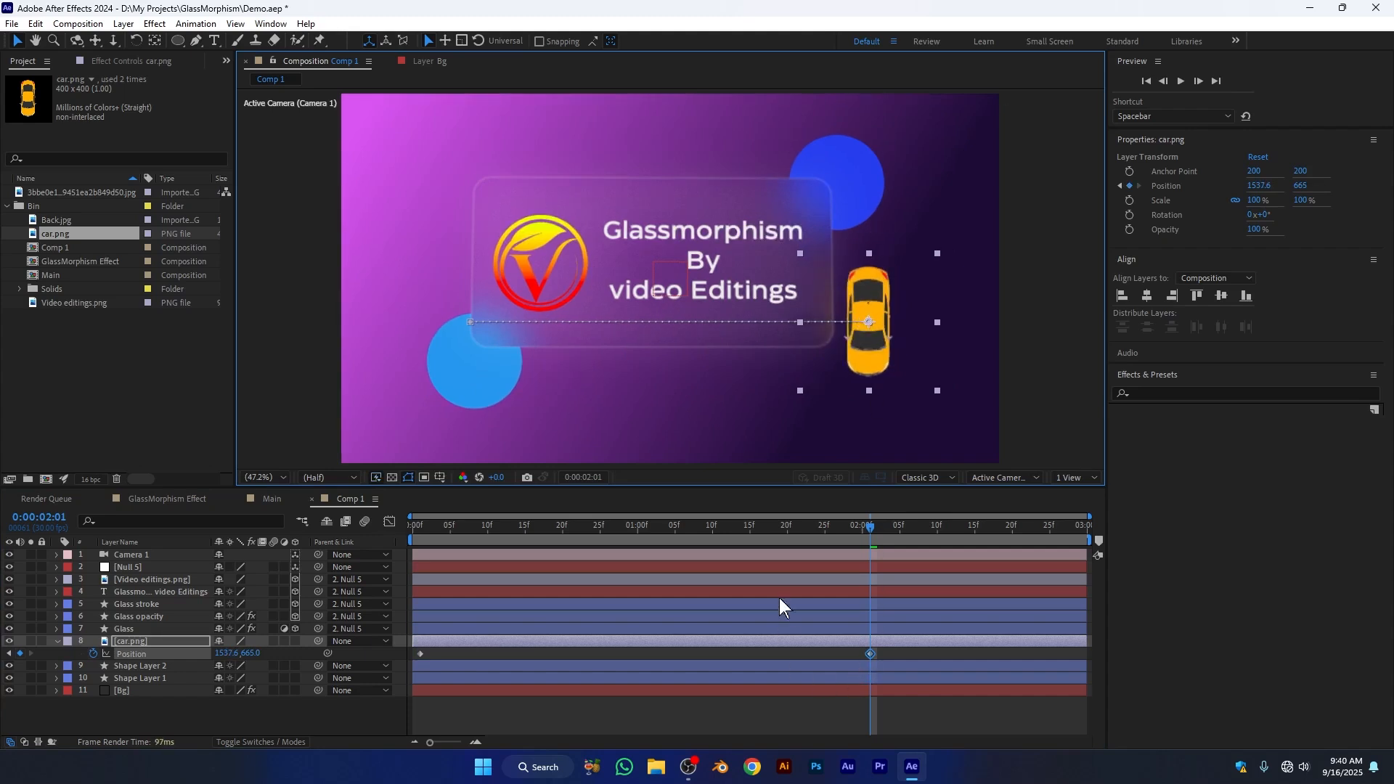
pyautogui.moveTo(870, 654); pyautogui.dragTo(993, 659)
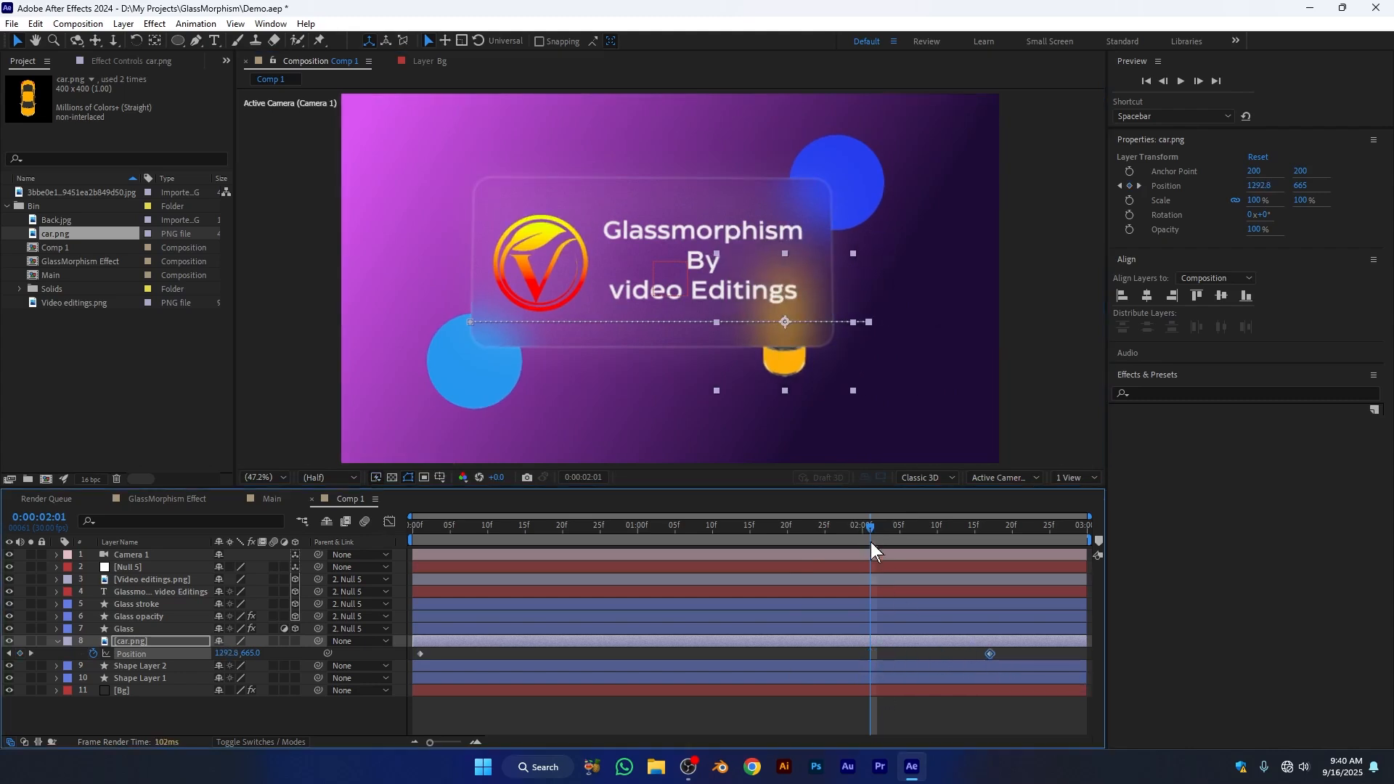
# At 0:00:01:10, move the car above the card to about 937.7, 220.3 to add a middle Position keyframe.
pyautogui.moveTo(864, 525); pyautogui.dragTo(712, 542)
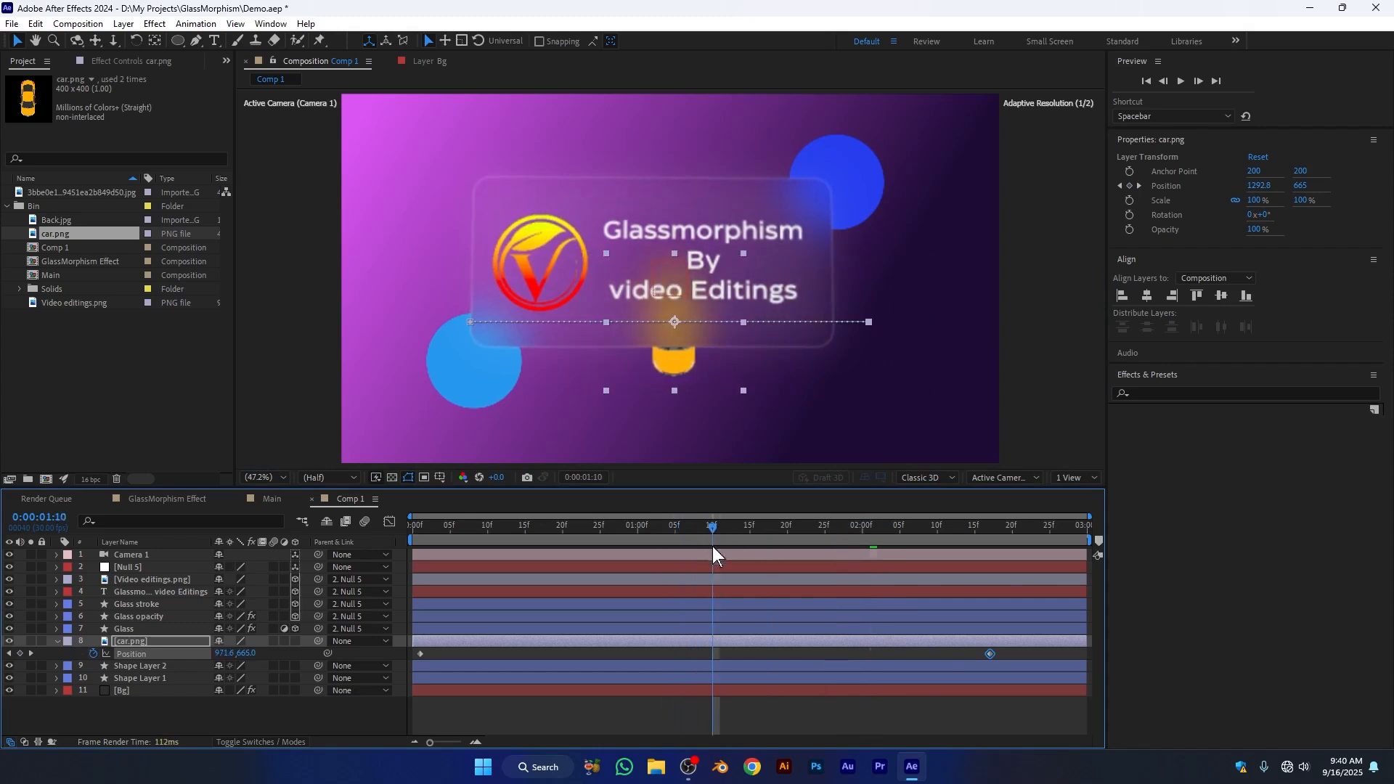
pyautogui.click(725, 643)
pyautogui.click(674, 324)
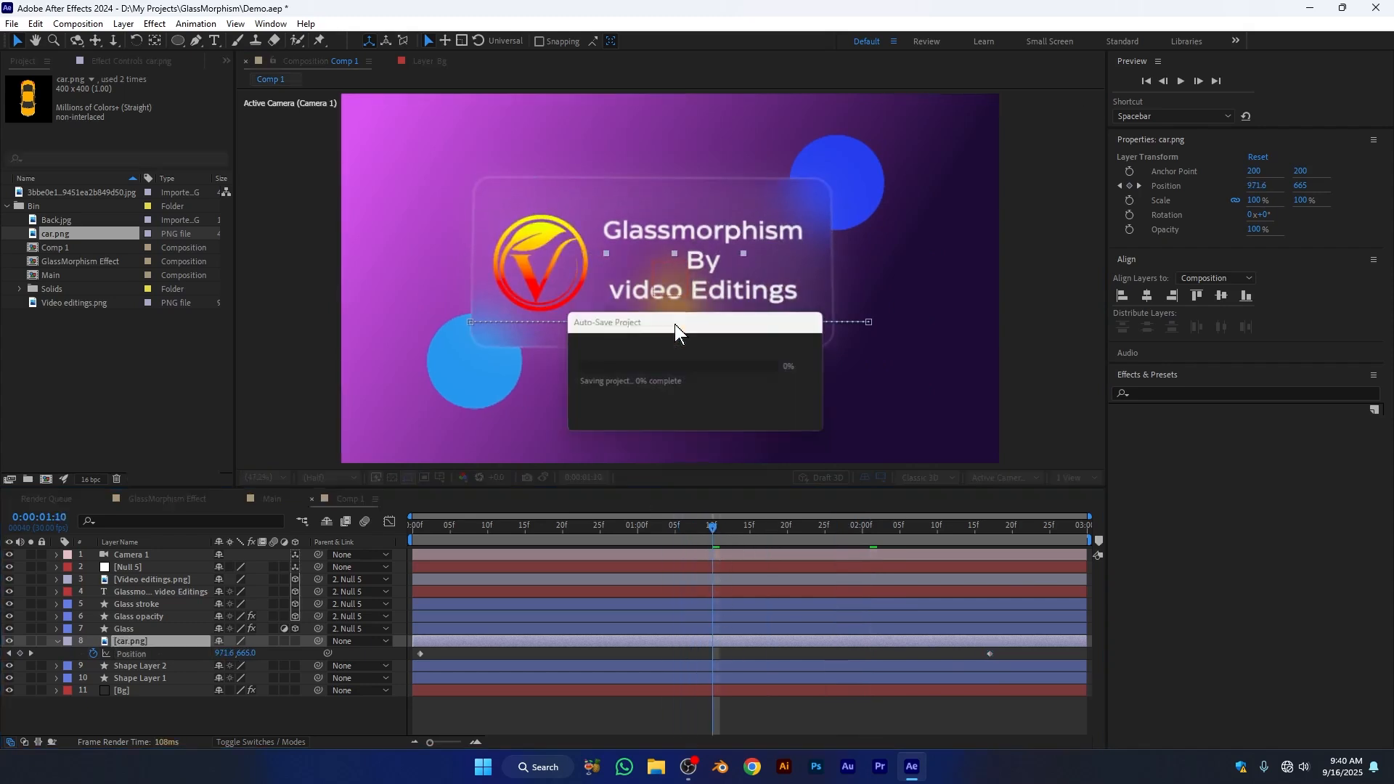
pyautogui.moveTo(672, 320); pyautogui.dragTo(658, 196)
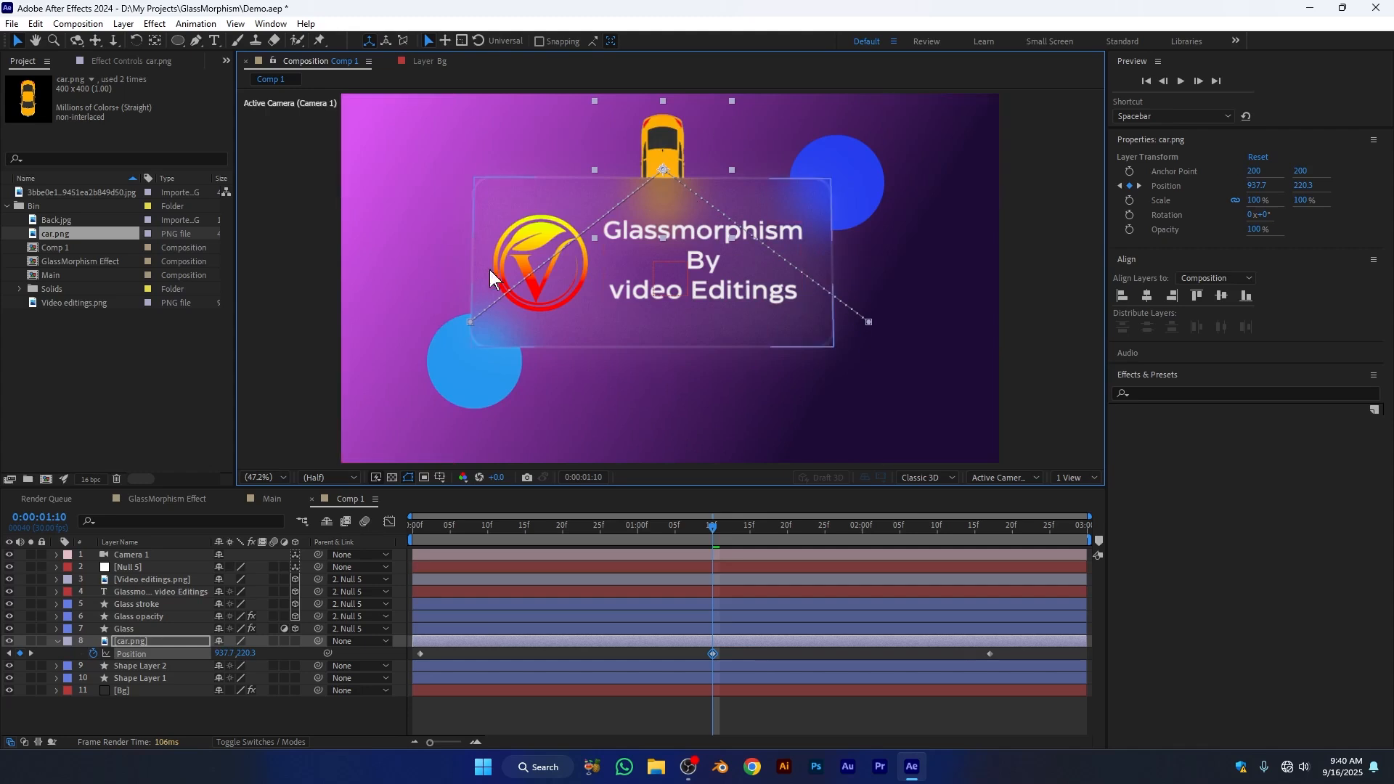
# Curve the car's motion path into a wide arch over the card by extending the middle point's handles with the Convert Vertex Tool.
pyautogui.click(143, 640)
pyautogui.moveTo(195, 43); pyautogui.dragTo(227, 95)
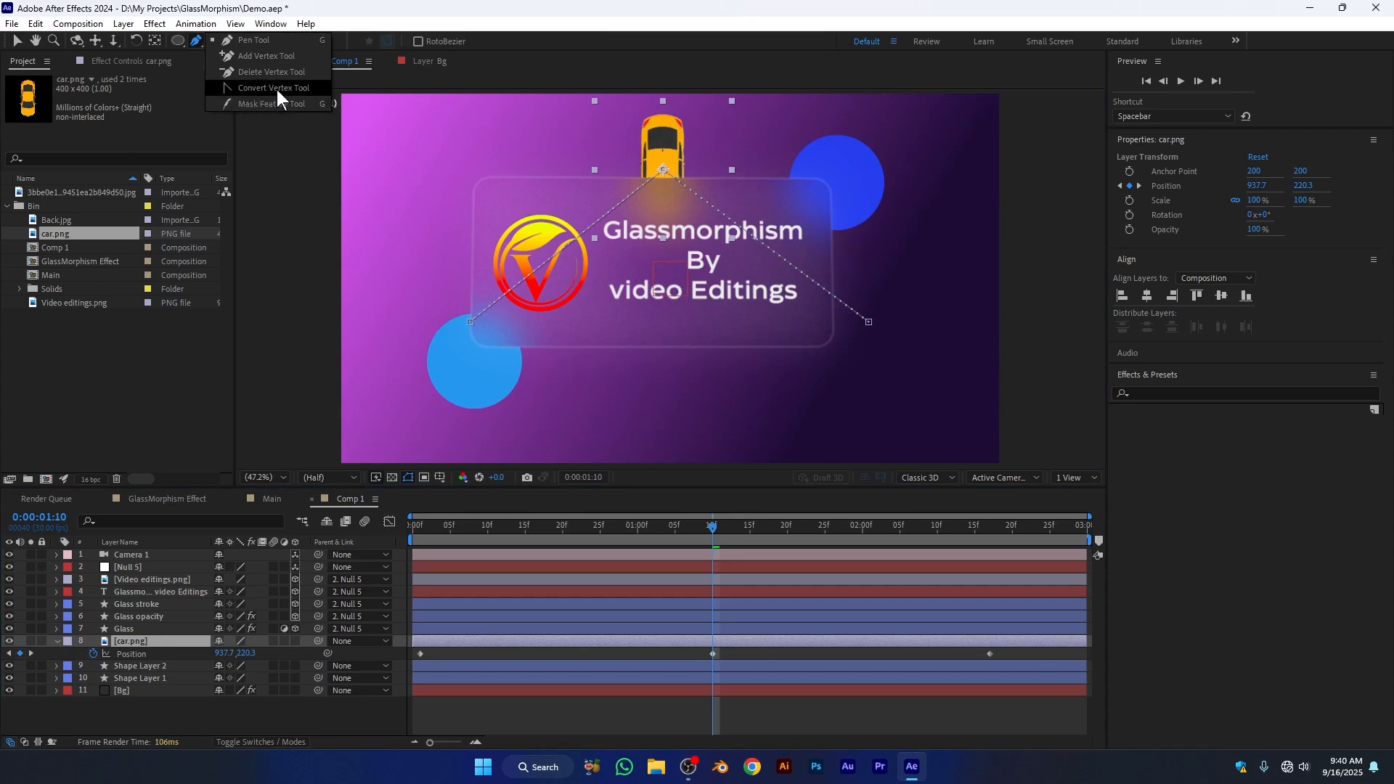
pyautogui.moveTo(276, 89); pyautogui.dragTo(276, 90)
pyautogui.click(665, 173)
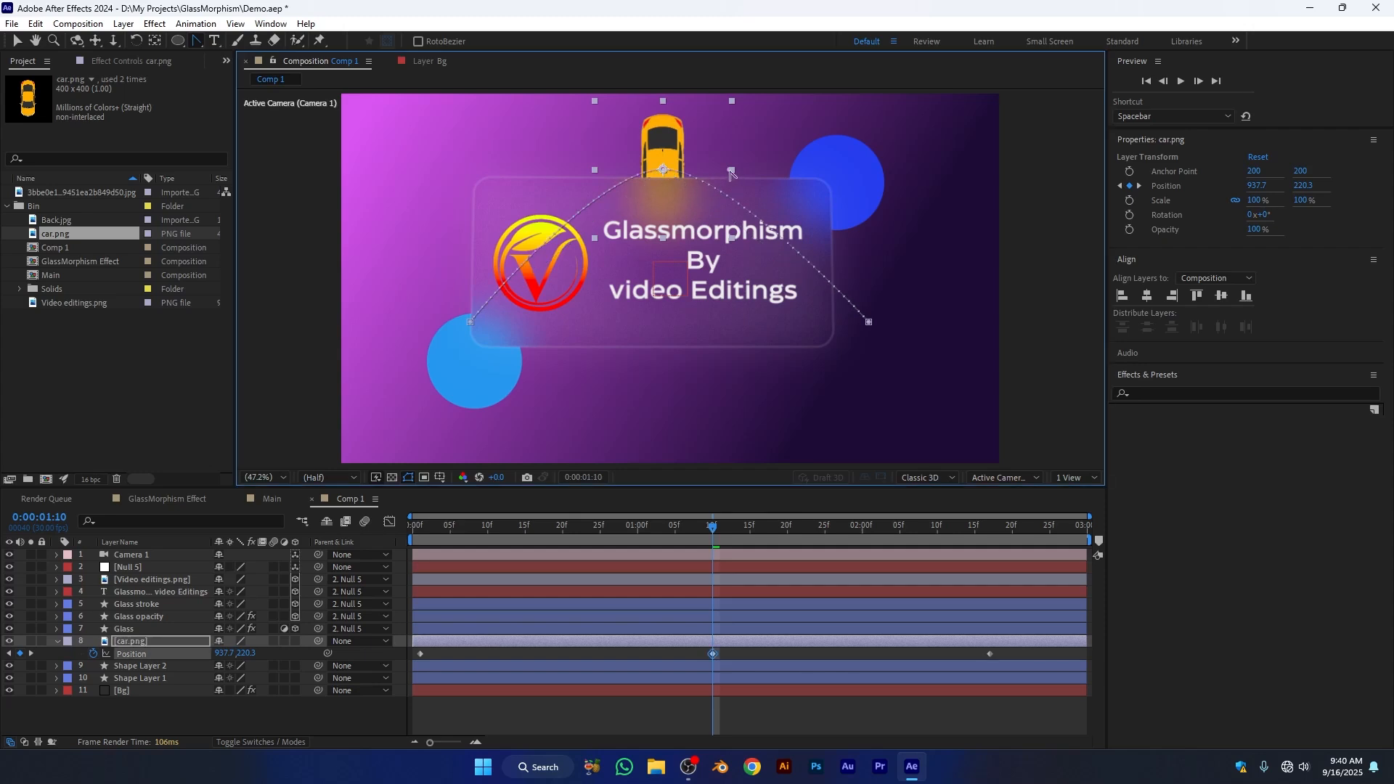
pyautogui.moveTo(733, 173); pyautogui.dragTo(871, 165)
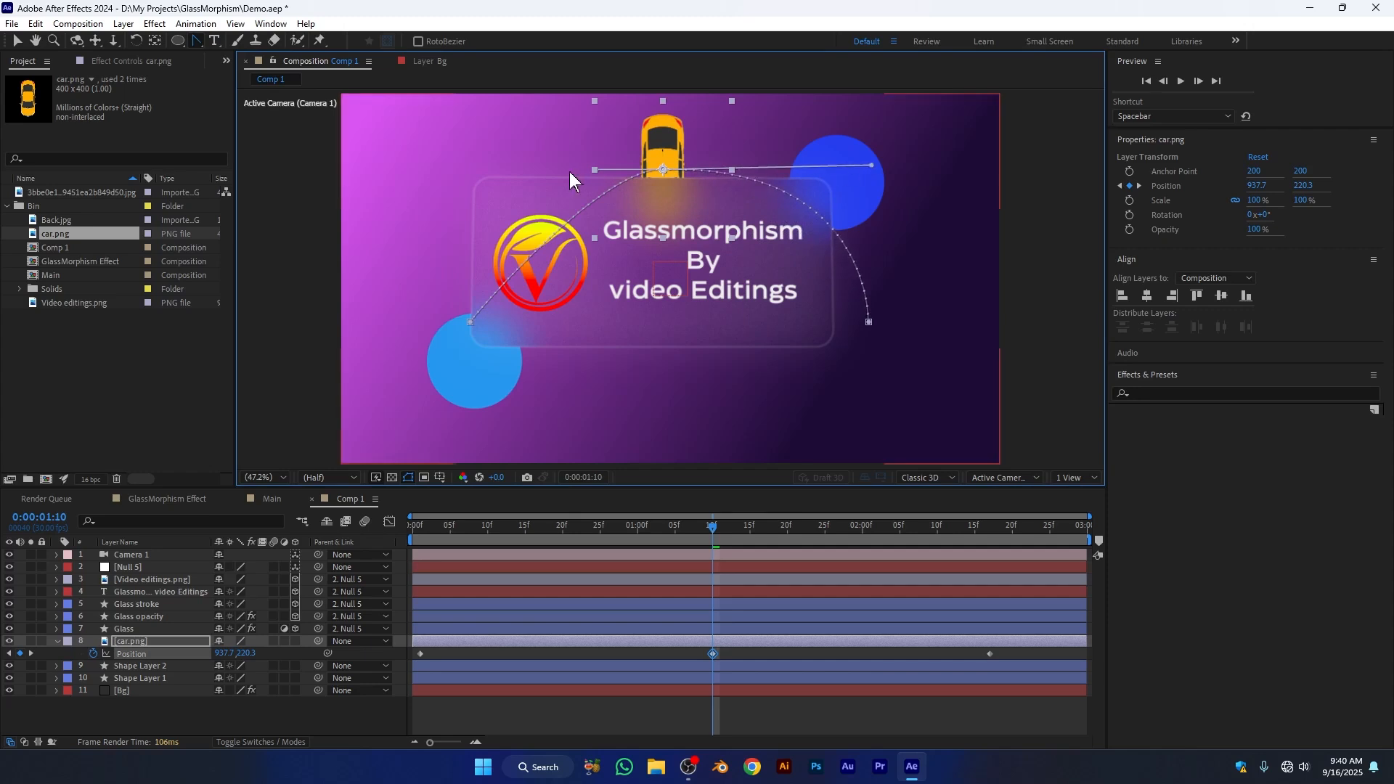
pyautogui.moveTo(596, 173); pyautogui.dragTo(451, 173)
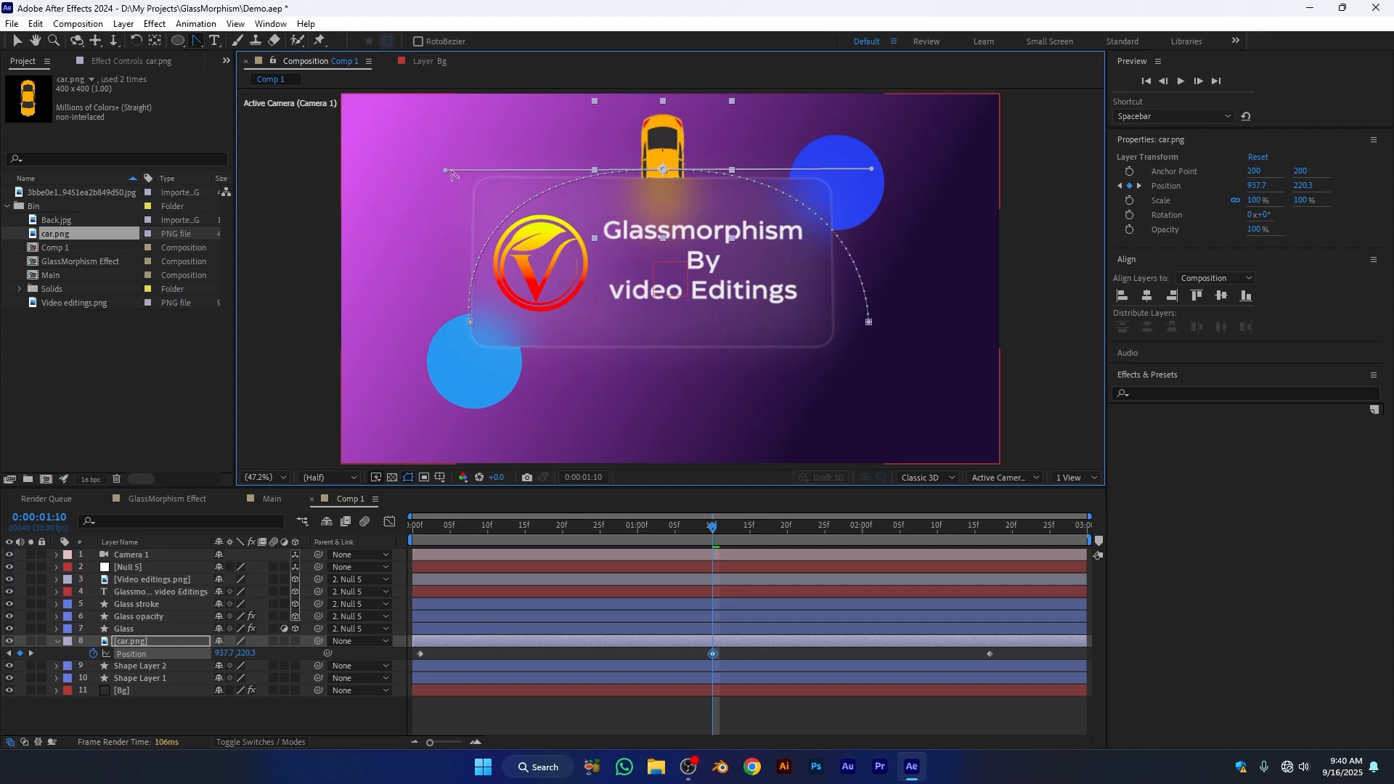
# Preview the car's movement along the curved path from the start of the composition.
pyautogui.moveTo(720, 528); pyautogui.dragTo(362, 572)
pyautogui.press('space')
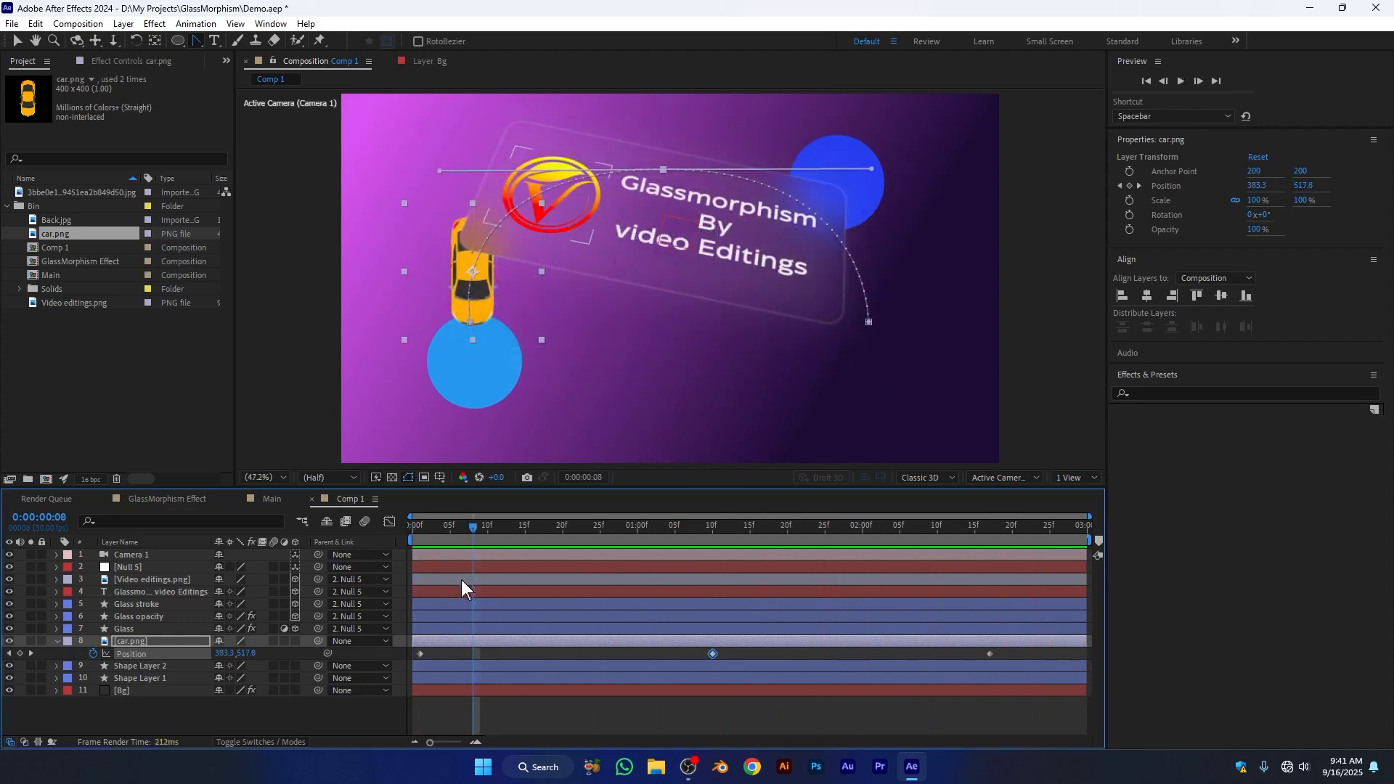
pyautogui.press('space')
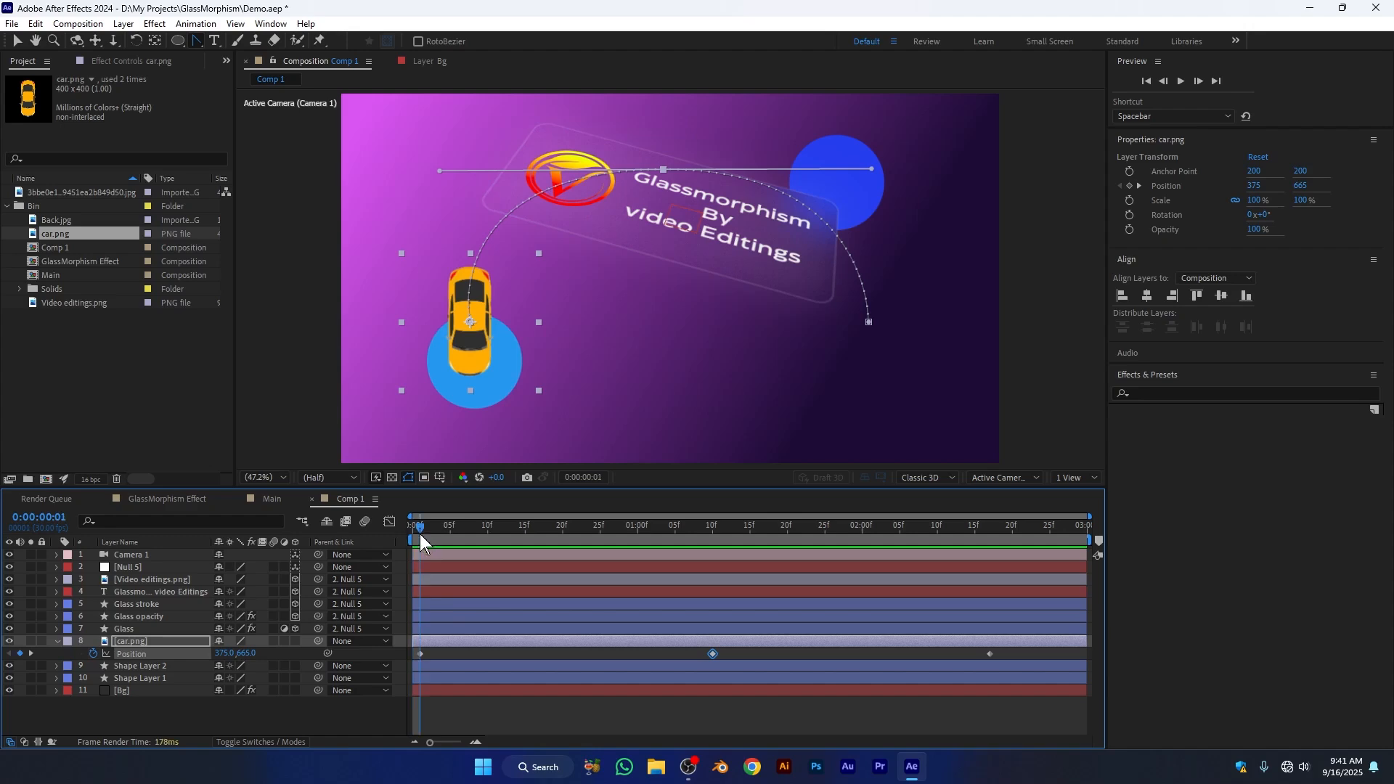
# Return to 0:00:00:01 and set the car layer's Auto-Orientation to Orient Along Path.
pyautogui.click(419, 534)
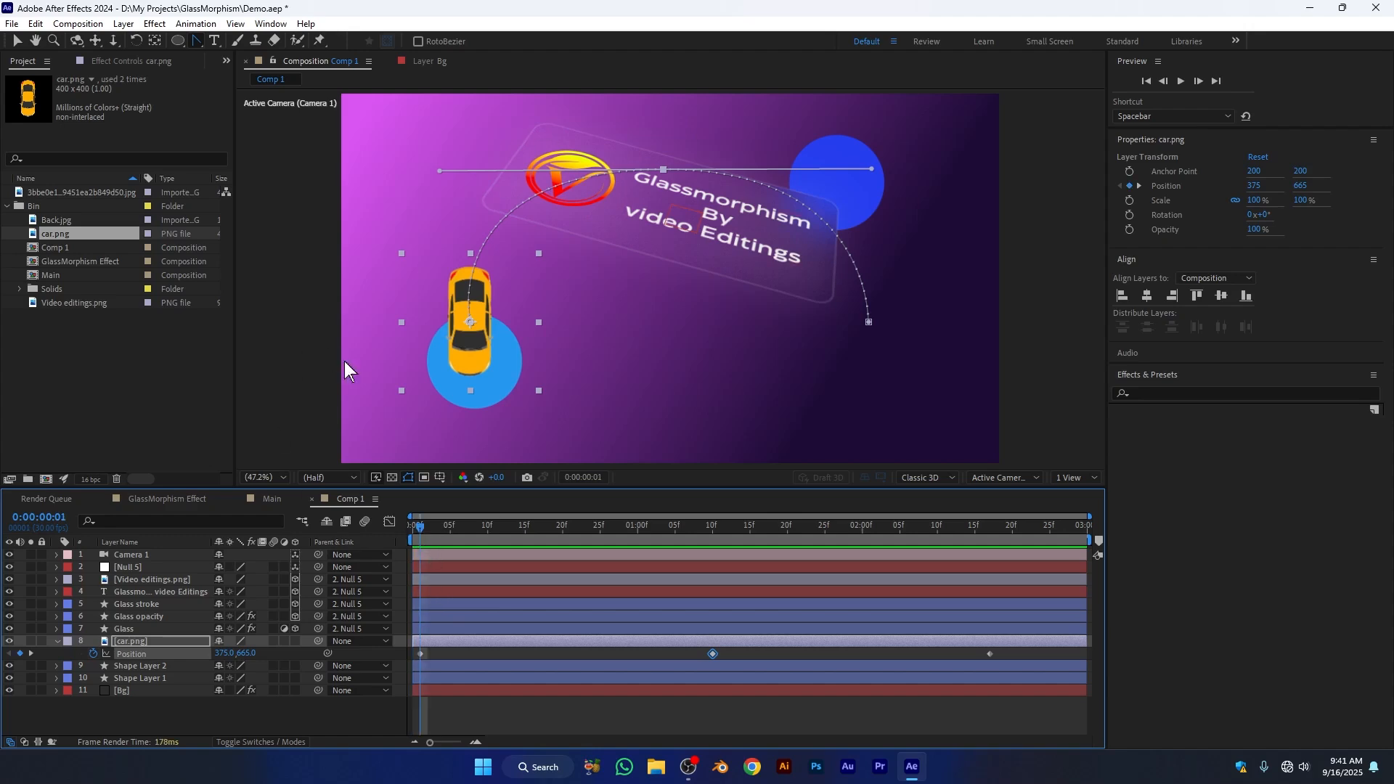
pyautogui.rightClick(167, 639)
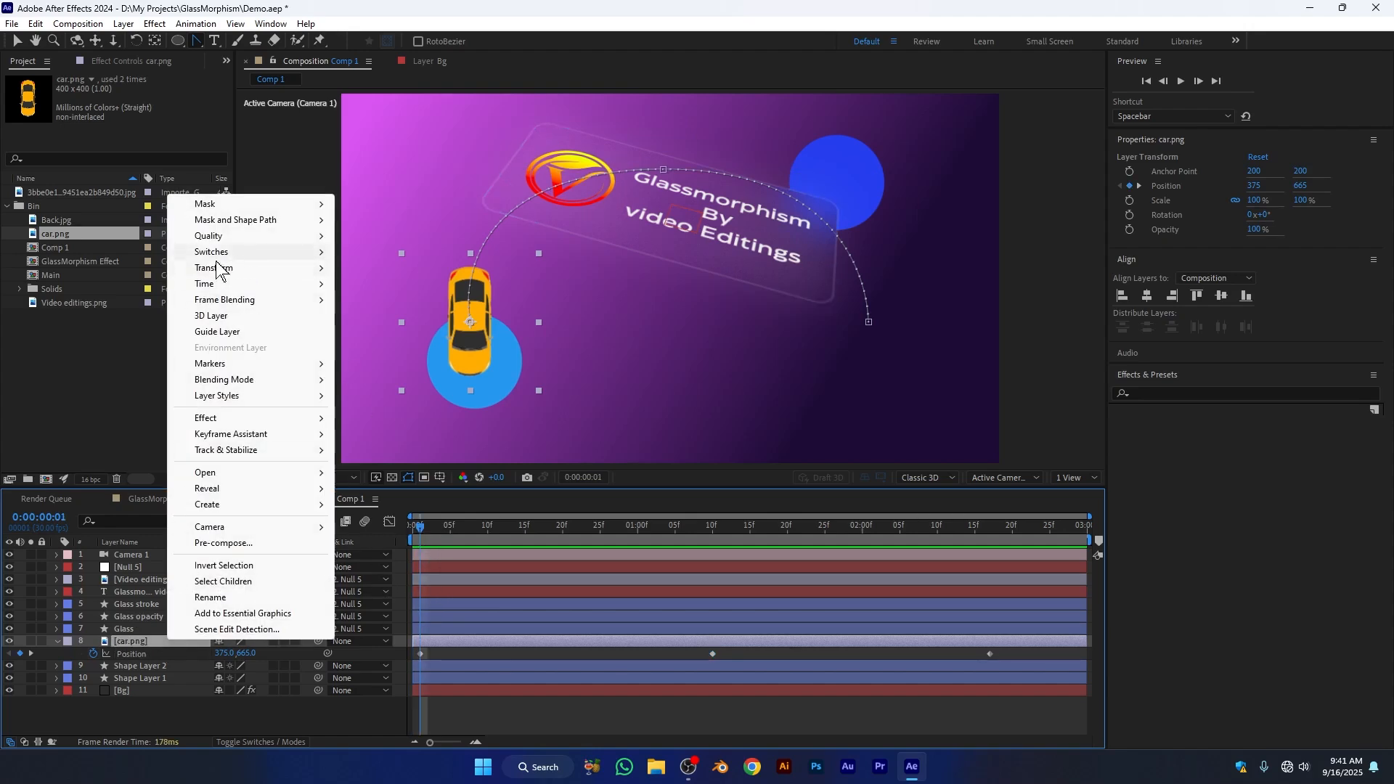
pyautogui.moveTo(247, 269)
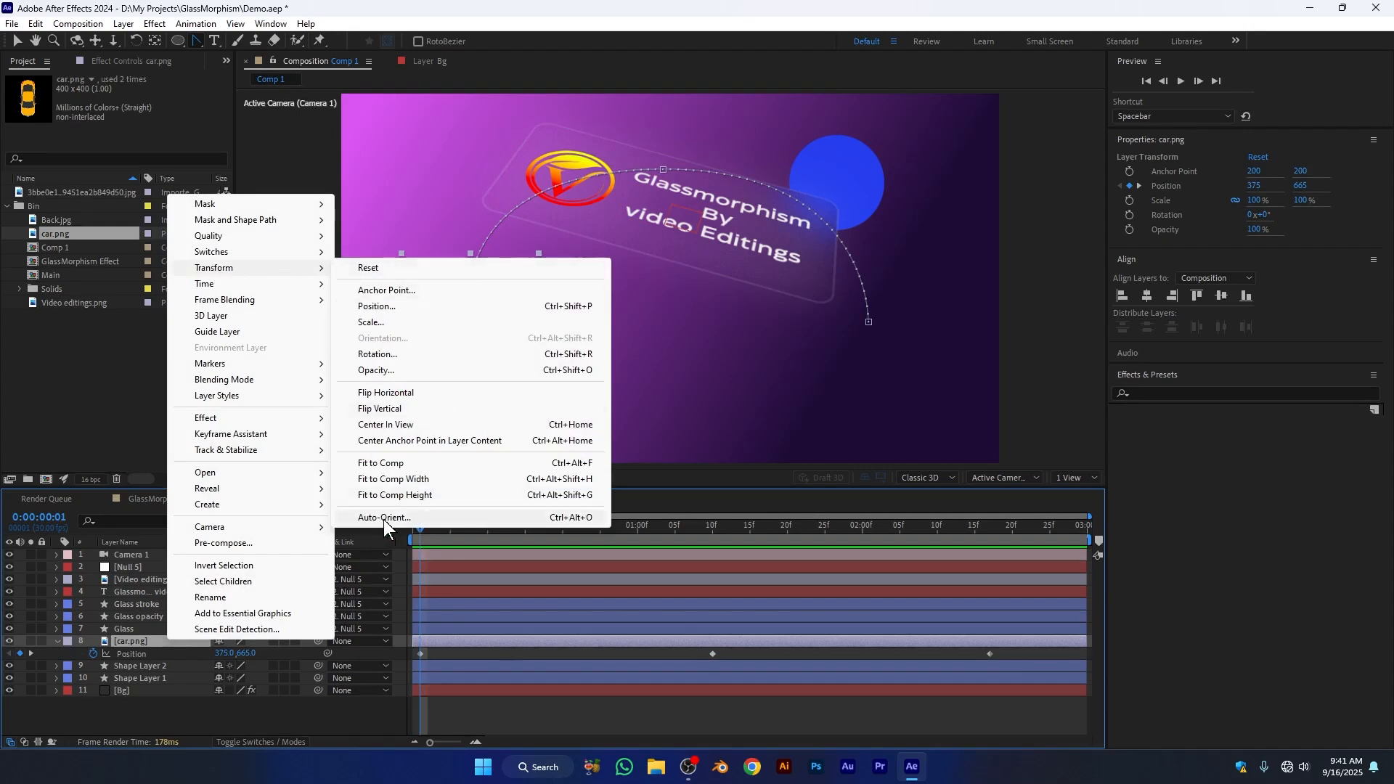
pyautogui.click(413, 517)
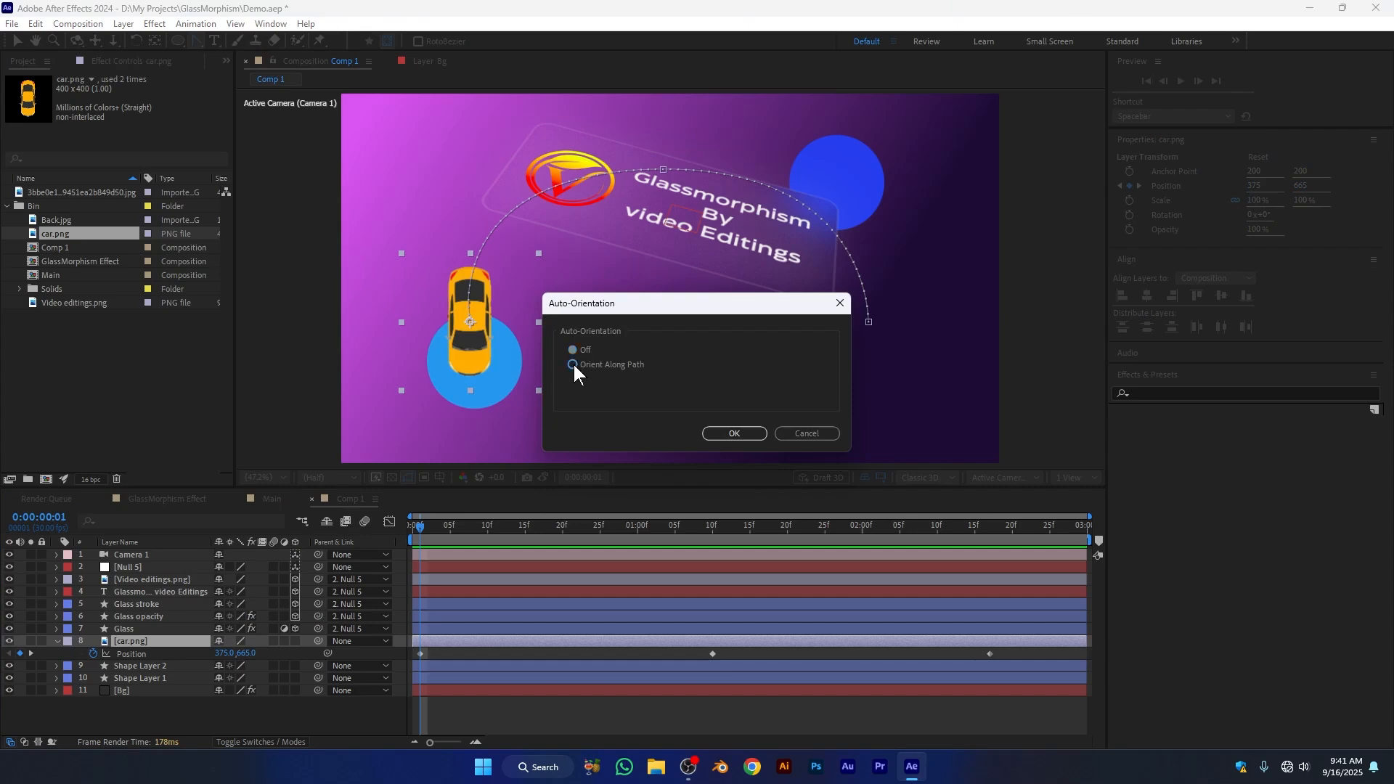
pyautogui.click(741, 436)
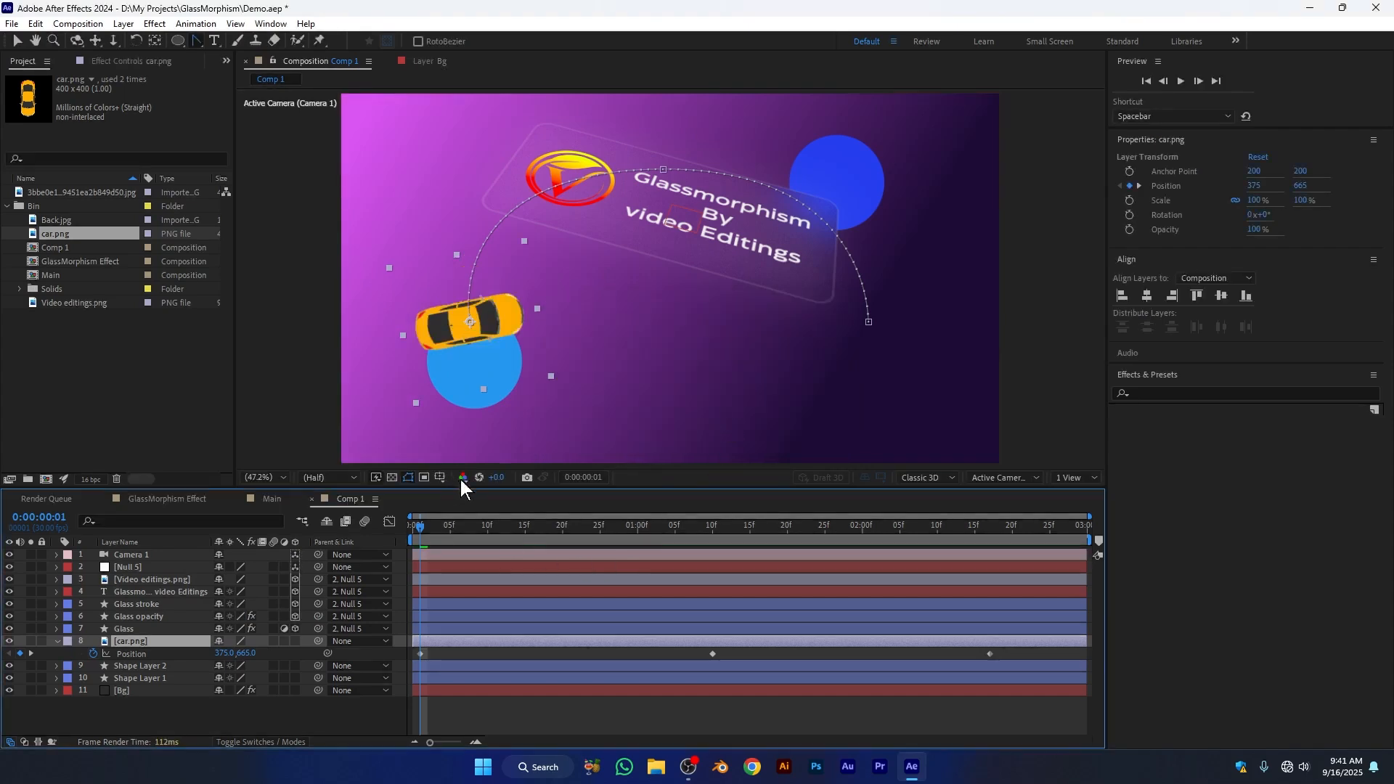
# Set the car's Rotation to -74° so it faces along the path, and preview the animation.
pyautogui.press('r')
pyautogui.moveTo(230, 654); pyautogui.dragTo(166, 641)
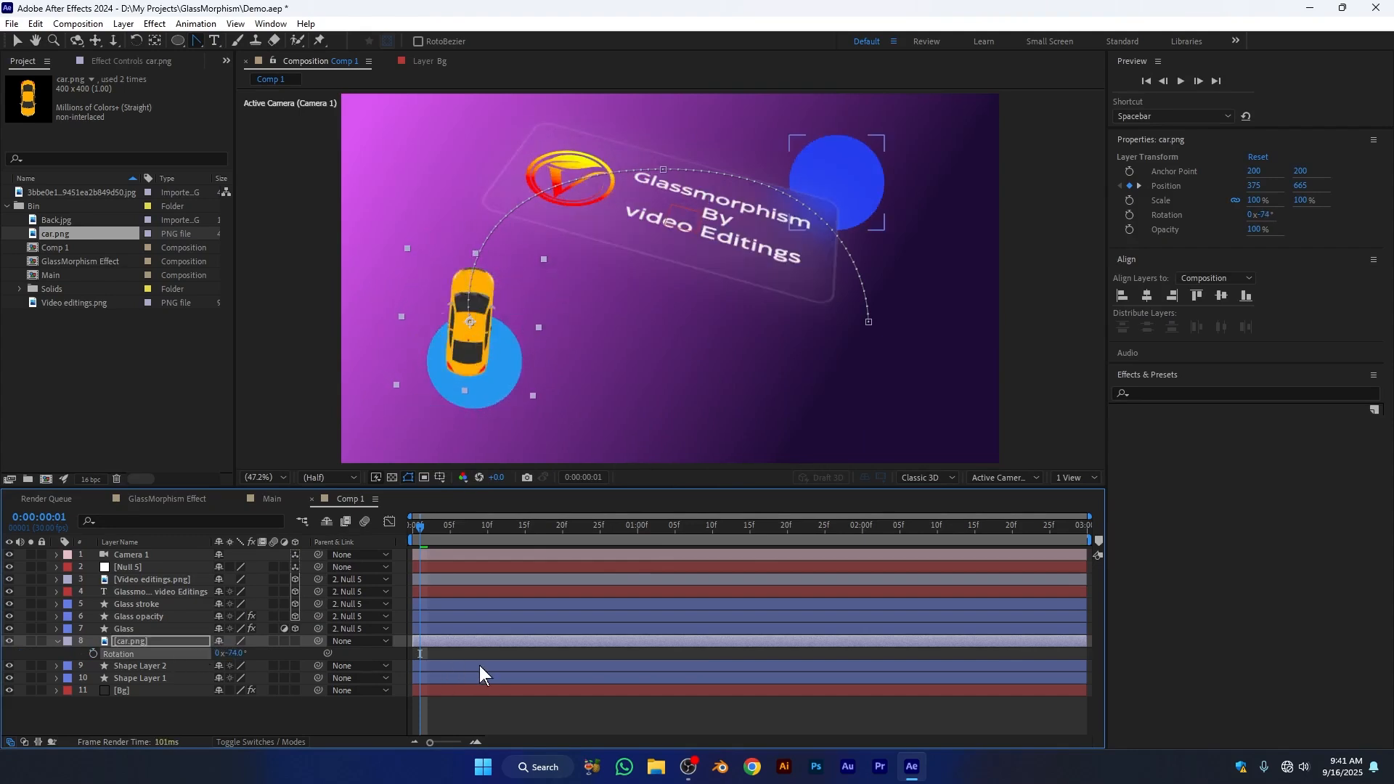
pyautogui.press('space')
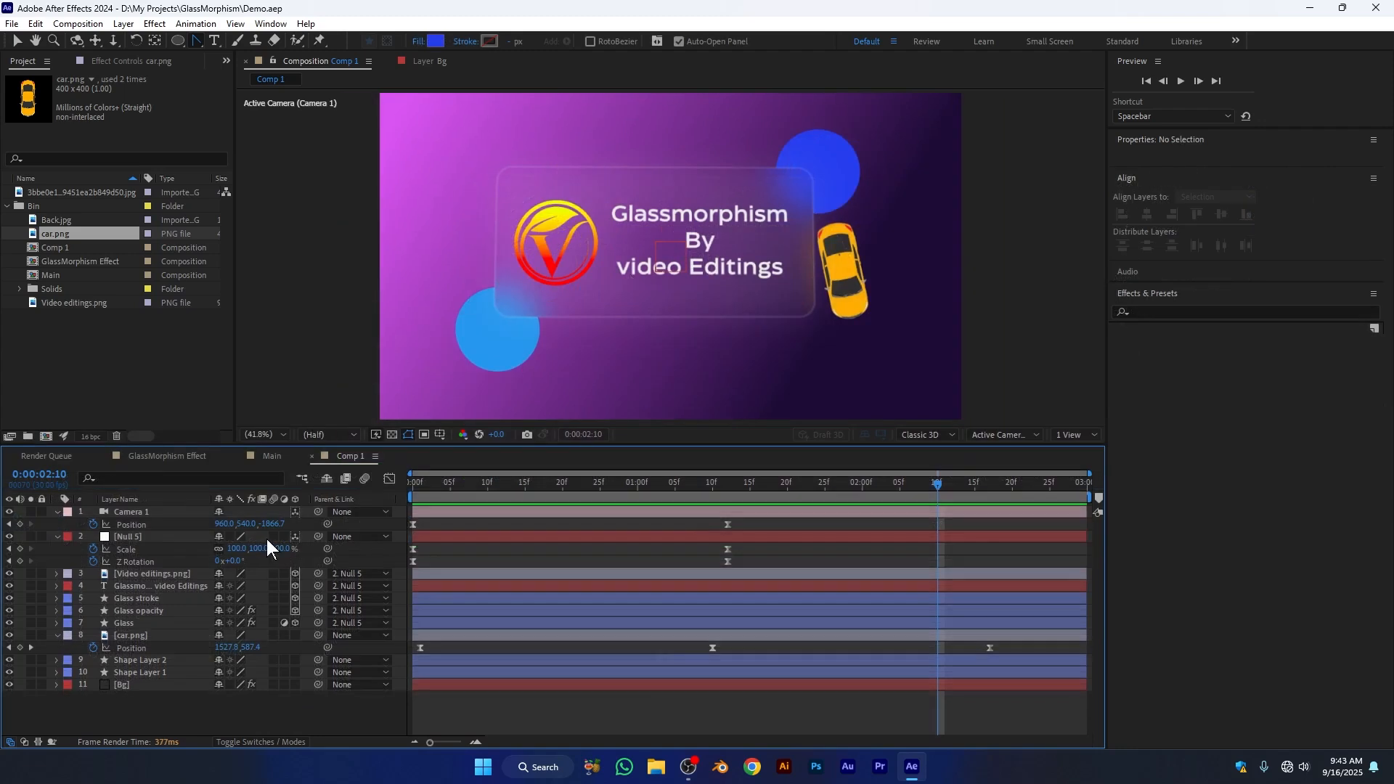
# Enable motion blur for the card, car and circle layers, and preview the animation in the maximized composition view.
pyautogui.moveTo(272, 537); pyautogui.dragTo(274, 587)
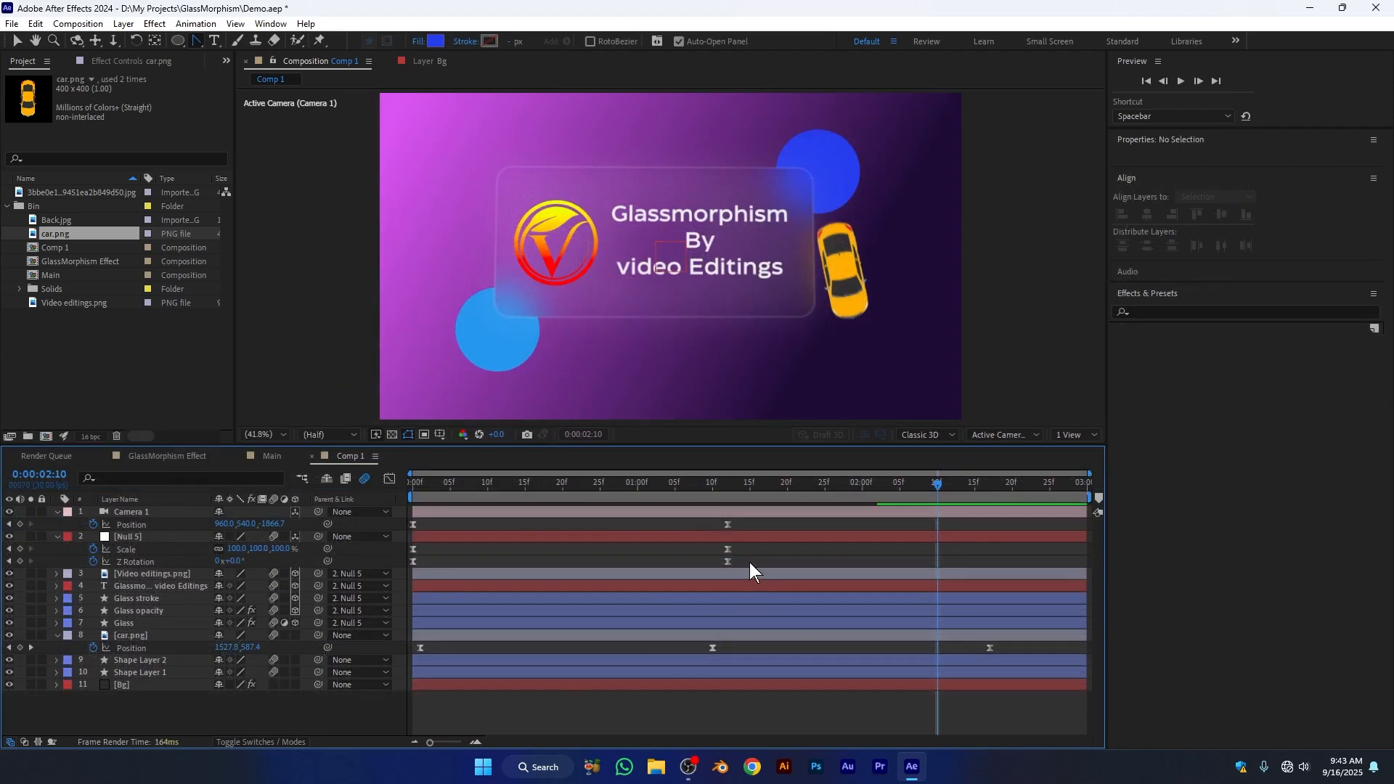
pyautogui.press('`')
pyautogui.press('space')
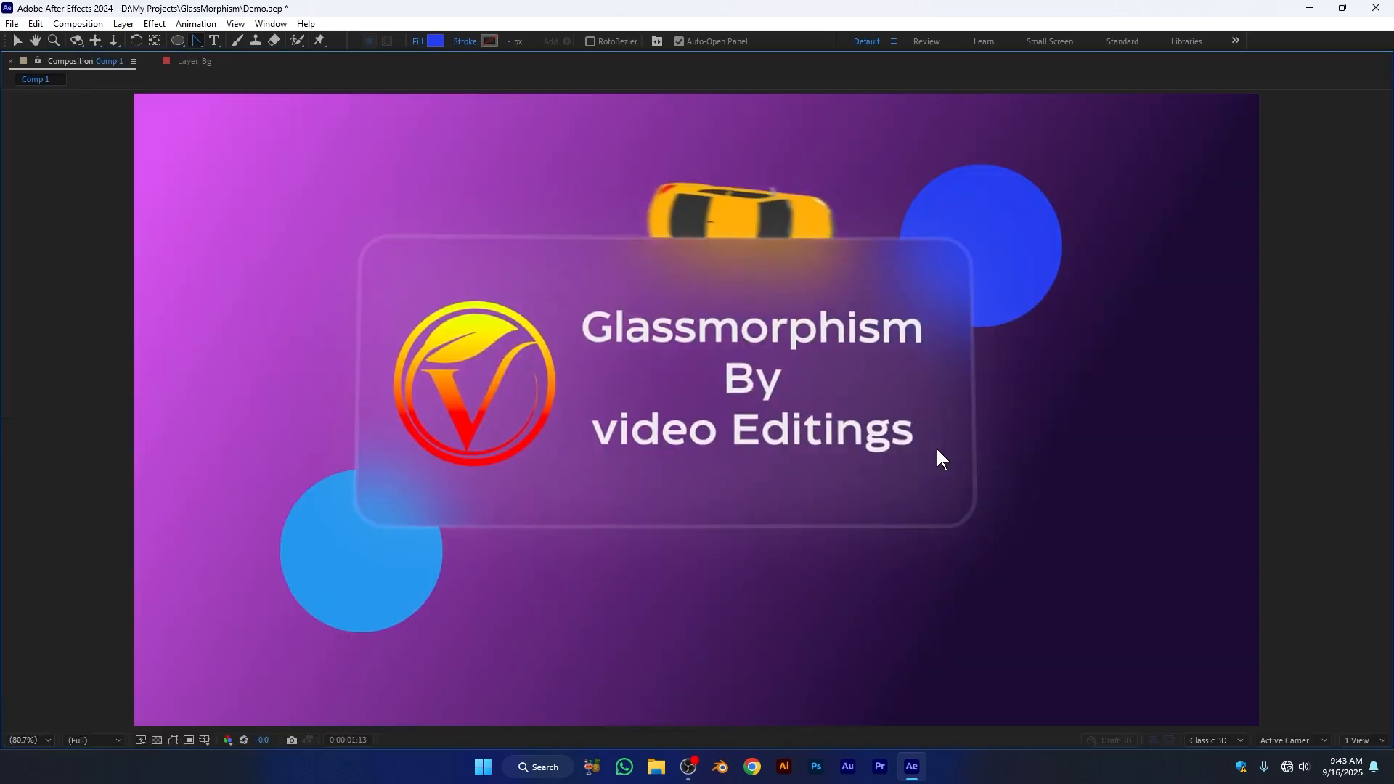